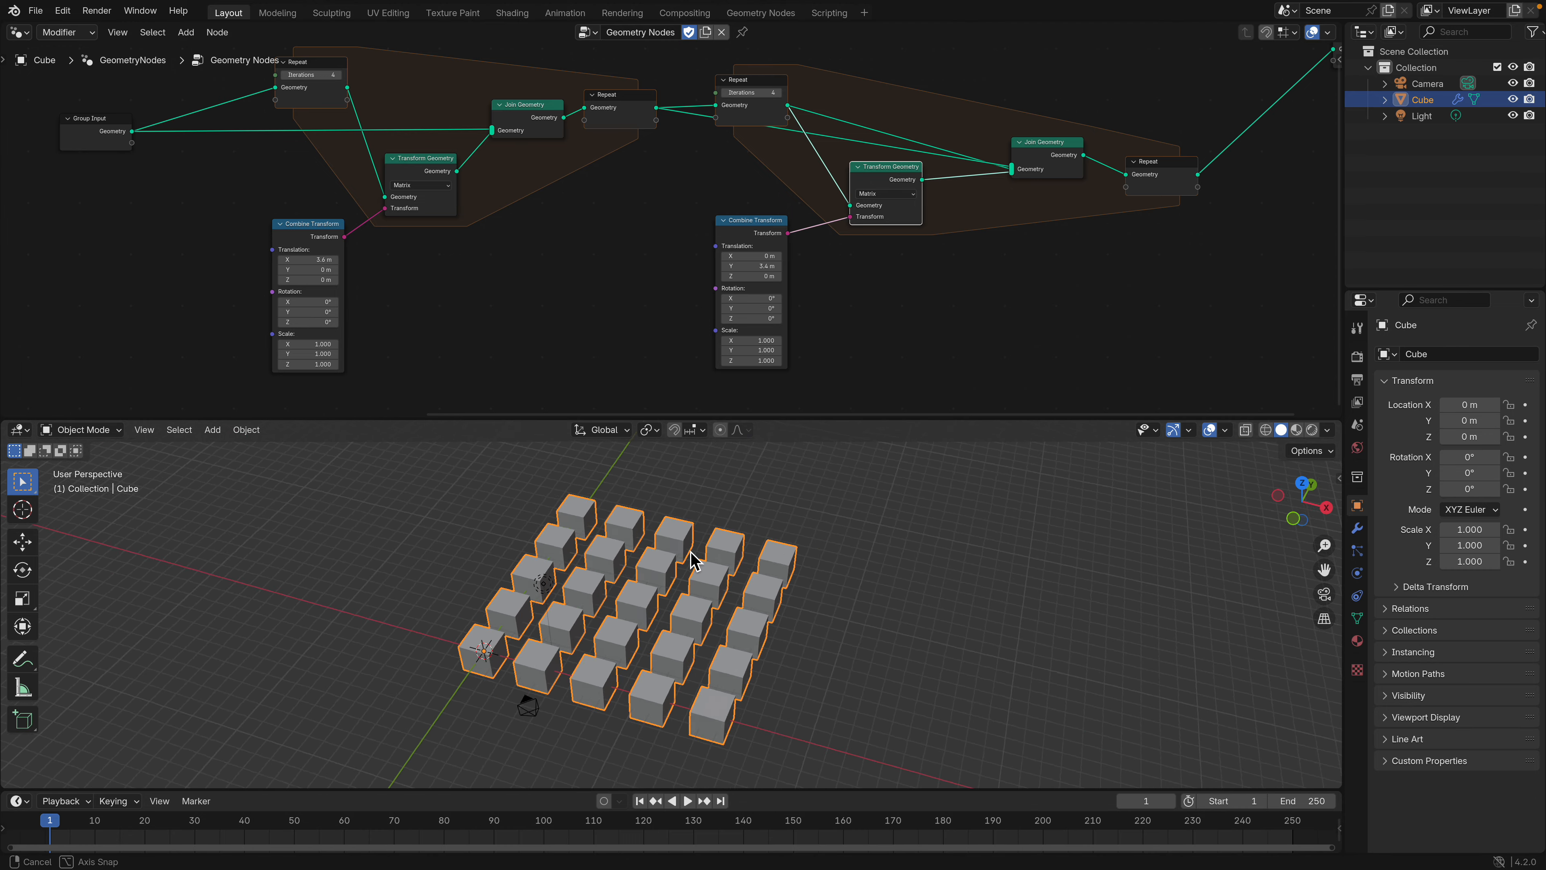
{"action": "scroll", "coordinate": [597, 341], "scroll_direction": "down", "scroll_amount": 5}
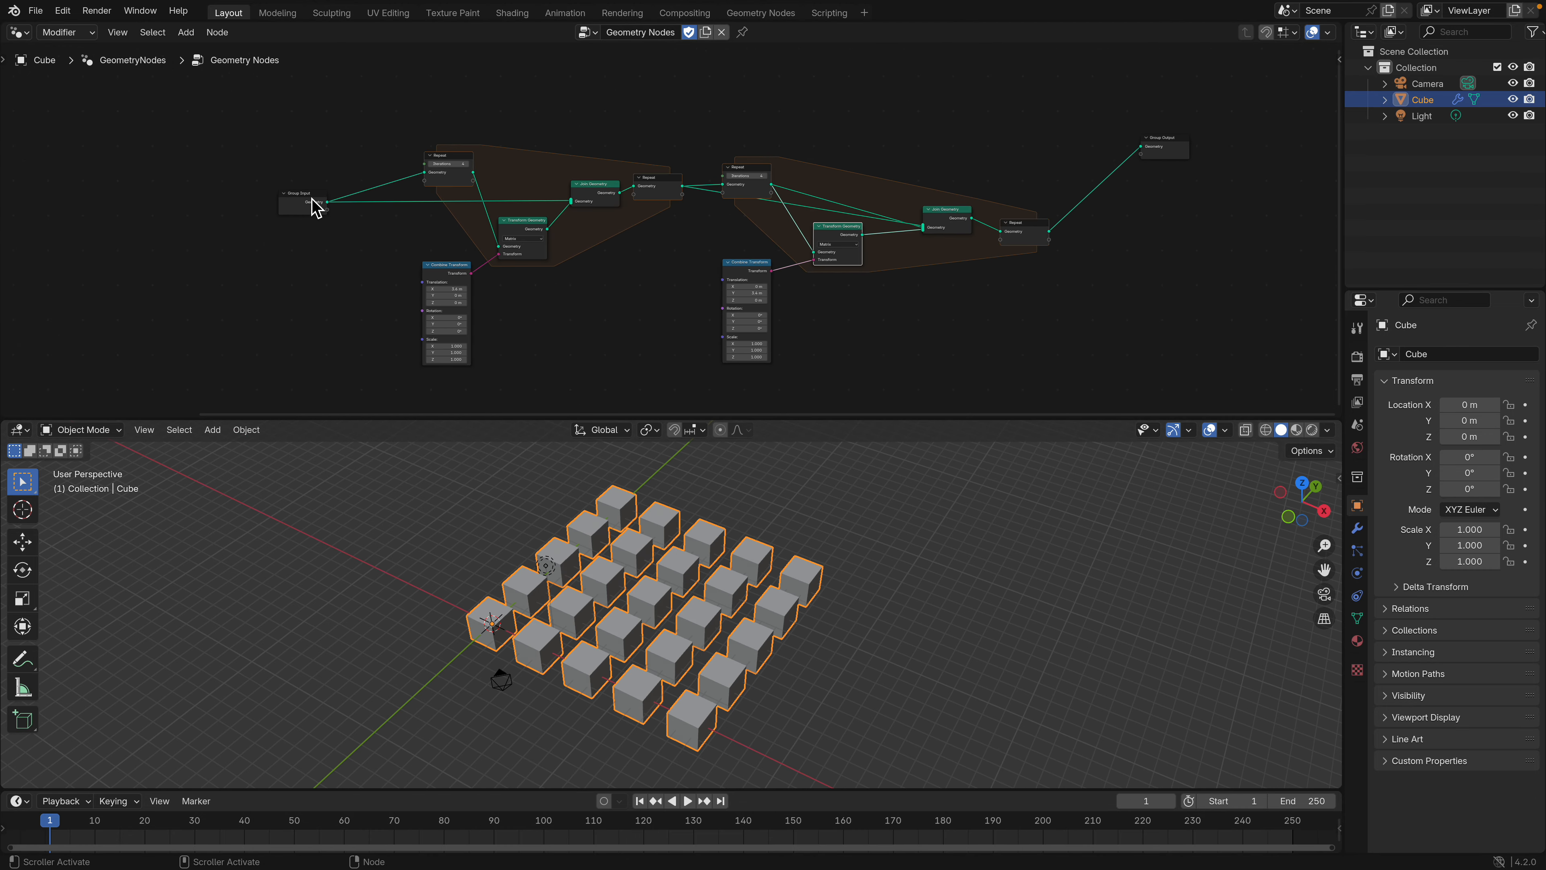
{"action": "left_click_drag", "start_coordinate": [315, 207], "coordinate": [313, 208]}
{"action": "mouse_move", "coordinate": [687, 586]}
{"action": "middle_mouse_down"}
{"action": "mouse_move", "coordinate": [706, 567]}
{"action": "mouse_move", "coordinate": [686, 590]}
{"action": "middle_mouse_up"}
{"action": "scroll", "coordinate": [407, 341], "scroll_direction": "up", "scroll_amount": 2}
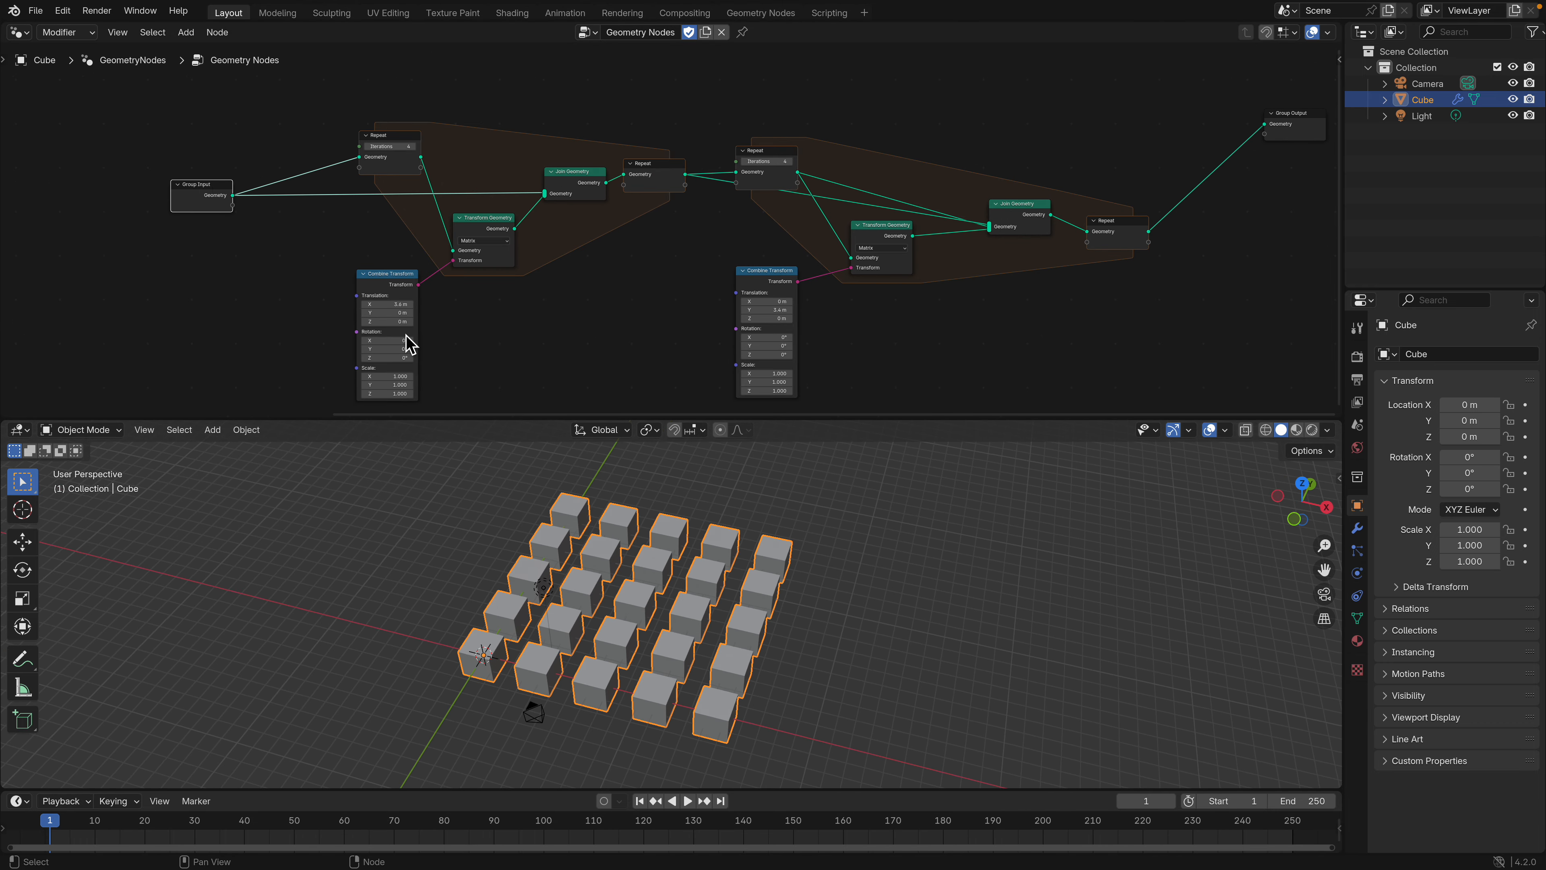
- Add a Grid node above the existing node network and connect its Mesh output to the Group Output node
{"action": "middle_click_drag", "start_coordinate": [625, 170], "coordinate": [585, 307]}
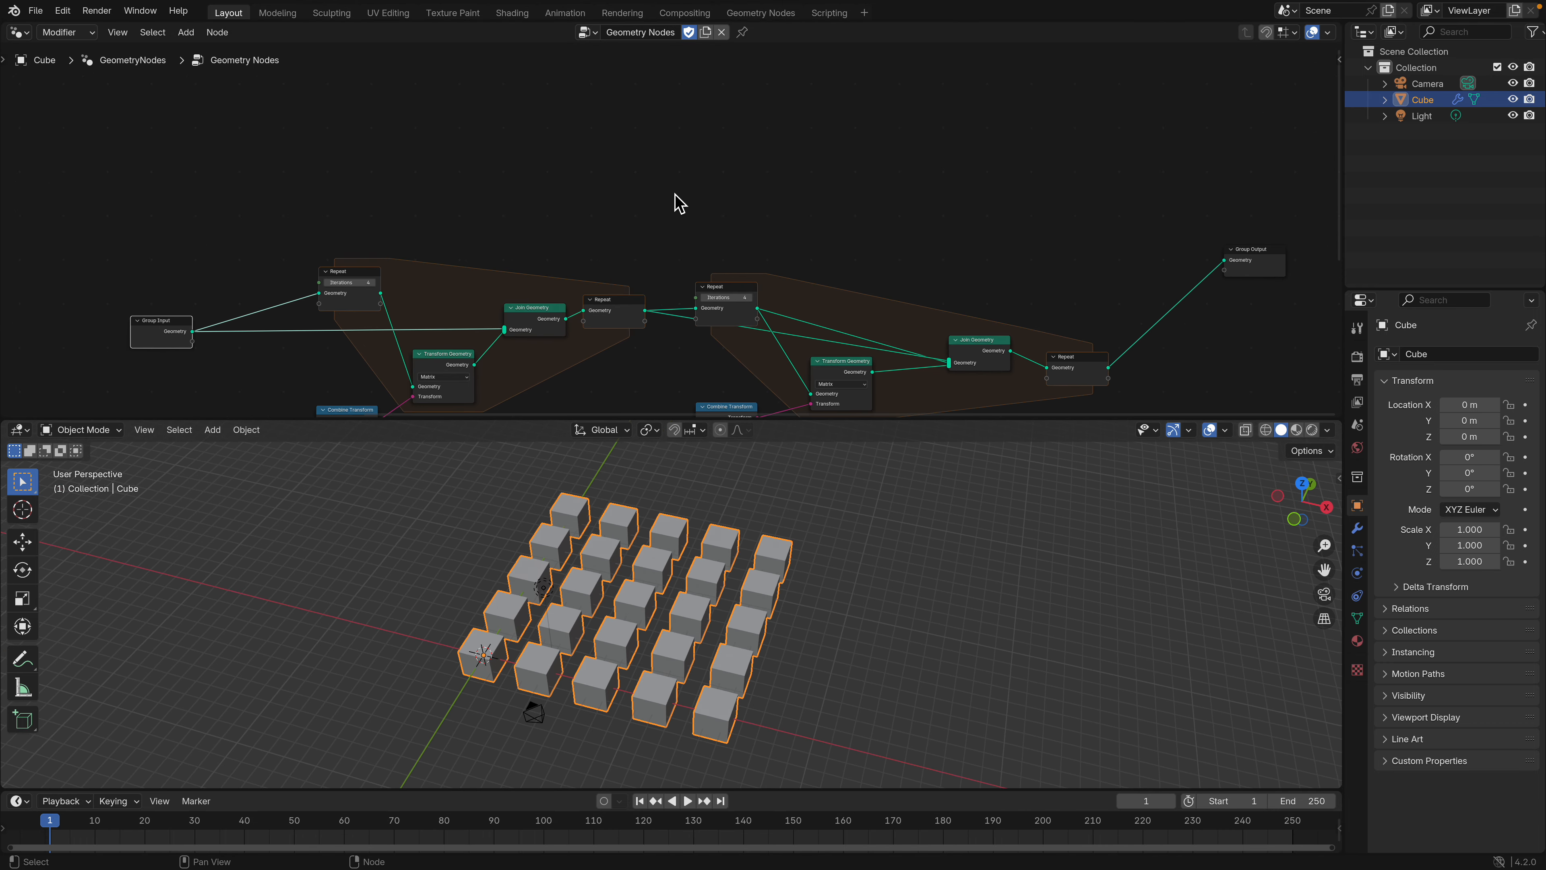
{"action": "left_click", "coordinate": [684, 148]}
{"action": "key", "text": "shift+a"}
{"action": "left_click", "coordinate": [685, 148]}
{"action": "type", "text": "grid"}
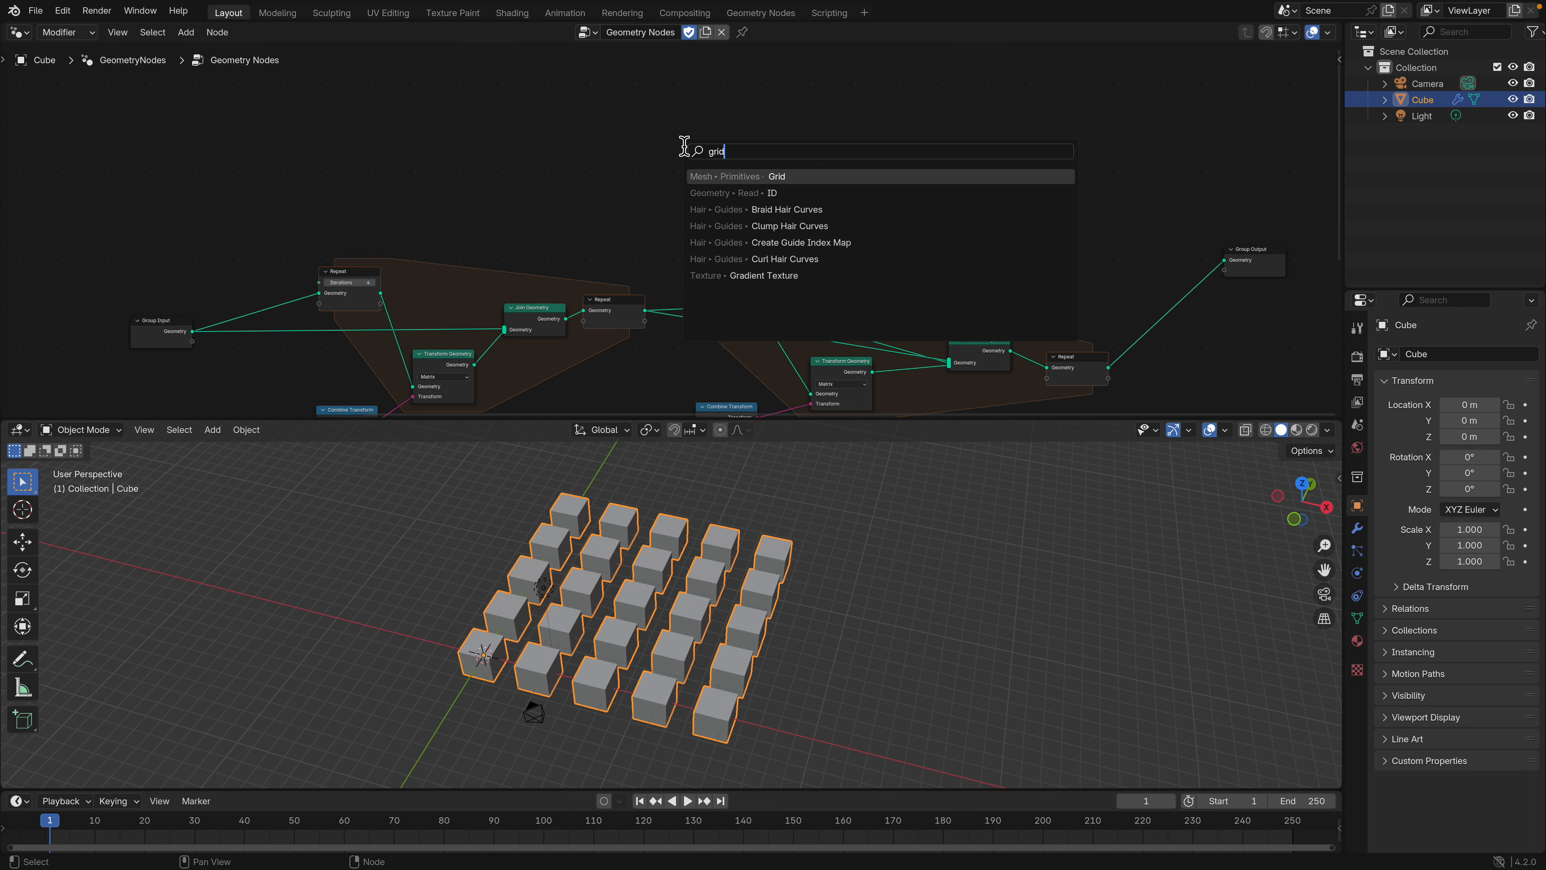
{"action": "key", "text": "Return"}
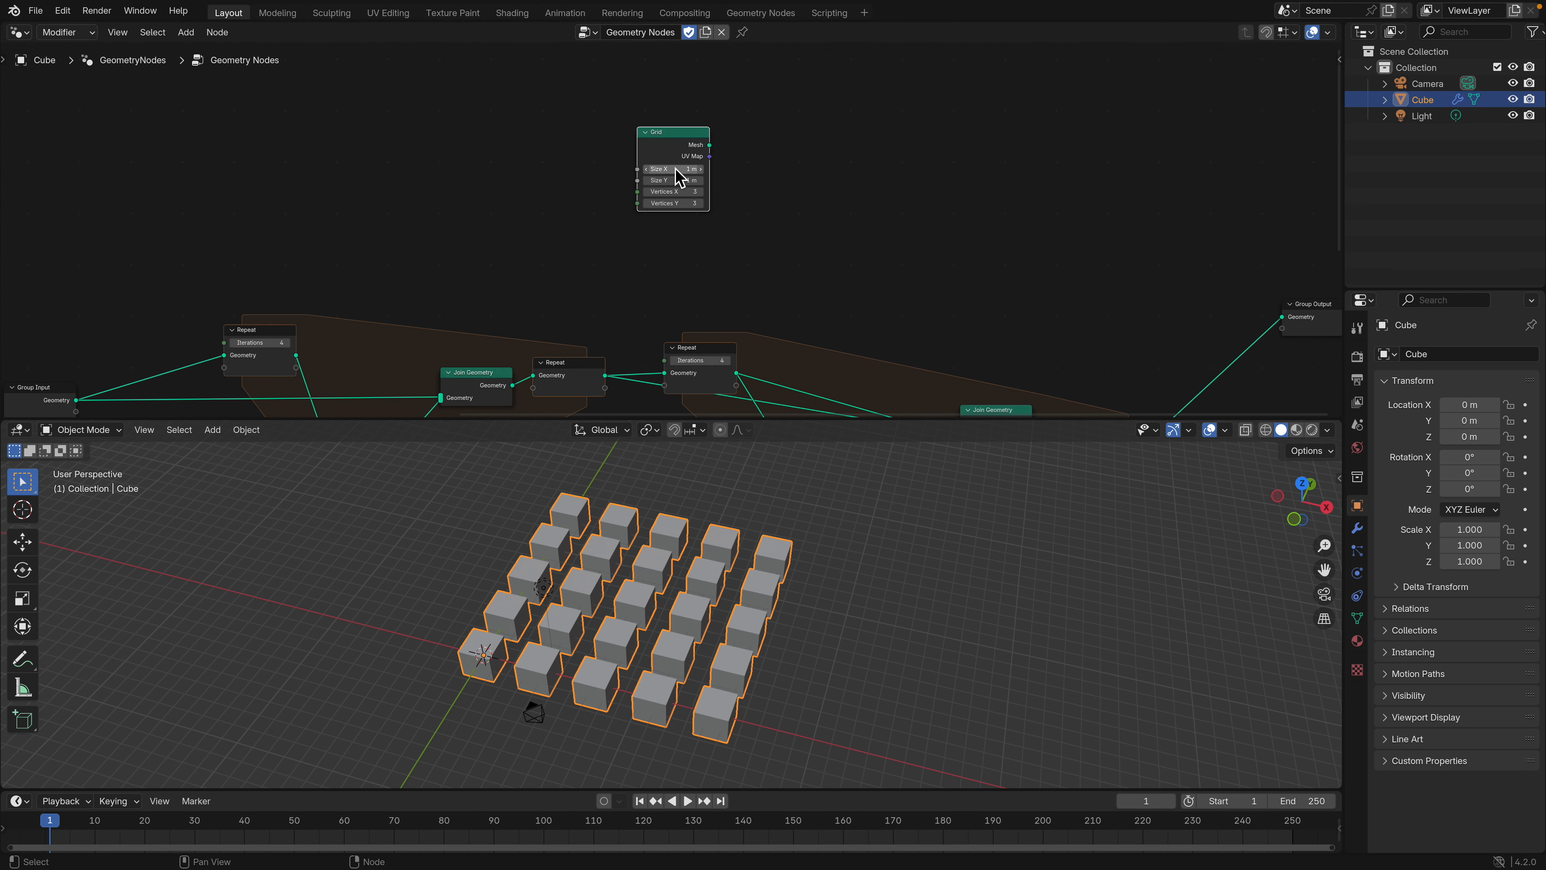
{"action": "middle_click_drag", "start_coordinate": [710, 167], "coordinate": [542, 153]}
{"action": "left_click_drag", "start_coordinate": [539, 131], "coordinate": [1109, 303]}
{"action": "key", "text": "shift+a"}
{"action": "type", "text": "mesh p"}
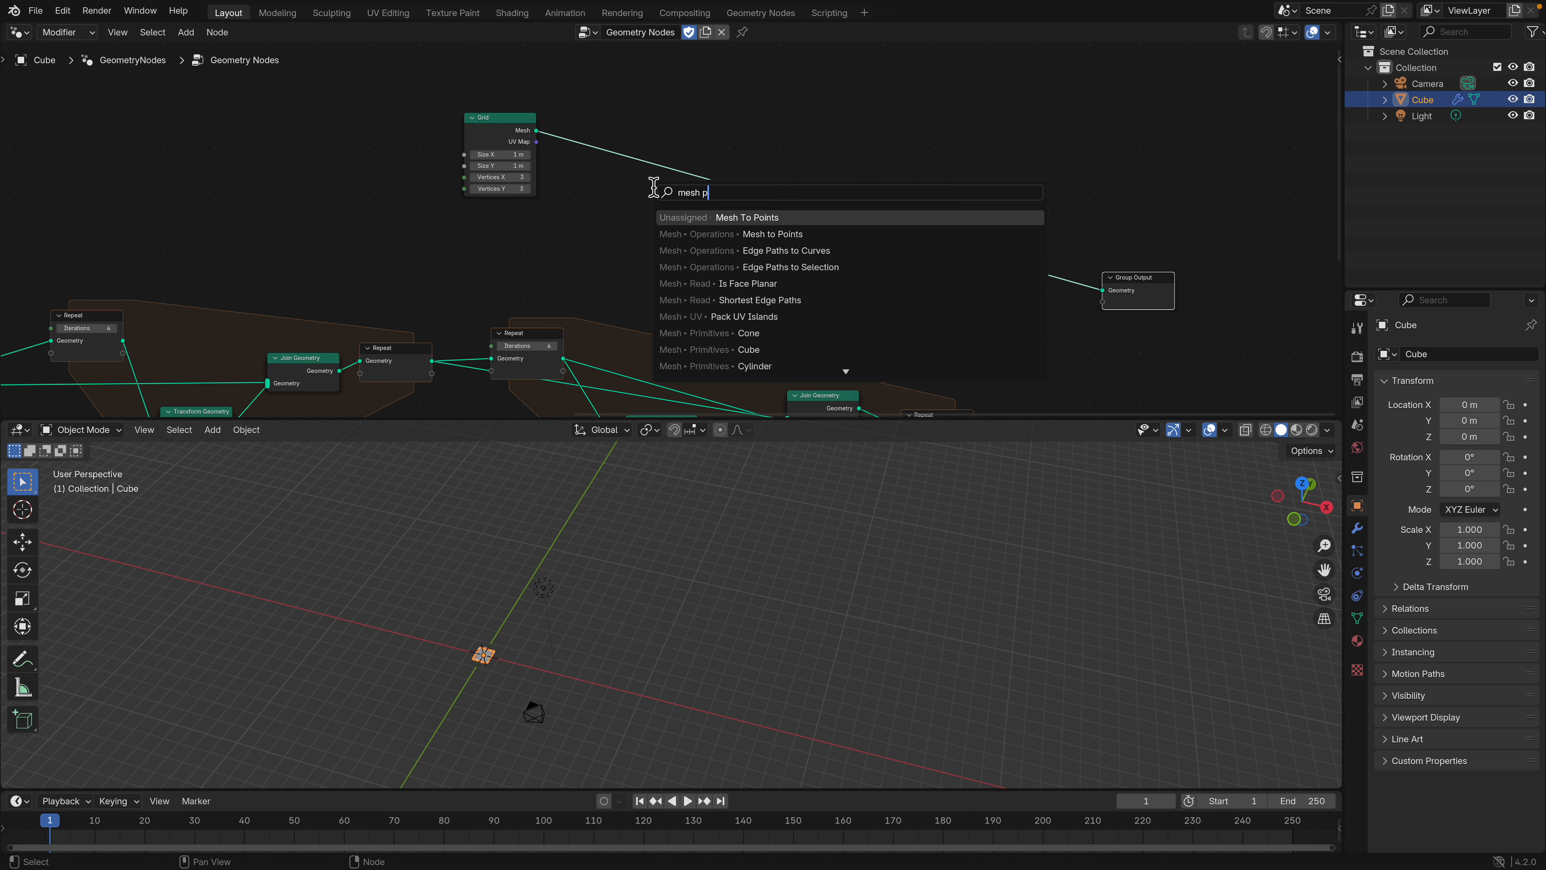
{"action": "key", "text": "Return"}
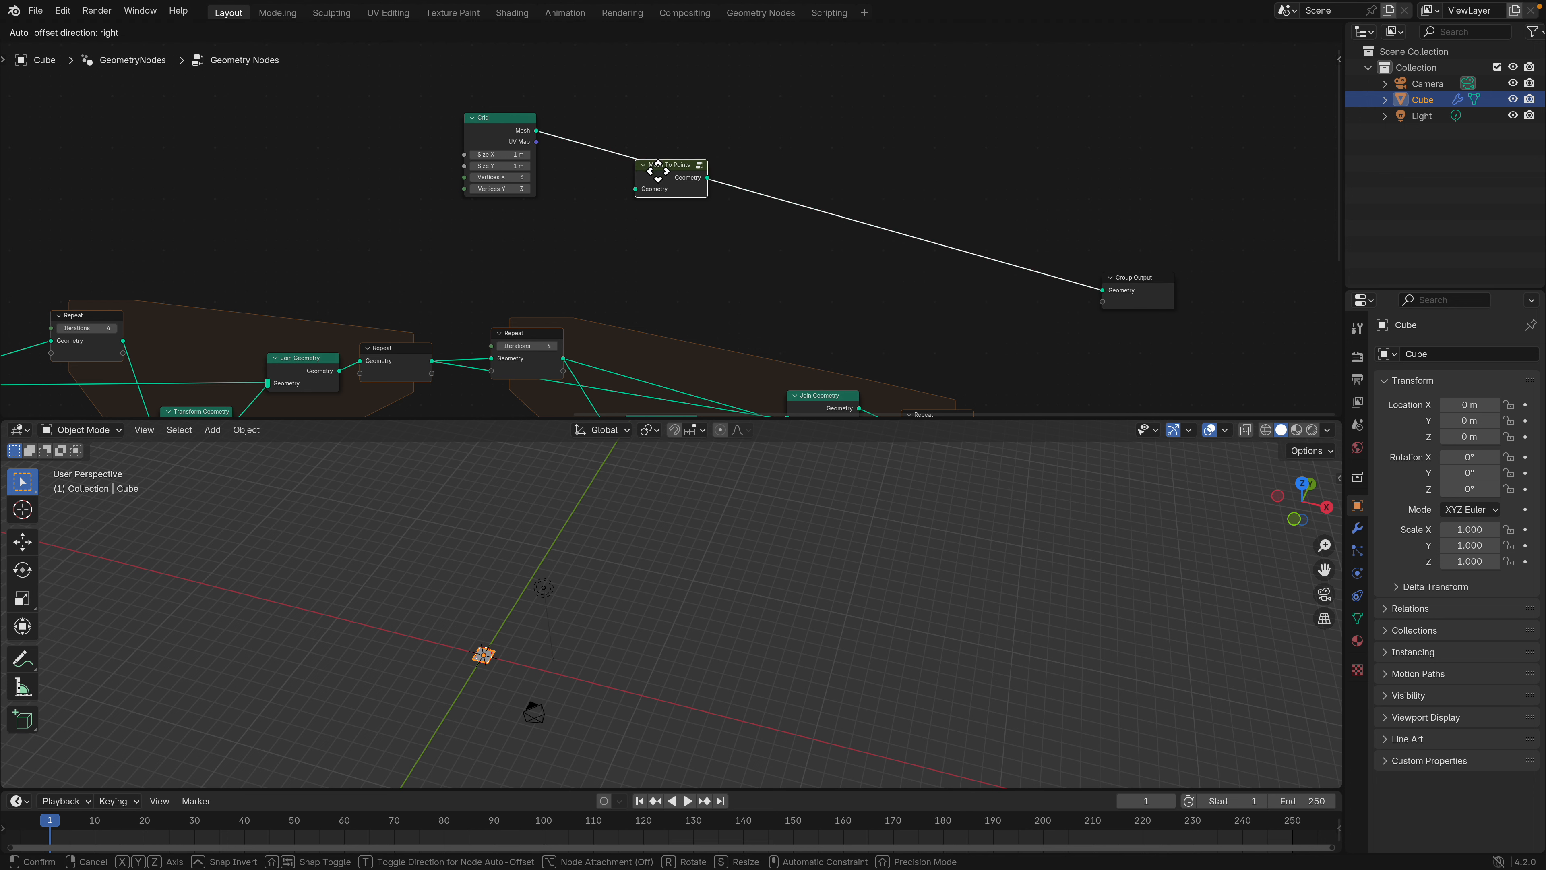
{"action": "left_click", "coordinate": [666, 175]}
{"action": "scroll", "coordinate": [673, 177], "scroll_direction": "up", "scroll_amount": 1}
{"action": "key", "text": "x"}
- Add the built-in Mesh to Points node from Mesh Operations between the Grid and Group Output nodes
{"action": "key", "text": "shift+a"}
{"action": "type", "text": "mesh to po"}
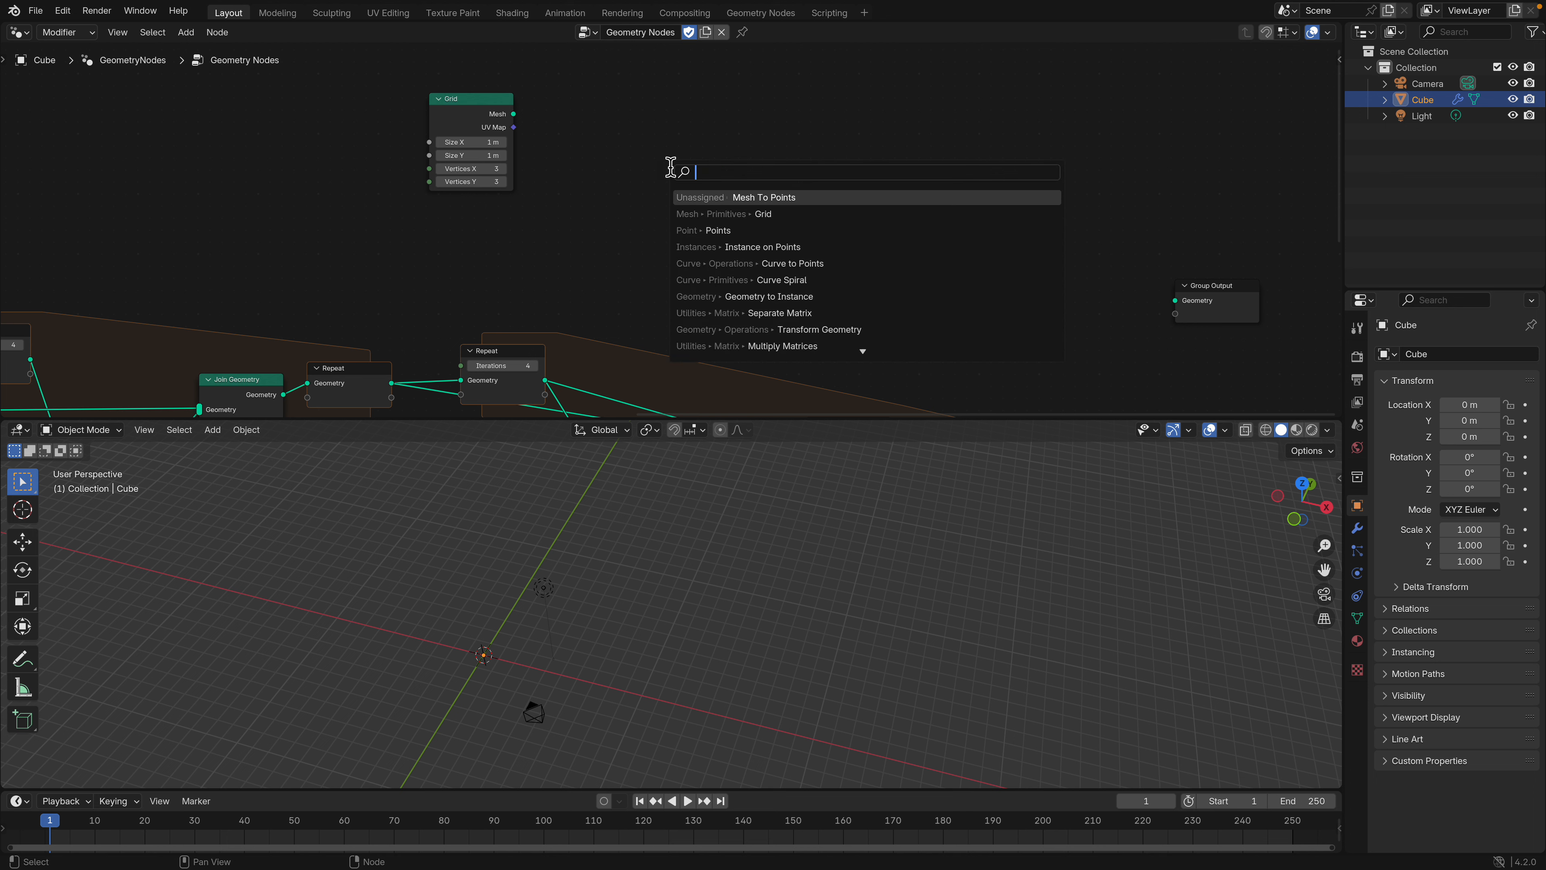
{"action": "type", "text": "n"}
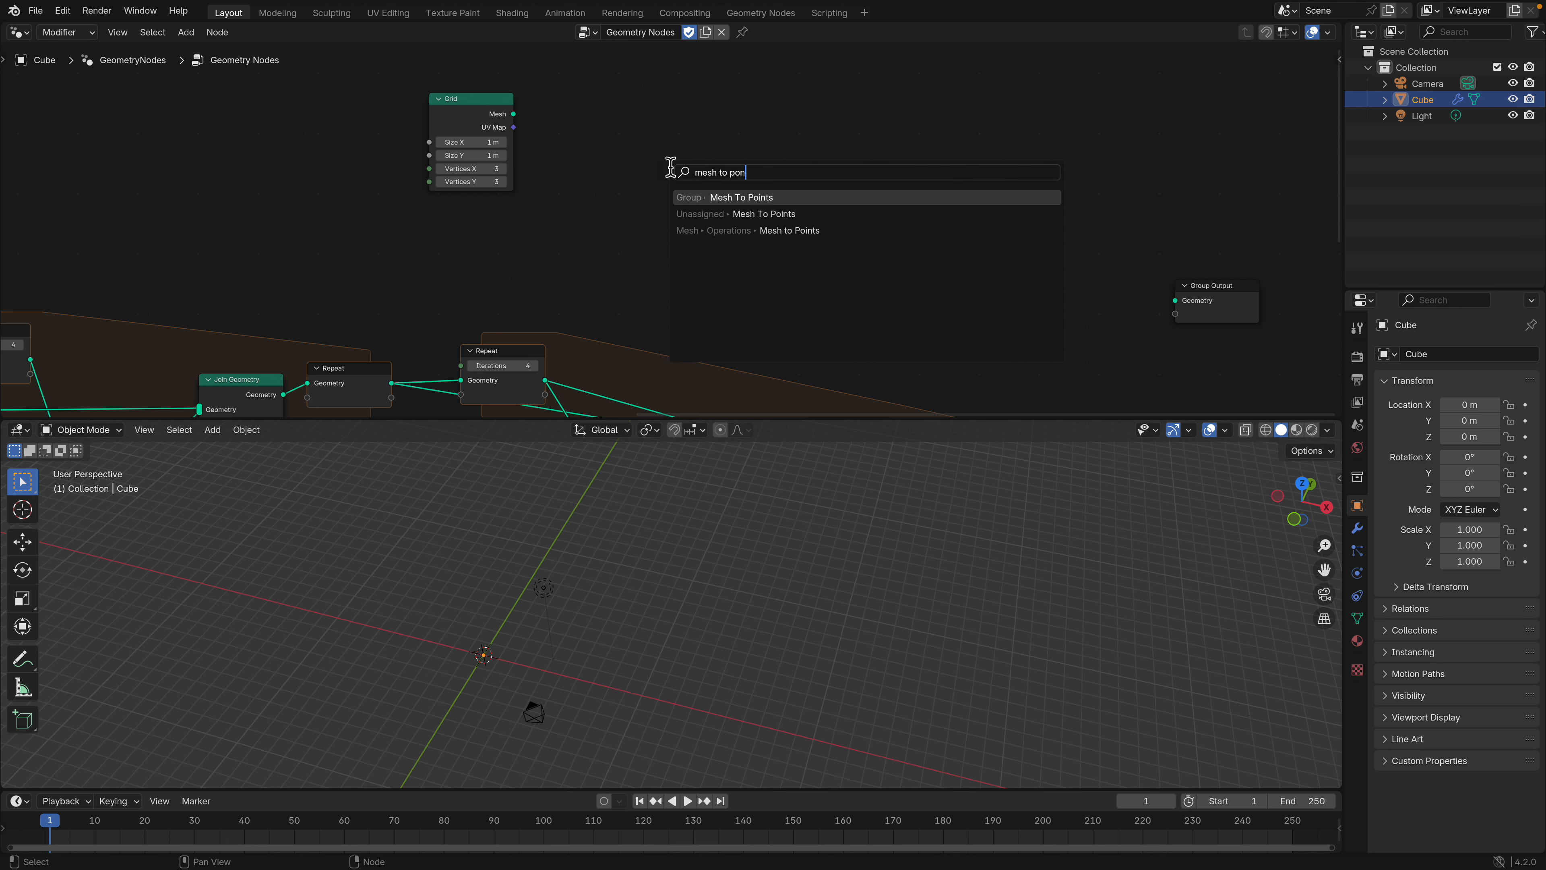
{"action": "key", "text": "Down"}
{"action": "key", "text": "Down"}
{"action": "key", "text": "Return"}
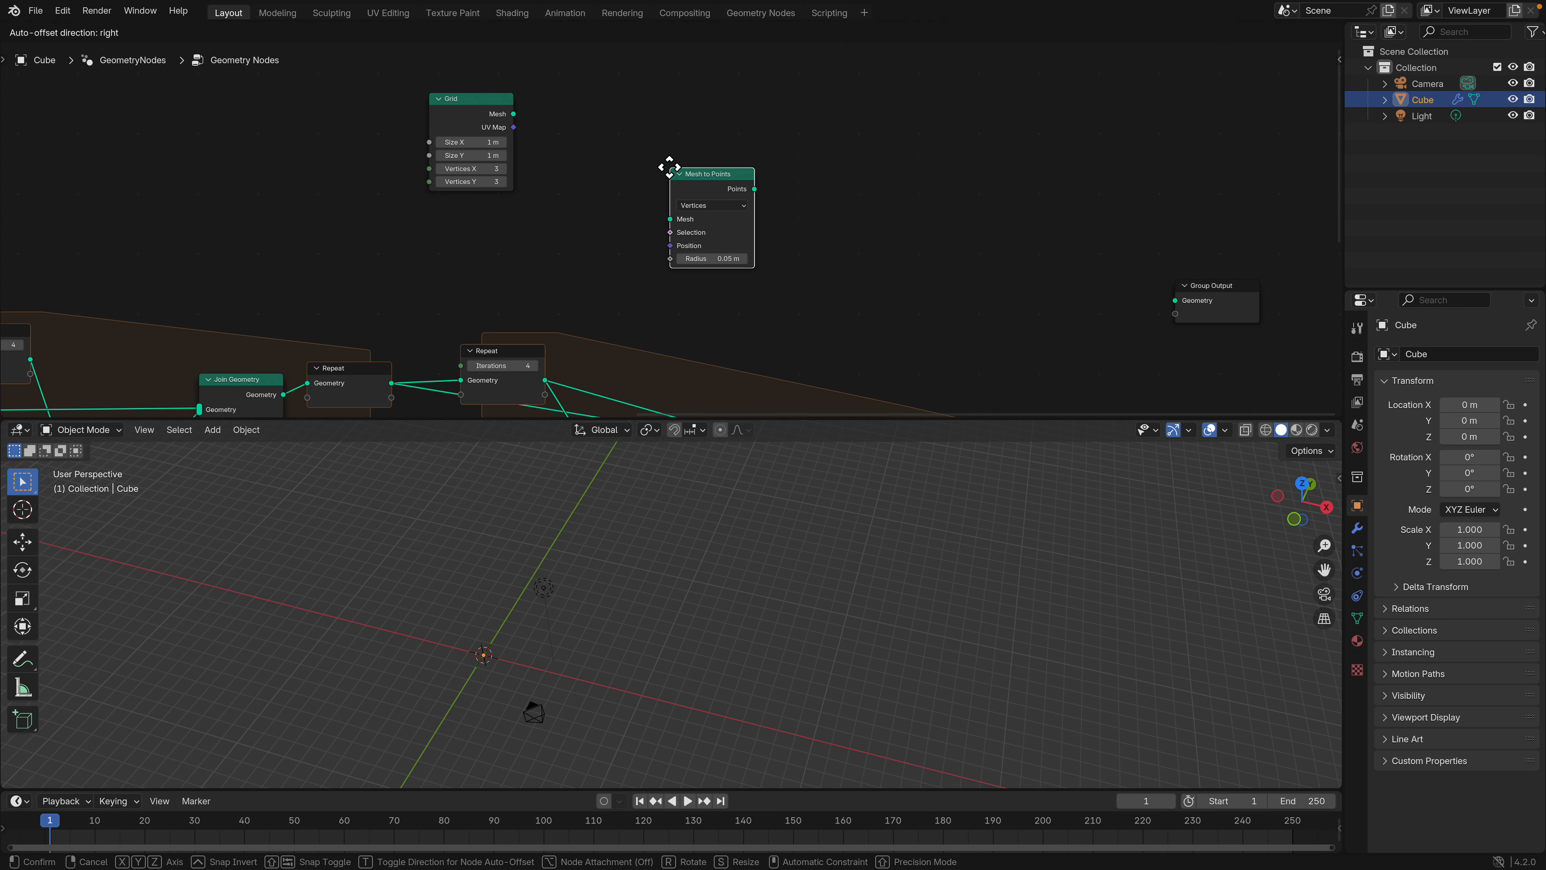
{"action": "left_click", "coordinate": [669, 165]}
- Connect the Grid's Mesh to Mesh to Points, link its Points output to Group Output, and bring Group Output closer
{"action": "left_click_drag", "start_coordinate": [513, 115], "coordinate": [695, 217]}
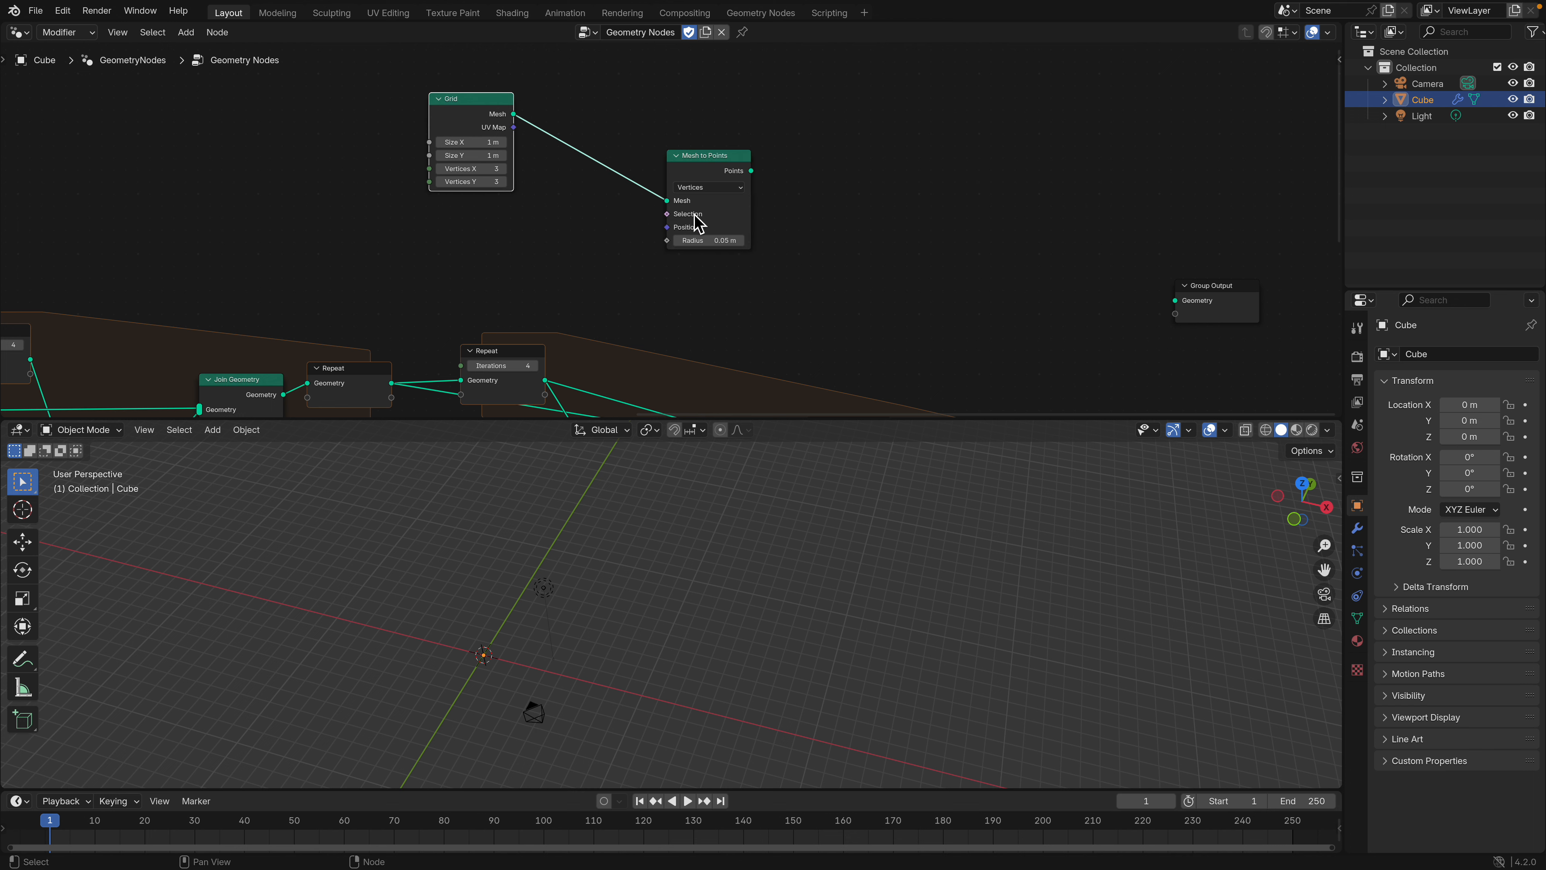
{"action": "left_click_drag", "start_coordinate": [752, 171], "coordinate": [1175, 300]}
{"action": "left_click_drag", "start_coordinate": [1194, 278], "coordinate": [1086, 145]}
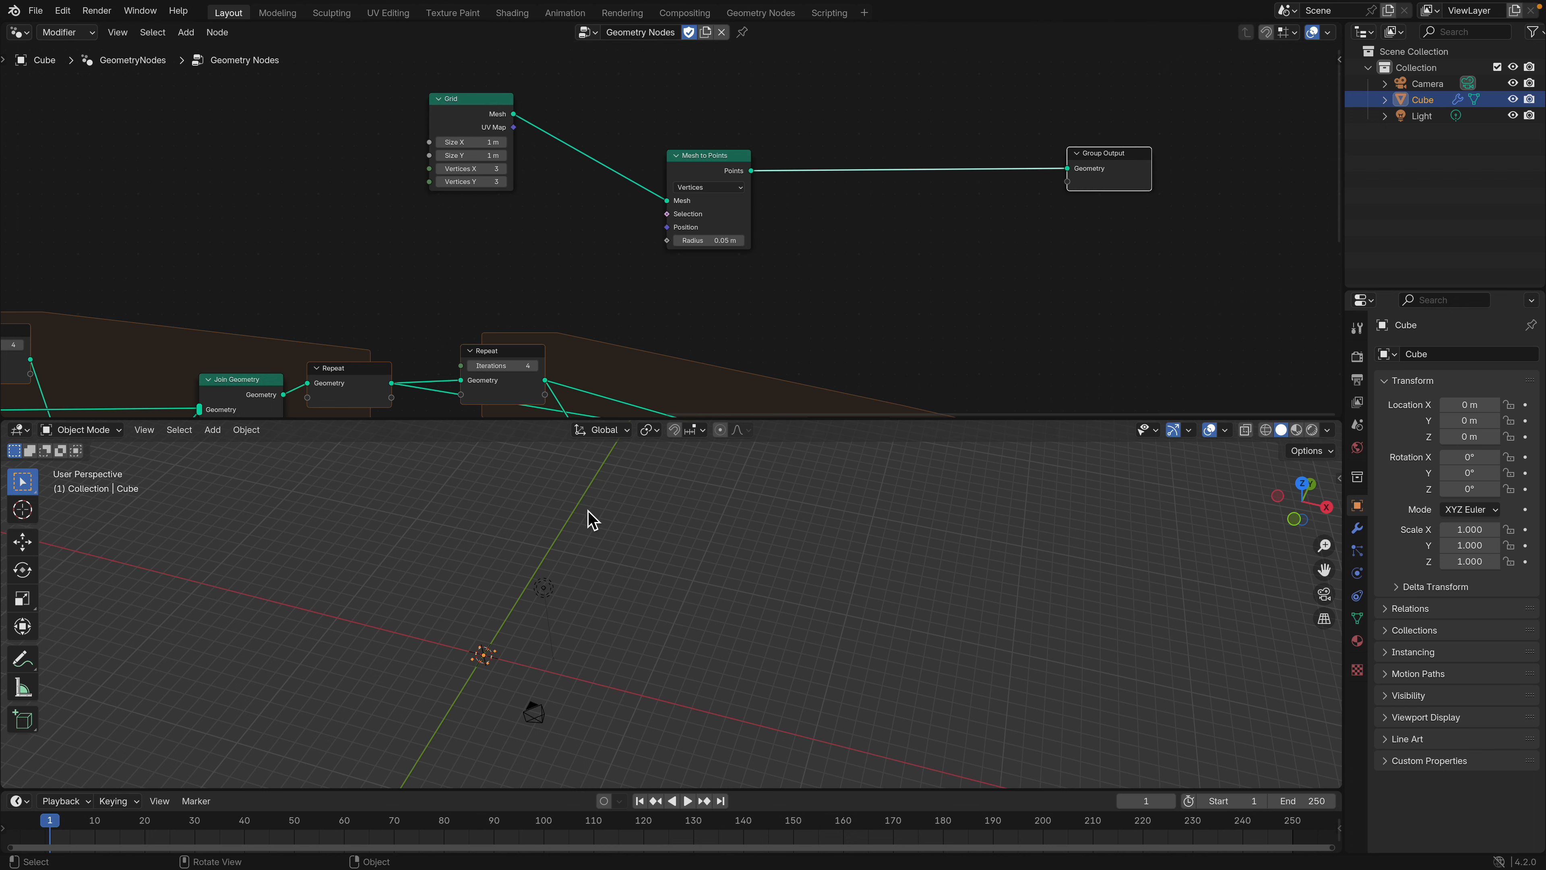
{"action": "middle_click_drag", "start_coordinate": [429, 679], "coordinate": [549, 643], "text": "shift"}
{"action": "scroll", "coordinate": [547, 639], "scroll_direction": "up", "scroll_amount": 1}
{"action": "scroll", "coordinate": [365, 268], "scroll_direction": "down", "scroll_amount": 3}
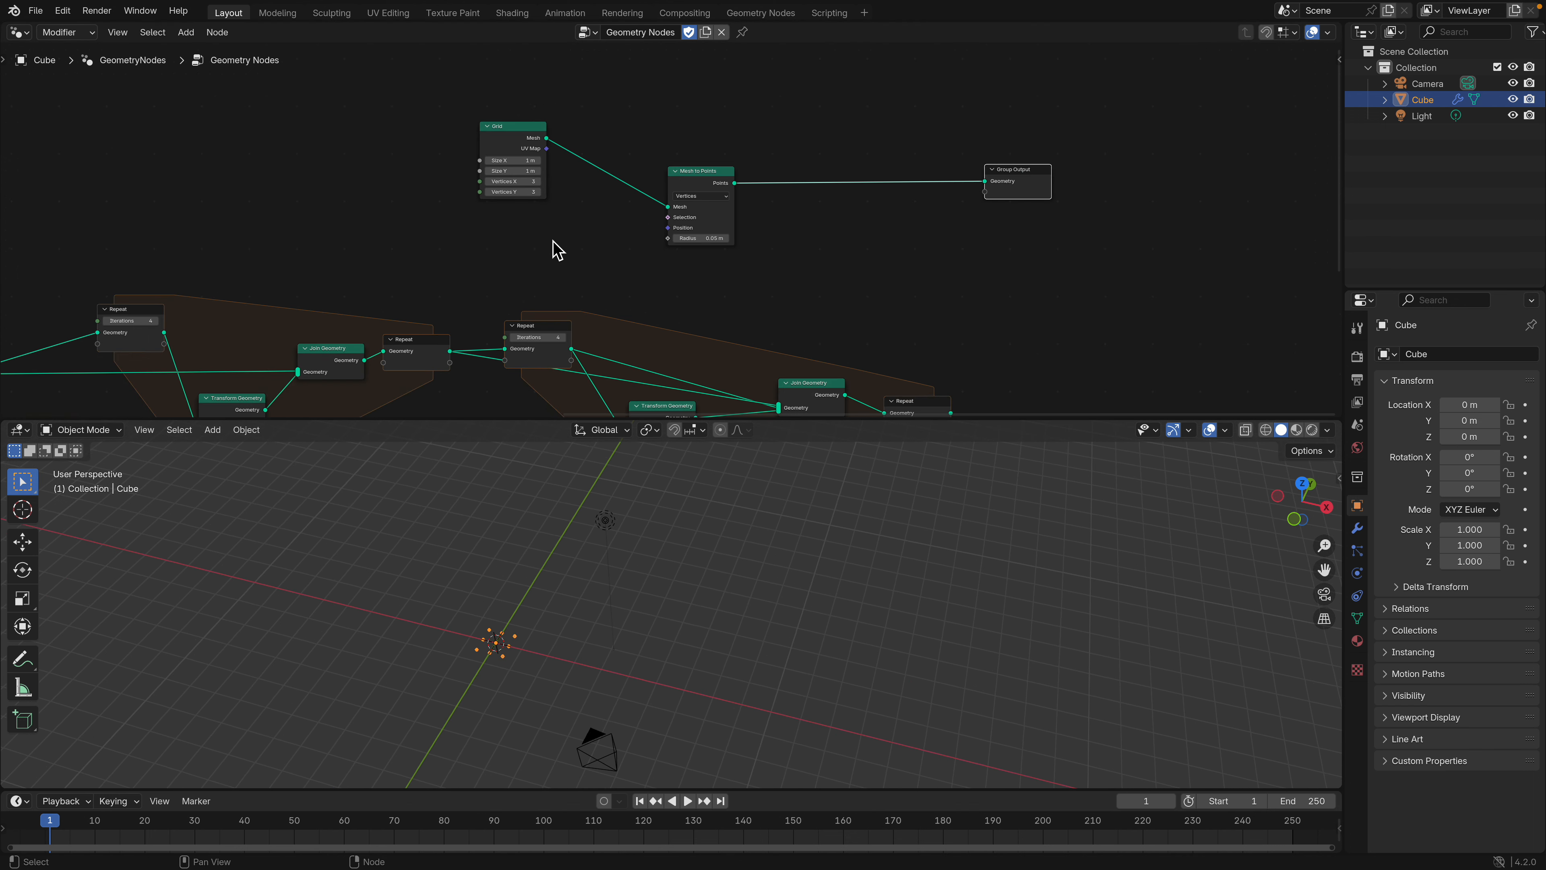
- Insert an Instance on Points node into the link between Mesh to Points and Group Output
{"action": "key", "text": "shift+a"}
{"action": "type", "text": "instance"}
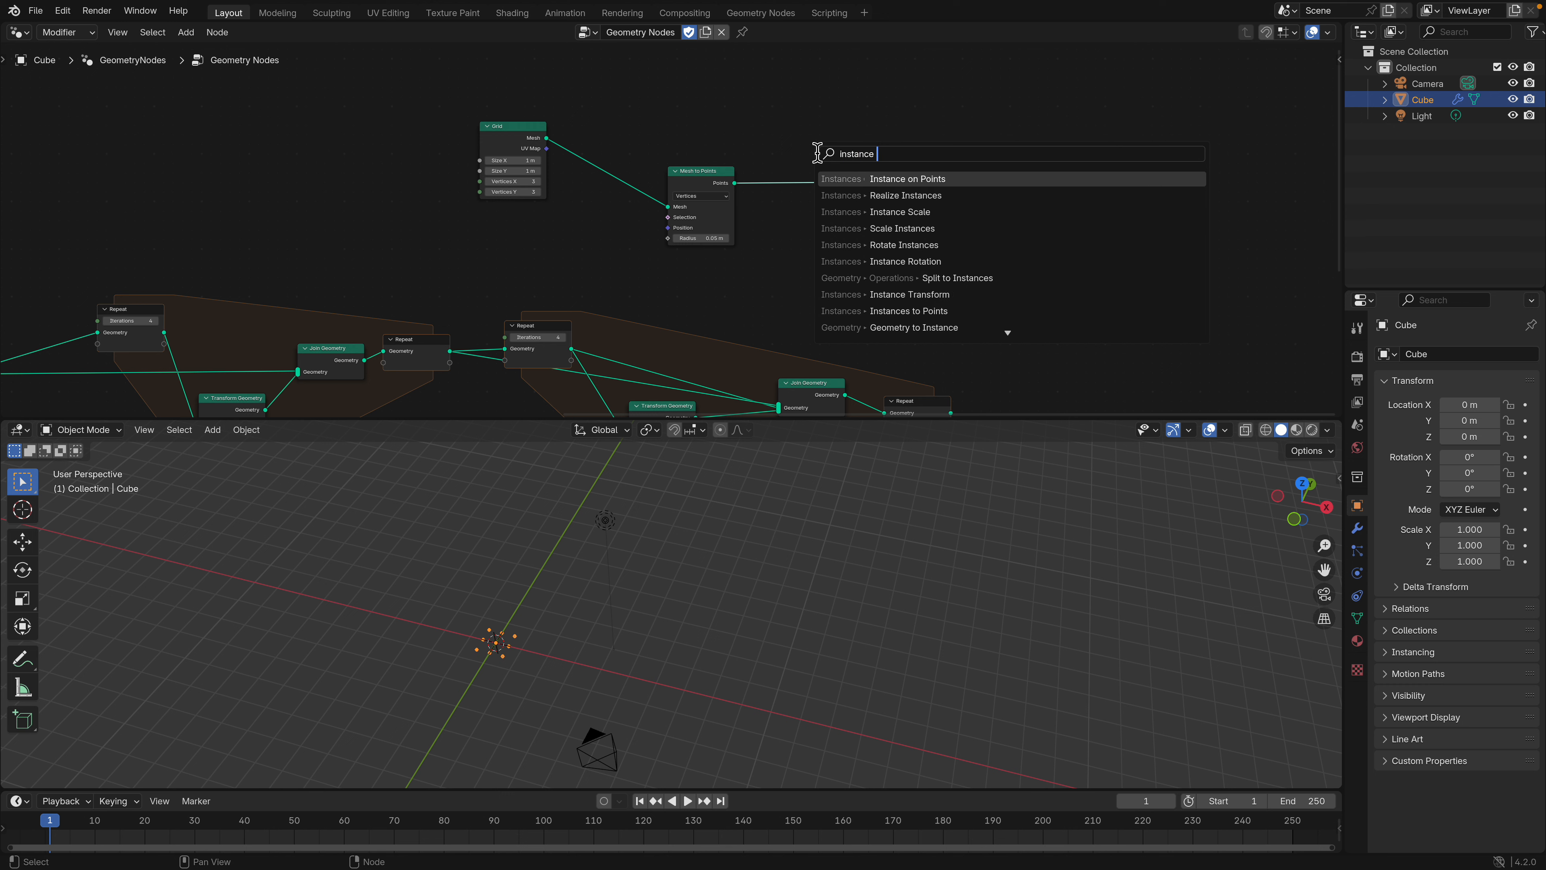
{"action": "key", "text": "Return"}
{"action": "left_click", "coordinate": [803, 139]}
- Rearrange the Mesh to Points and Grid nodes and connect the Group Input geometry to the Instance socket of Instance on Points
{"action": "left_click_drag", "start_coordinate": [711, 184], "coordinate": [703, 117]}
{"action": "left_click_drag", "start_coordinate": [521, 135], "coordinate": [536, 100]}
{"action": "middle_click_drag", "start_coordinate": [586, 115], "coordinate": [716, 113]}
{"action": "scroll", "coordinate": [618, 158], "scroll_direction": "down", "scroll_amount": 2}
{"action": "left_click_drag", "start_coordinate": [164, 343], "coordinate": [883, 178]}
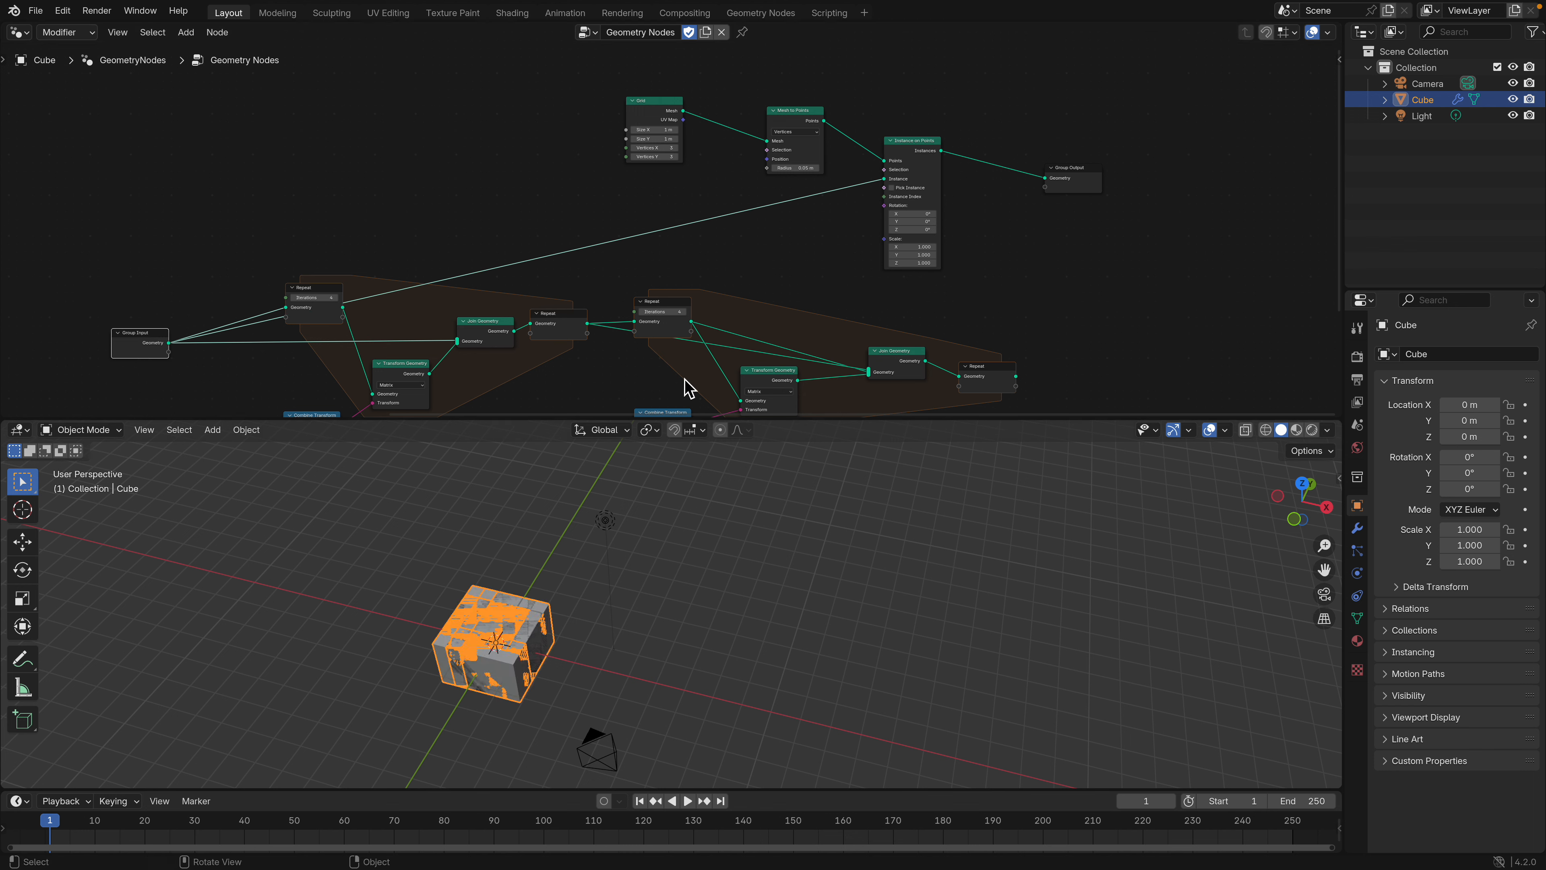
- Enlarge the Grid node's Size X and Size Y, and set Vertices X to 10 and Vertices Y to 6
{"action": "scroll", "coordinate": [681, 183], "scroll_direction": "up", "scroll_amount": 1}
{"action": "mouse_move", "coordinate": [659, 115]}
{"action": "left_mouse_down"}
{"action": "mouse_move", "coordinate": [731, 140]}
{"action": "mouse_move", "coordinate": [736, 114]}
{"action": "mouse_move", "coordinate": [791, 114]}
{"action": "mouse_move", "coordinate": [681, 124]}
{"action": "left_mouse_up"}
{"action": "left_click", "coordinate": [677, 135]}
{"action": "scroll", "coordinate": [730, 461], "scroll_direction": "down", "scroll_amount": 2}
{"action": "middle_click_drag", "start_coordinate": [721, 506], "coordinate": [679, 496]}
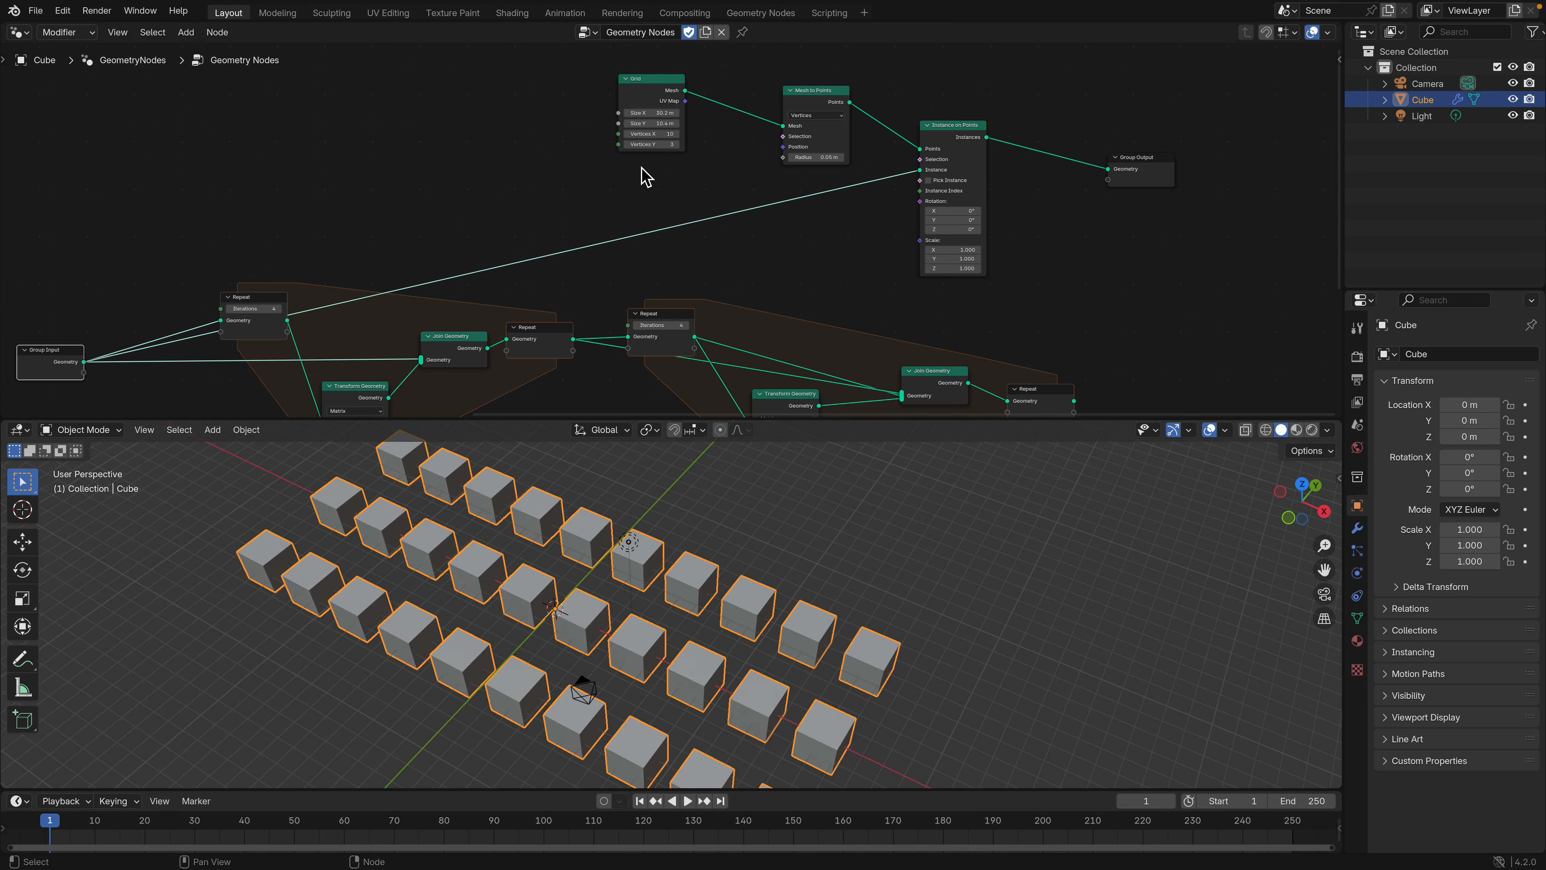
{"action": "left_click_drag", "start_coordinate": [664, 145], "coordinate": [691, 145]}
{"action": "middle_click_drag", "start_coordinate": [682, 503], "coordinate": [572, 485]}
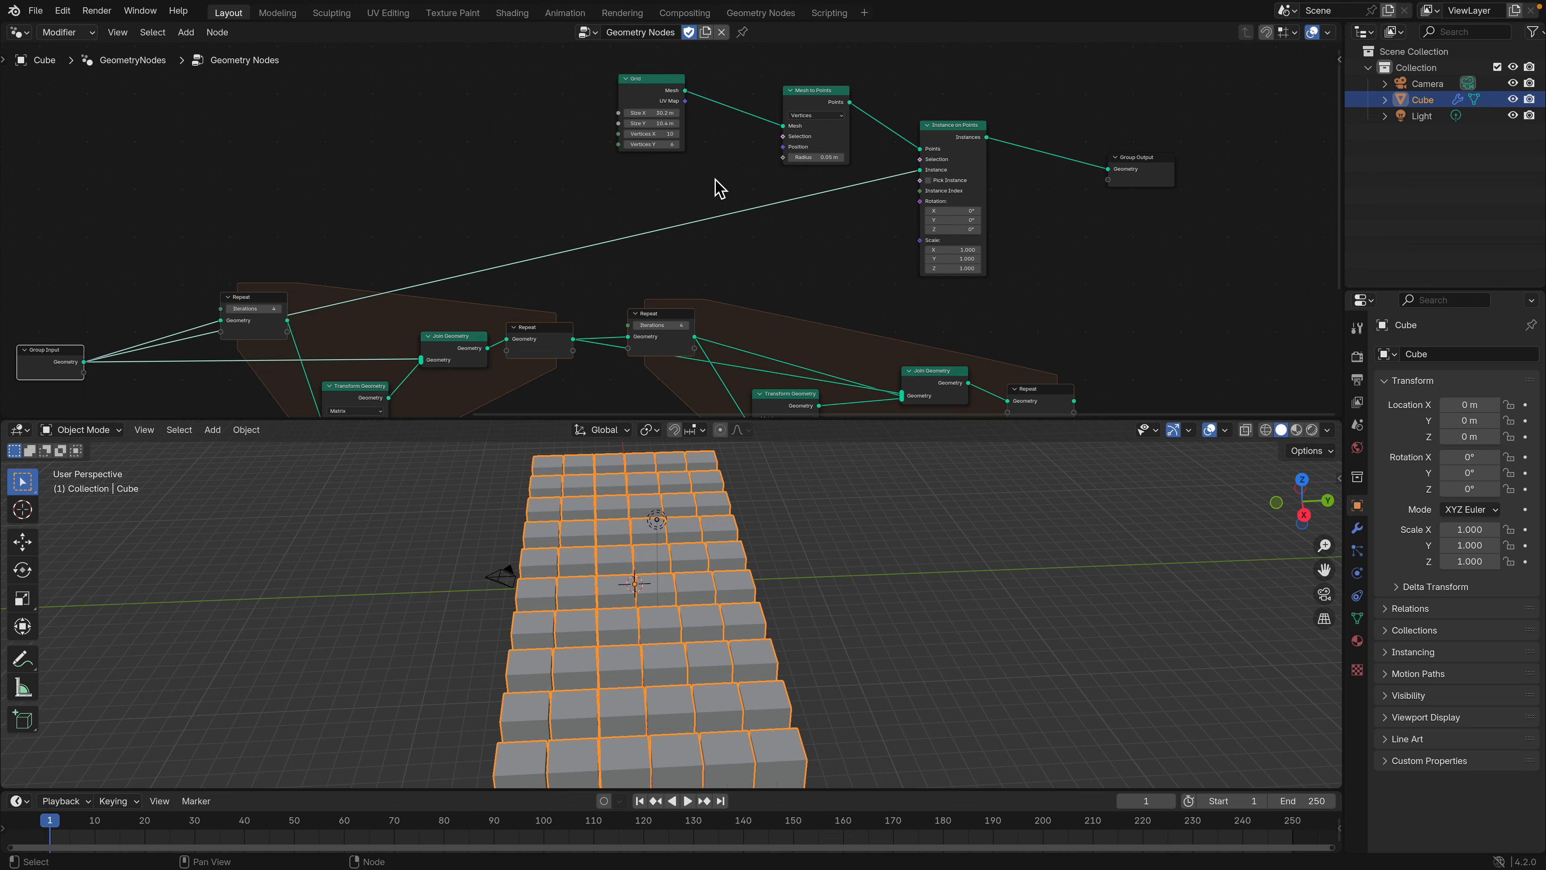
- Reconnect the geometry output of the second Repeat zone to the Group Output node
{"action": "middle_click_drag", "start_coordinate": [650, 210], "coordinate": [477, 112]}
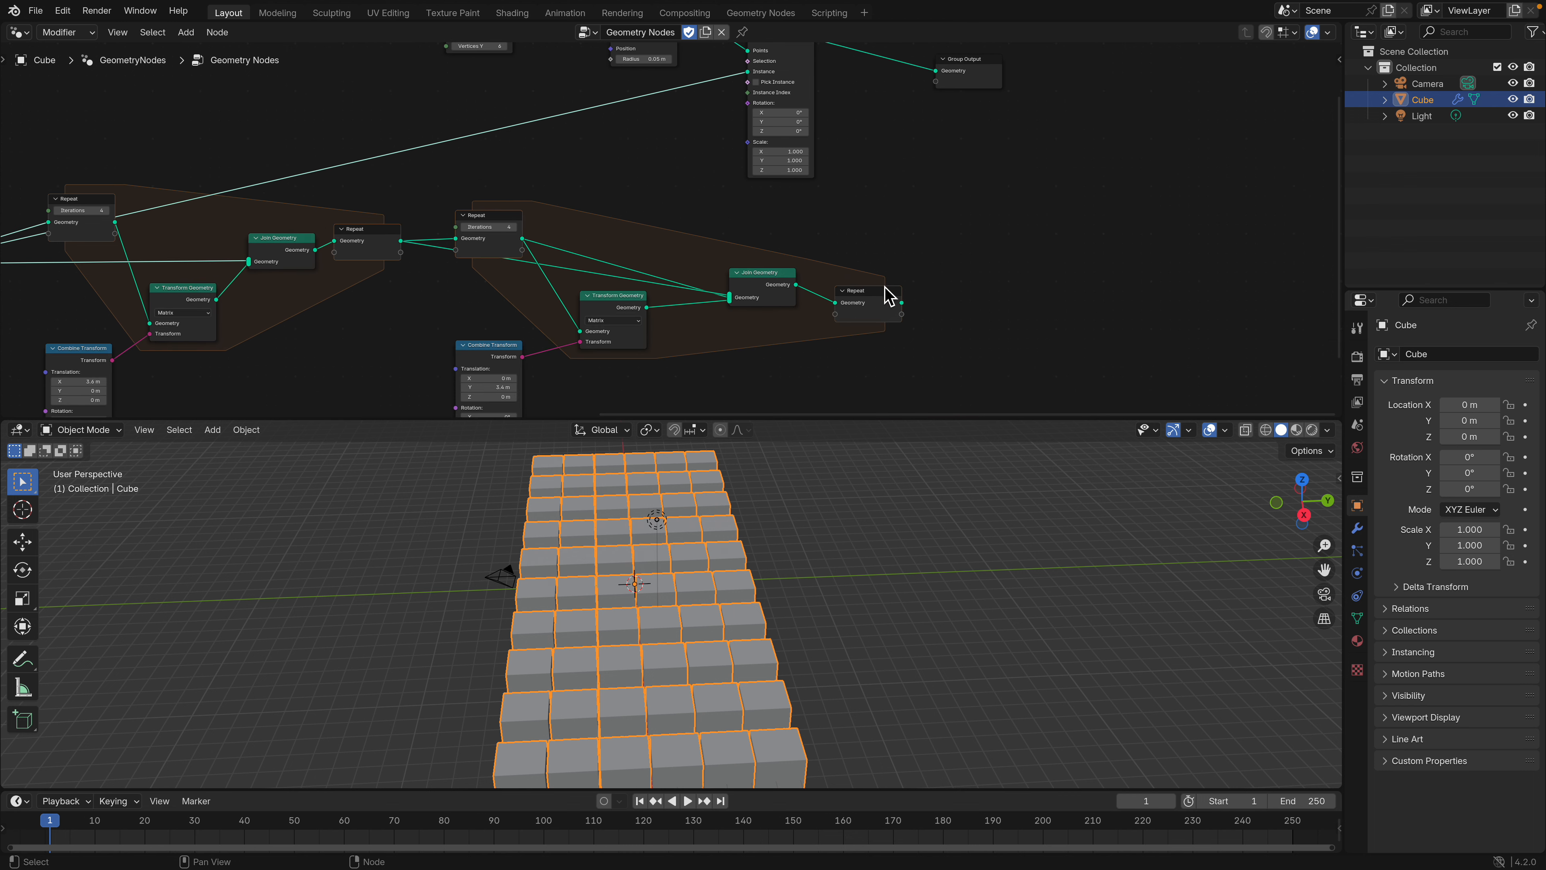
{"action": "left_click_drag", "start_coordinate": [903, 304], "coordinate": [952, 82]}
{"action": "key", "text": "Escape"}
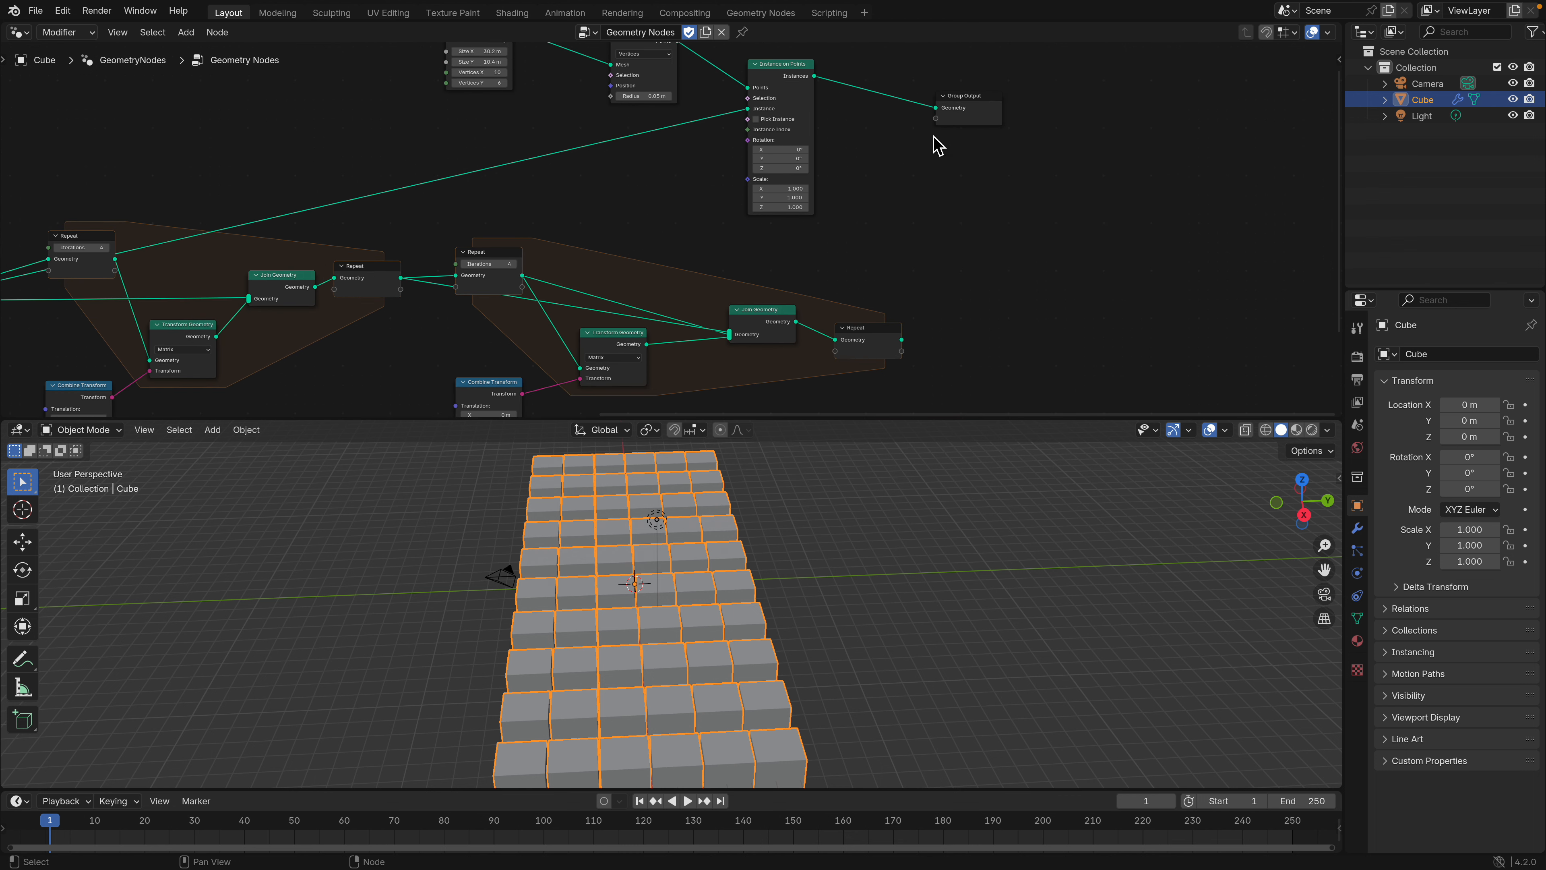
{"action": "left_click_drag", "start_coordinate": [901, 340], "coordinate": [1038, 241]}
- Delete the Instance on Points, Mesh to Points and Grid nodes
{"action": "left_click", "coordinate": [775, 83]}
{"action": "key", "text": "x"}
{"action": "middle_click_drag", "start_coordinate": [739, 120], "coordinate": [753, 199]}
{"action": "left_click", "coordinate": [655, 114]}
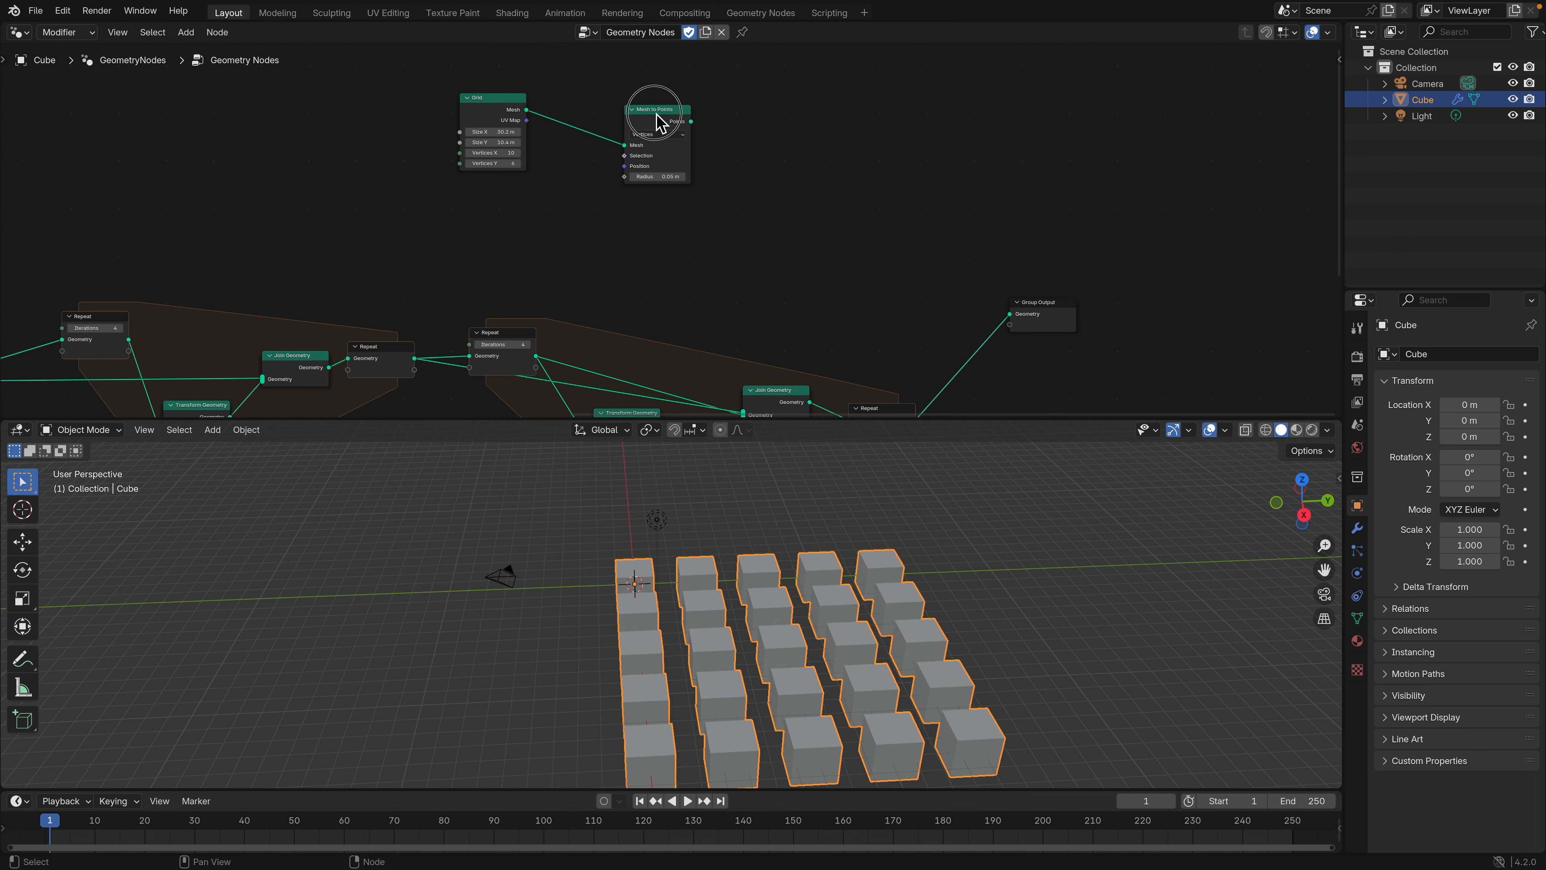
{"action": "key", "text": "x"}
{"action": "left_click", "coordinate": [500, 101]}
{"action": "key", "text": "x"}
- Examine the two Repeat zones with their Transform Geometry, Join Geometry and Combine Transform nodes
{"action": "middle_click_drag", "start_coordinate": [534, 206], "coordinate": [659, 142]}
{"action": "scroll", "coordinate": [667, 132], "scroll_direction": "up", "scroll_amount": 2}
{"action": "middle_click_drag", "start_coordinate": [471, 271], "coordinate": [504, 196]}
{"action": "scroll", "coordinate": [394, 271], "scroll_direction": "up", "scroll_amount": 3}
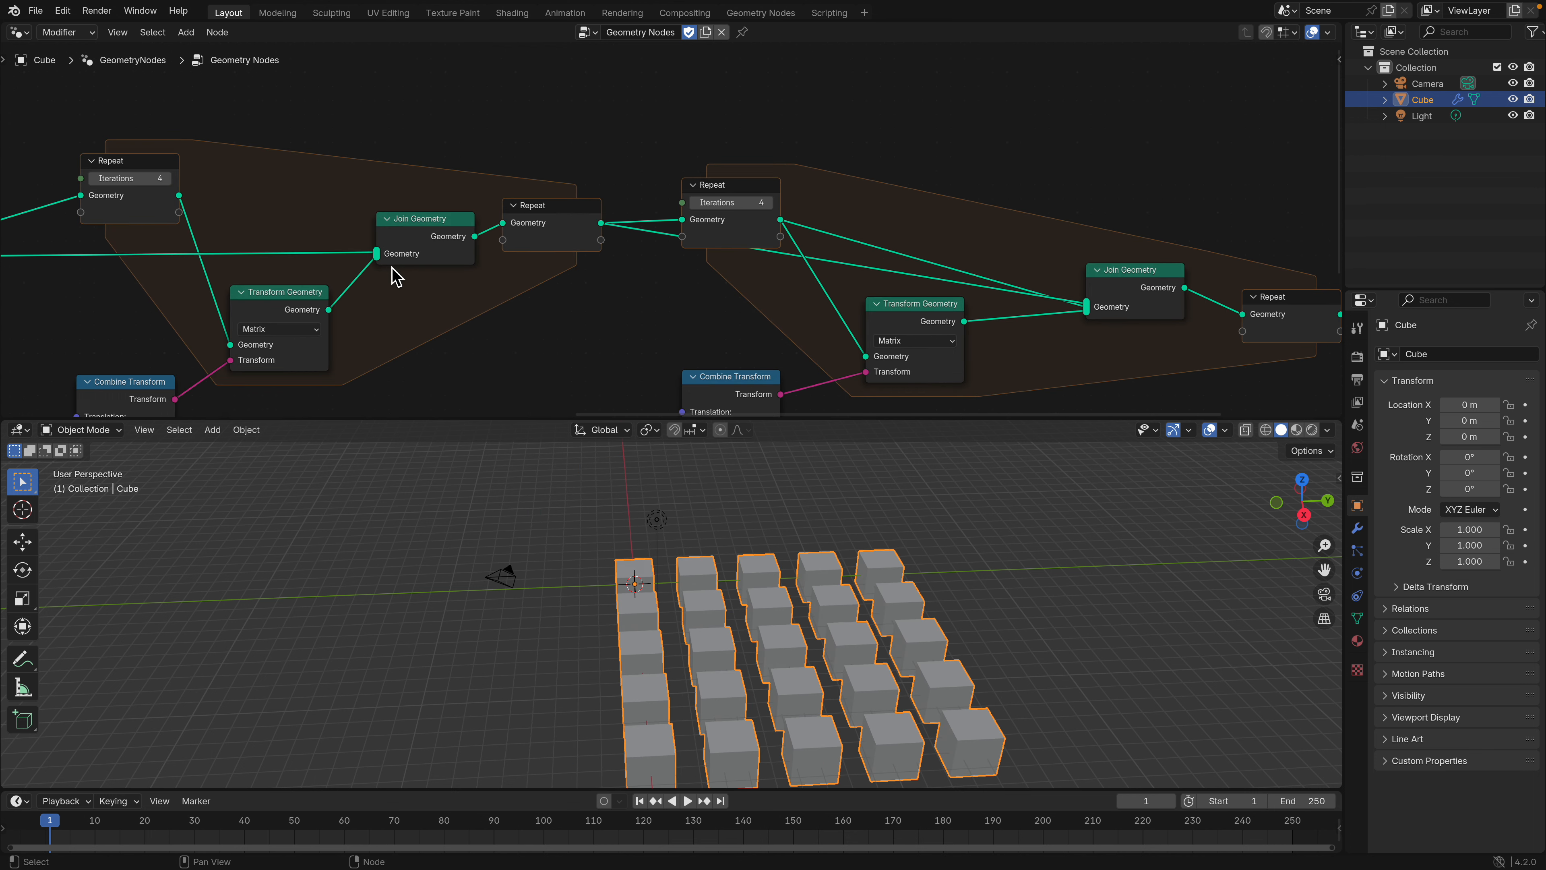
{"action": "middle_click_drag", "start_coordinate": [393, 268], "coordinate": [493, 227]}
{"action": "left_click", "coordinate": [344, 250]}
{"action": "scroll", "coordinate": [493, 227], "scroll_direction": "down", "scroll_amount": 8}
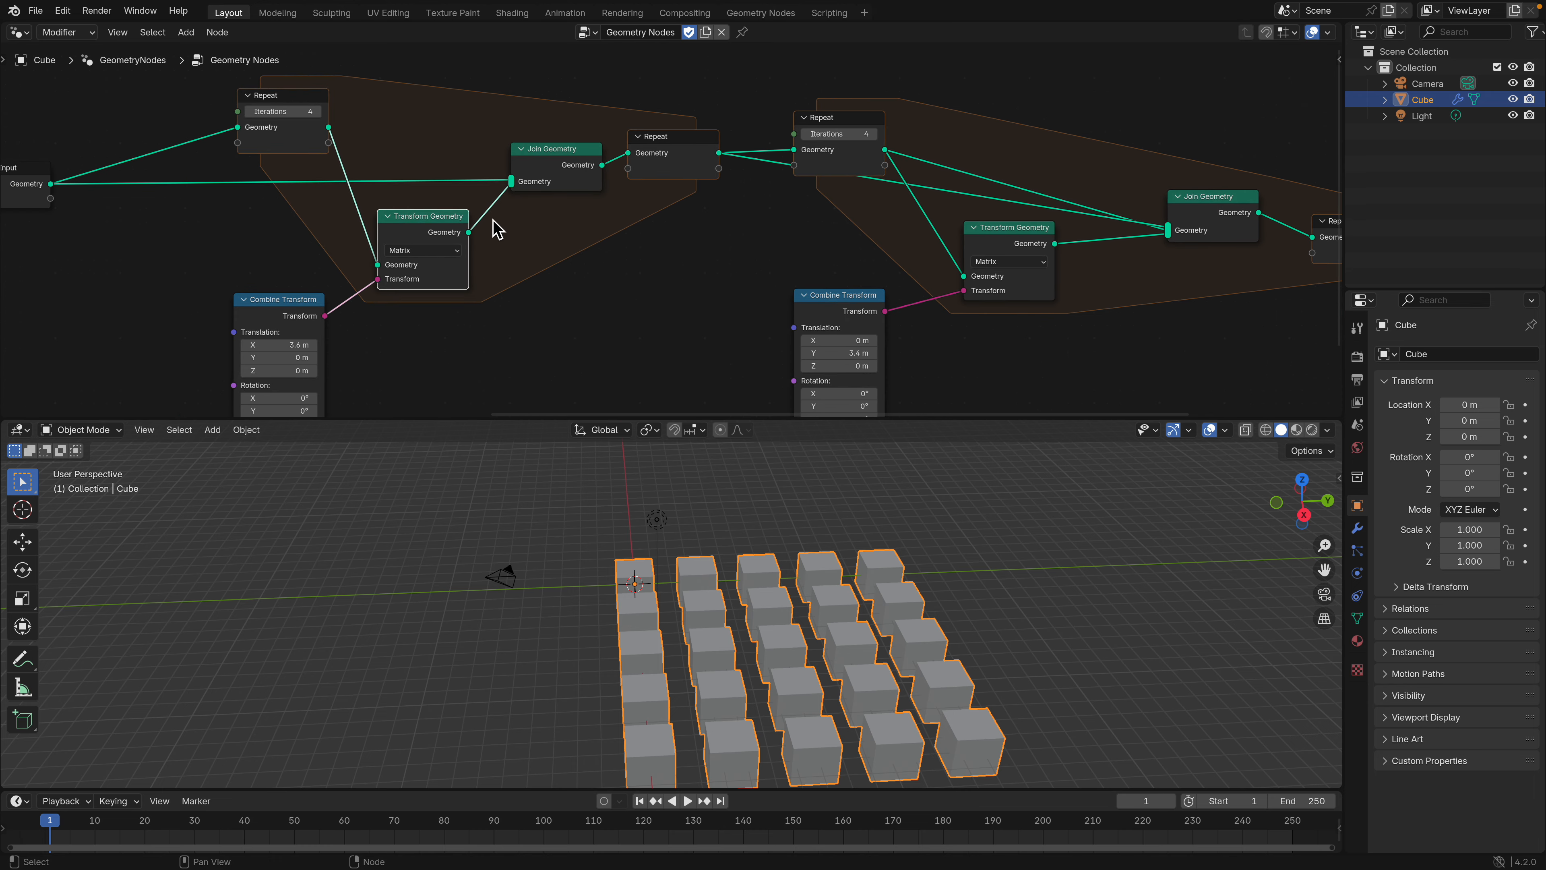
{"action": "scroll", "coordinate": [494, 217], "scroll_direction": "up", "scroll_amount": 4}
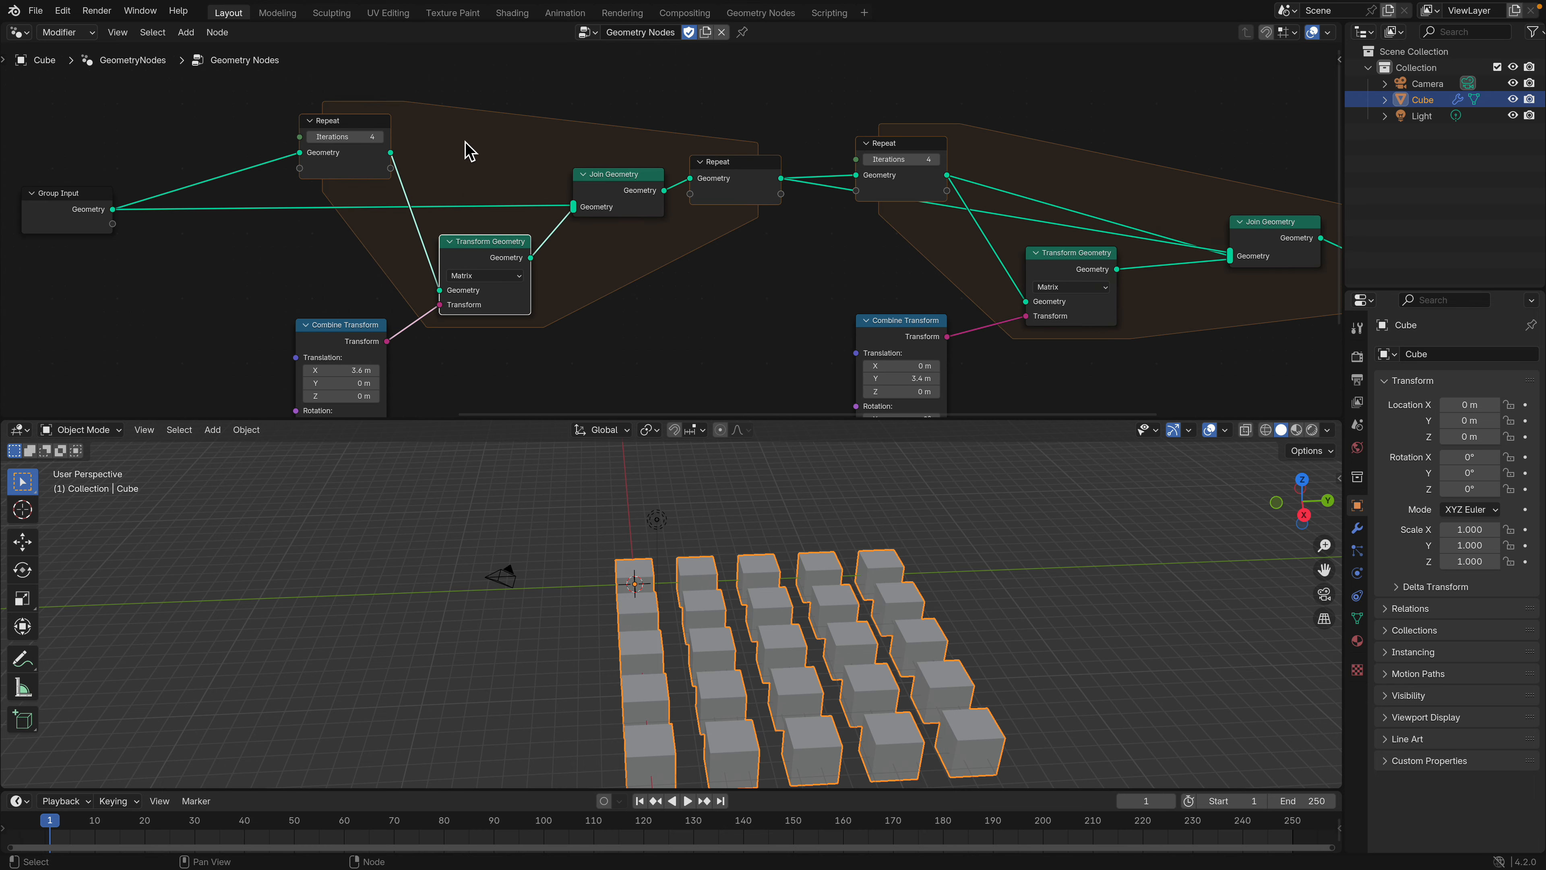
{"action": "scroll", "coordinate": [1025, 190], "scroll_direction": "down", "scroll_amount": 1}
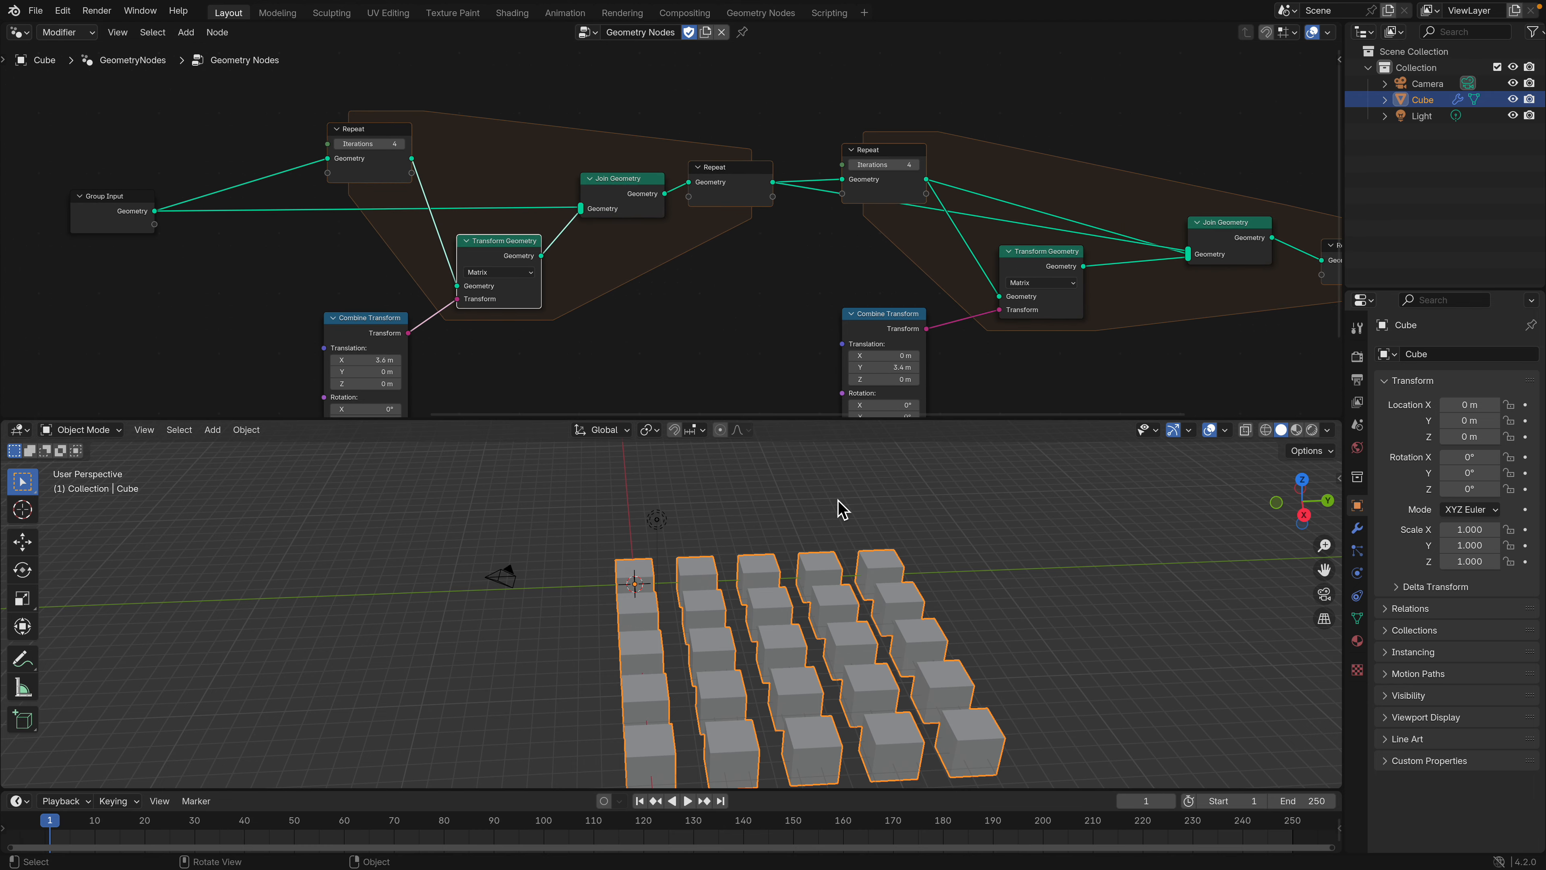
- Enlarge the 3D viewport area and save the file transform_and_matrix_001.blend
{"action": "left_click_drag", "start_coordinate": [805, 434], "coordinate": [805, 346]}
{"action": "middle_click_drag", "start_coordinate": [804, 390], "coordinate": [776, 508]}
{"action": "key", "text": "ctrl+s"}
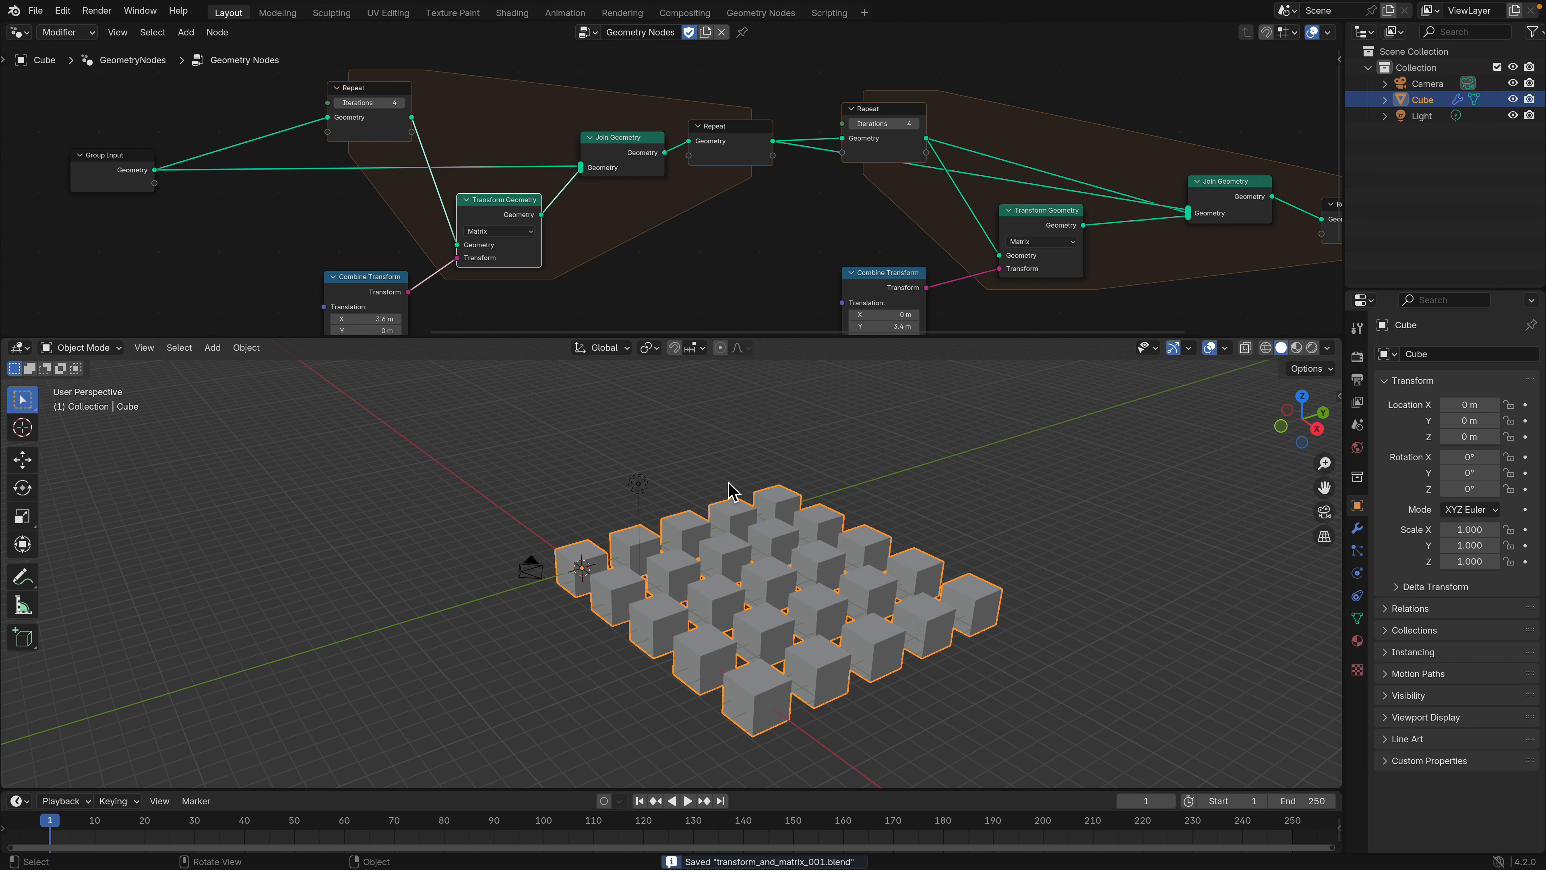
- Add a mesh cube to the scene and raise it about 6.2 m along the Z axis
{"action": "key", "text": "shift+a"}
{"action": "mouse_move", "coordinate": [718, 505]}
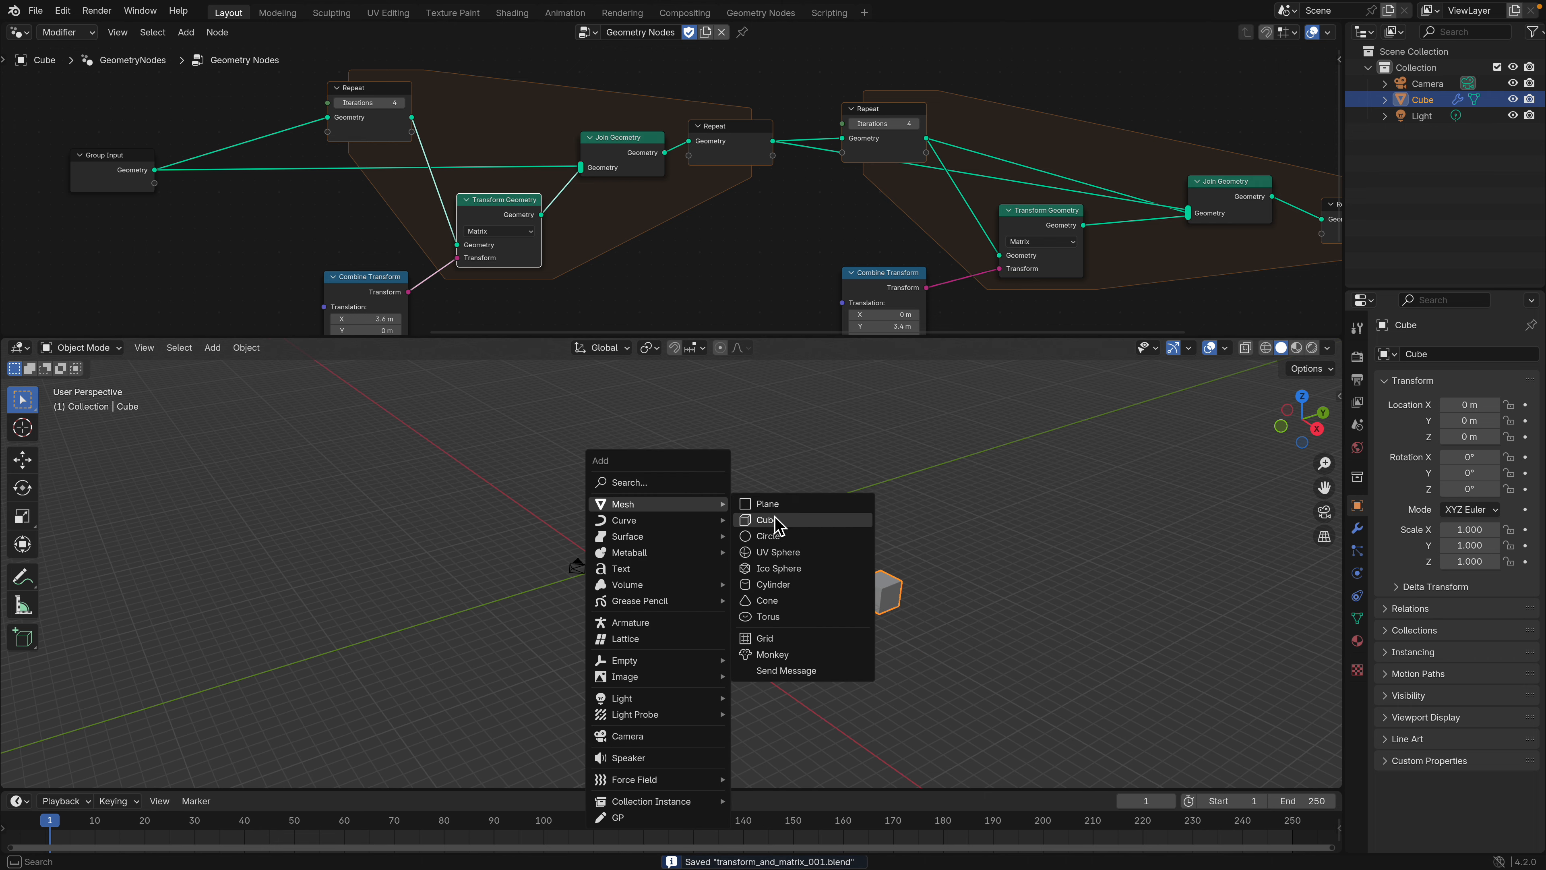
{"action": "left_click", "coordinate": [773, 525]}
{"action": "key", "text": "g"}
{"action": "key", "text": "z"}
{"action": "left_click", "coordinate": [700, 449]}
{"action": "middle_click_drag", "start_coordinate": [700, 449], "coordinate": [625, 542]}
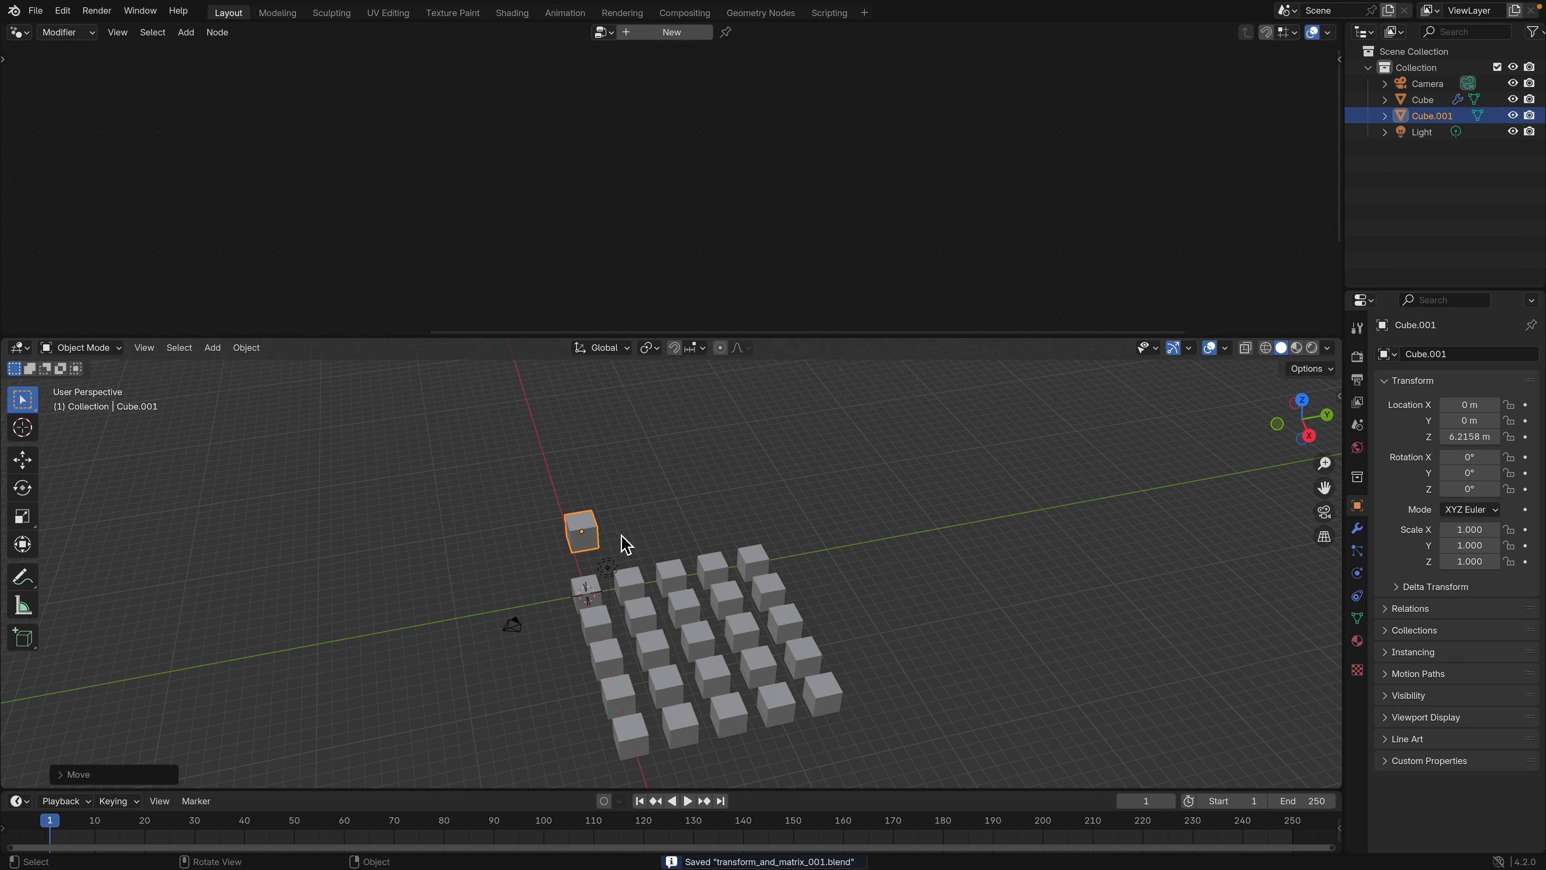
{"action": "scroll", "coordinate": [624, 542], "scroll_direction": "up", "scroll_amount": 3}
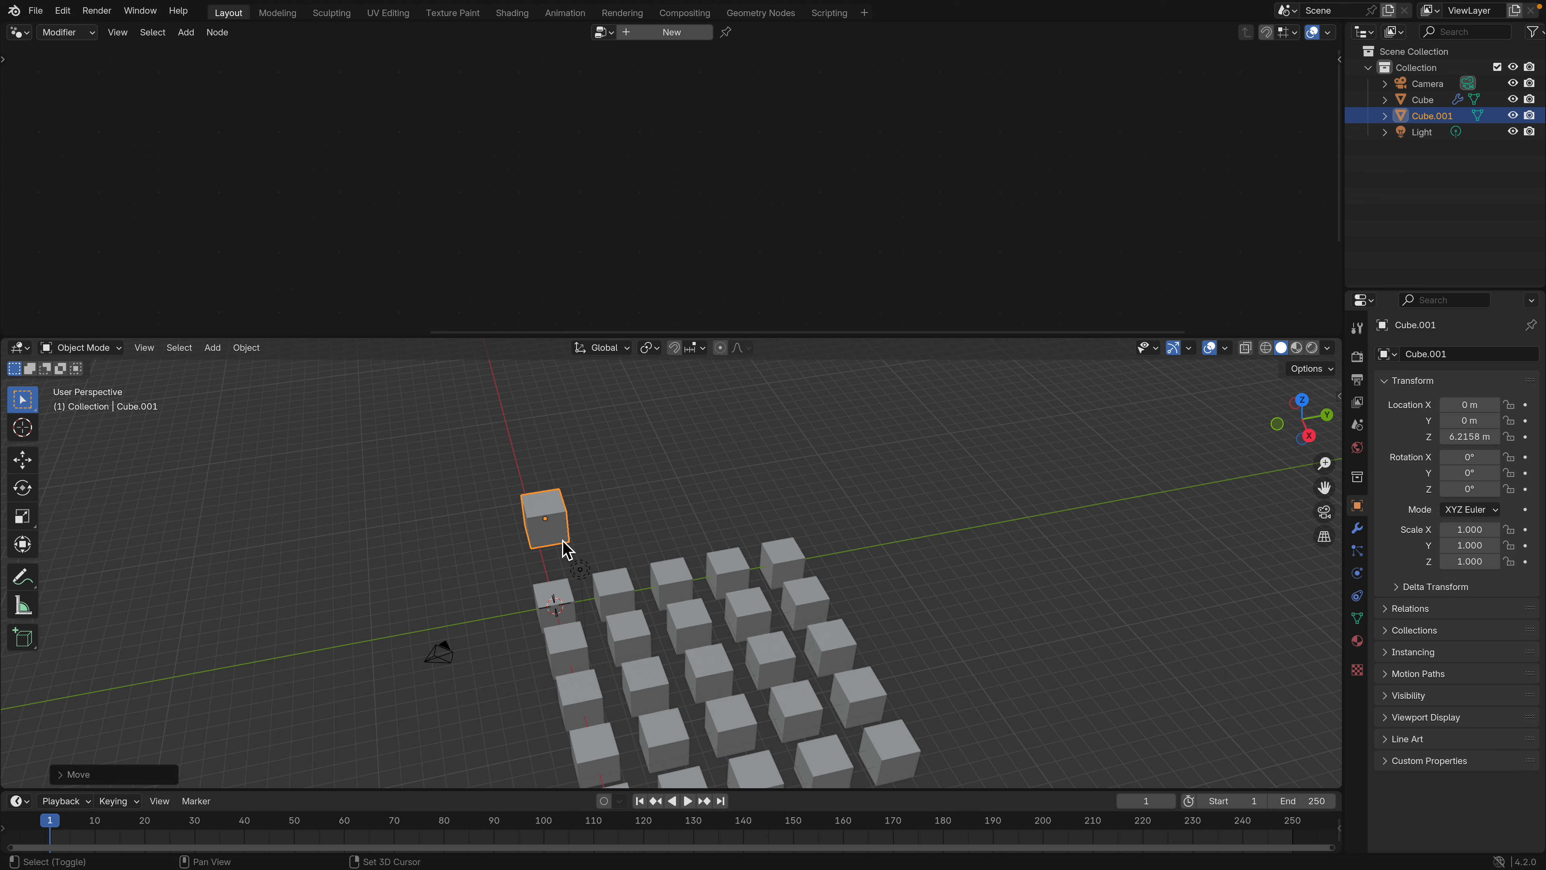
- Duplicate the raised cube about 2.5 m along the Y axis and repeat the duplication seven times to form a row
{"action": "key", "text": "shift+d"}
{"action": "key", "text": "y"}
{"action": "left_click", "coordinate": [618, 540]}
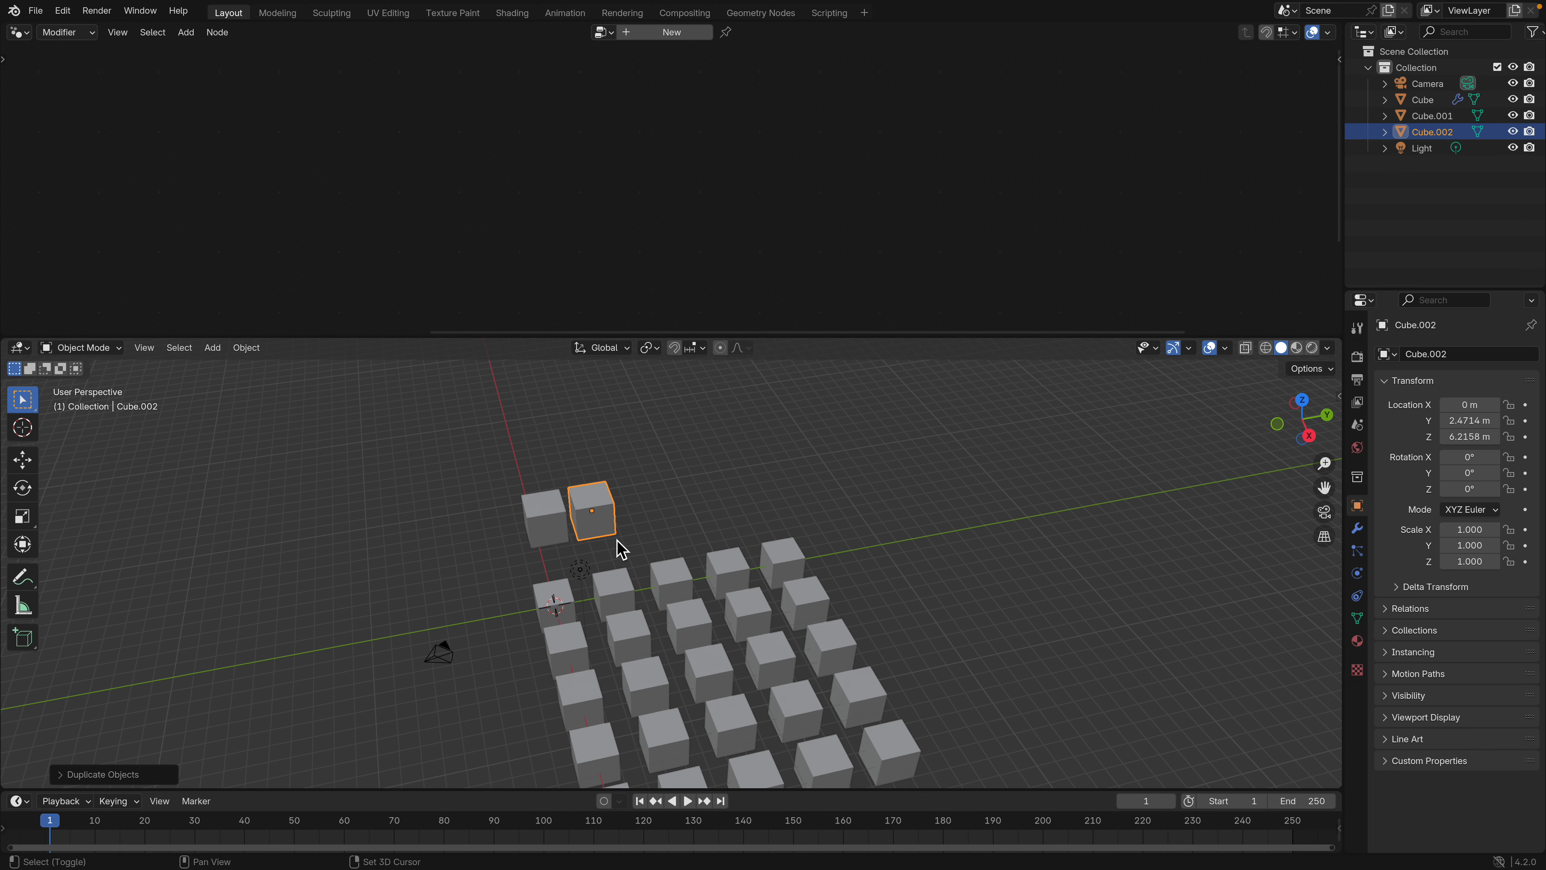
{"action": "key", "text": "shift+r"}
{"action": "key", "text": "shift+r"}
{"action": "key", "text": "shift+r"}
{"action": "key", "text": "shift+r"}
{"action": "key", "text": "shift+r"}
{"action": "key", "text": "shift+r"}
{"action": "key", "text": "shift+r"}
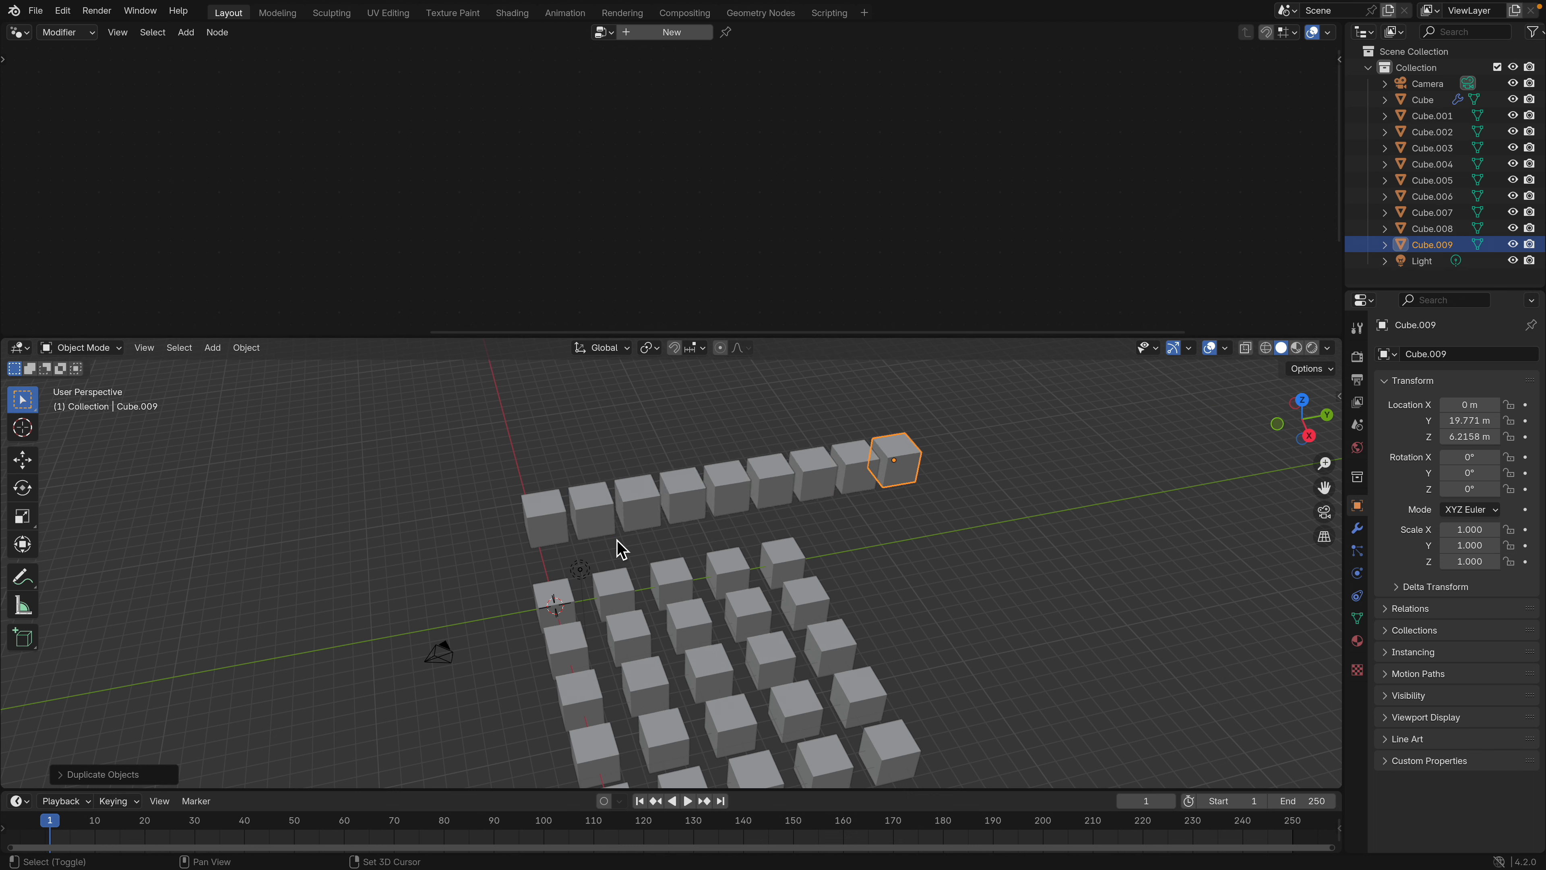
- Delete the eight duplicated cubes from the raised row, keeping the first cube
{"action": "left_click", "coordinate": [556, 526]}
{"action": "left_click", "coordinate": [595, 513], "text": "shift"}
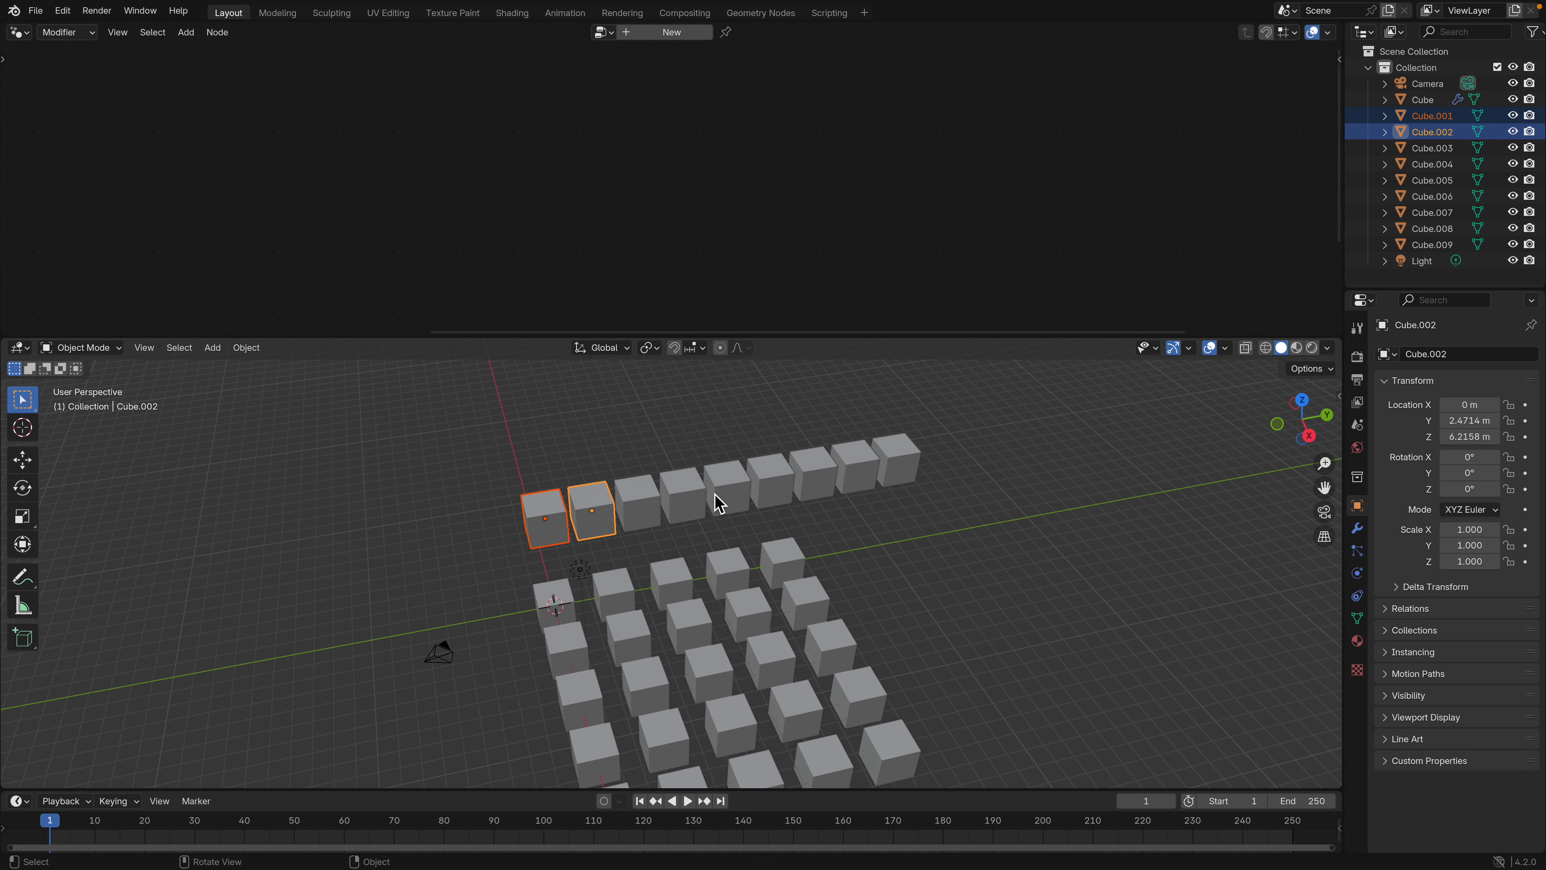
{"action": "left_click_drag", "start_coordinate": [596, 451], "coordinate": [907, 487]}
{"action": "key", "text": "Delete"}
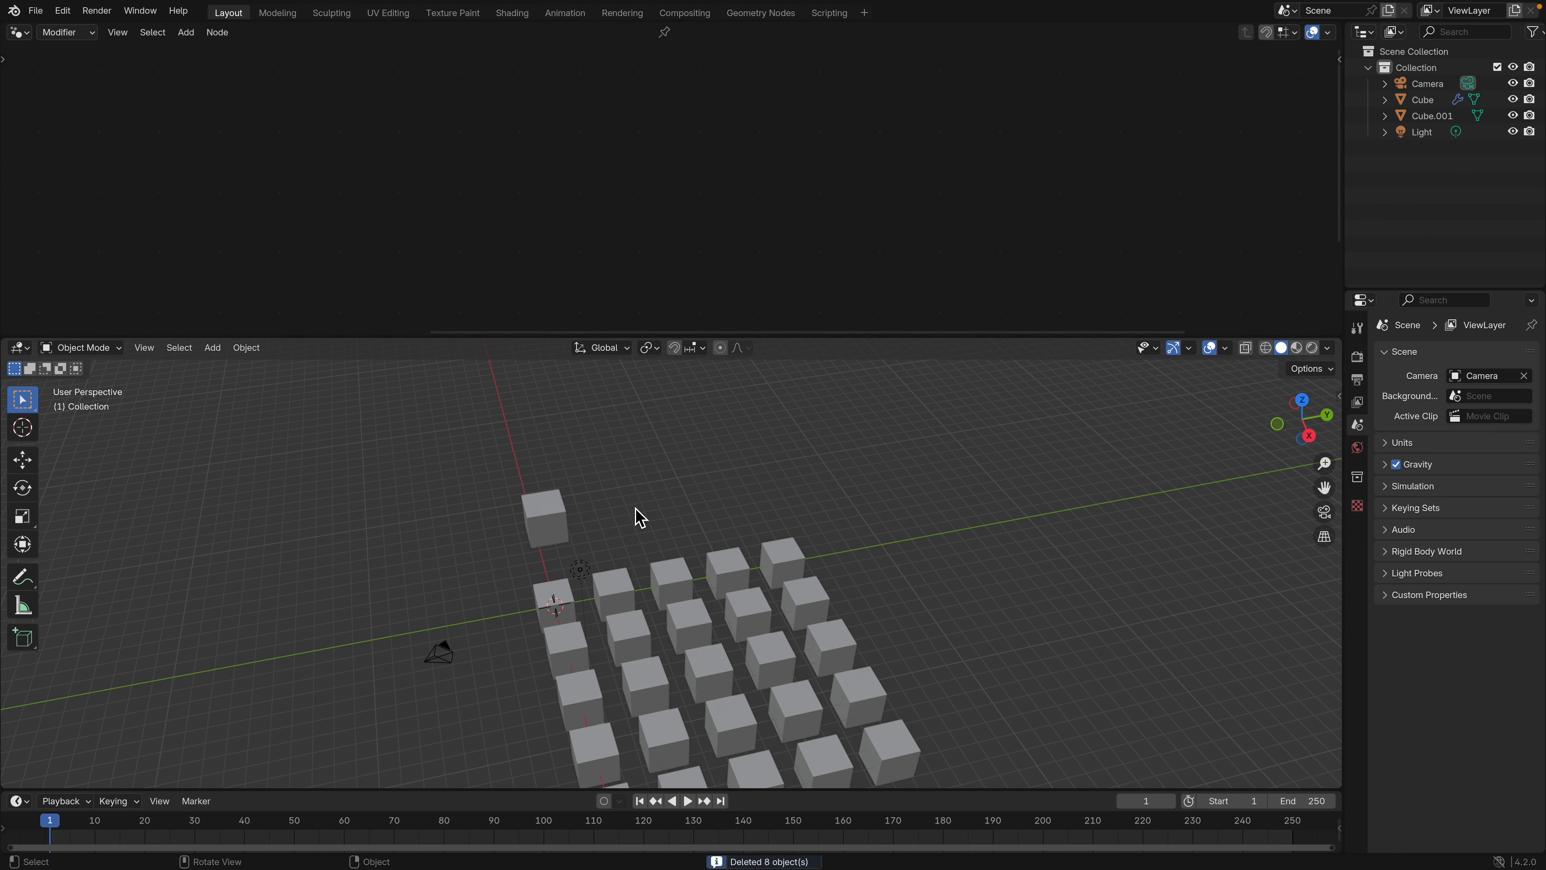
- Duplicate the remaining raised cube about 2.5 m along the Y axis and repeat the duplication five times to make a seven-cube row
{"action": "left_click", "coordinate": [565, 523]}
{"action": "middle_click_drag", "start_coordinate": [566, 524], "coordinate": [620, 500]}
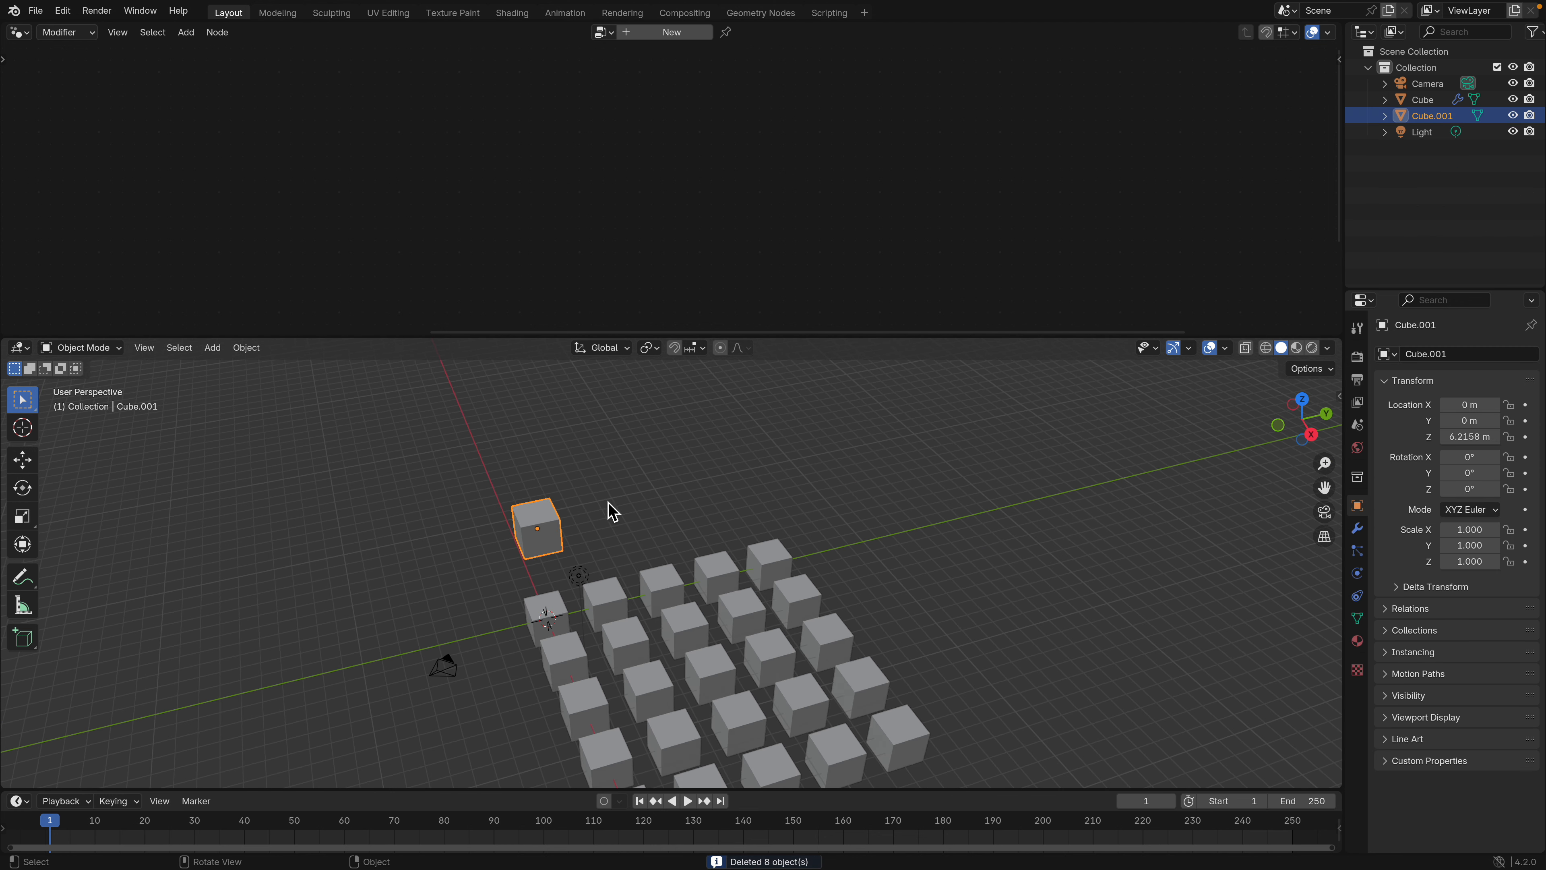
{"action": "key", "text": "shift+d"}
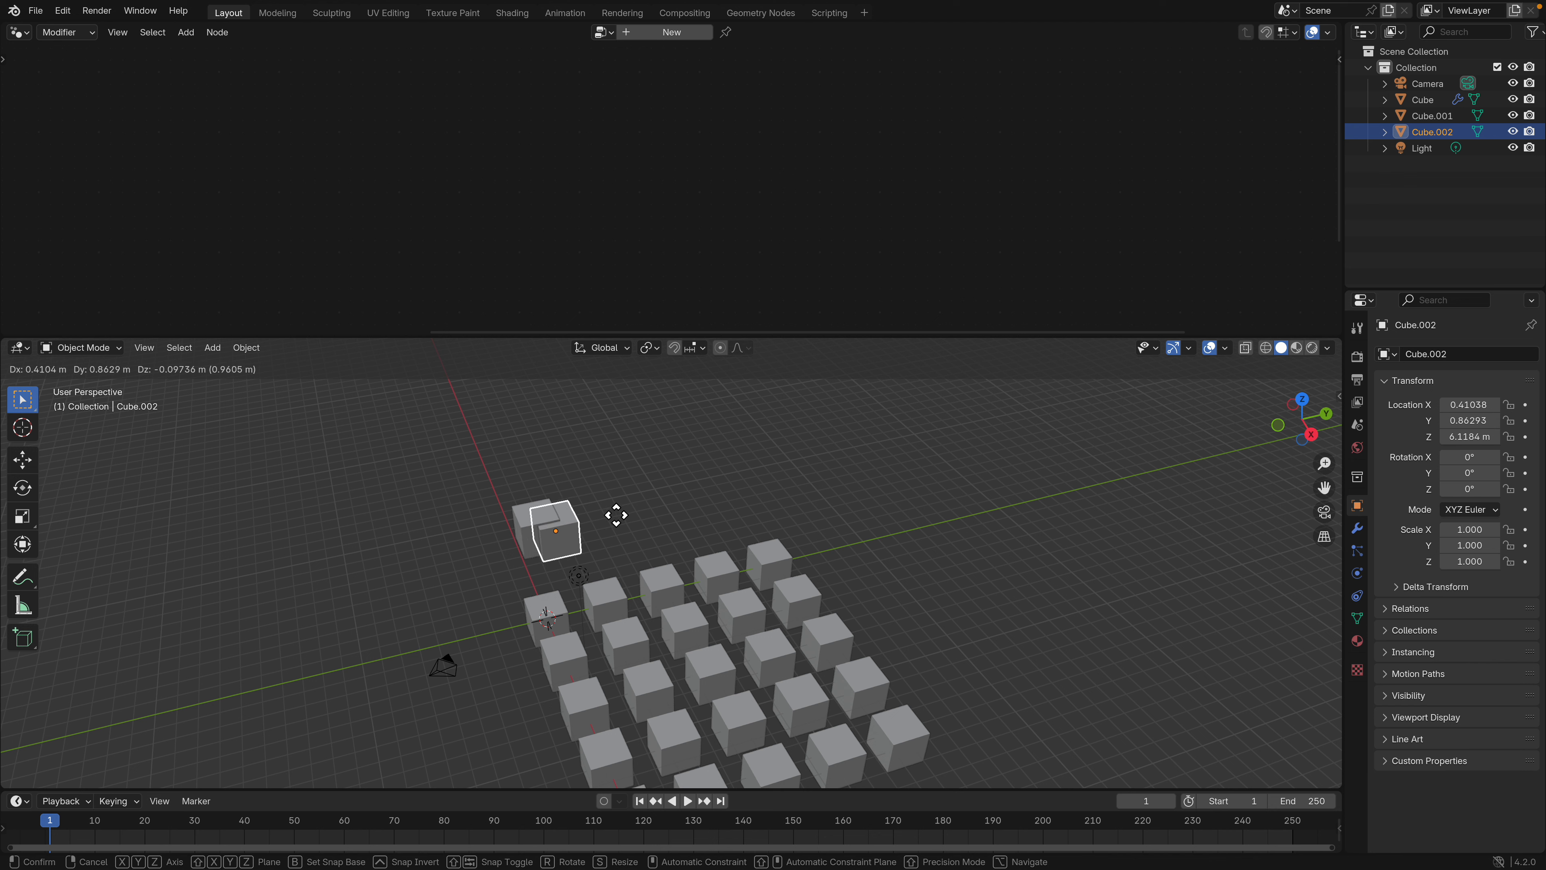
{"action": "key", "text": "y"}
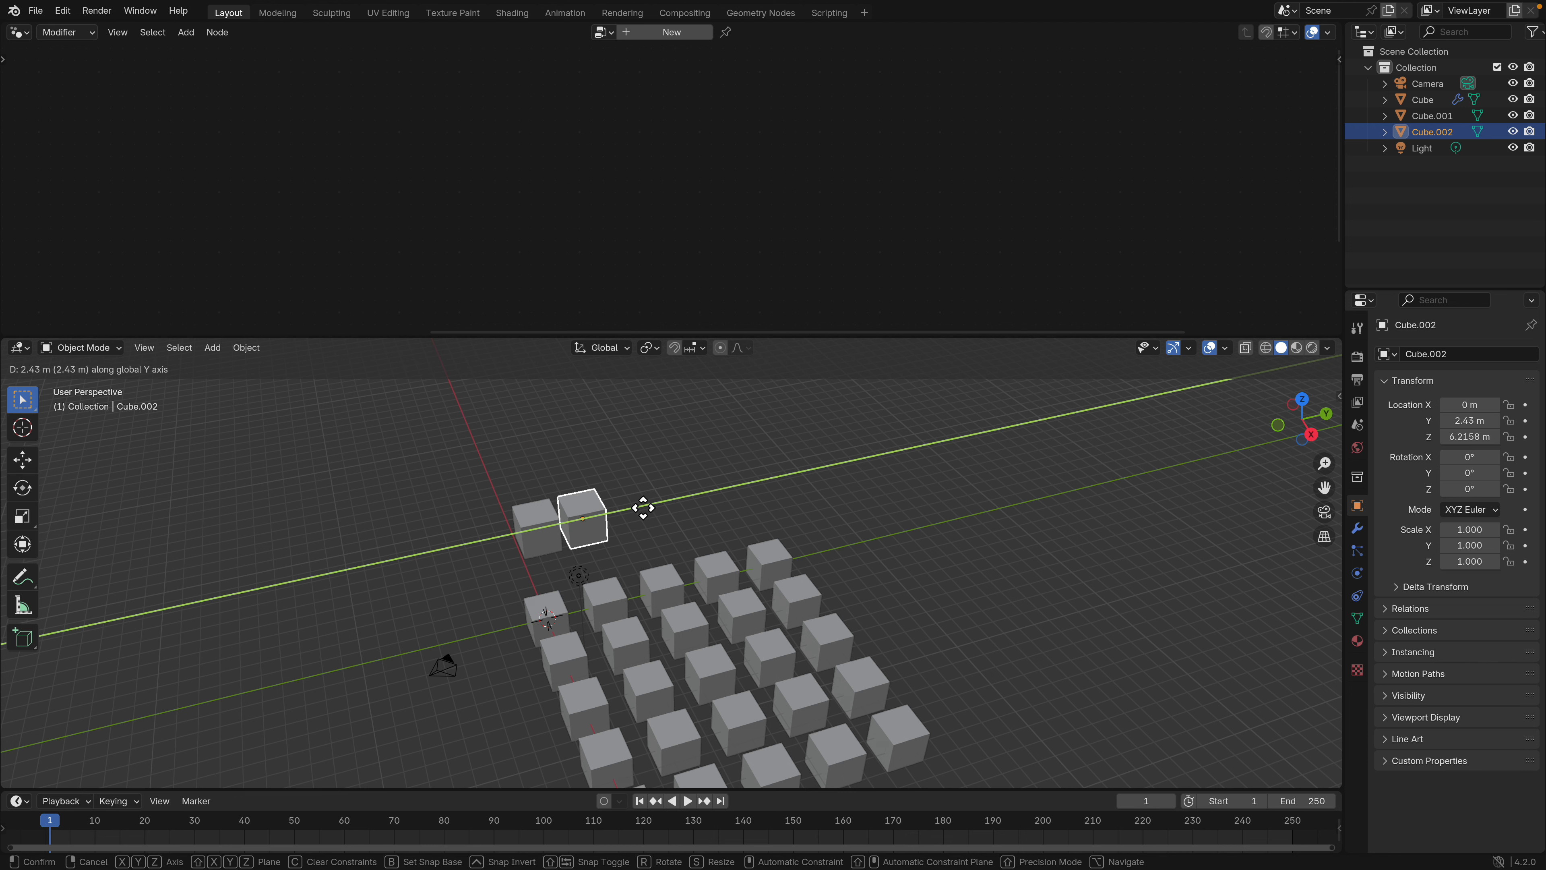
{"action": "left_click", "coordinate": [639, 506]}
{"action": "key", "text": "shift+r"}
{"action": "key", "text": "shift+r"}
{"action": "key", "text": "shift+r"}
{"action": "key", "text": "shift+r"}
{"action": "key", "text": "shift+r"}
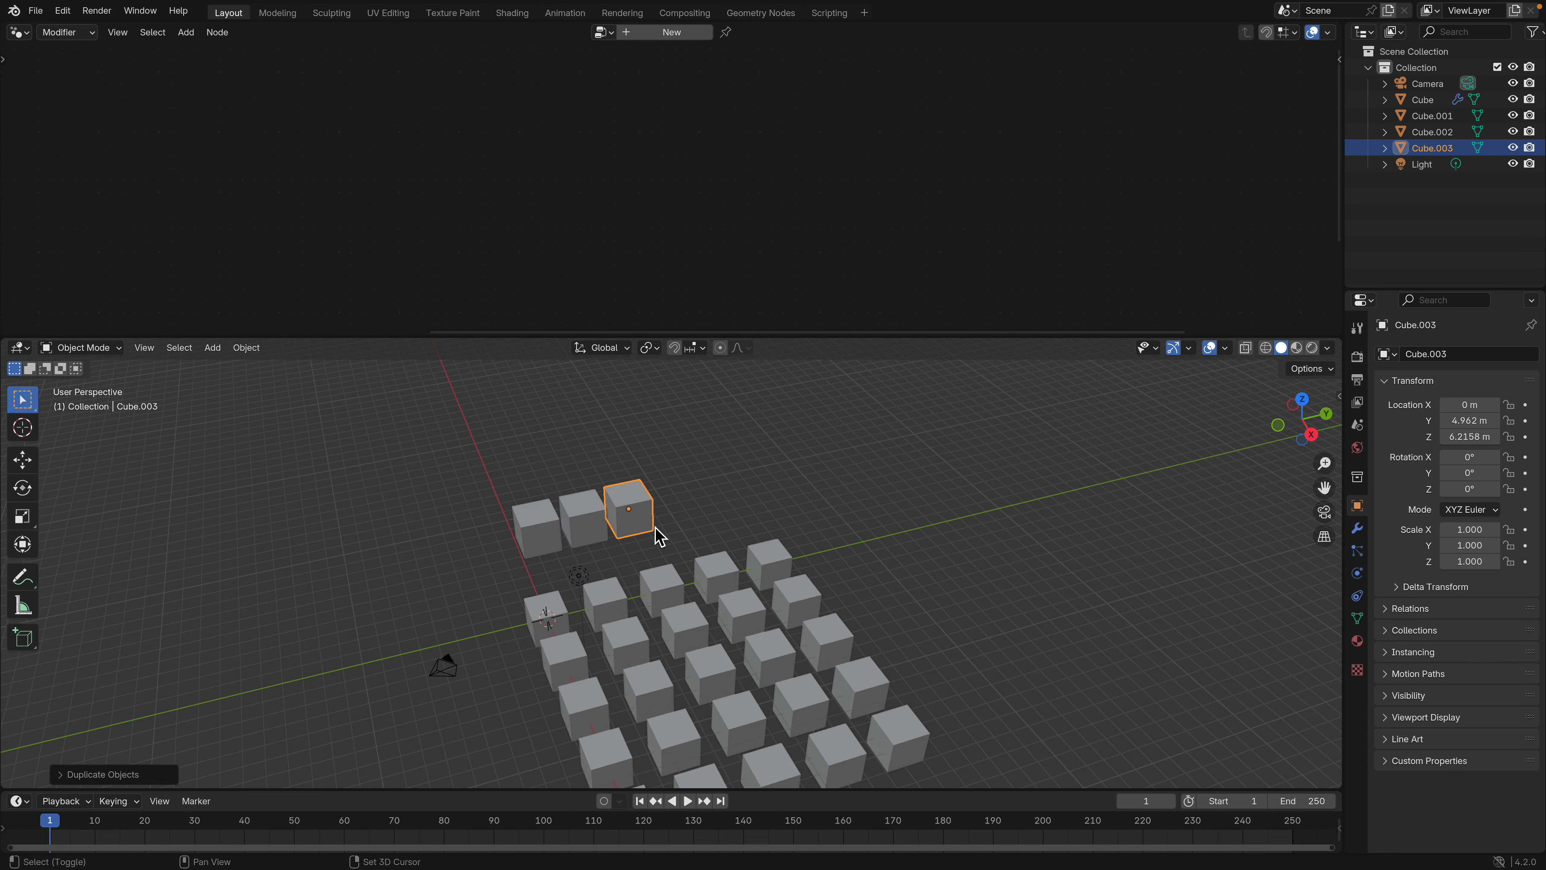
- Duplicate the whole raised row about 3.4 m in the negative X direction and repeat it five times to form a seven-by-seven grid
{"action": "middle_click_drag", "start_coordinate": [658, 530], "coordinate": [637, 482]}
{"action": "left_click_drag", "start_coordinate": [638, 471], "coordinate": [859, 502]}
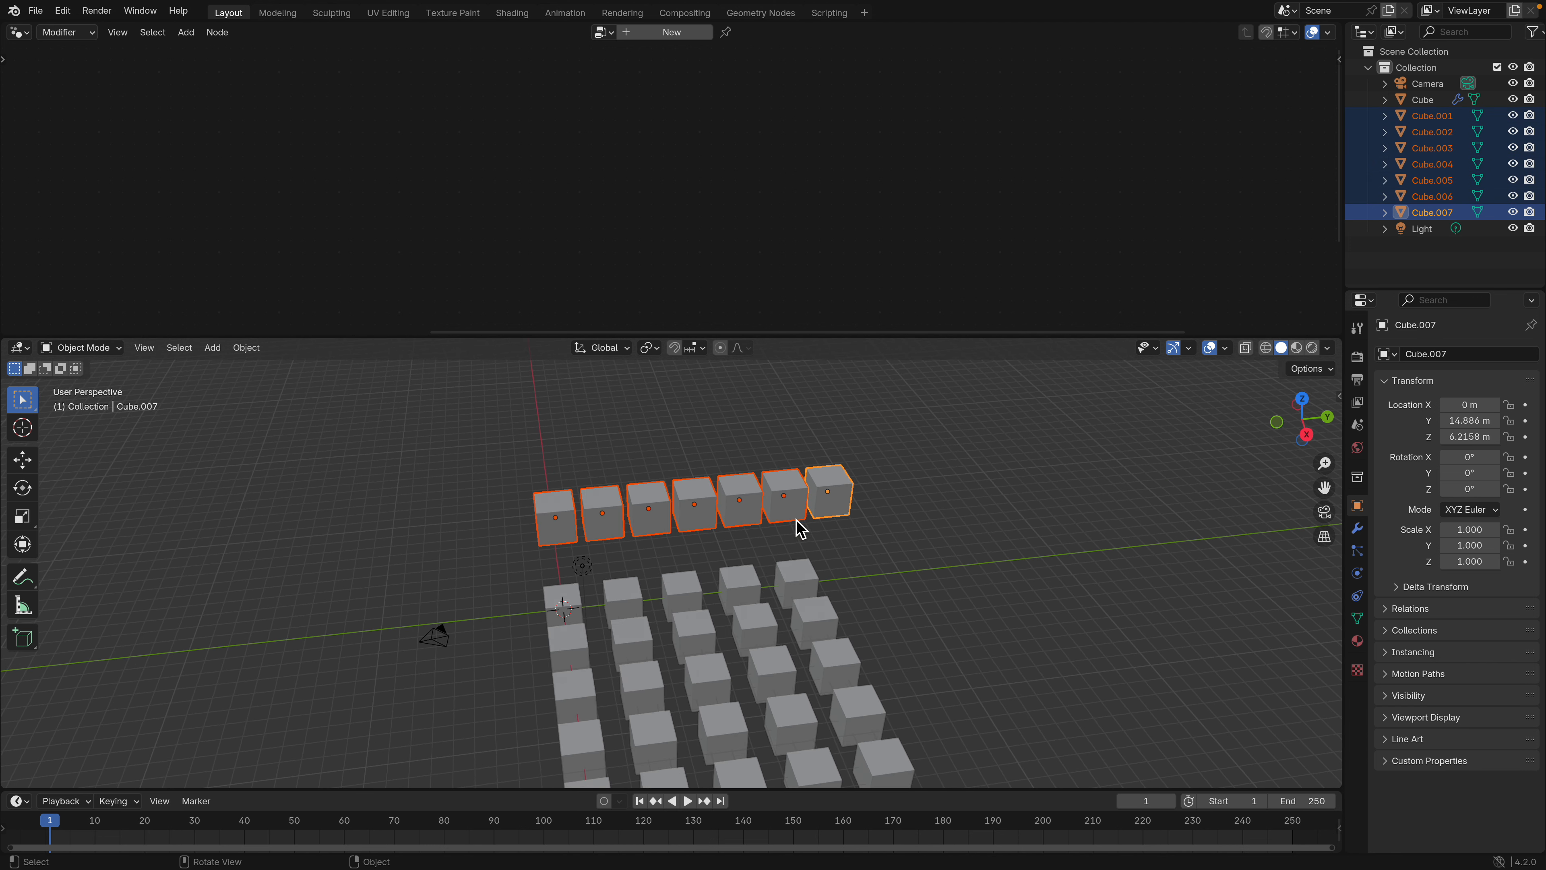
{"action": "middle_click_drag", "start_coordinate": [466, 570], "coordinate": [619, 590]}
{"action": "key", "text": "shift+d"}
{"action": "key", "text": "x"}
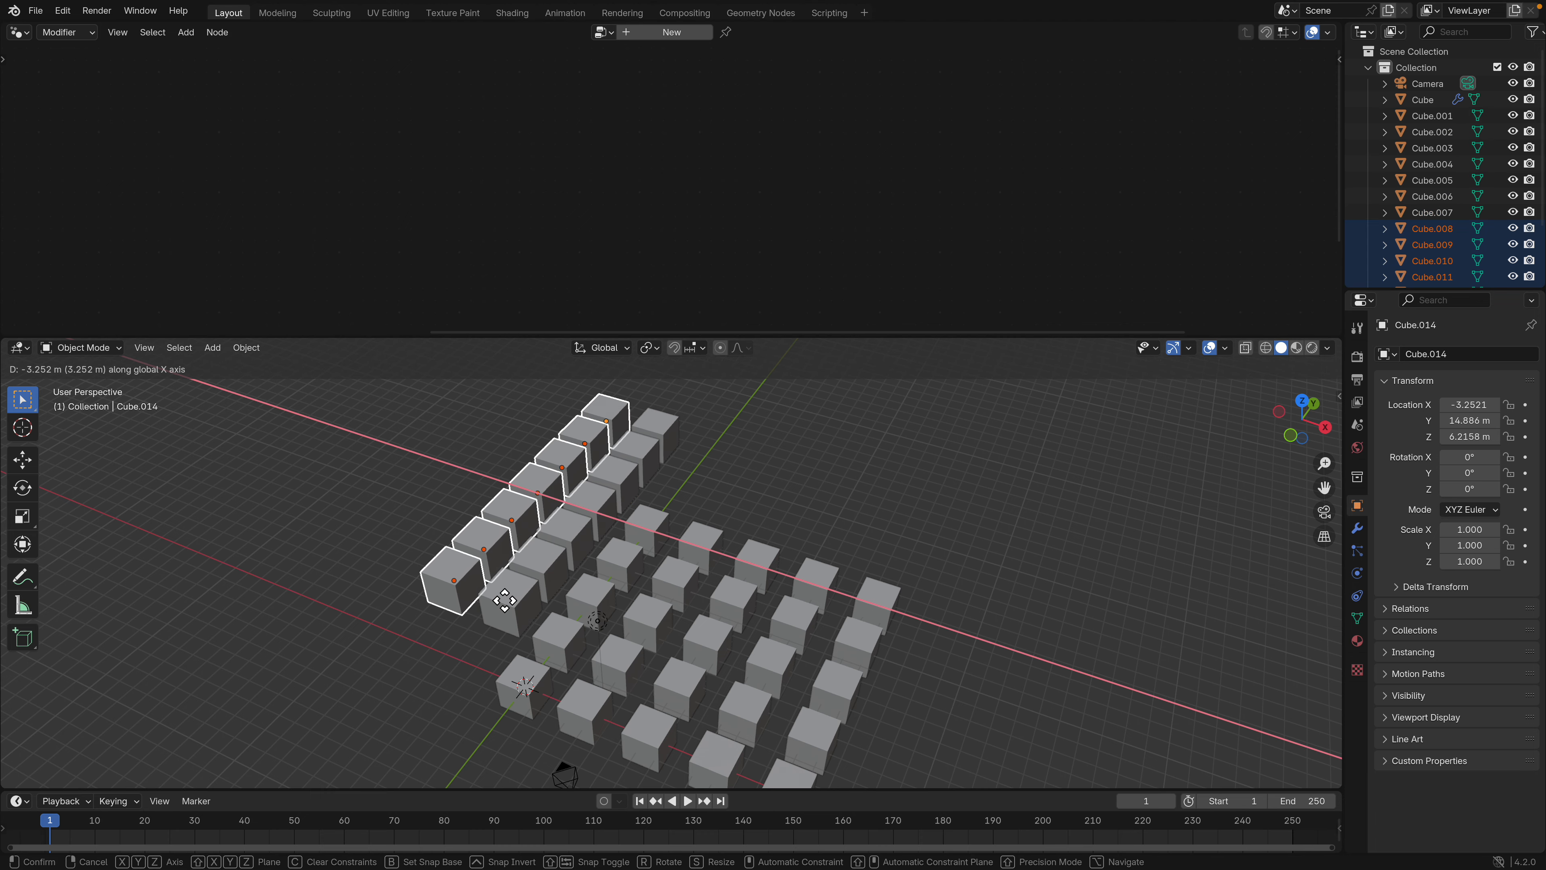
{"action": "left_click", "coordinate": [507, 598]}
{"action": "middle_click_drag", "start_coordinate": [507, 598], "coordinate": [470, 567]}
{"action": "key", "text": "shift+r"}
{"action": "key", "text": "shift+r"}
{"action": "key", "text": "shift+r"}
{"action": "key", "text": "shift+r"}
{"action": "key", "text": "shift+r"}
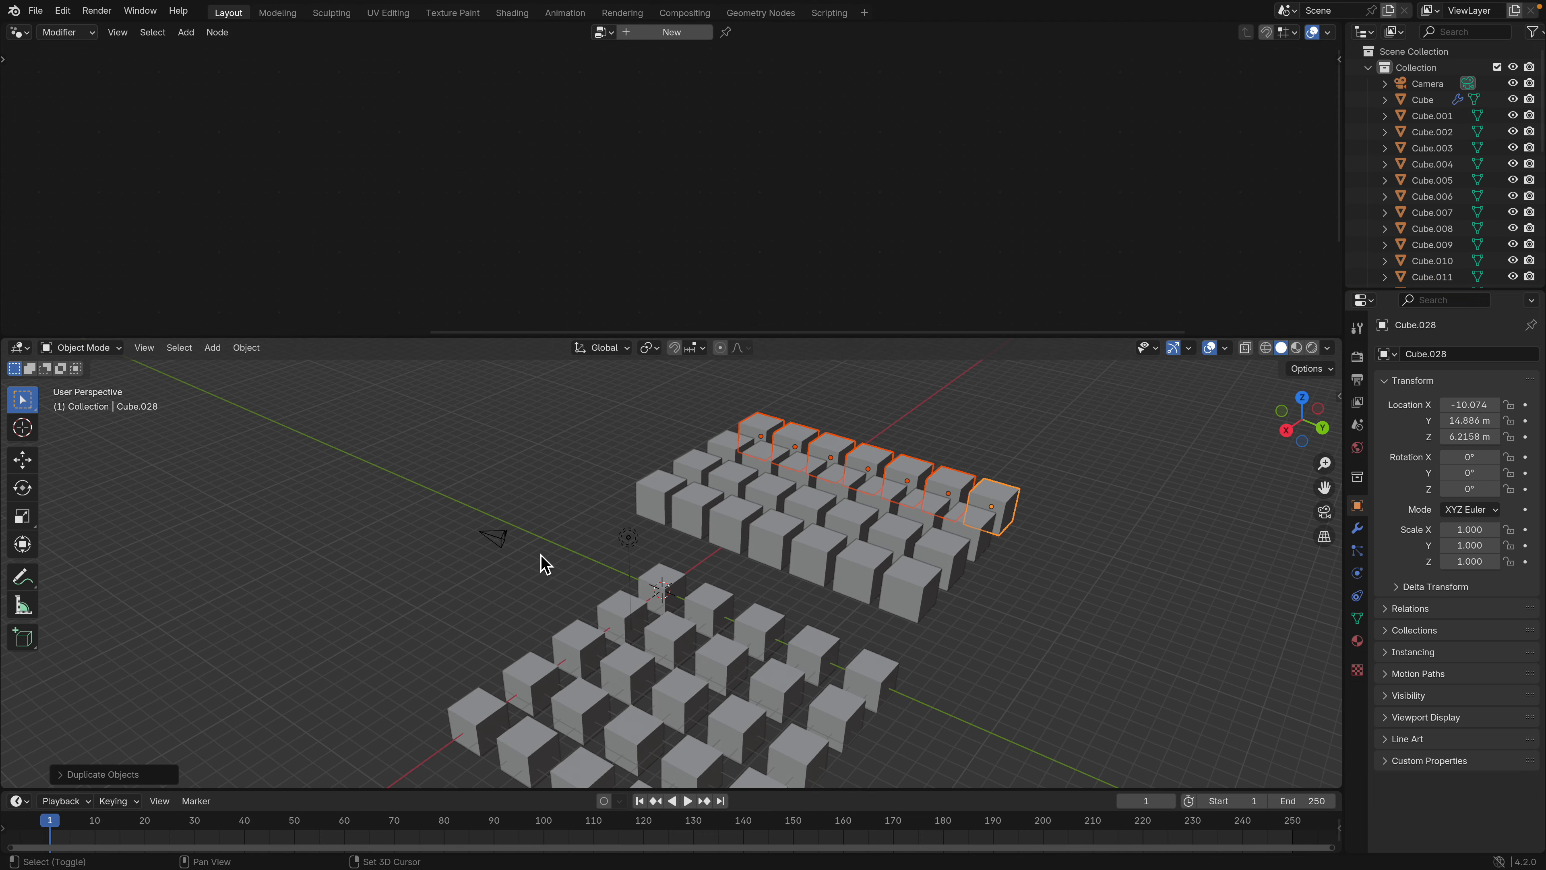
{"action": "middle_click_drag", "start_coordinate": [614, 555], "coordinate": [559, 548]}
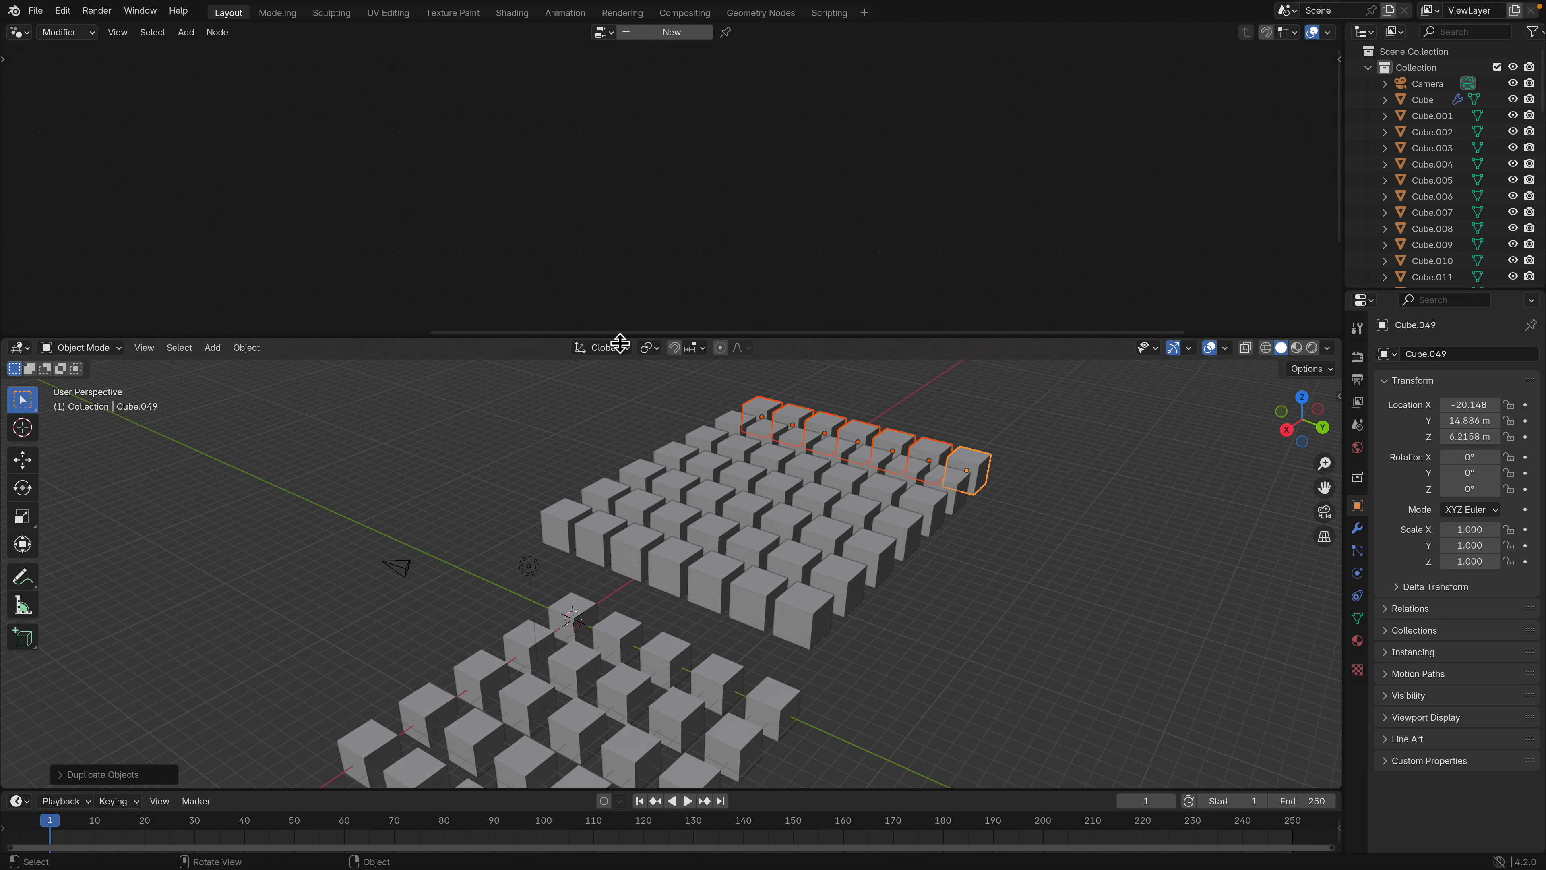
- Delete the entire raised grid of manually duplicated cubes and select the remaining Geometry Nodes cube grid
{"action": "left_click_drag", "start_coordinate": [620, 343], "coordinate": [804, 380]}
{"action": "left_click", "coordinate": [672, 461]}
{"action": "left_click_drag", "start_coordinate": [569, 415], "coordinate": [955, 609]}
{"action": "key", "text": "x"}
{"action": "left_click", "coordinate": [835, 586]}
{"action": "middle_click_drag", "start_coordinate": [835, 586], "coordinate": [759, 579]}
{"action": "left_click", "coordinate": [675, 625]}
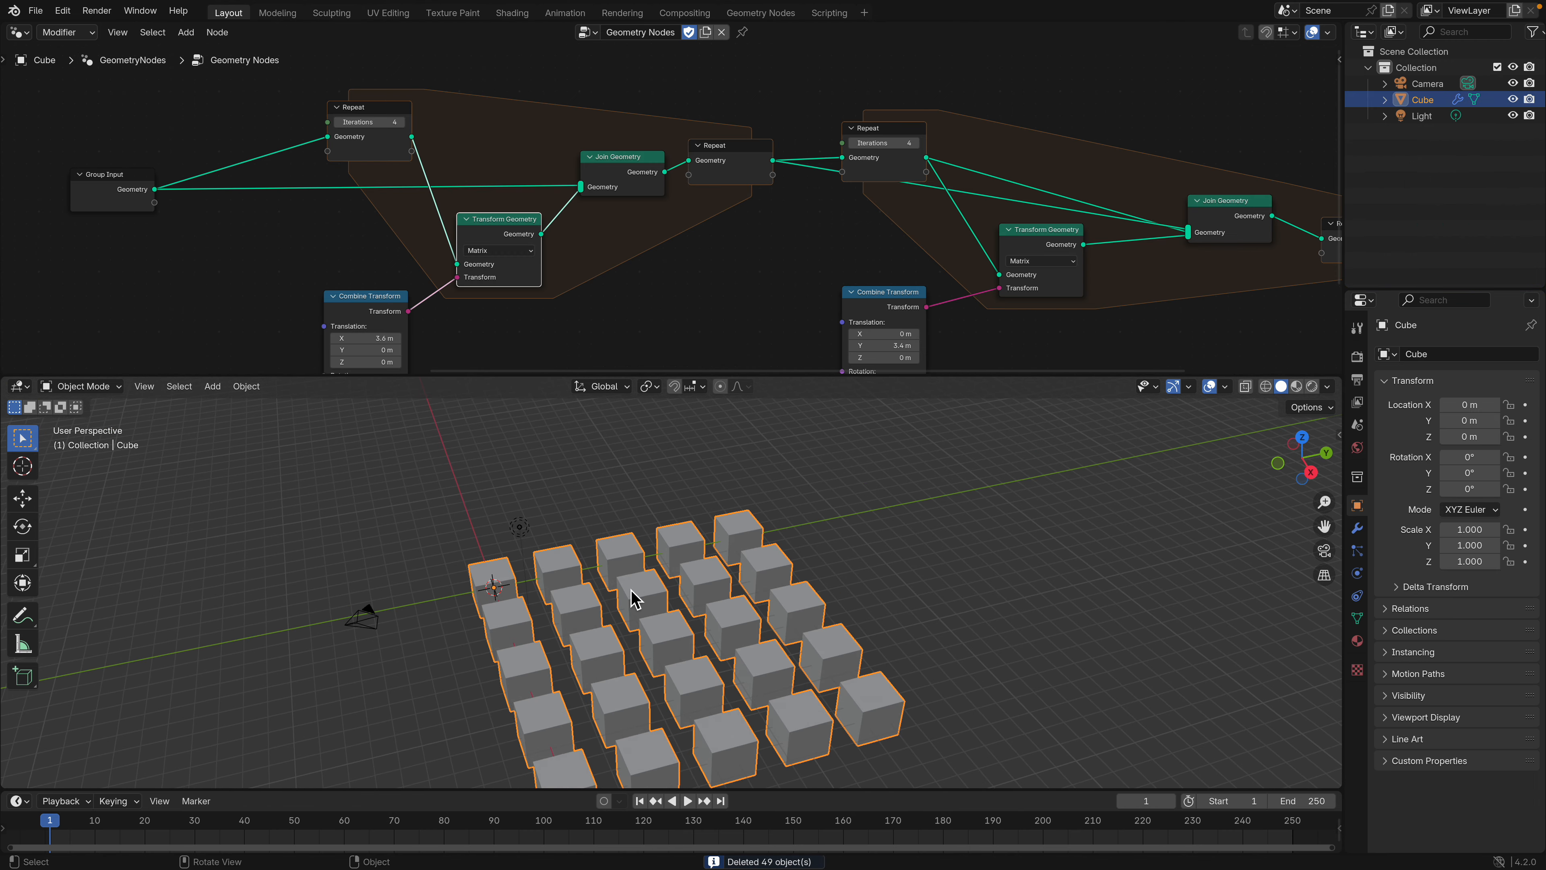
- Enlarge the node editor area and move the first Combine Transform node slightly closer to its Transform Geometry node
{"action": "middle_click_drag", "start_coordinate": [631, 600], "coordinate": [603, 548]}
{"action": "scroll", "coordinate": [586, 266], "scroll_direction": "down", "scroll_amount": 1}
{"action": "left_click_drag", "start_coordinate": [593, 377], "coordinate": [597, 452]}
{"action": "scroll", "coordinate": [483, 252], "scroll_direction": "up", "scroll_amount": 2}
{"action": "scroll", "coordinate": [458, 266], "scroll_direction": "up", "scroll_amount": 1}
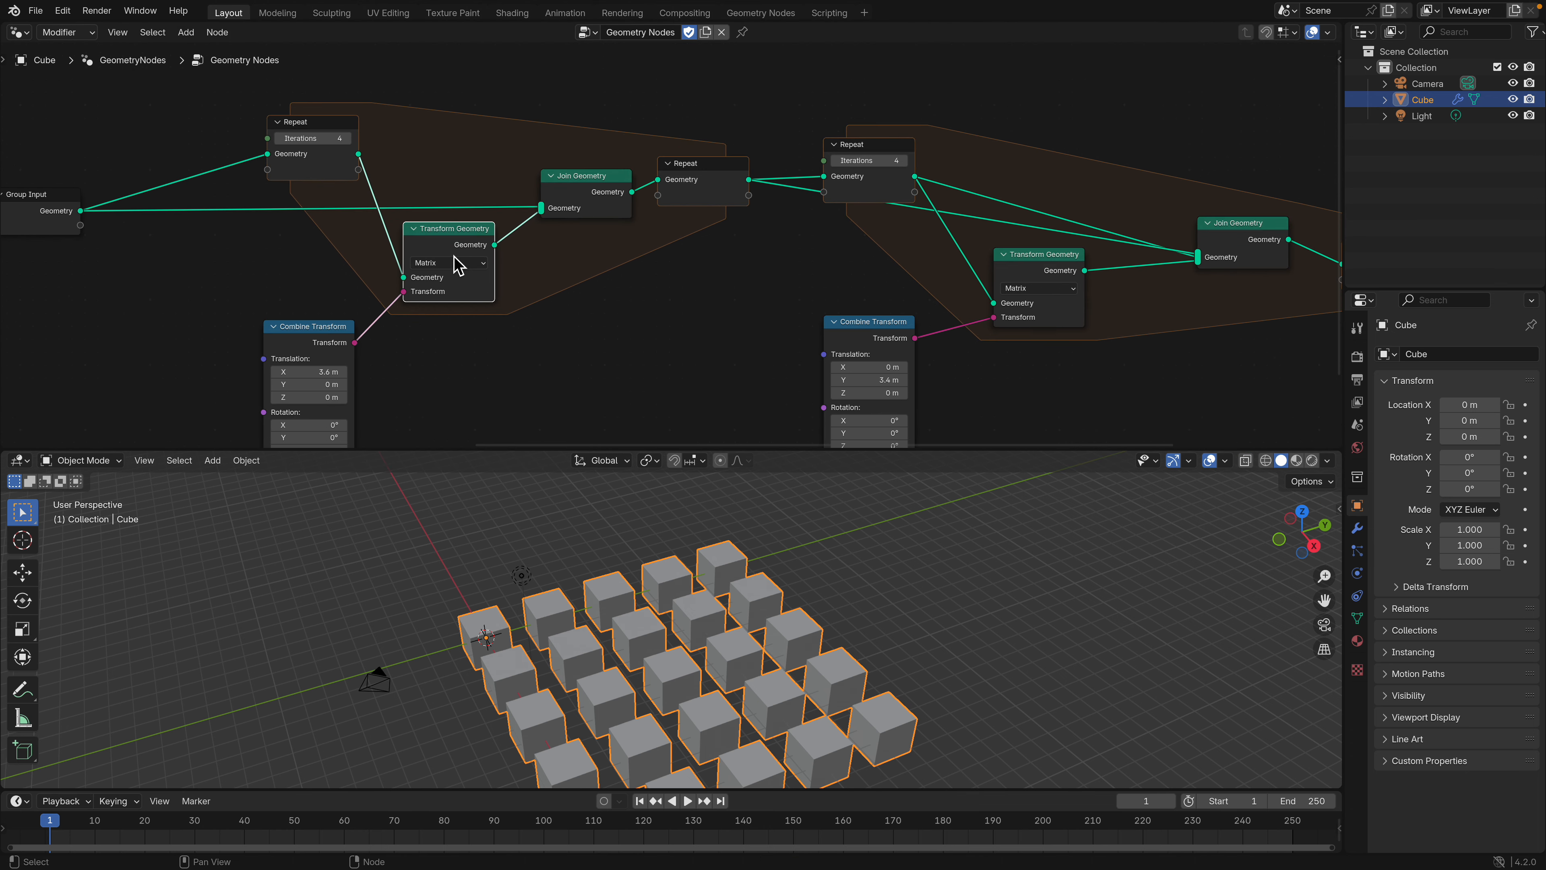
{"action": "left_click_drag", "start_coordinate": [307, 347], "coordinate": [302, 324]}
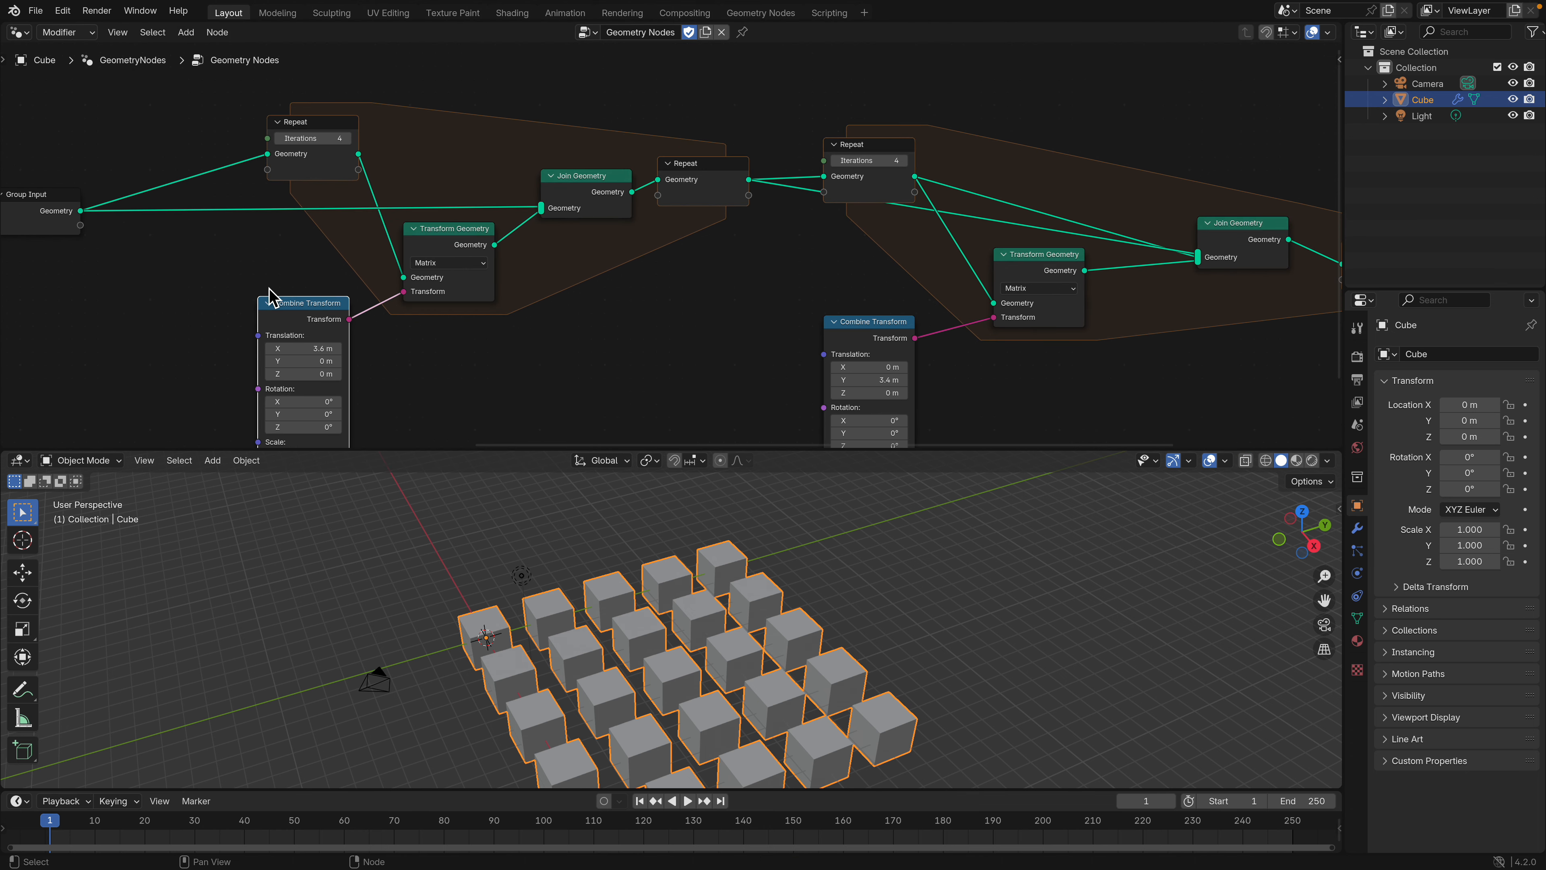
{"action": "left_click", "coordinate": [482, 263]}
{"action": "left_click", "coordinate": [565, 339]}
{"action": "left_click_drag", "start_coordinate": [311, 311], "coordinate": [309, 306]}
- Arrange both Combine Transform nodes at about the same height below their Repeat zones
{"action": "middle_click_drag", "start_coordinate": [396, 320], "coordinate": [390, 261]}
{"action": "left_click_drag", "start_coordinate": [864, 284], "coordinate": [839, 277]}
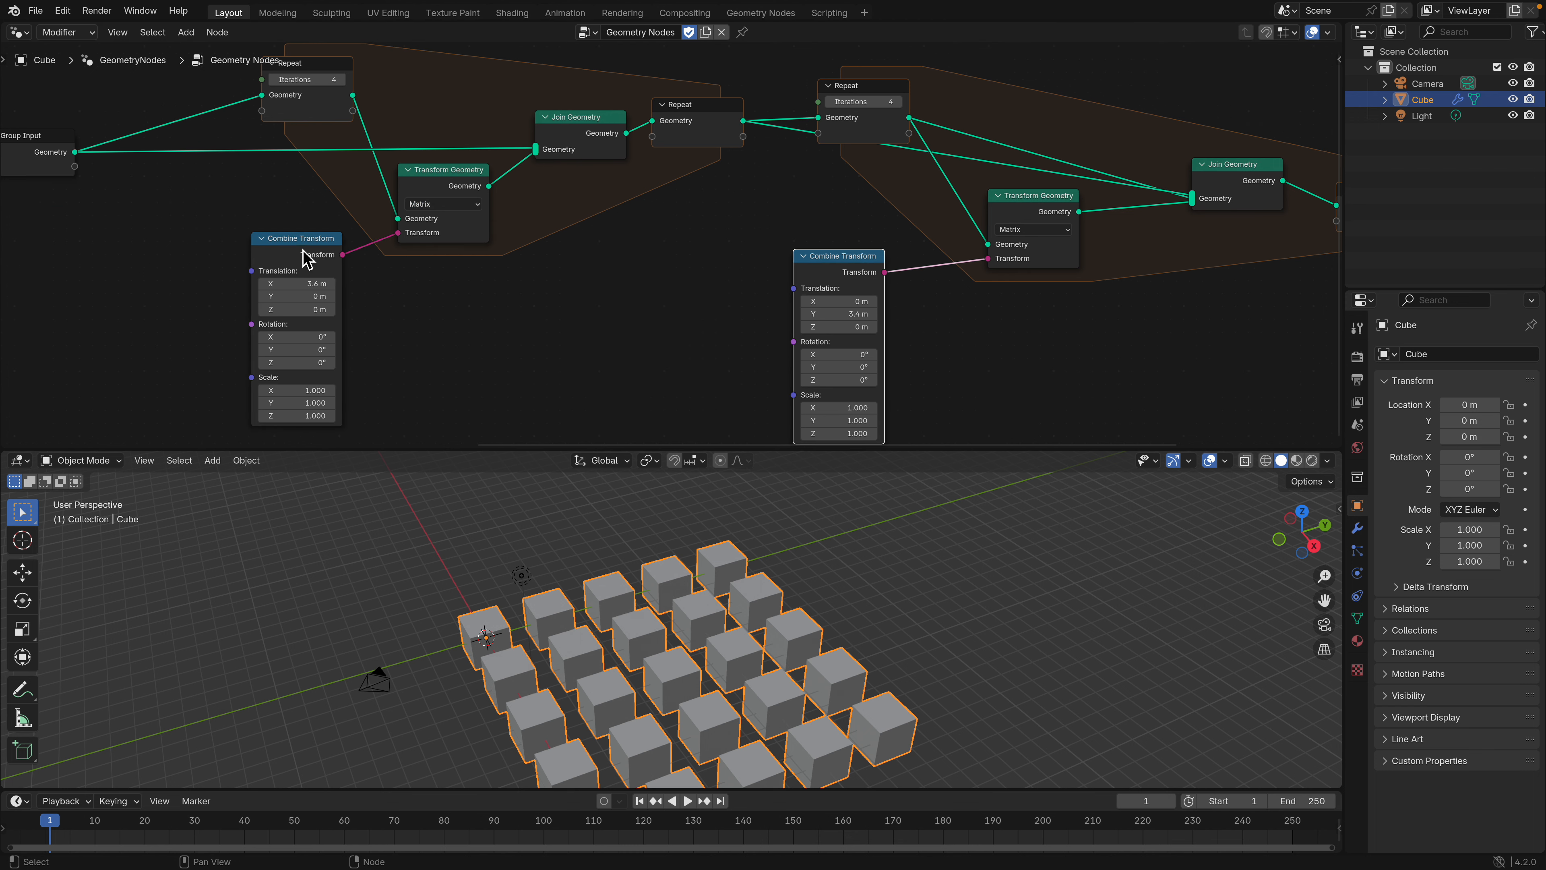
{"action": "left_click_drag", "start_coordinate": [318, 243], "coordinate": [319, 255]}
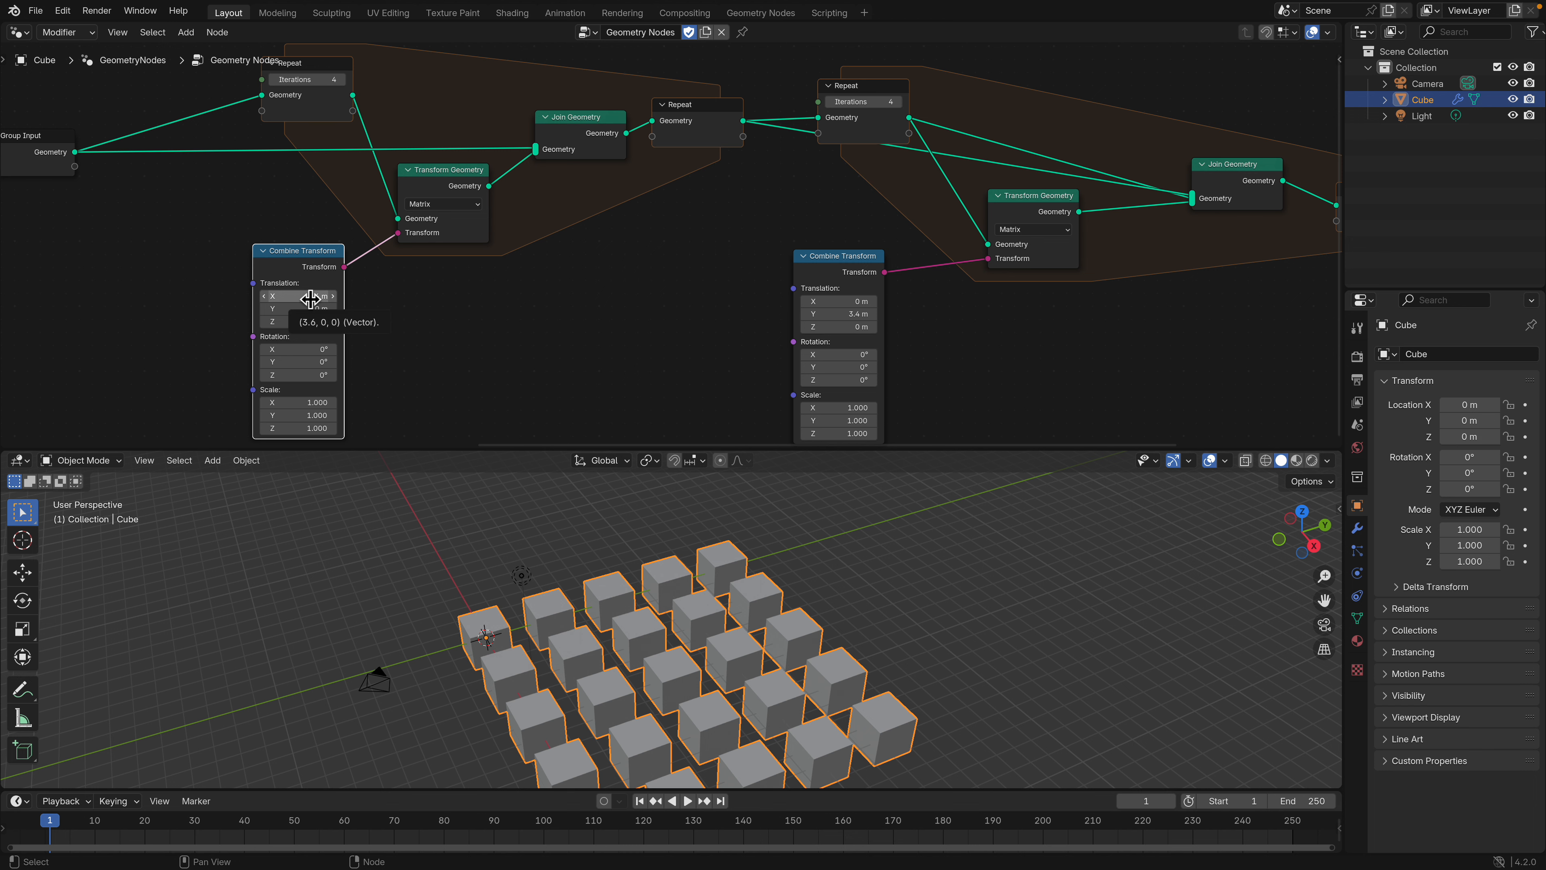
{"action": "scroll", "coordinate": [72, 289], "scroll_direction": "down", "scroll_amount": 1}
{"action": "middle_click_drag", "start_coordinate": [71, 289], "coordinate": [183, 276]}
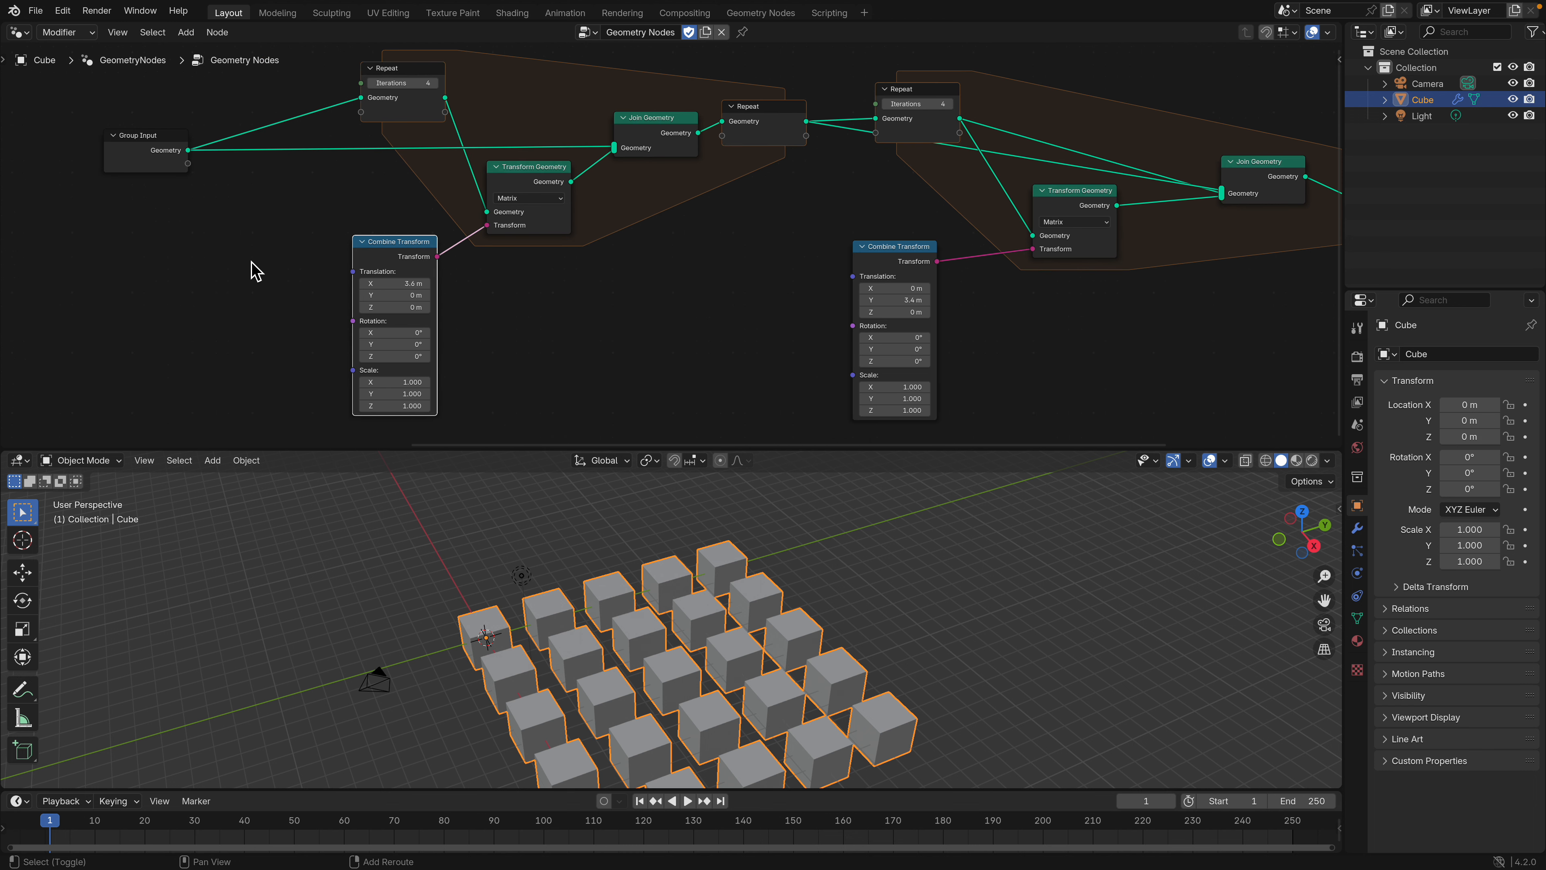
- Browse the Matrix utility nodes available to add to the node tree, without adding one
{"action": "key", "text": "shift+a"}
{"action": "mouse_move", "coordinate": [231, 369]}
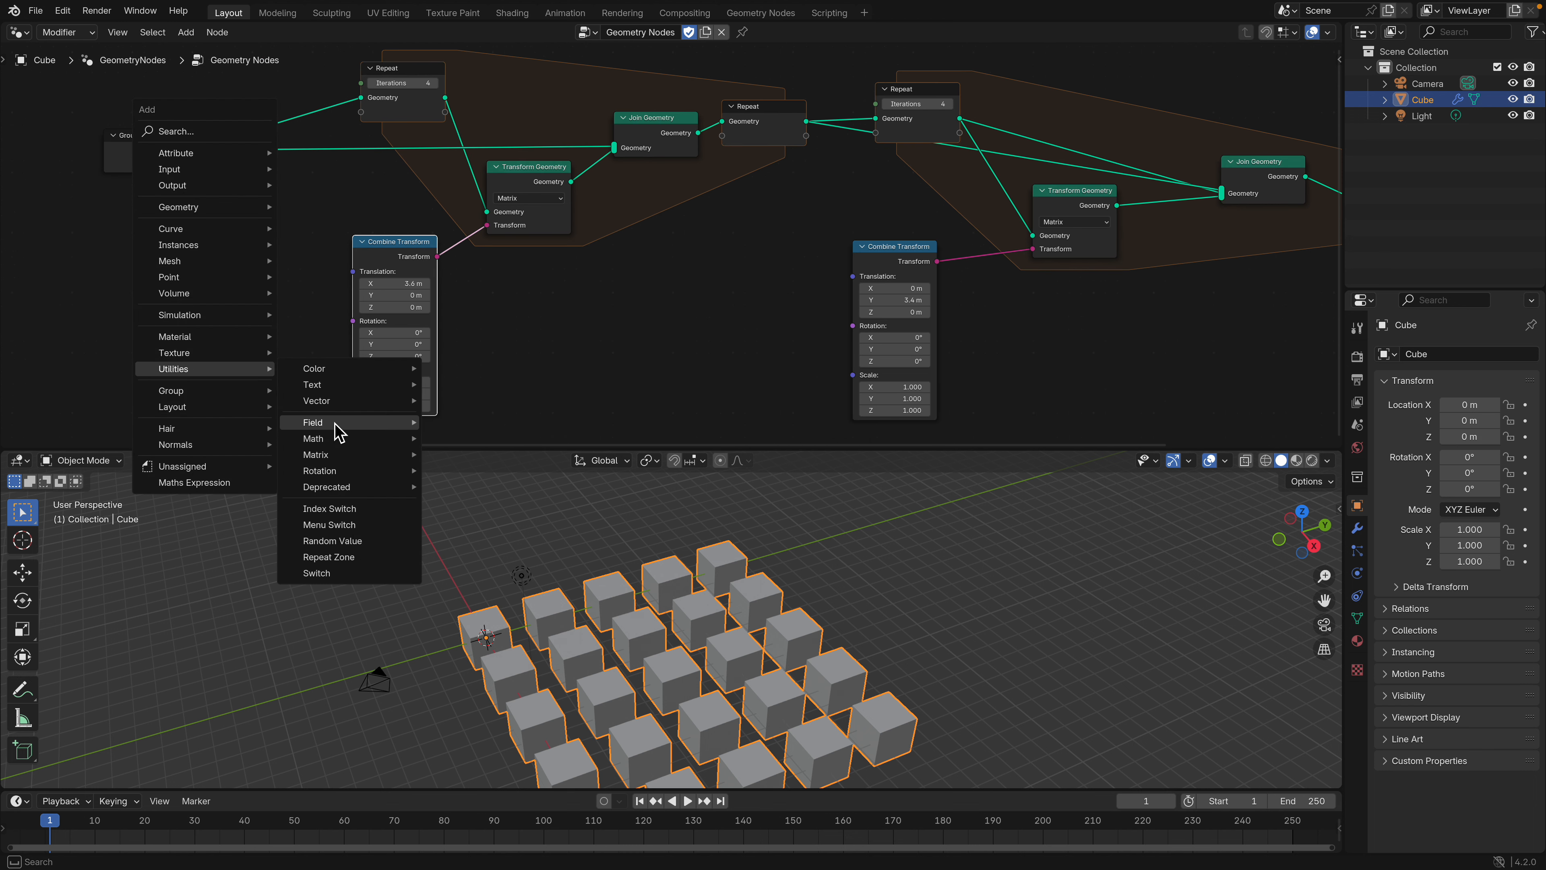
{"action": "mouse_move", "coordinate": [373, 455]}
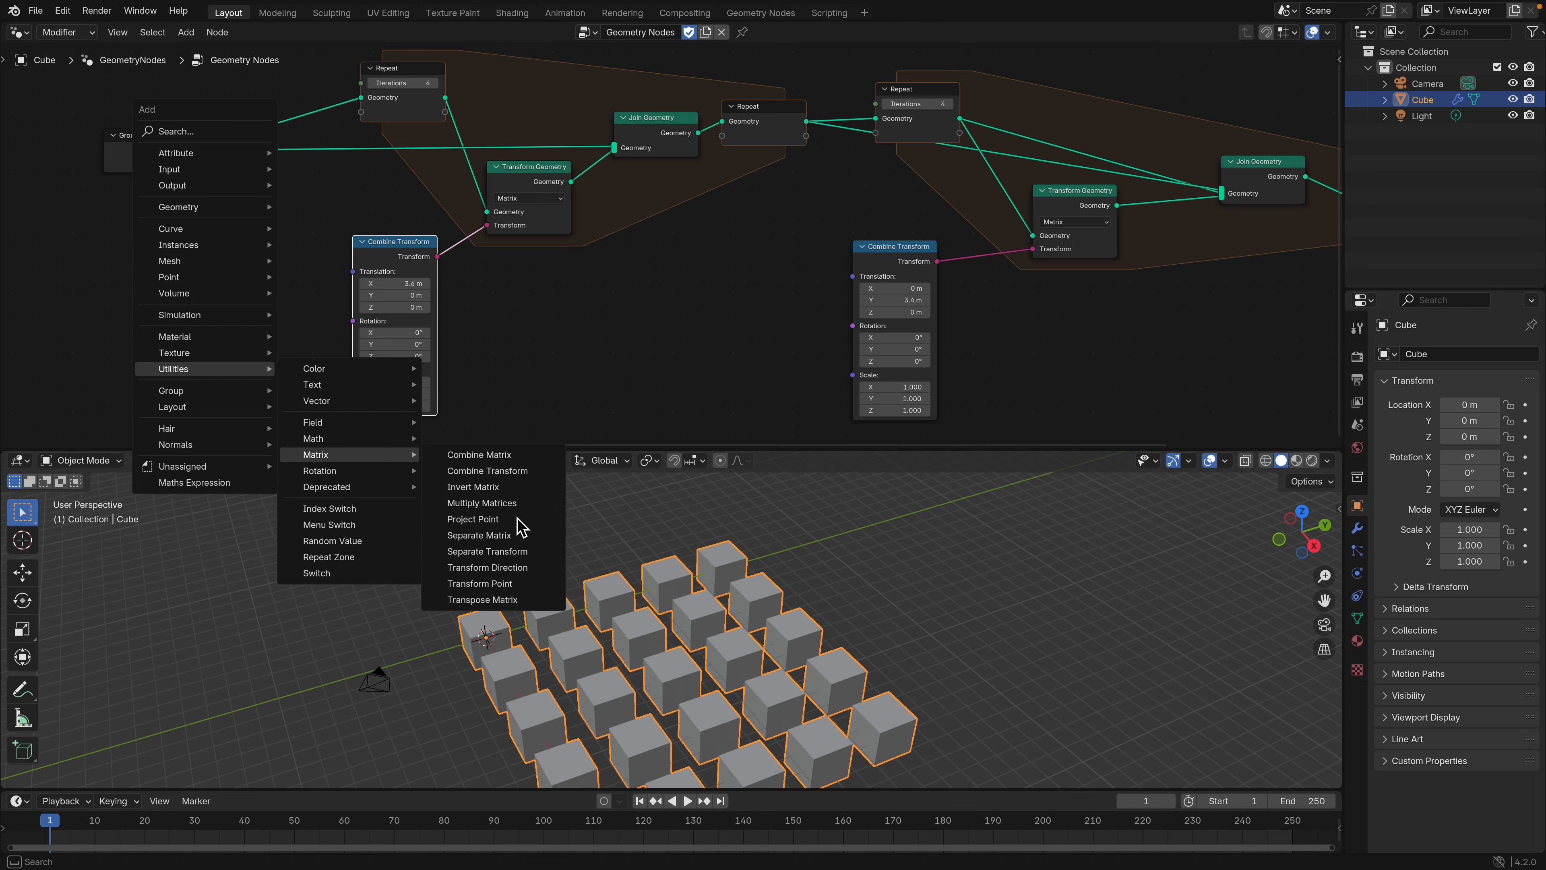
{"action": "left_click", "coordinate": [570, 368]}
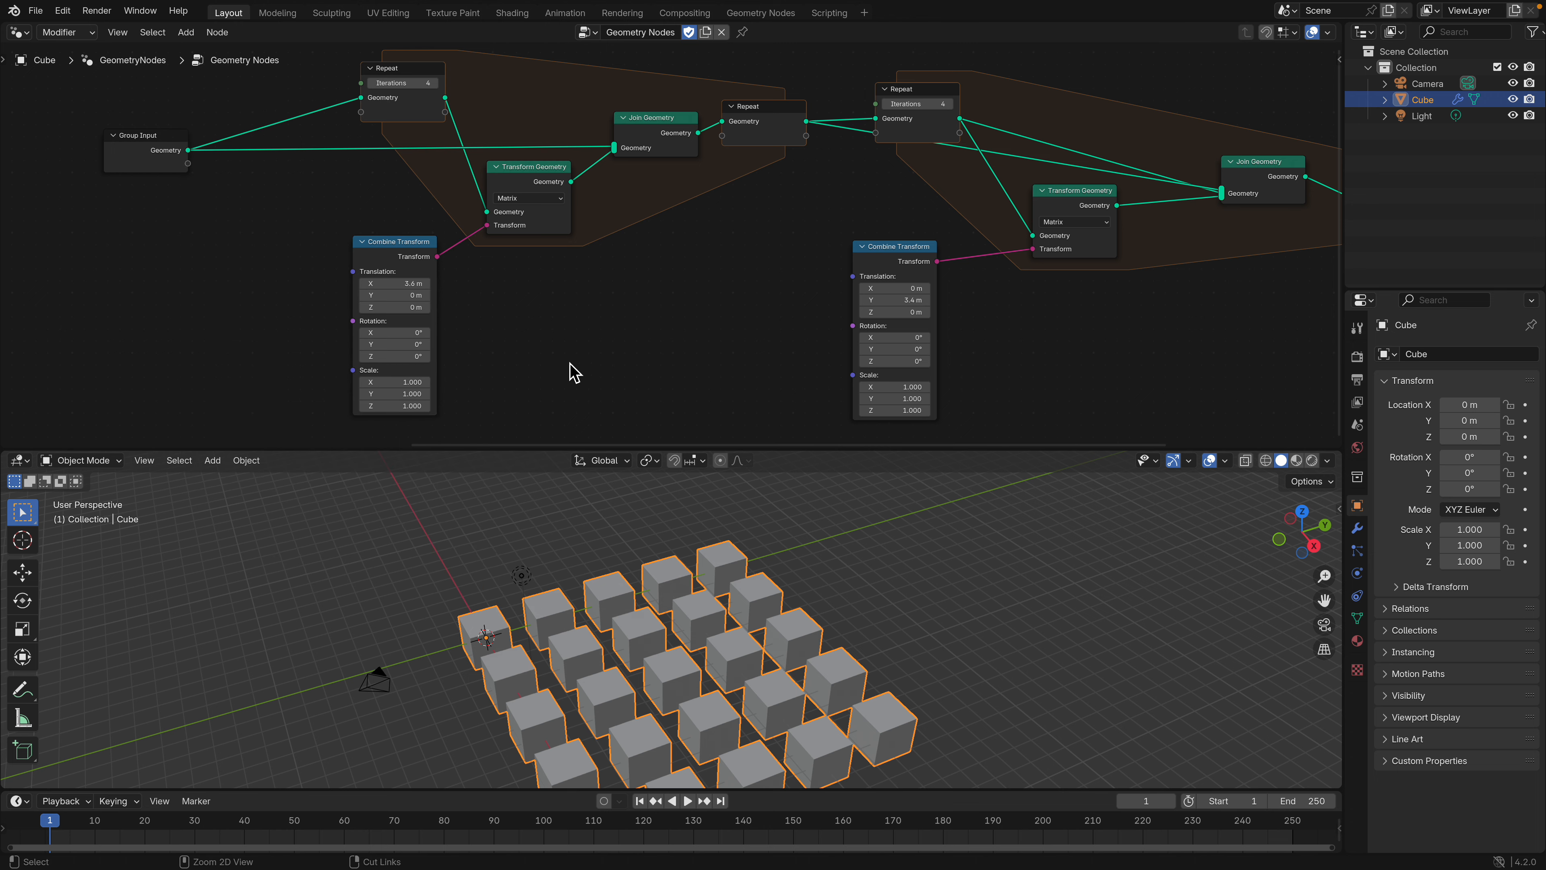
- Switch to the Meta AI page in the browser, highlight its definition of a matrix, and return to Blender
{"action": "key", "text": "ctrl+Left"}
{"action": "left_click", "coordinate": [1440, 53]}
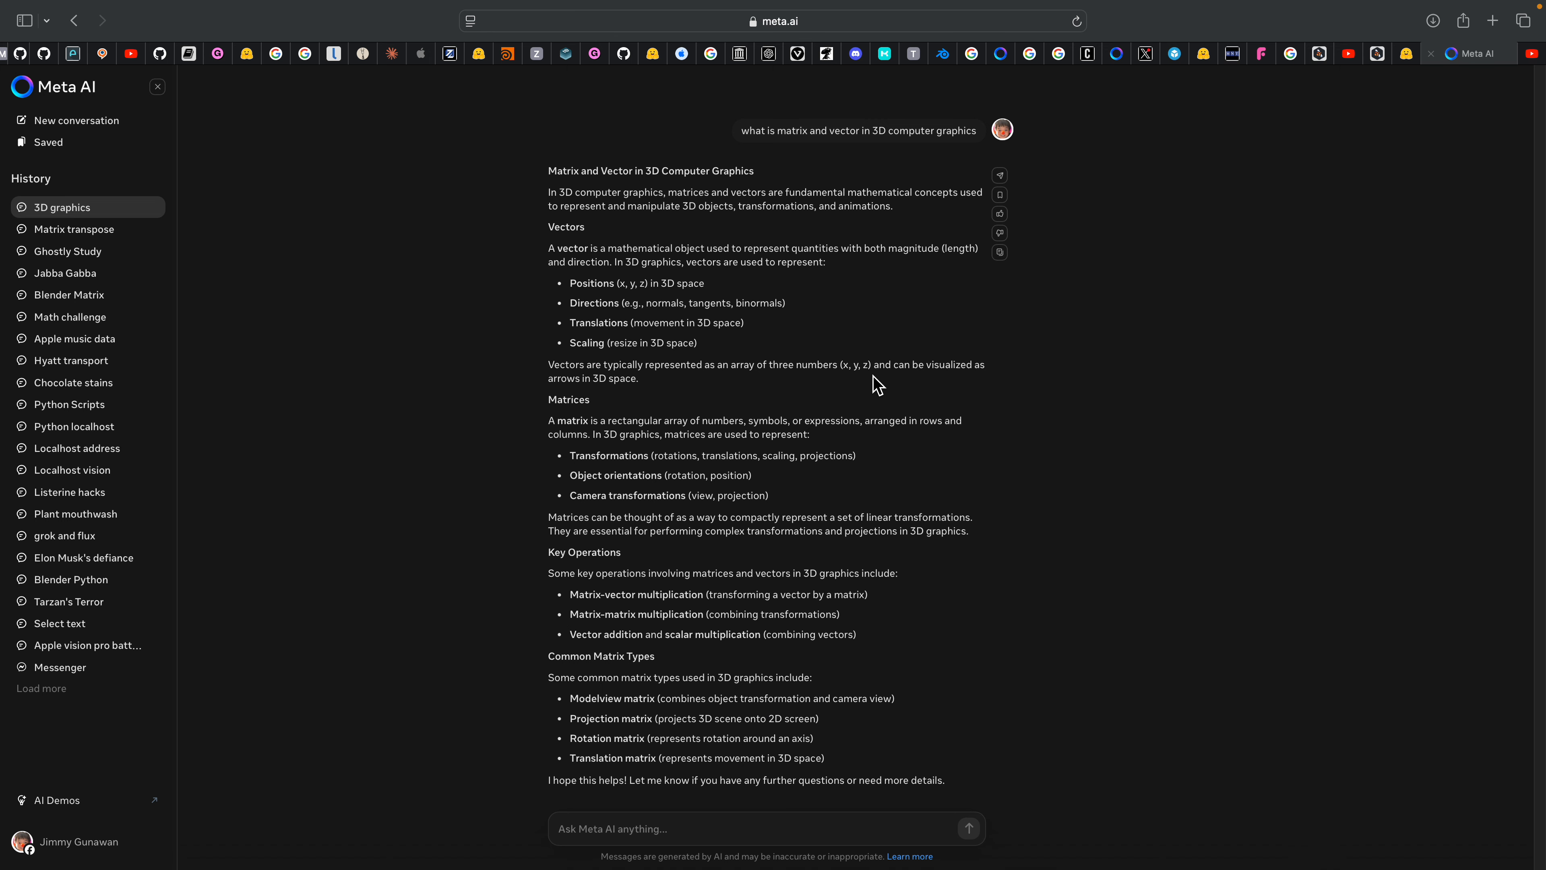
{"action": "left_click_drag", "start_coordinate": [655, 404], "coordinate": [674, 452]}
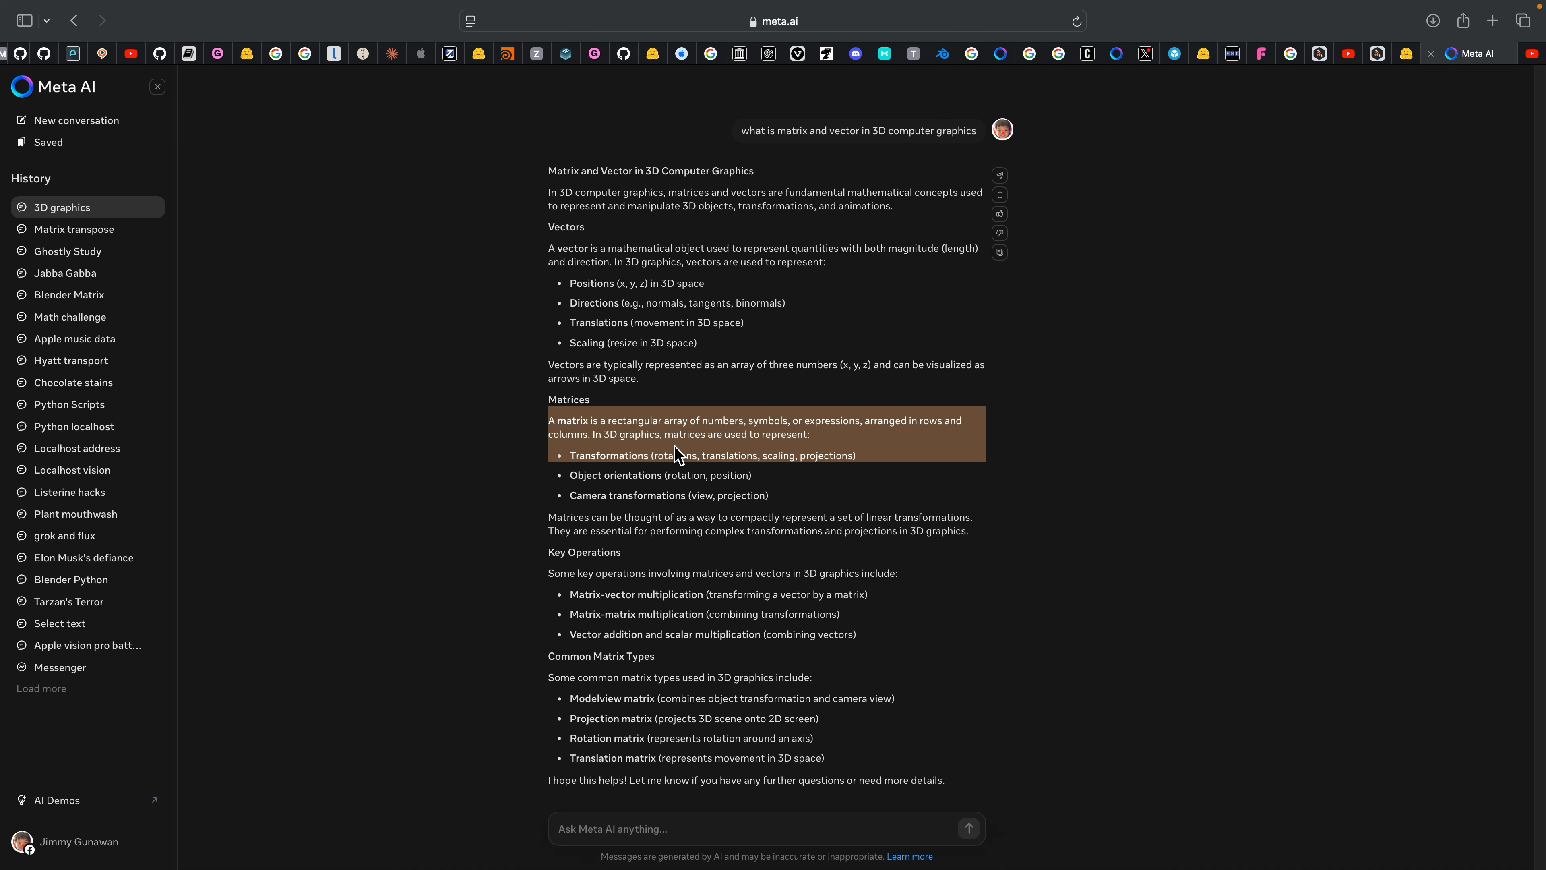
{"action": "key", "text": "ctrl+Right"}
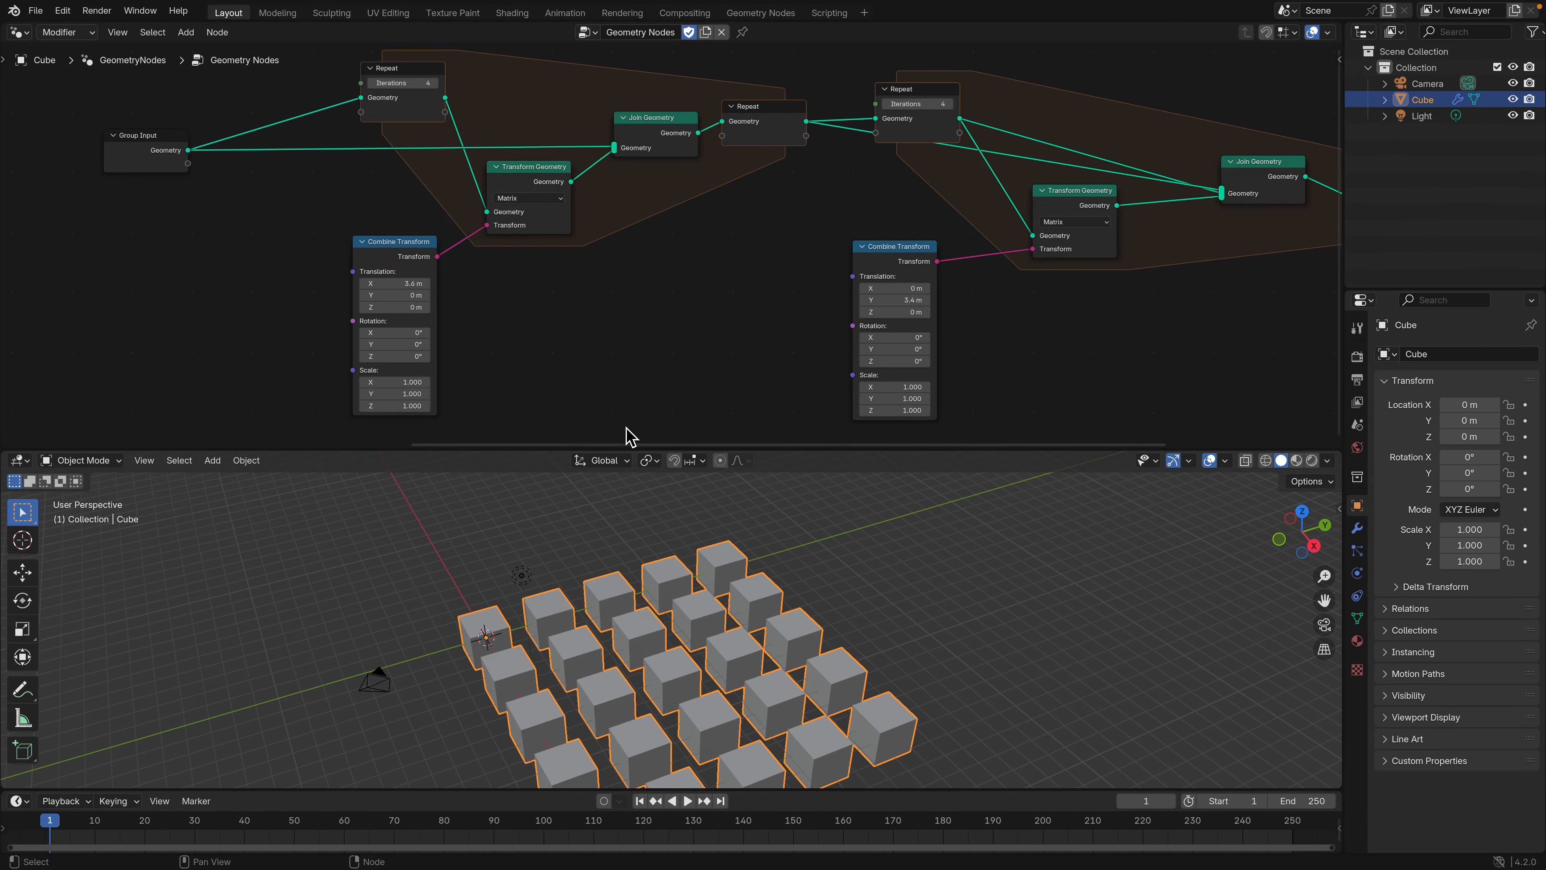
- Enlarge the node editor area further and reposition the first Repeat input node and the Group Input node
{"action": "left_click_drag", "start_coordinate": [639, 453], "coordinate": [636, 535]}
{"action": "scroll", "coordinate": [639, 401], "scroll_direction": "up", "scroll_amount": 2}
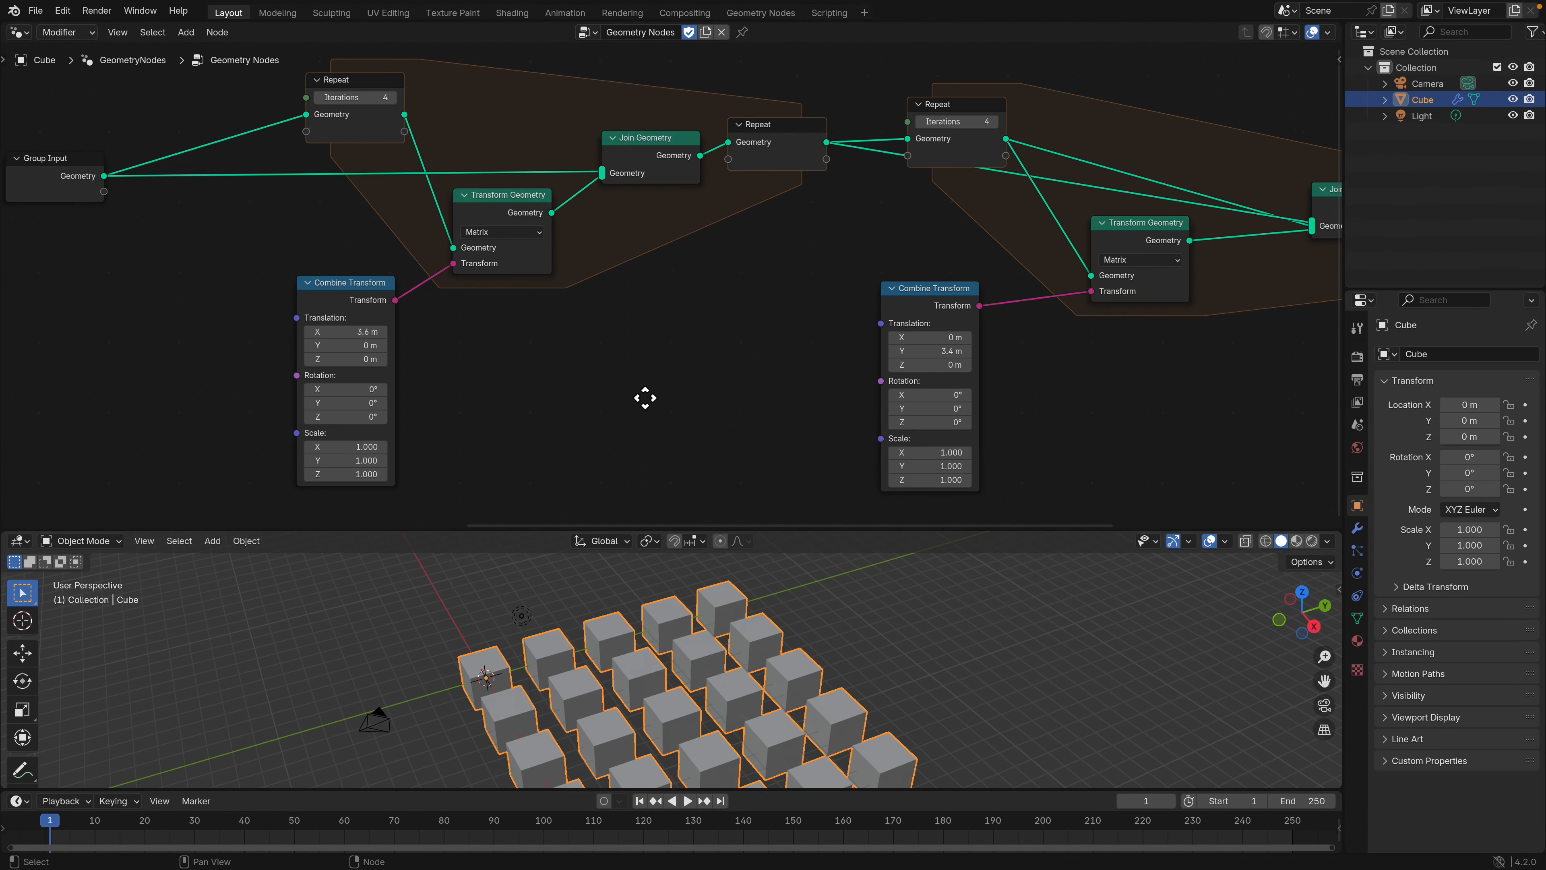
{"action": "left_click_drag", "start_coordinate": [353, 98], "coordinate": [338, 93]}
{"action": "middle_click_drag", "start_coordinate": [335, 121], "coordinate": [370, 145]}
{"action": "left_click_drag", "start_coordinate": [101, 209], "coordinate": [131, 221]}
{"action": "scroll", "coordinate": [627, 318], "scroll_direction": "down", "scroll_amount": 1}
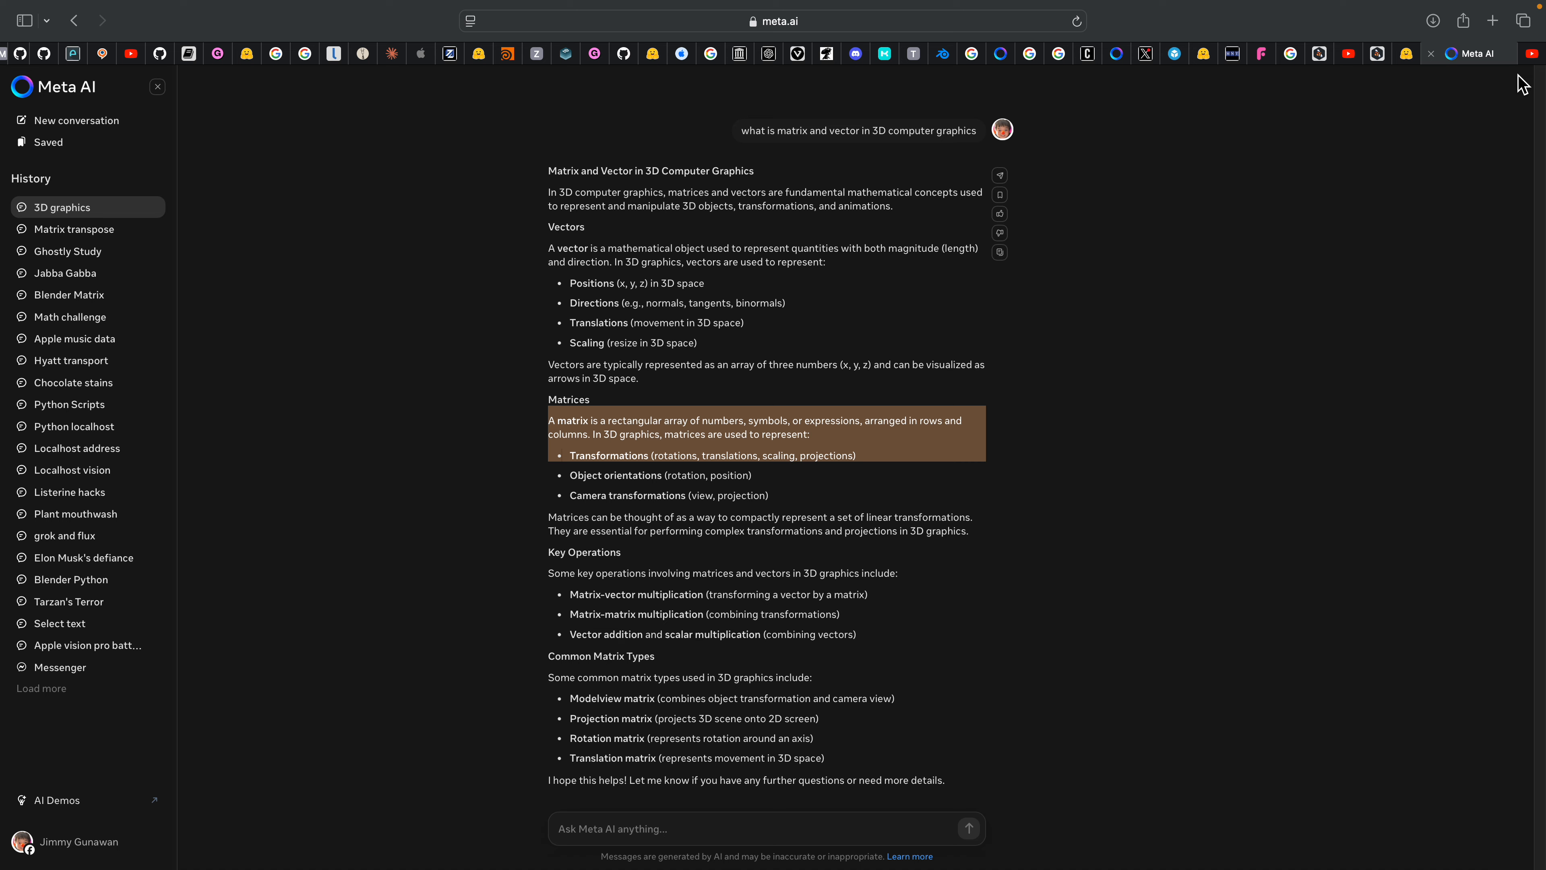
- View the YouTube video page "Matrix Nodes x Blender 4.2 = ULTIMATE POWER!" and its description in the browser, and return to Blender
{"action": "left_click", "coordinate": [1531, 54]}
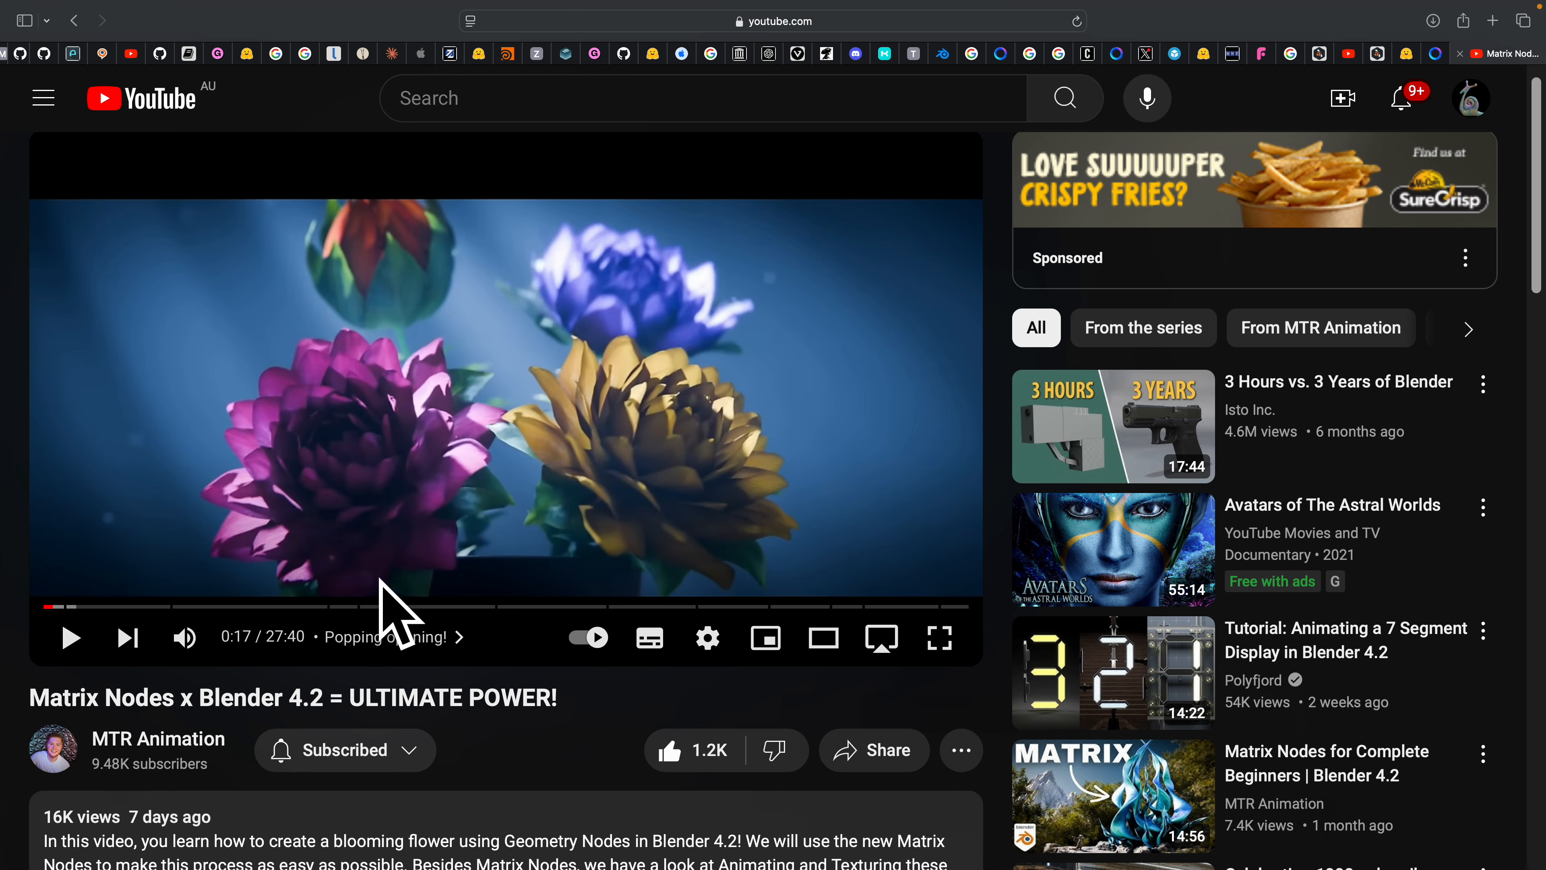
{"action": "scroll", "coordinate": [420, 627], "scroll_direction": "down", "scroll_amount": 2}
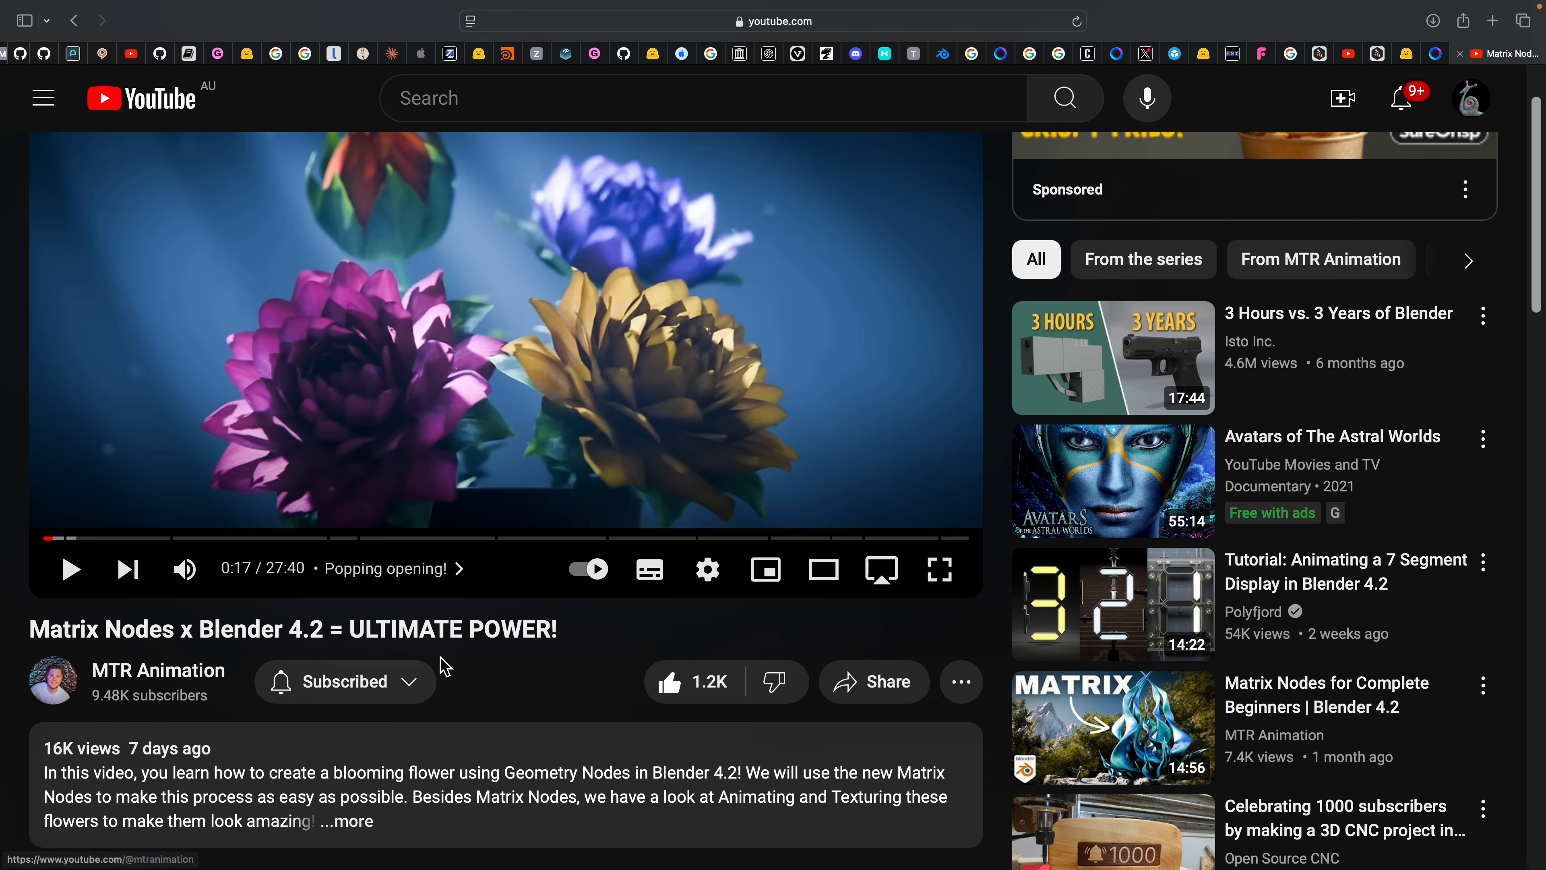
{"action": "scroll", "coordinate": [446, 666], "scroll_direction": "up", "scroll_amount": 3}
{"action": "key", "text": "ctrl+Right"}
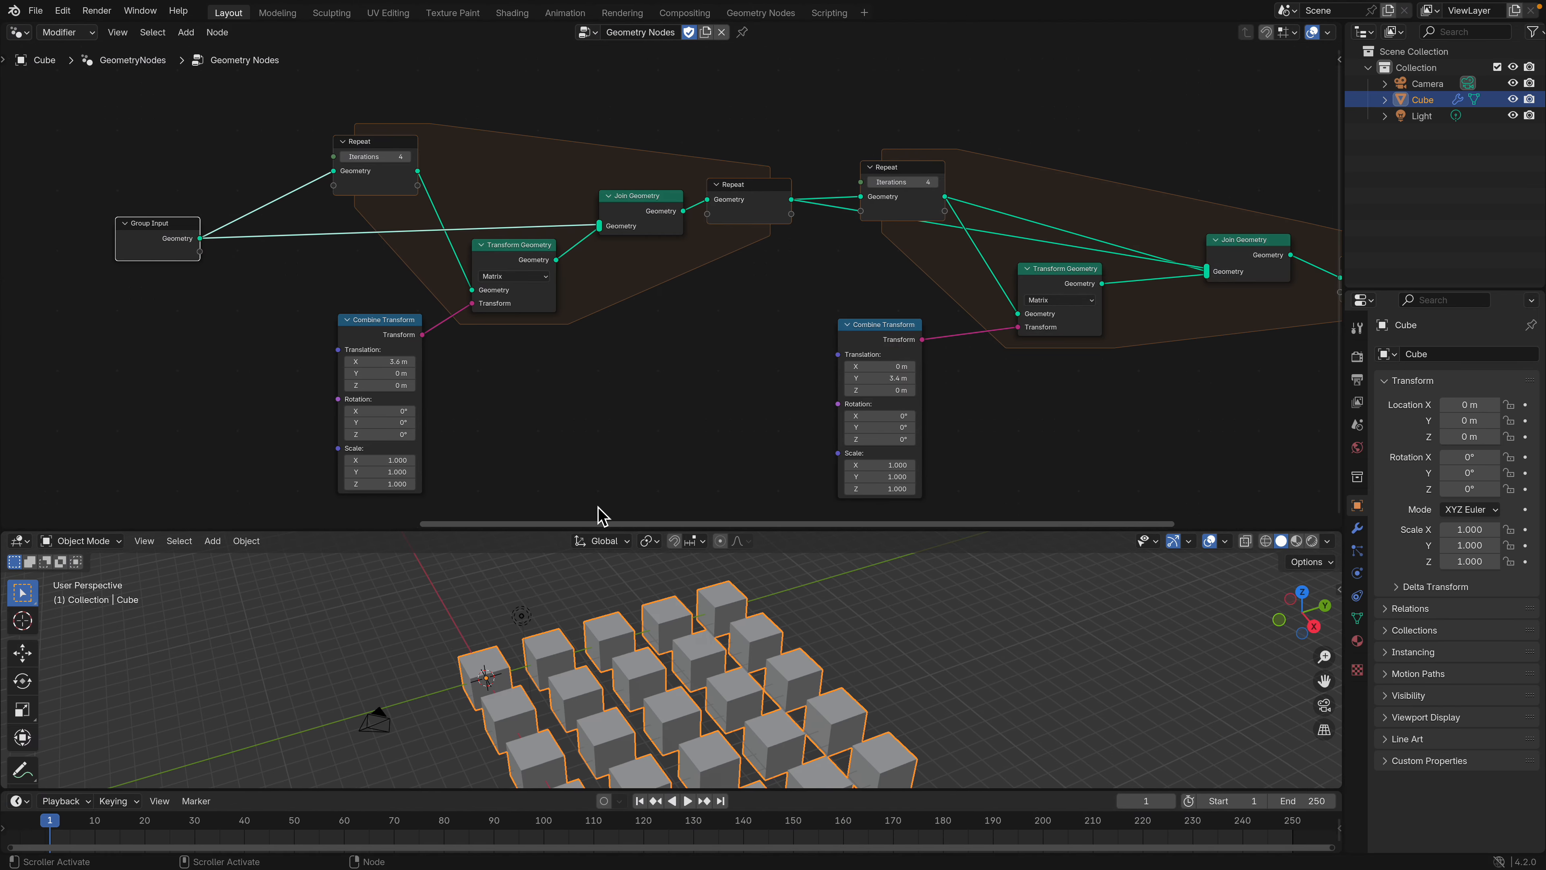
- Reduce the X translation of the first Combine Transform node to about 2.5 m
{"action": "scroll", "coordinate": [618, 417], "scroll_direction": "down", "scroll_amount": 2}
{"action": "middle_click_drag", "start_coordinate": [620, 414], "coordinate": [520, 383]}
{"action": "scroll", "coordinate": [520, 382], "scroll_direction": "up", "scroll_amount": 2}
{"action": "left_click_drag", "start_coordinate": [273, 325], "coordinate": [310, 324]}
{"action": "middle_click_drag", "start_coordinate": [603, 725], "coordinate": [393, 483]}
{"action": "middle_click_drag", "start_coordinate": [265, 254], "coordinate": [338, 289]}
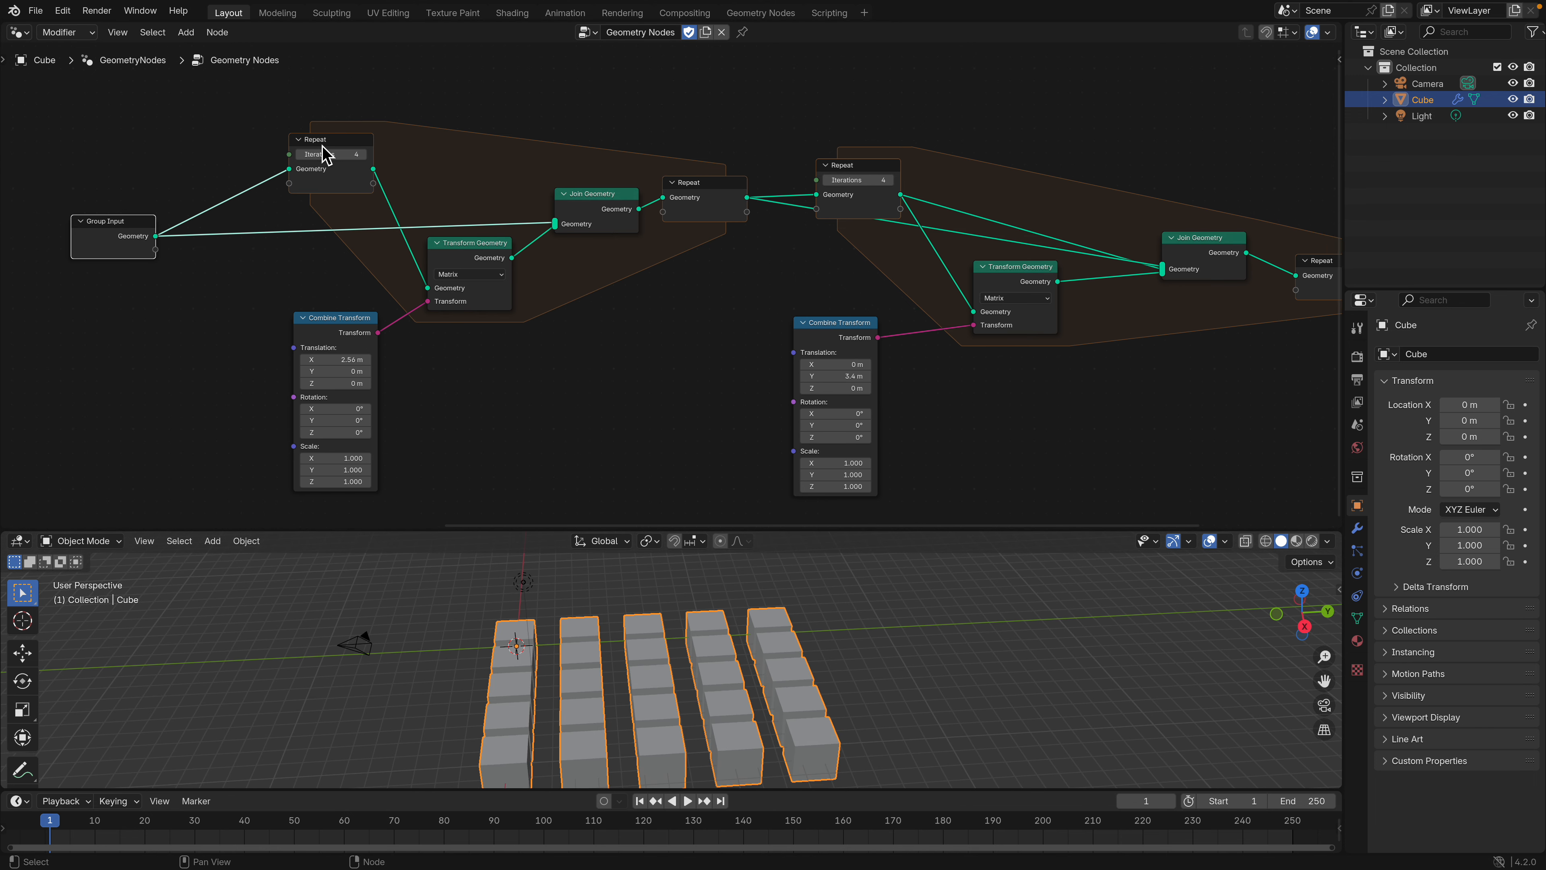
- Set the first Repeat zone's iterations to 3 and shift the Group Input node slightly toward the zone
{"action": "left_click", "coordinate": [301, 156]}
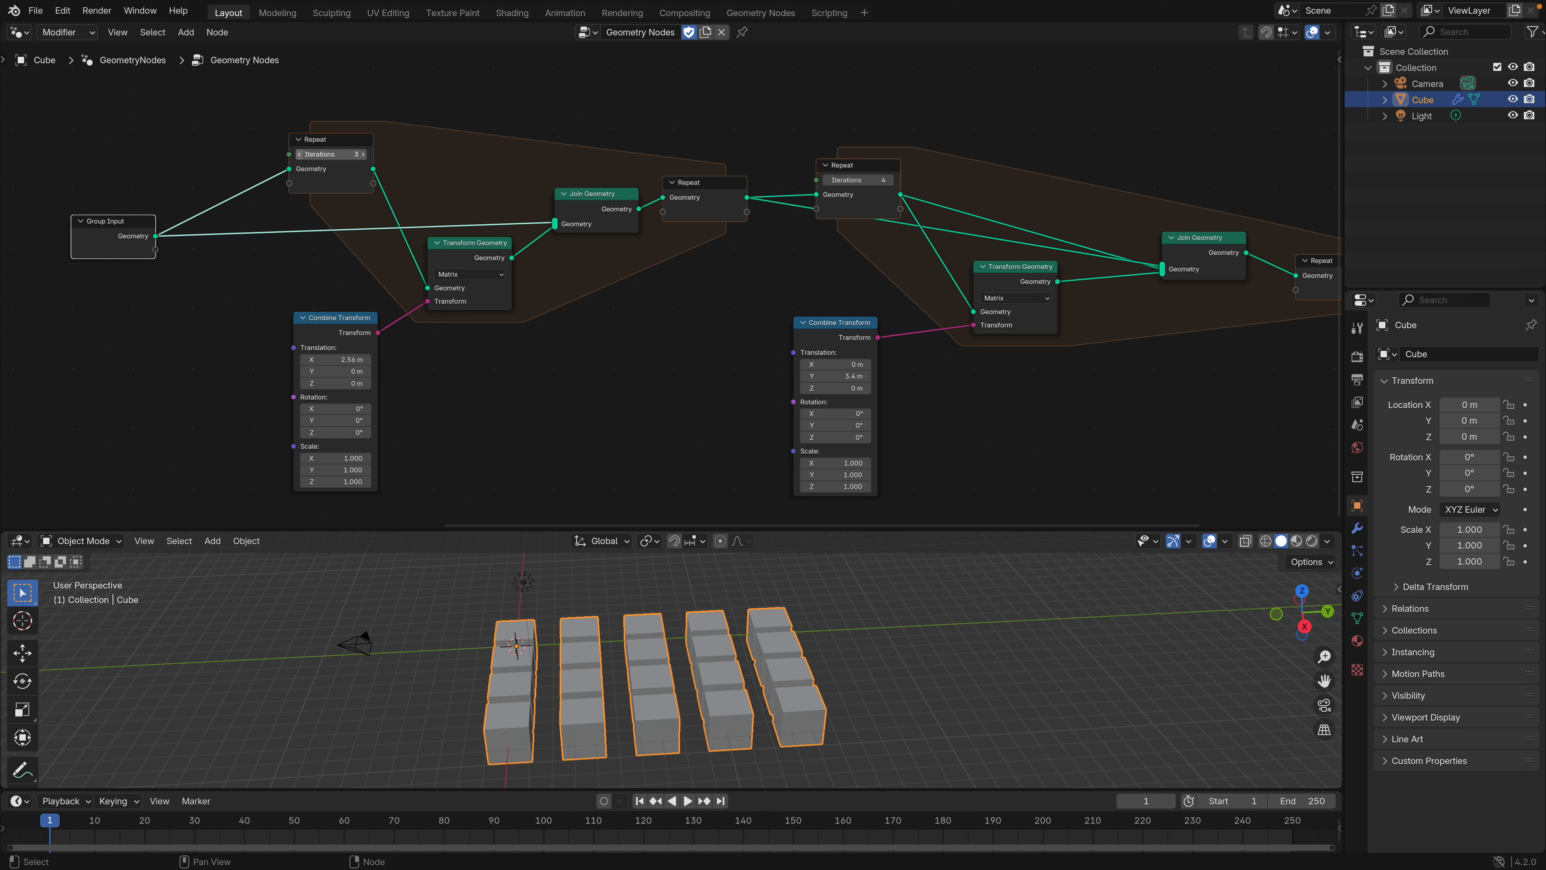
{"action": "left_click_drag", "start_coordinate": [347, 160], "coordinate": [326, 159]}
{"action": "left_click", "coordinate": [364, 154]}
{"action": "left_click", "coordinate": [364, 155]}
{"action": "left_click_drag", "start_coordinate": [127, 248], "coordinate": [143, 247]}
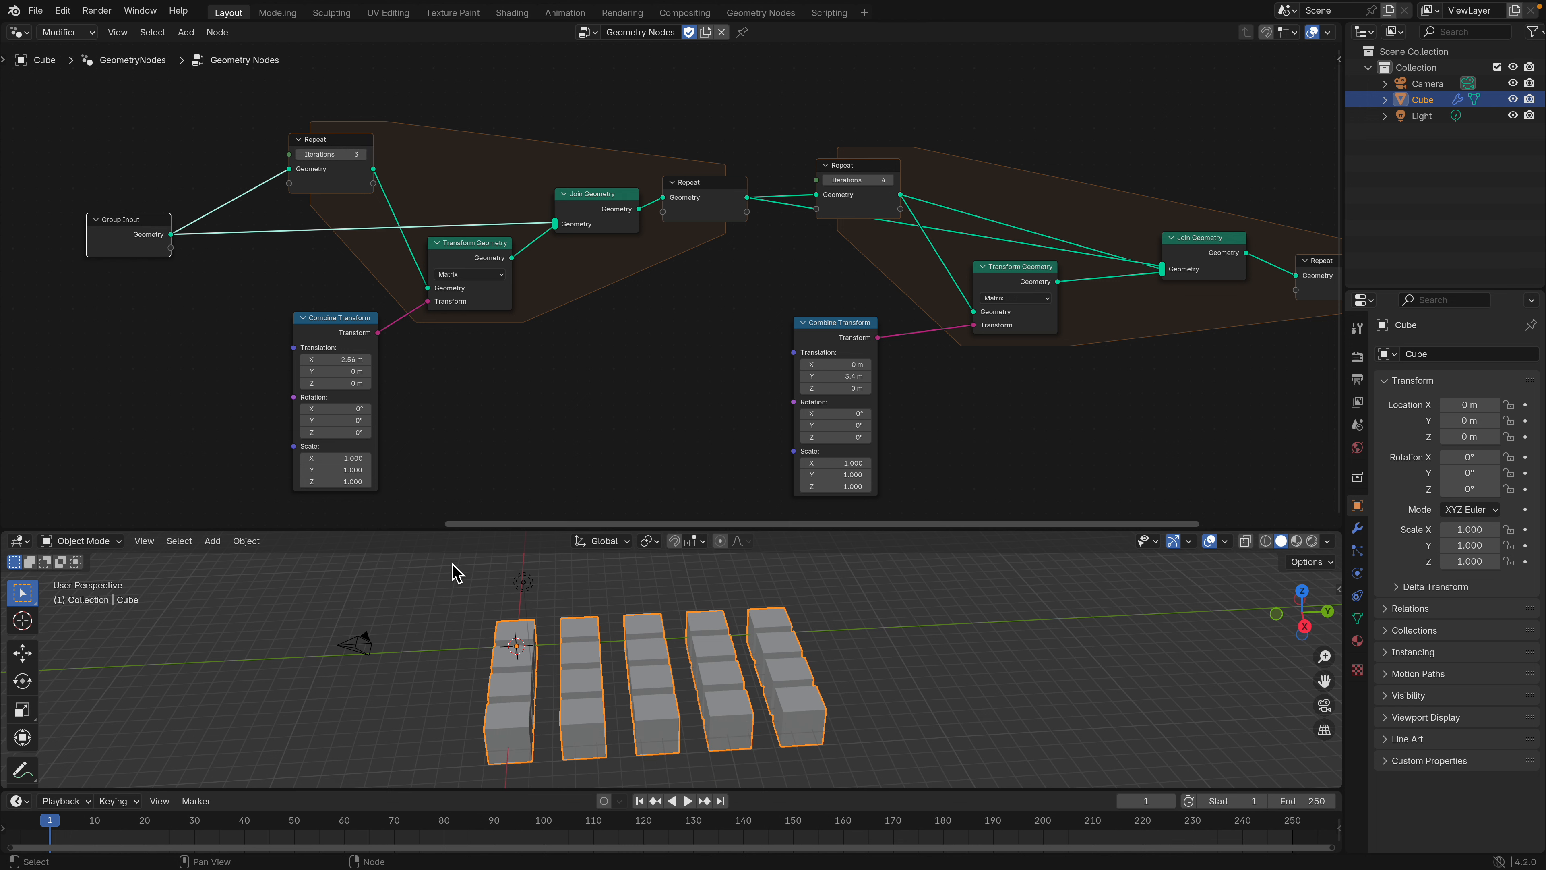
- Set the second Repeat zone's iterations to 0
{"action": "middle_click_drag", "start_coordinate": [453, 570], "coordinate": [507, 573]}
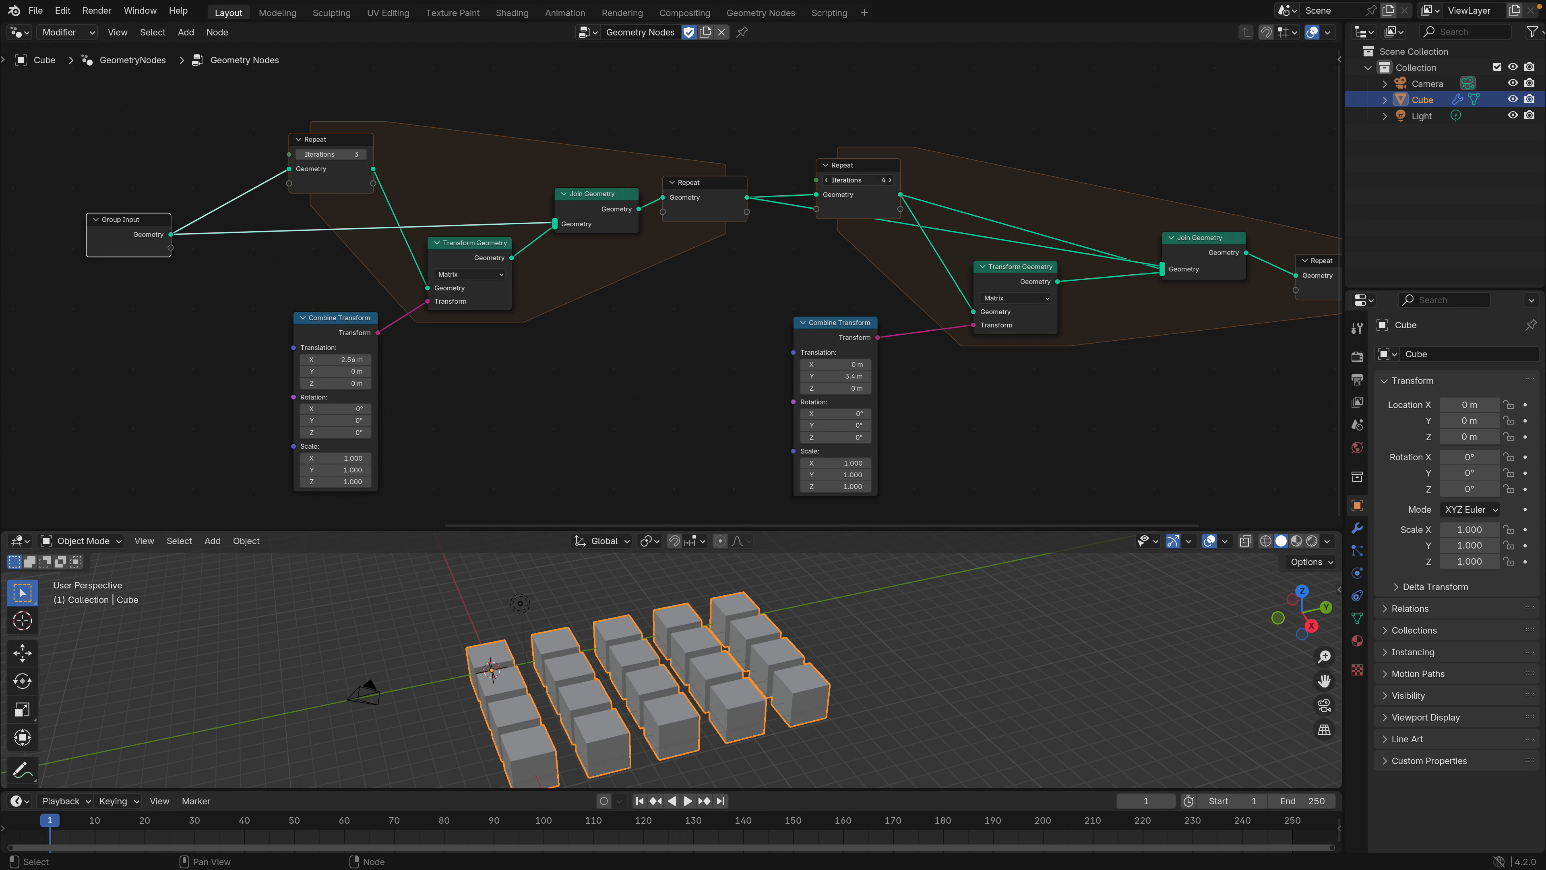
{"action": "type", "text": "0"}
{"action": "key", "text": "Return"}
{"action": "scroll", "coordinate": [925, 193], "scroll_direction": "down", "scroll_amount": 1}
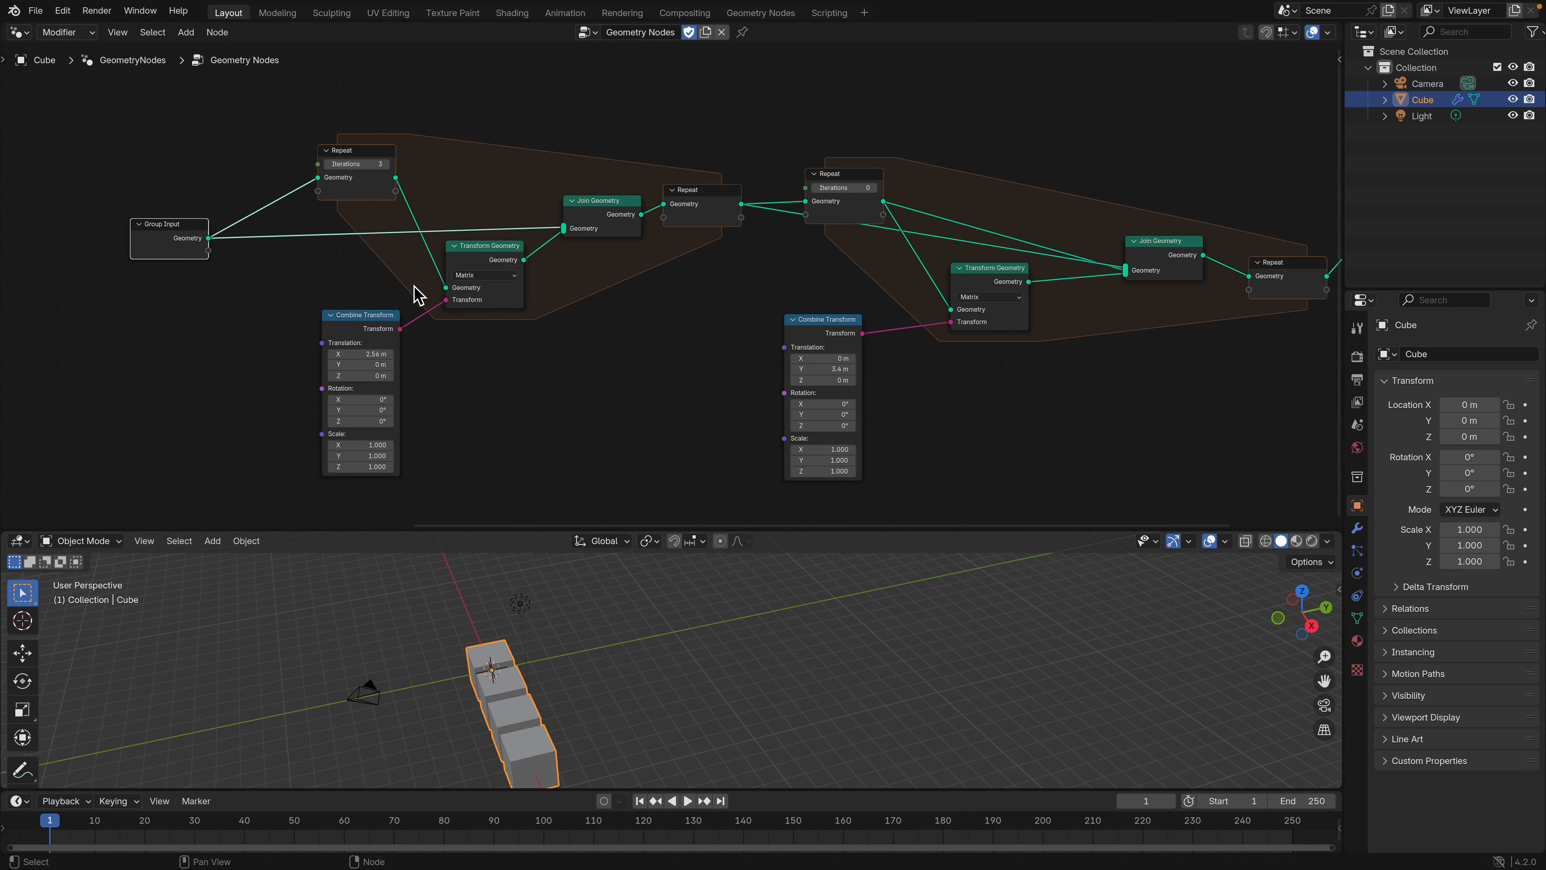
- Set the X translation of the first Combine Transform node to 3 m
{"action": "left_click_drag", "start_coordinate": [366, 357], "coordinate": [402, 357]}
{"action": "middle_click_drag", "start_coordinate": [609, 645], "coordinate": [554, 589]}
{"action": "middle_click_drag", "start_coordinate": [500, 640], "coordinate": [510, 665]}
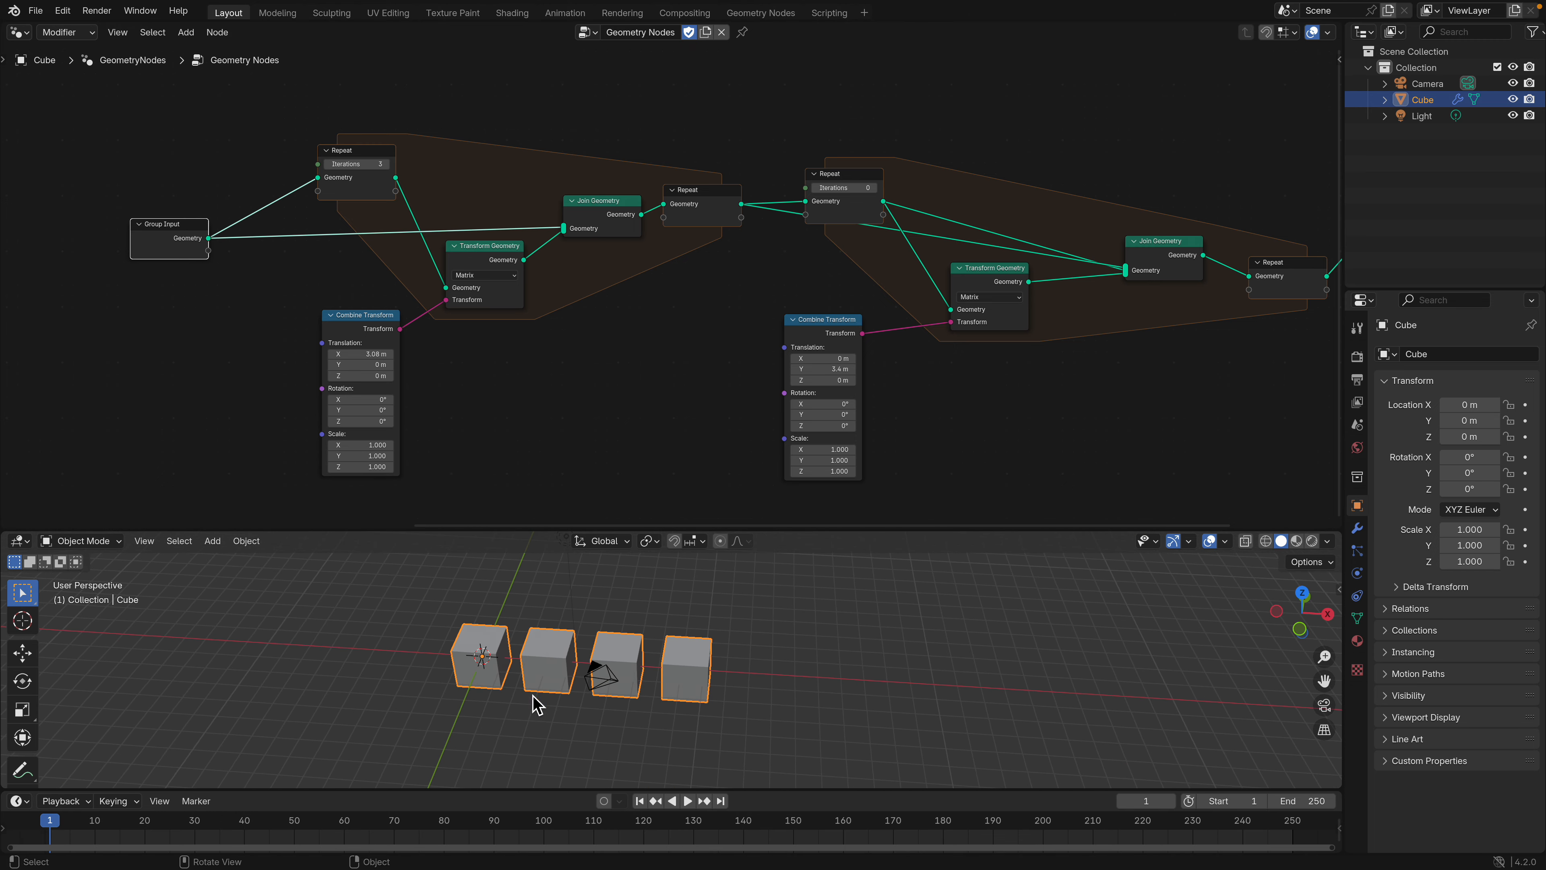
{"action": "double_click", "coordinate": [365, 353]}
{"action": "type", "text": "3"}
{"action": "key", "text": "Return"}
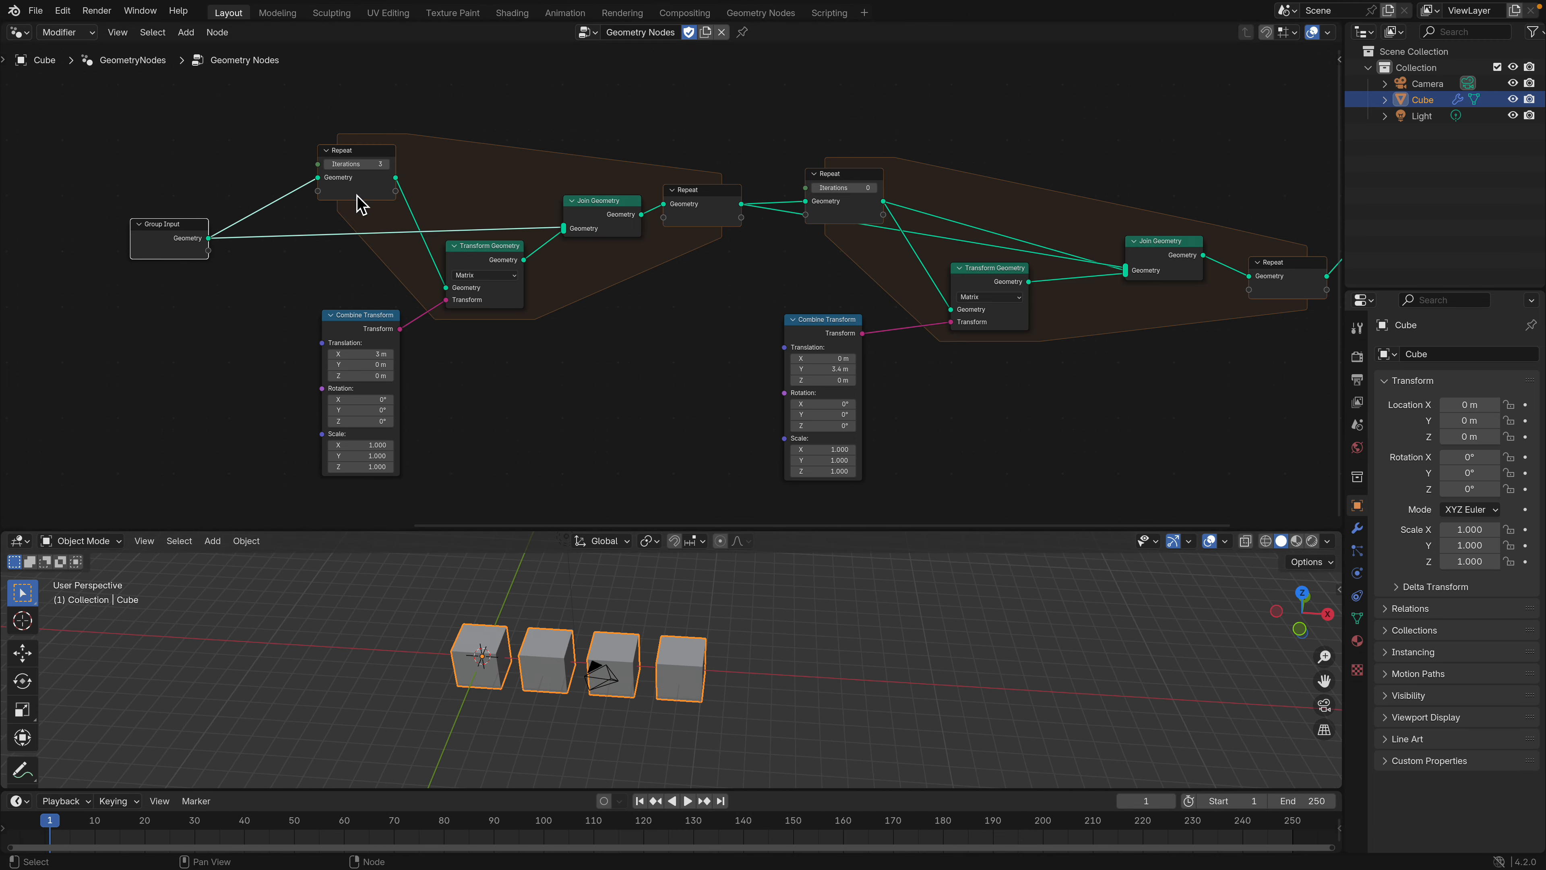
- Vary the first Repeat zone's iterations up and down, ending at 5
{"action": "left_click", "coordinate": [387, 165]}
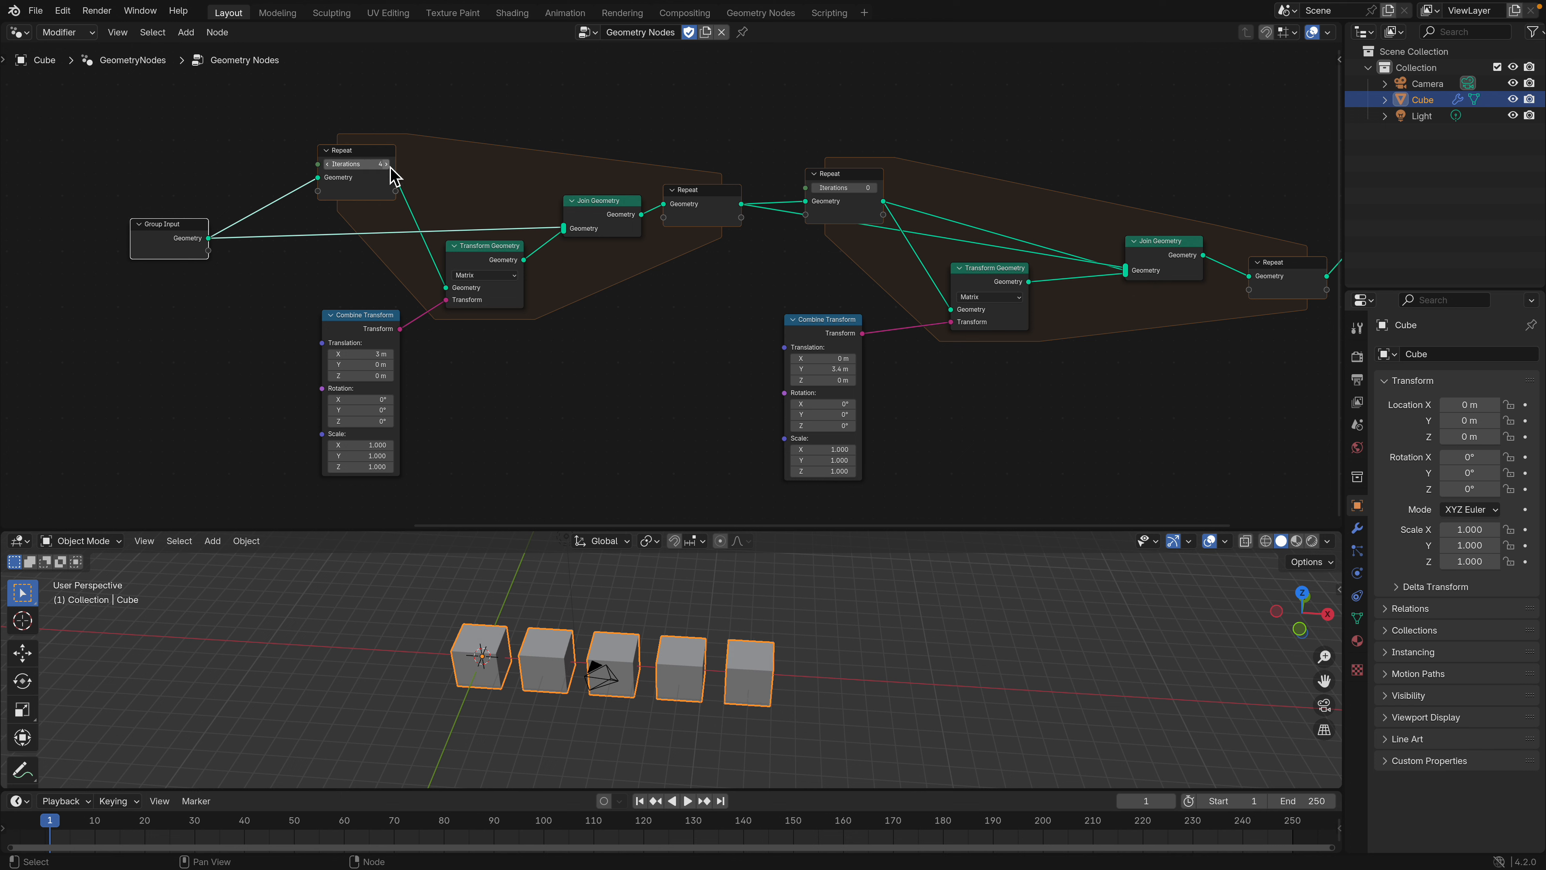
{"action": "left_click", "coordinate": [388, 165]}
{"action": "left_click", "coordinate": [387, 165]}
{"action": "left_click", "coordinate": [327, 164]}
{"action": "left_click", "coordinate": [327, 164]}
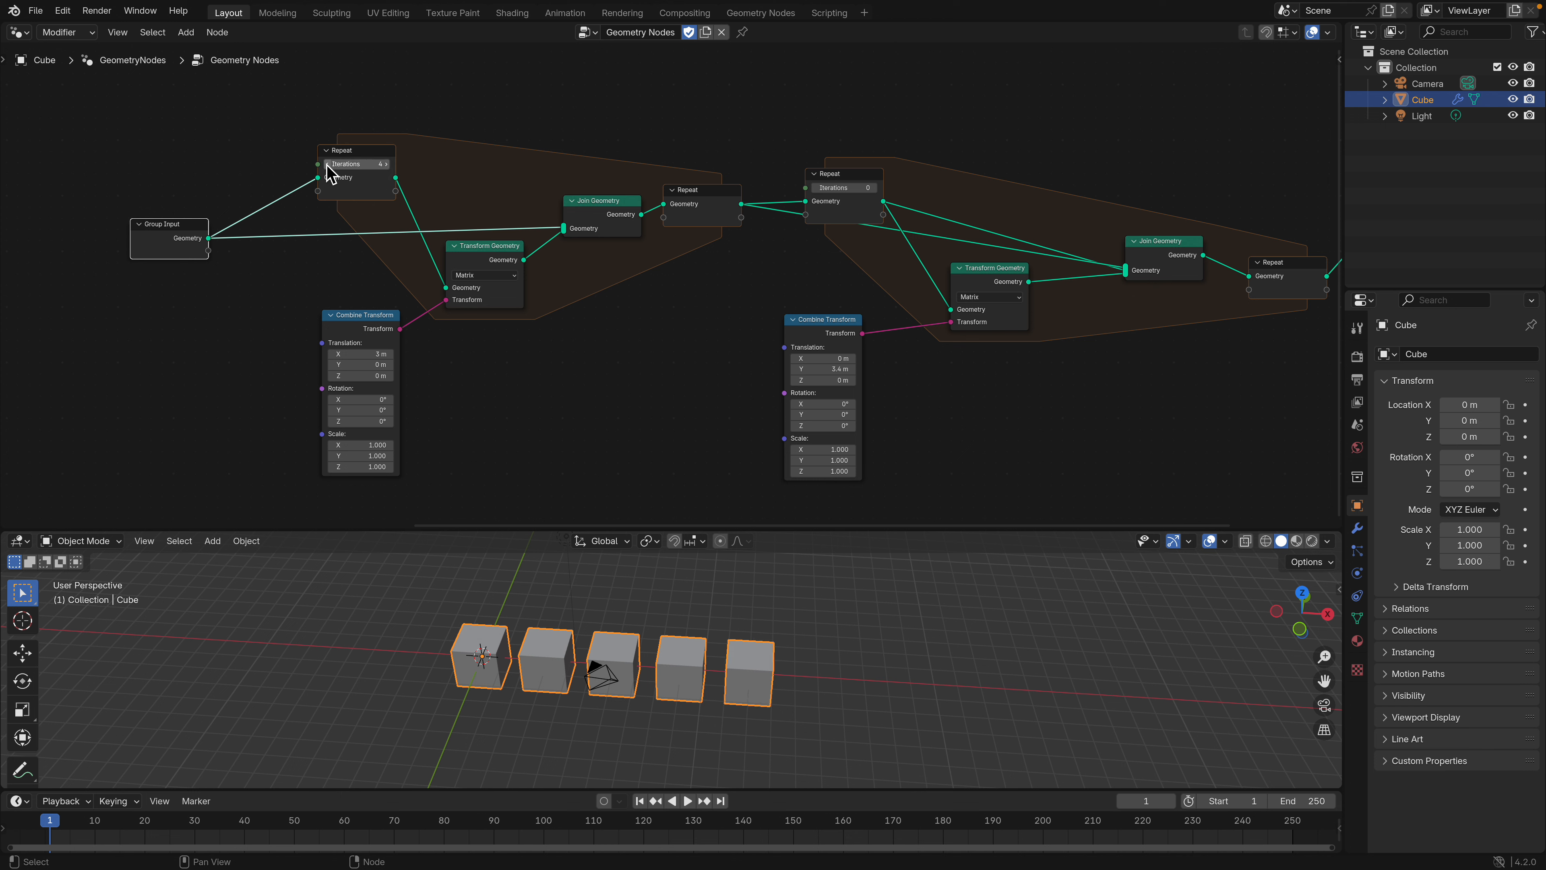
{"action": "left_click", "coordinate": [388, 164]}
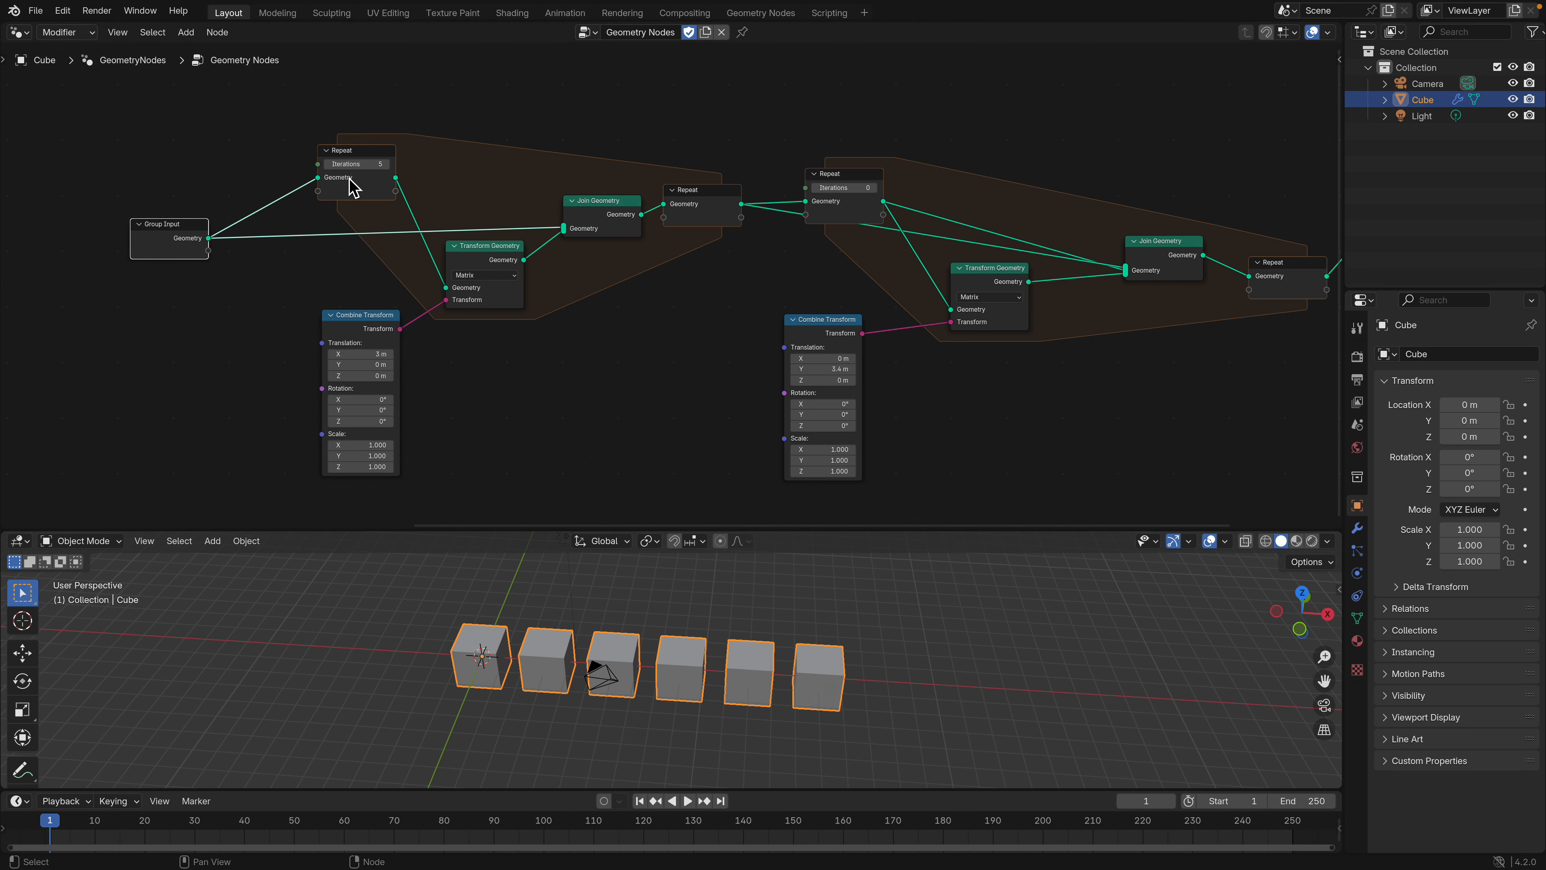
- Move the first Repeat zone's Join Geometry node slightly up and to the left
{"action": "scroll", "coordinate": [349, 178], "scroll_direction": "up", "scroll_amount": 3}
{"action": "middle_click_drag", "start_coordinate": [260, 168], "coordinate": [344, 179]}
{"action": "left_click_drag", "start_coordinate": [152, 245], "coordinate": [152, 244]}
{"action": "left_click", "coordinate": [640, 197]}
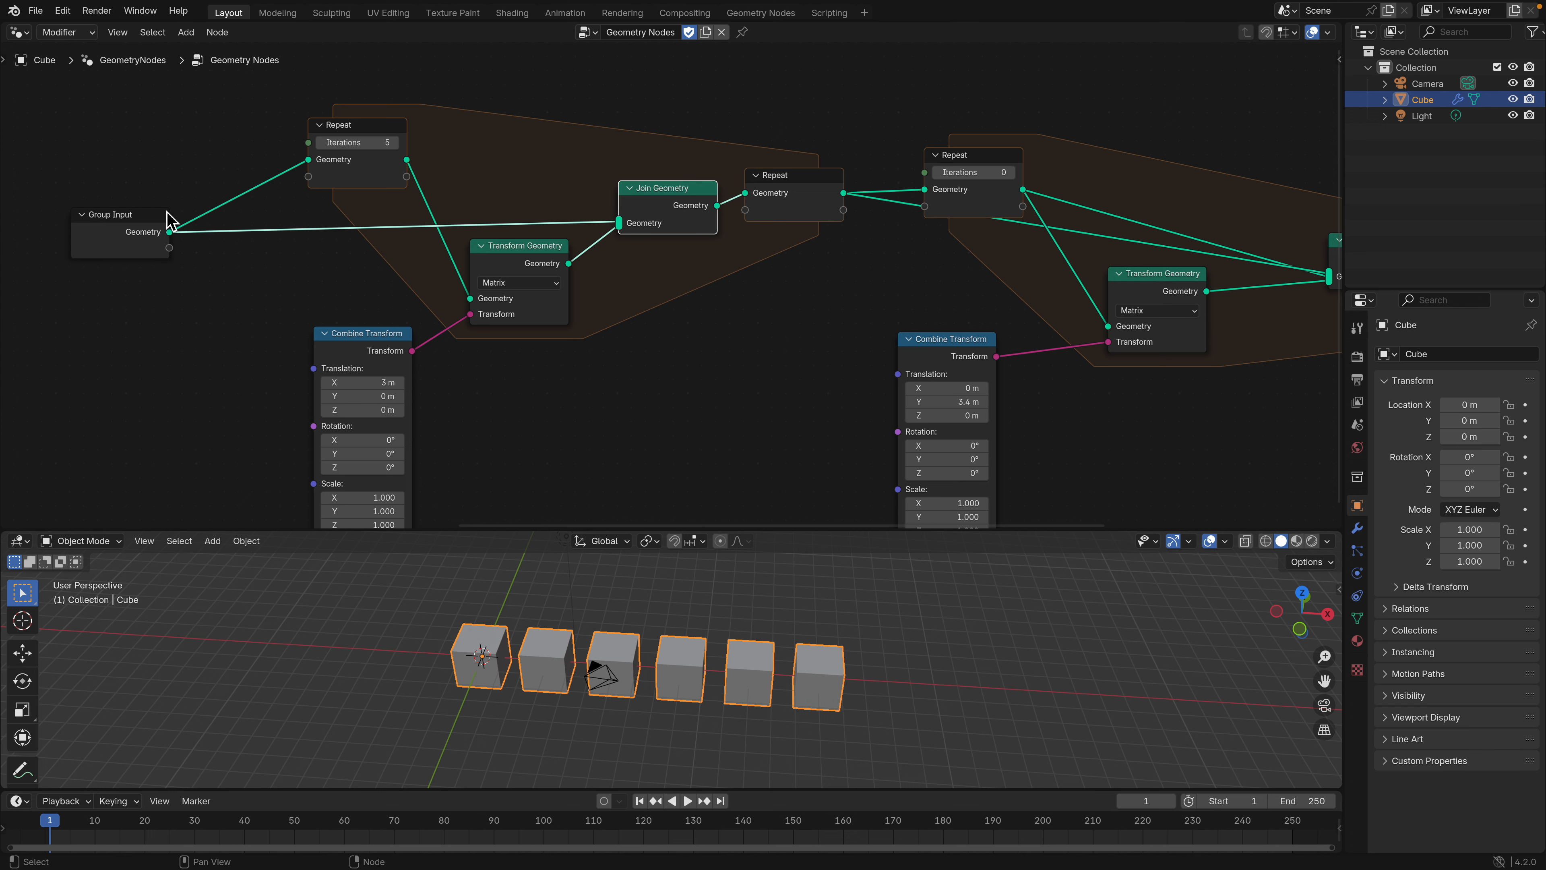
{"action": "left_click_drag", "start_coordinate": [643, 192], "coordinate": [629, 183]}
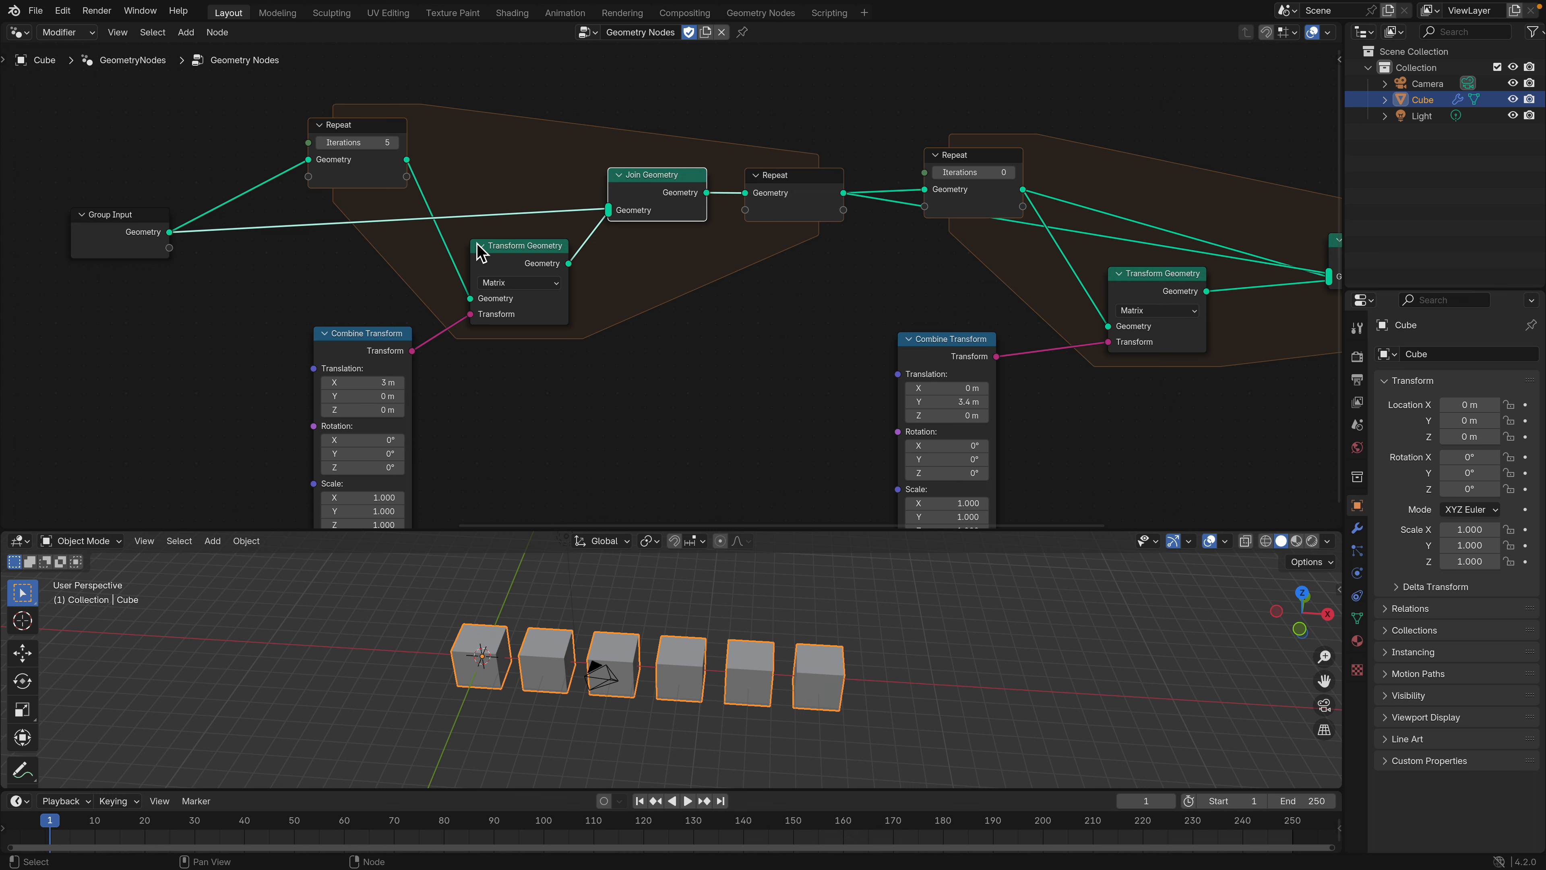
{"action": "scroll", "coordinate": [481, 253], "scroll_direction": "down", "scroll_amount": 1}
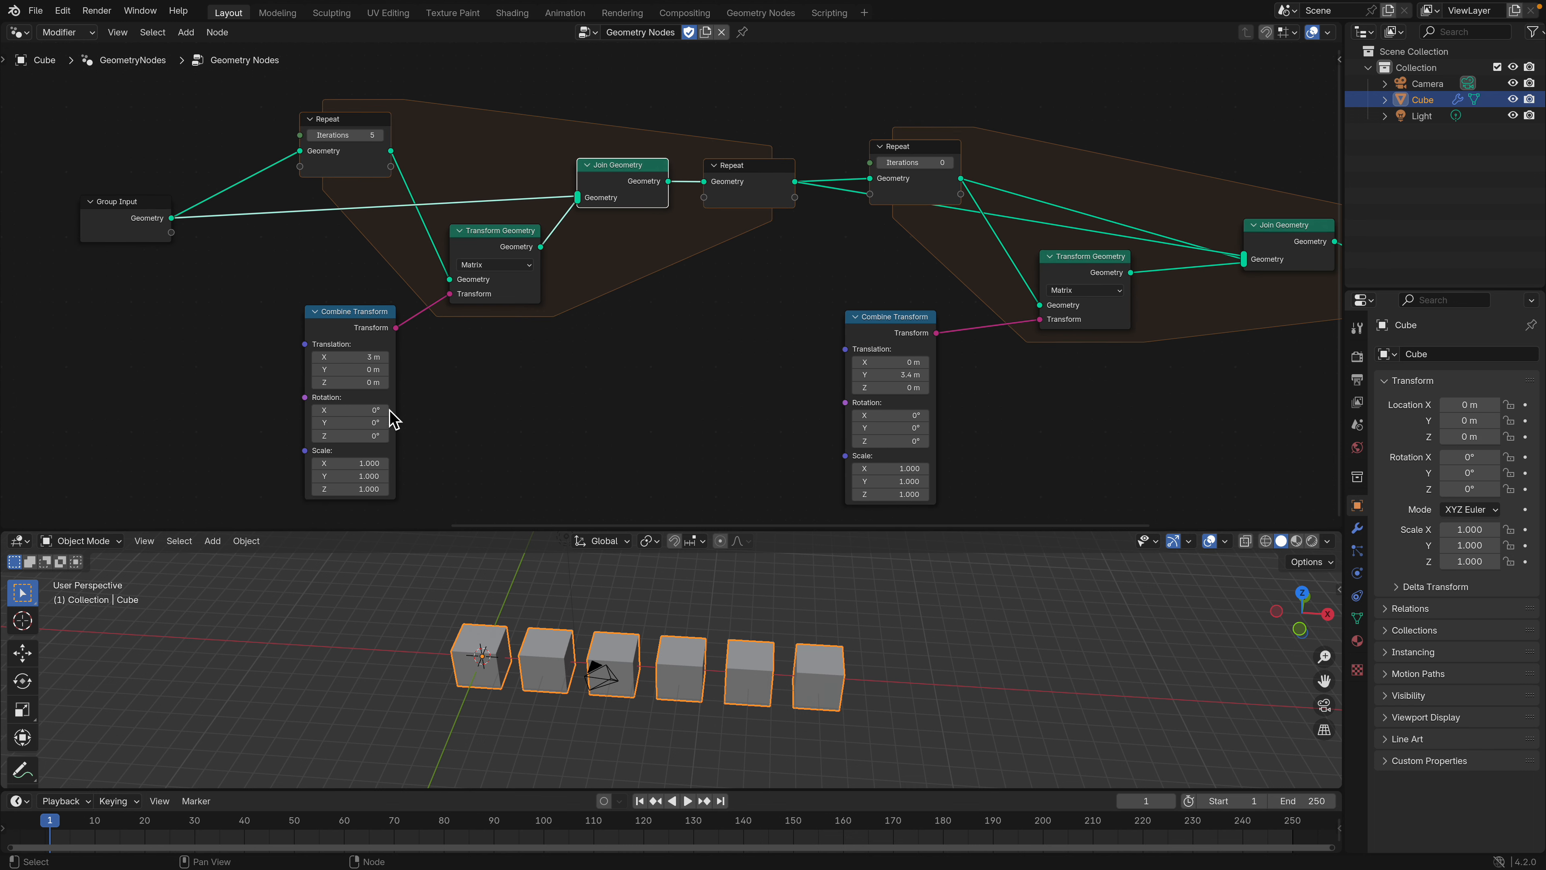
- Vary the first Repeat zone's iterations up and down, ending at 8
{"action": "left_click", "coordinate": [382, 137]}
{"action": "left_click", "coordinate": [382, 137]}
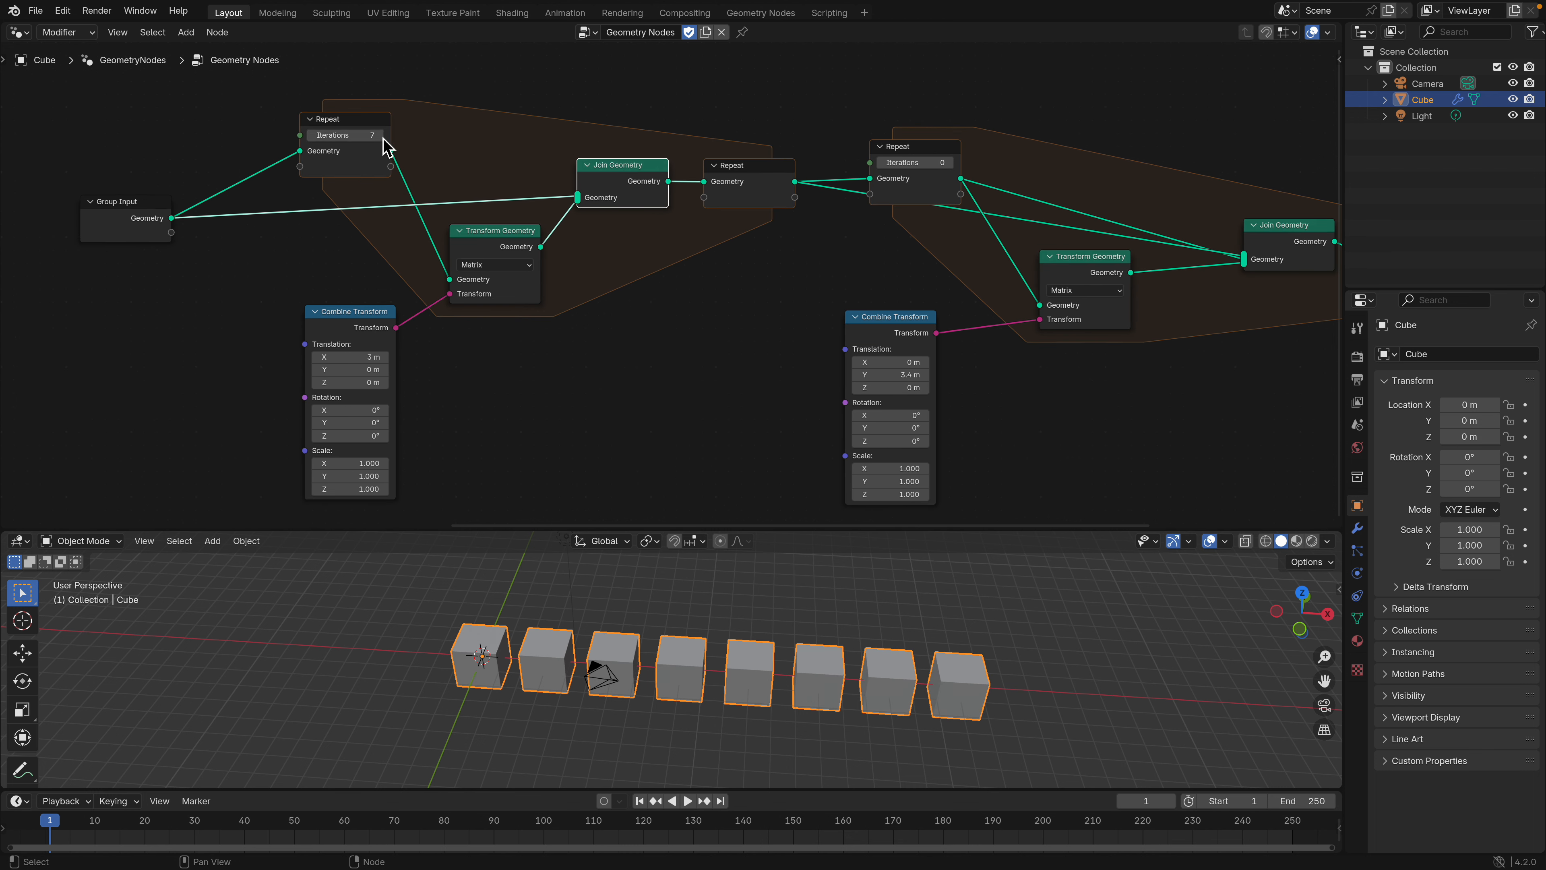
{"action": "left_click", "coordinate": [382, 138]}
{"action": "left_click", "coordinate": [311, 135]}
{"action": "left_click", "coordinate": [311, 135]}
{"action": "left_click", "coordinate": [381, 136]}
{"action": "left_click", "coordinate": [381, 135]}
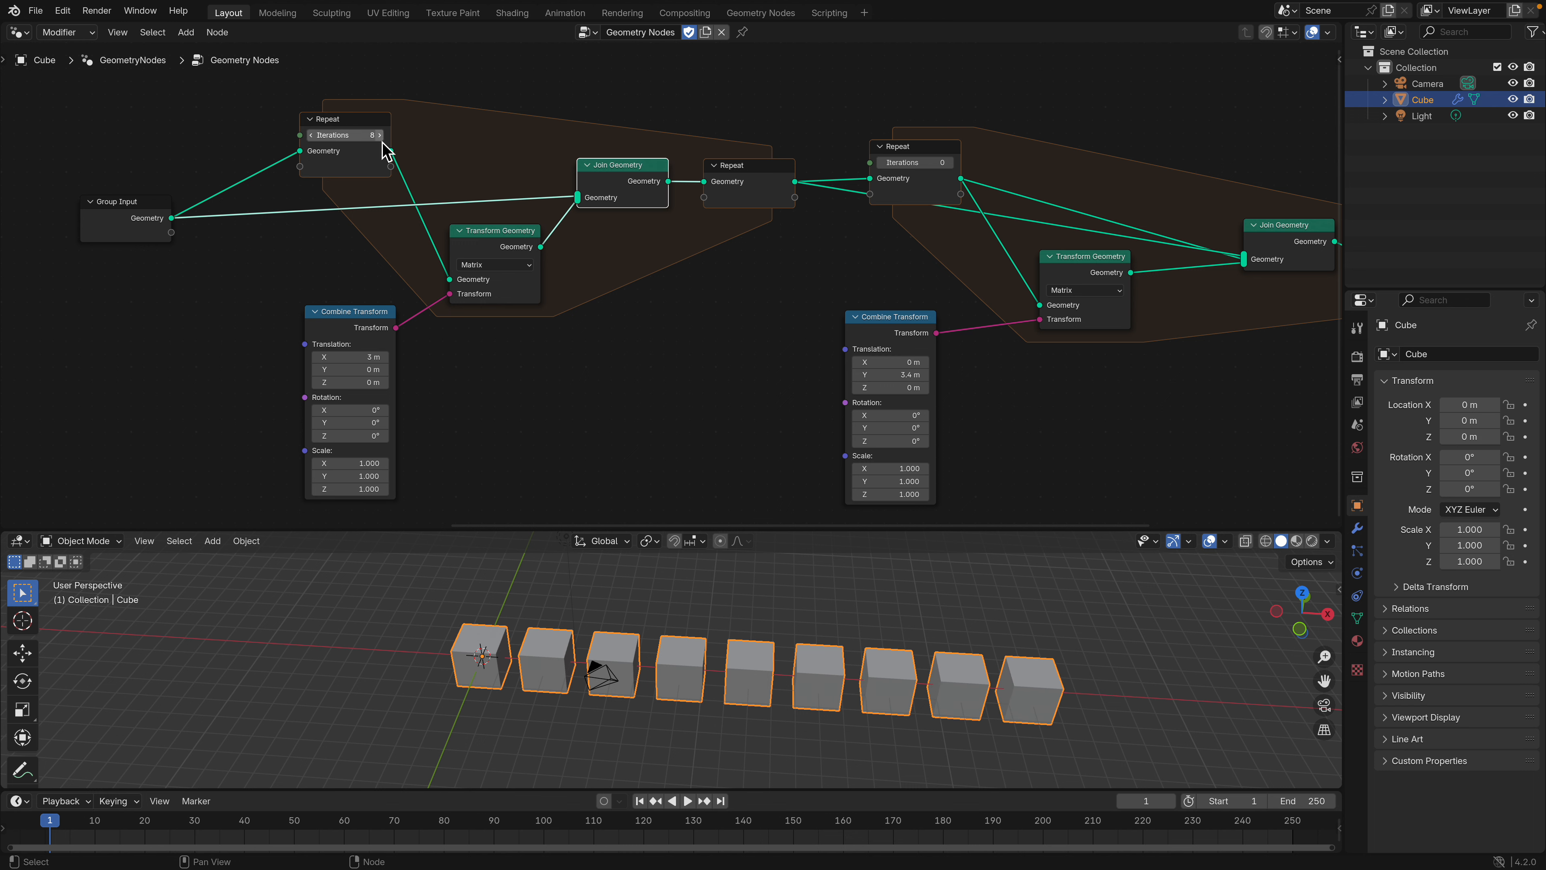
- Shift the first Repeat zone's Transform Geometry node slightly to the left
{"action": "scroll", "coordinate": [420, 244], "scroll_direction": "down", "scroll_amount": 2}
{"action": "middle_click_drag", "start_coordinate": [434, 262], "coordinate": [401, 266]}
{"action": "middle_click_drag", "start_coordinate": [566, 583], "coordinate": [597, 586]}
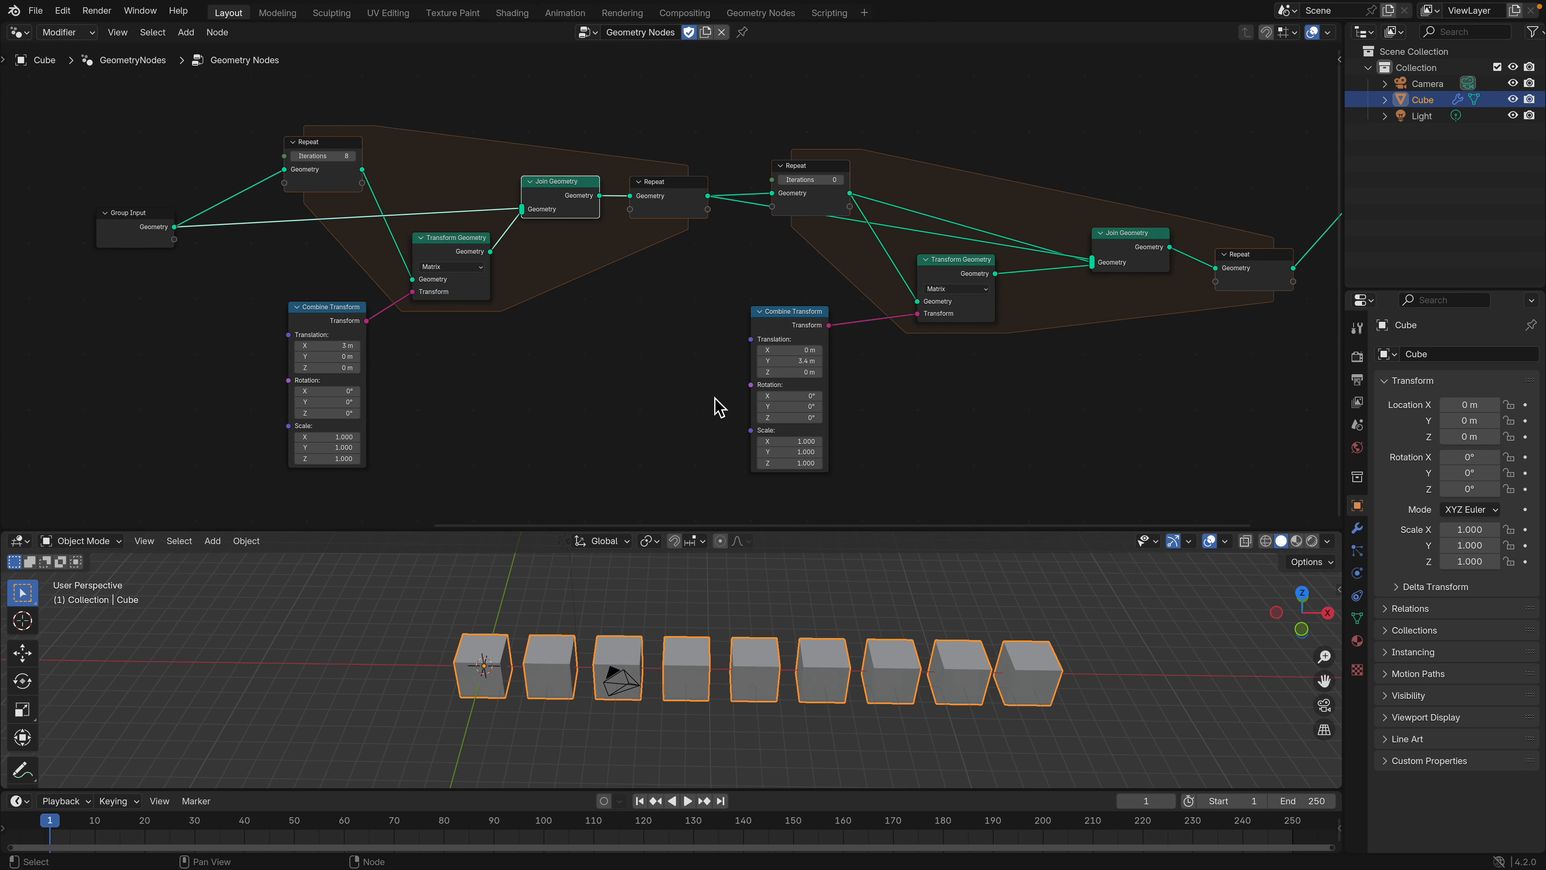
{"action": "middle_click_drag", "start_coordinate": [581, 341], "coordinate": [528, 346]}
{"action": "middle_click_drag", "start_coordinate": [782, 627], "coordinate": [755, 584]}
{"action": "left_click_drag", "start_coordinate": [414, 255], "coordinate": [407, 255]}
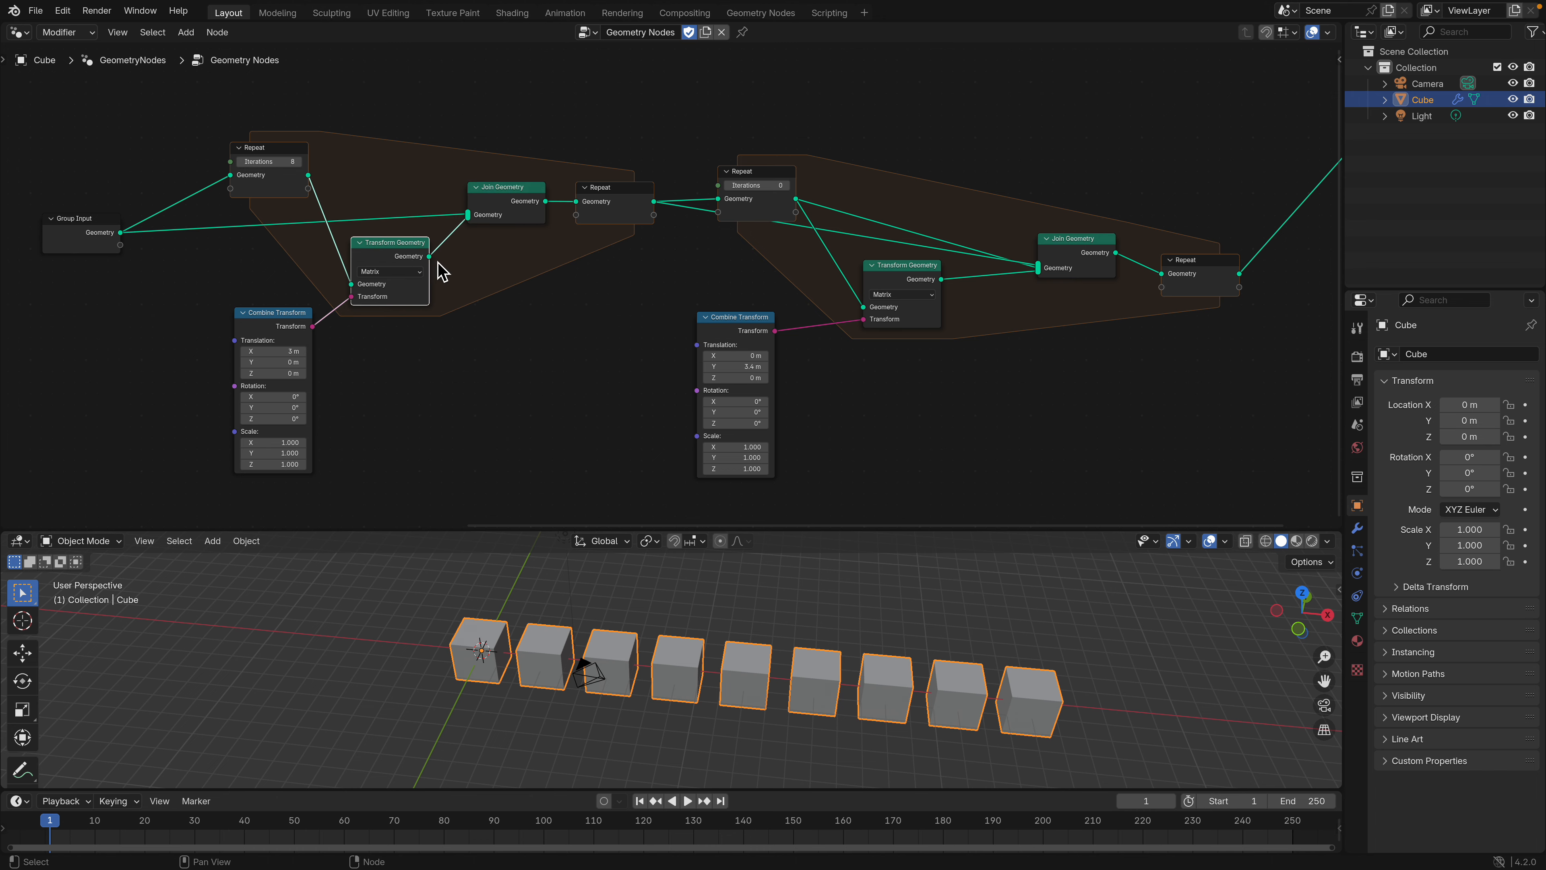
{"action": "middle_click_drag", "start_coordinate": [483, 254], "coordinate": [443, 238]}
{"action": "scroll", "coordinate": [592, 233], "scroll_direction": "up", "scroll_amount": 1}
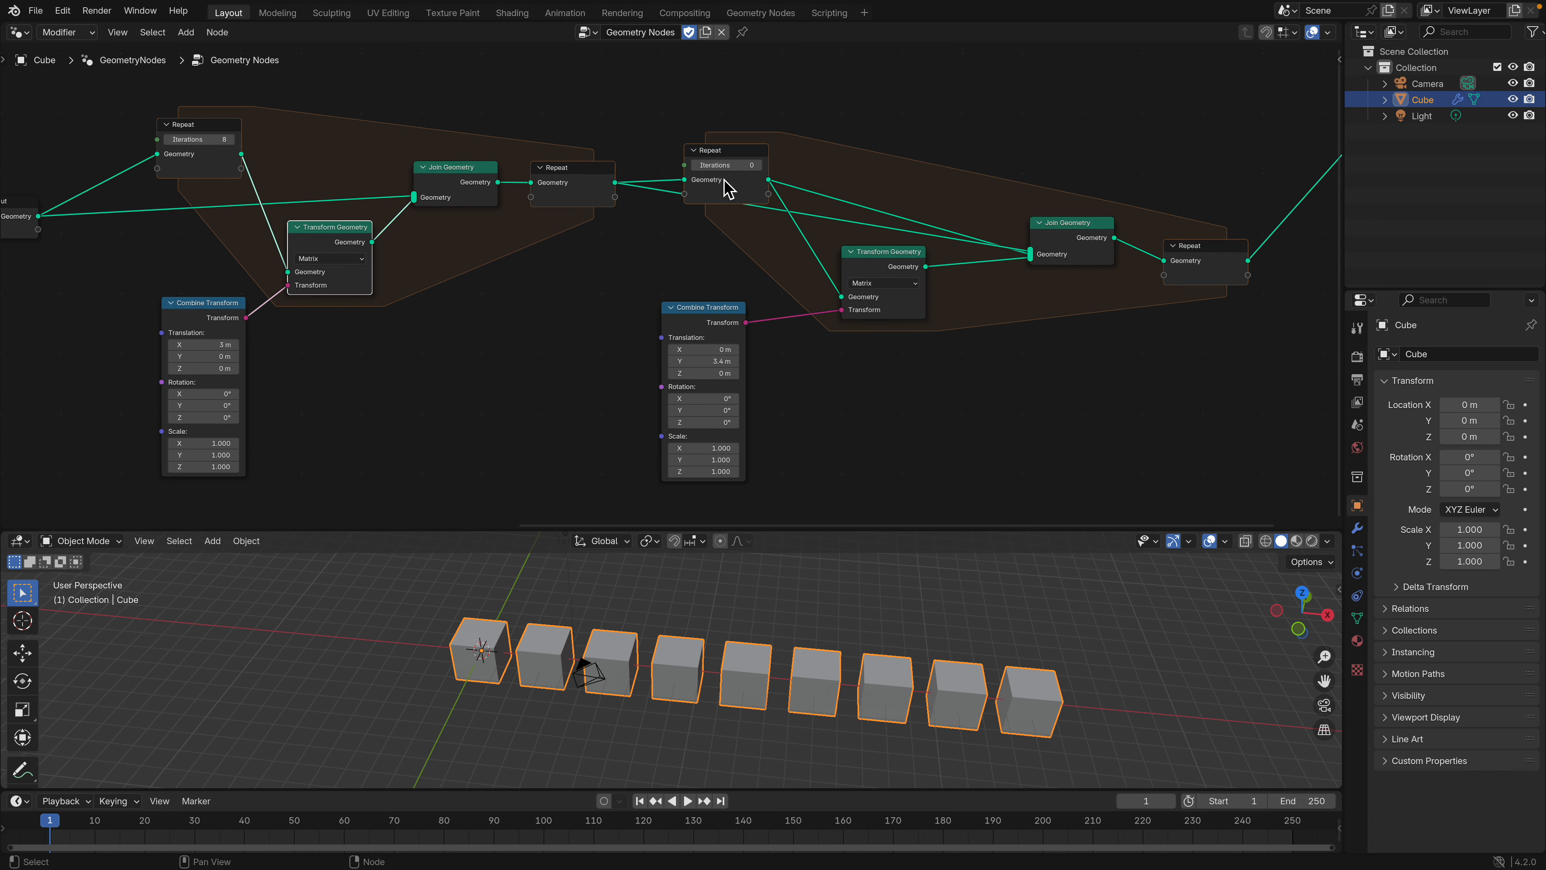
- Raise the second Repeat zone's iterations to 6 to turn the row of cubes into a grid
{"action": "left_click", "coordinate": [760, 167]}
{"action": "left_click", "coordinate": [759, 168]}
{"action": "left_click", "coordinate": [760, 168]}
{"action": "left_click", "coordinate": [760, 168]}
{"action": "mouse_move", "coordinate": [642, 633]}
{"action": "middle_mouse_down"}
{"action": "mouse_move", "coordinate": [724, 616]}
{"action": "mouse_move", "coordinate": [639, 657]}
{"action": "middle_mouse_up"}
{"action": "left_click", "coordinate": [760, 166]}
{"action": "left_click", "coordinate": [759, 165]}
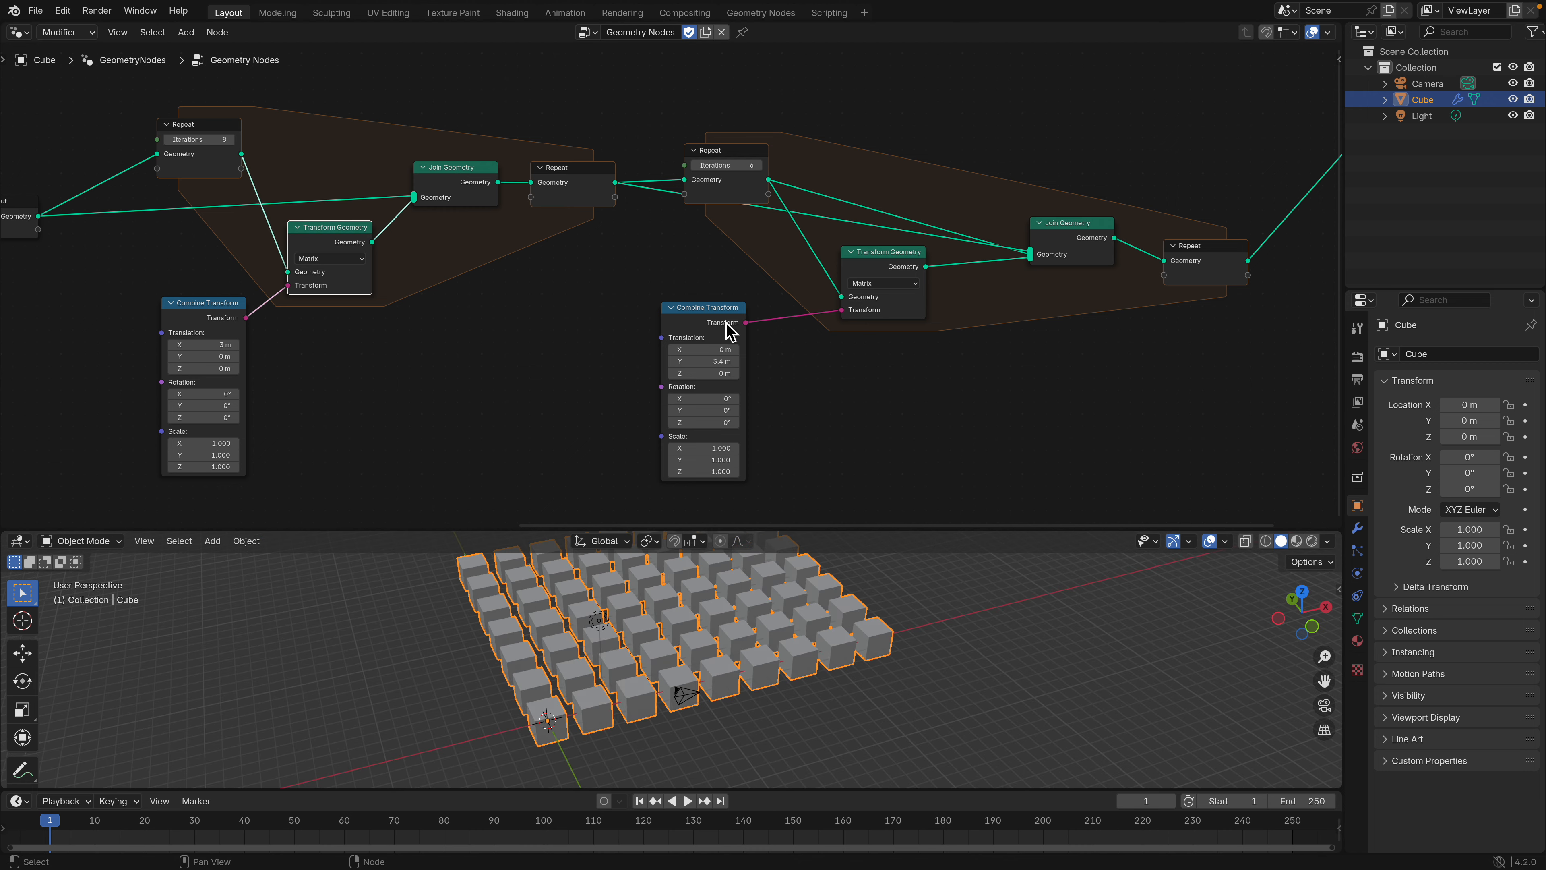
- Set the second Combine Transform node's Y translation to 3.2 m and enlarge the 3D viewport area
{"action": "middle_click_drag", "start_coordinate": [724, 324], "coordinate": [725, 323]}
{"action": "mouse_move", "coordinate": [704, 361]}
{"action": "left_mouse_down", "text": "shift"}
{"action": "mouse_move", "coordinate": [810, 361]}
{"action": "mouse_move", "coordinate": [695, 361]}
{"action": "left_mouse_up", "text": "shift"}
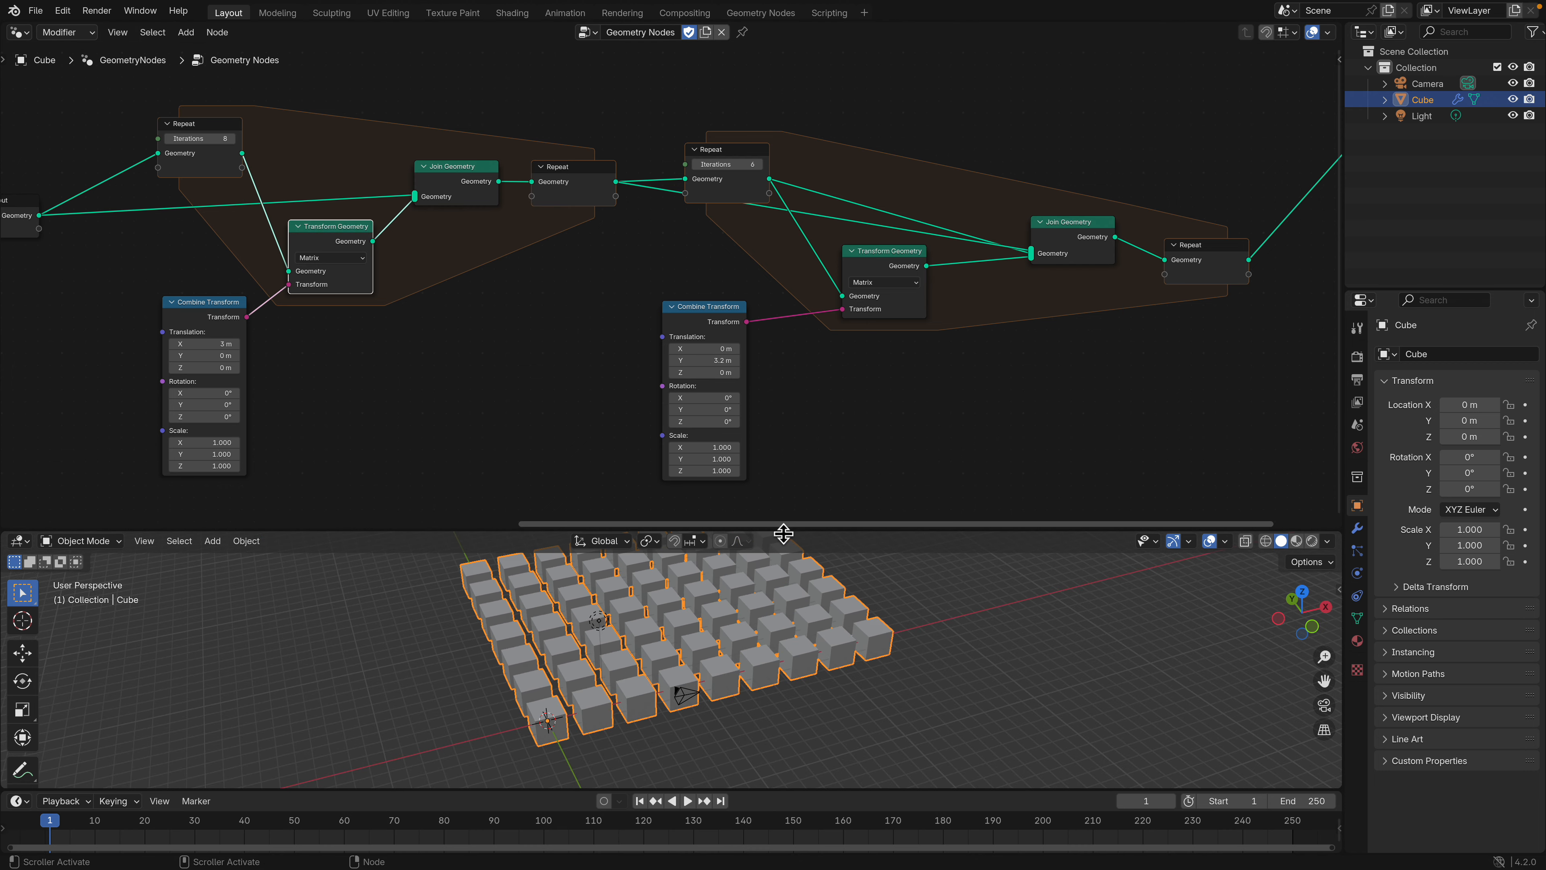
{"action": "left_click_drag", "start_coordinate": [783, 533], "coordinate": [778, 474]}
{"action": "middle_click_drag", "start_coordinate": [331, 388], "coordinate": [412, 350]}
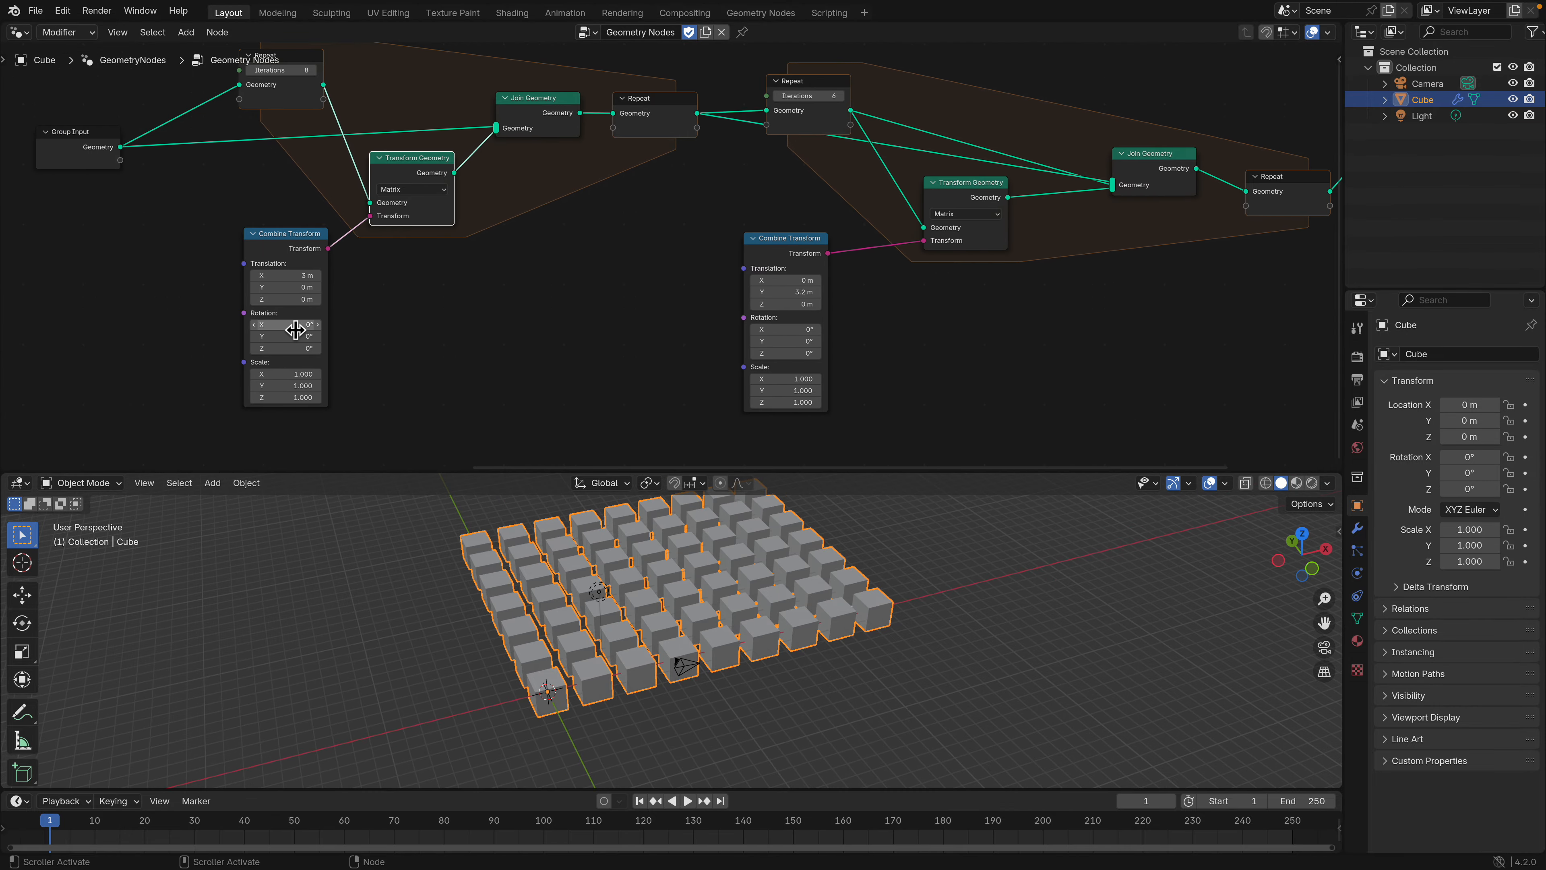
- Experiment with the first Combine Transform node's rotation and scale, ending with a Y rotation of -16.2° and all scales at 1
{"action": "mouse_move", "coordinate": [286, 324]}
{"action": "left_mouse_down"}
{"action": "mouse_move", "coordinate": [347, 324]}
{"action": "mouse_move", "coordinate": [286, 324]}
{"action": "left_mouse_up"}
{"action": "left_click", "coordinate": [310, 327]}
{"action": "type", "text": "0.6d"}
{"action": "key", "text": "Return"}
{"action": "mouse_move", "coordinate": [302, 336]}
{"action": "left_mouse_down"}
{"action": "mouse_move", "coordinate": [331, 336]}
{"action": "mouse_move", "coordinate": [280, 336]}
{"action": "mouse_move", "coordinate": [313, 351]}
{"action": "mouse_move", "coordinate": [317, 338]}
{"action": "mouse_move", "coordinate": [300, 337]}
{"action": "left_mouse_up"}
{"action": "mouse_move", "coordinate": [286, 397]}
{"action": "left_mouse_down"}
{"action": "mouse_move", "coordinate": [267, 397]}
{"action": "mouse_move", "coordinate": [318, 374]}
{"action": "mouse_move", "coordinate": [305, 399]}
{"action": "left_mouse_up"}
{"action": "type", "text": "1"}
{"action": "key", "text": "Return"}
{"action": "left_click_drag", "start_coordinate": [304, 336], "coordinate": [301, 336]}
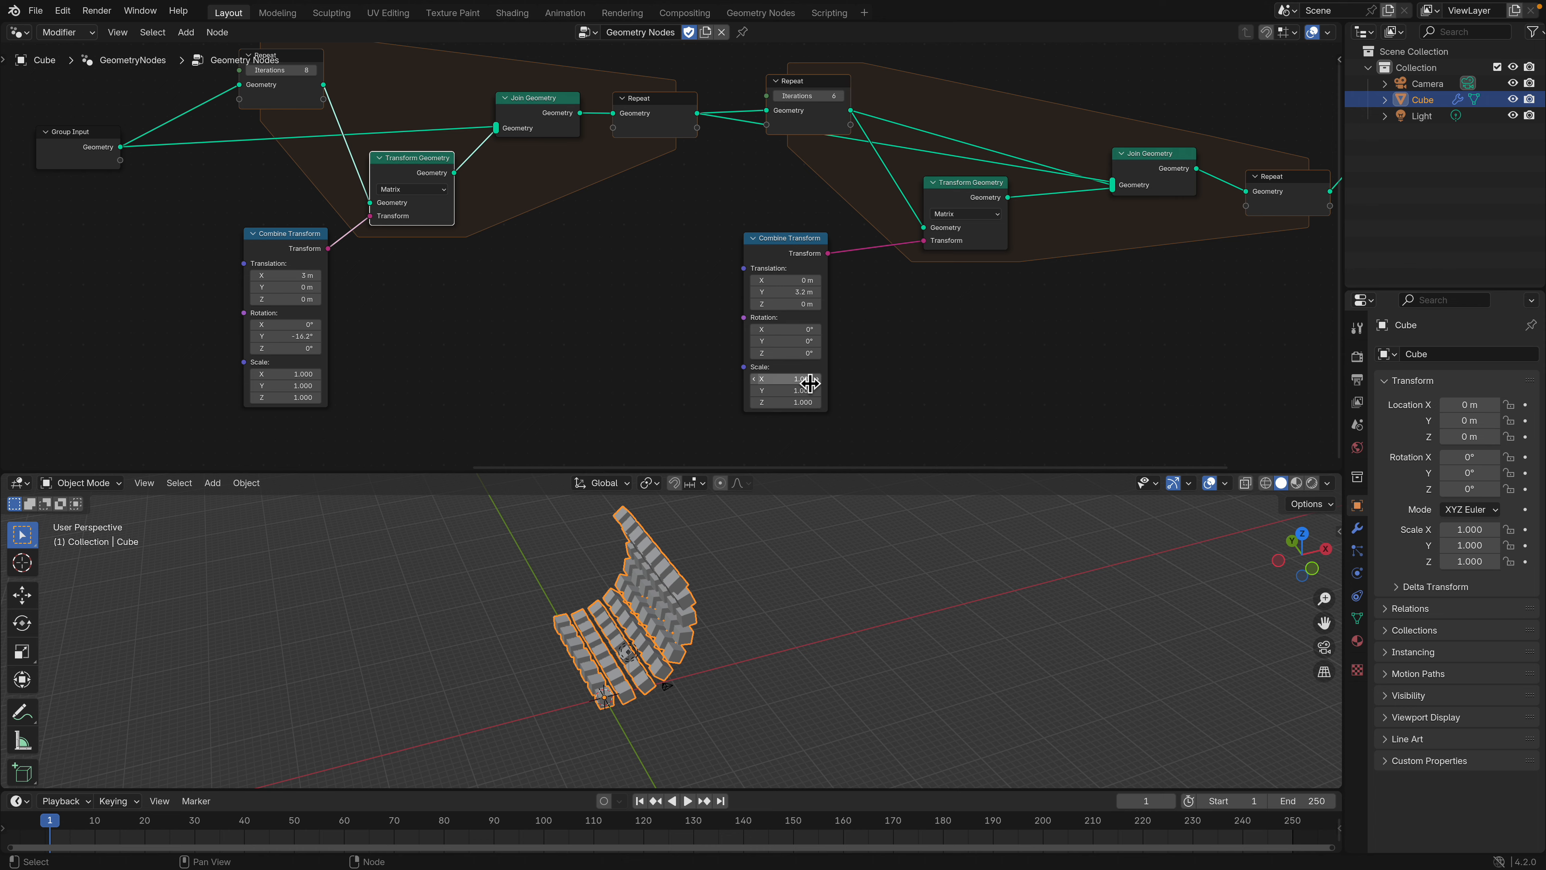
- Set the second Combine Transform node's X rotation to -48.6° and raise the second Repeat zone's iterations to 16
{"action": "left_click_drag", "start_coordinate": [793, 336], "coordinate": [706, 336]}
{"action": "middle_click_drag", "start_coordinate": [853, 642], "coordinate": [1009, 602]}
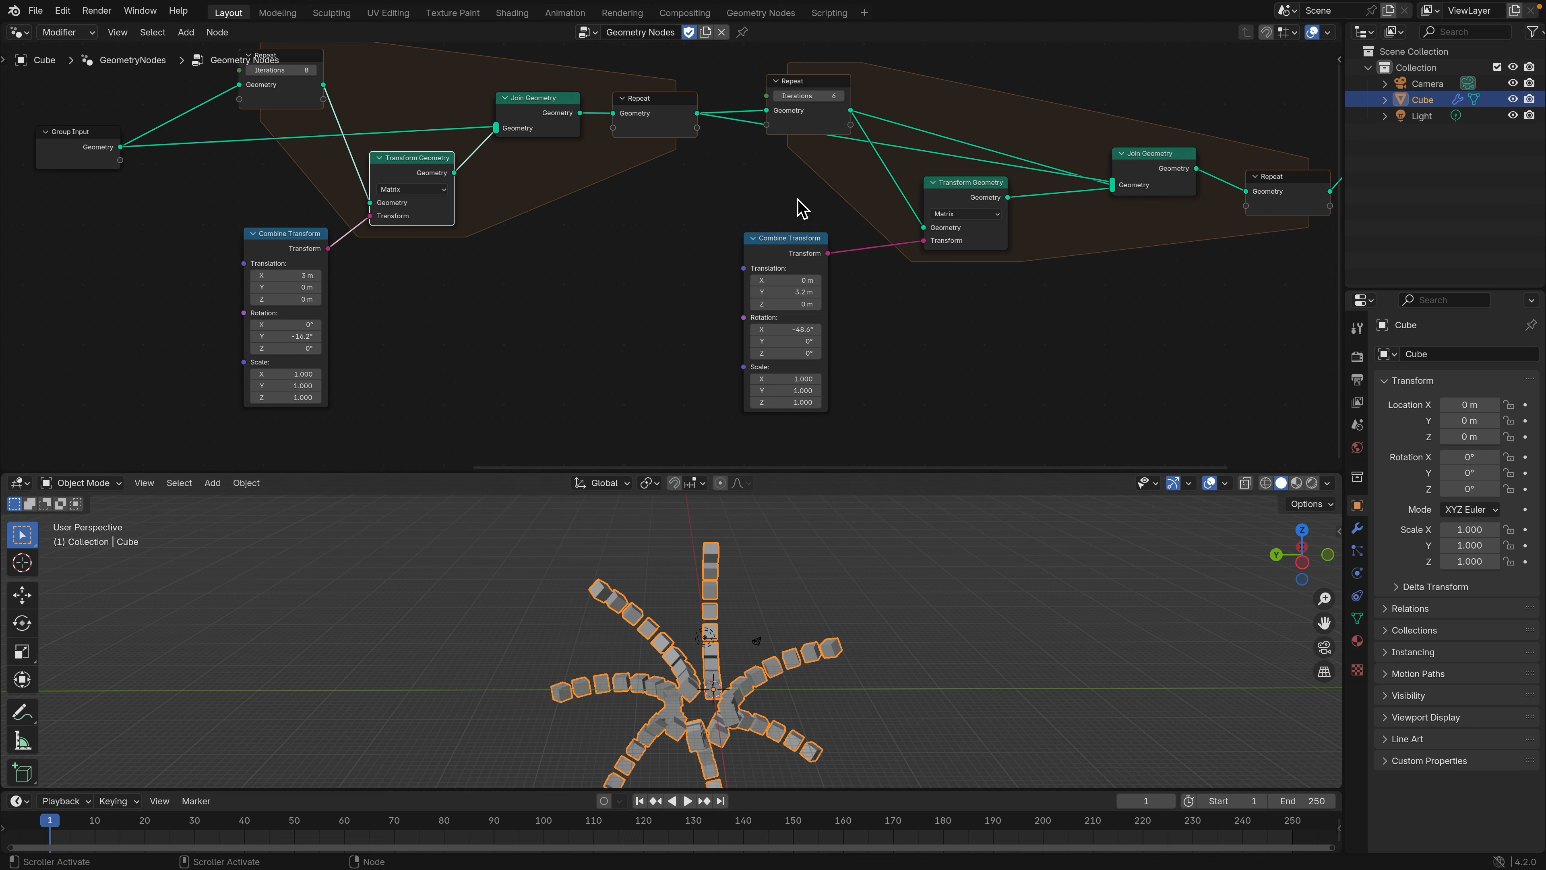
{"action": "middle_click_drag", "start_coordinate": [807, 138], "coordinate": [802, 180]}
{"action": "left_click_drag", "start_coordinate": [803, 139], "coordinate": [864, 138]}
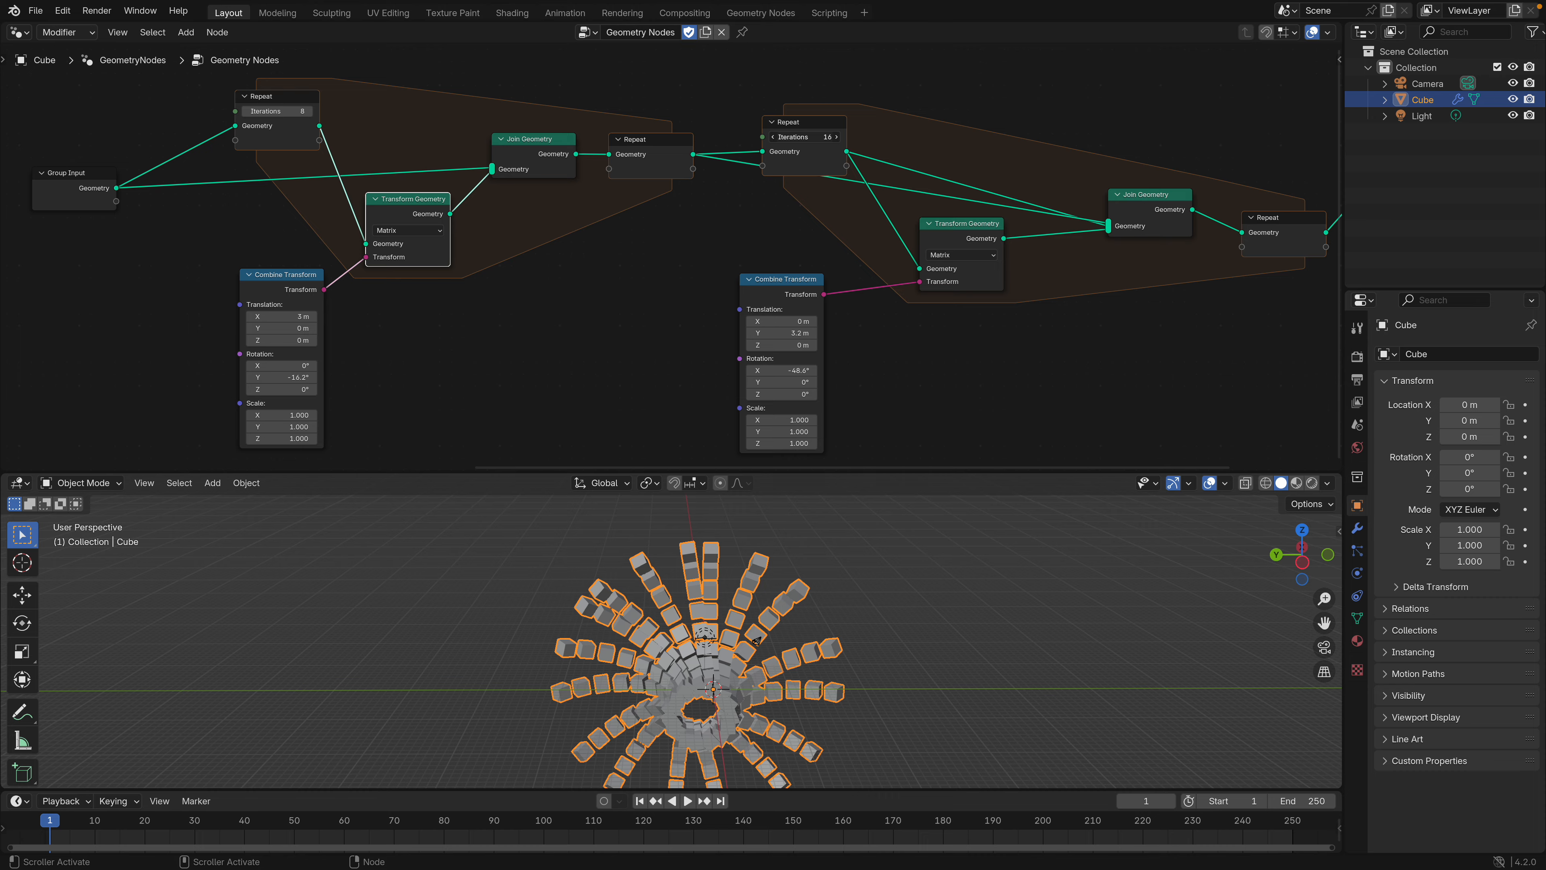
- Switch to the desktop and force quit the unresponsive Blender
{"action": "key", "text": "ctrl+Left"}
{"action": "key", "text": "ctrl+Left"}
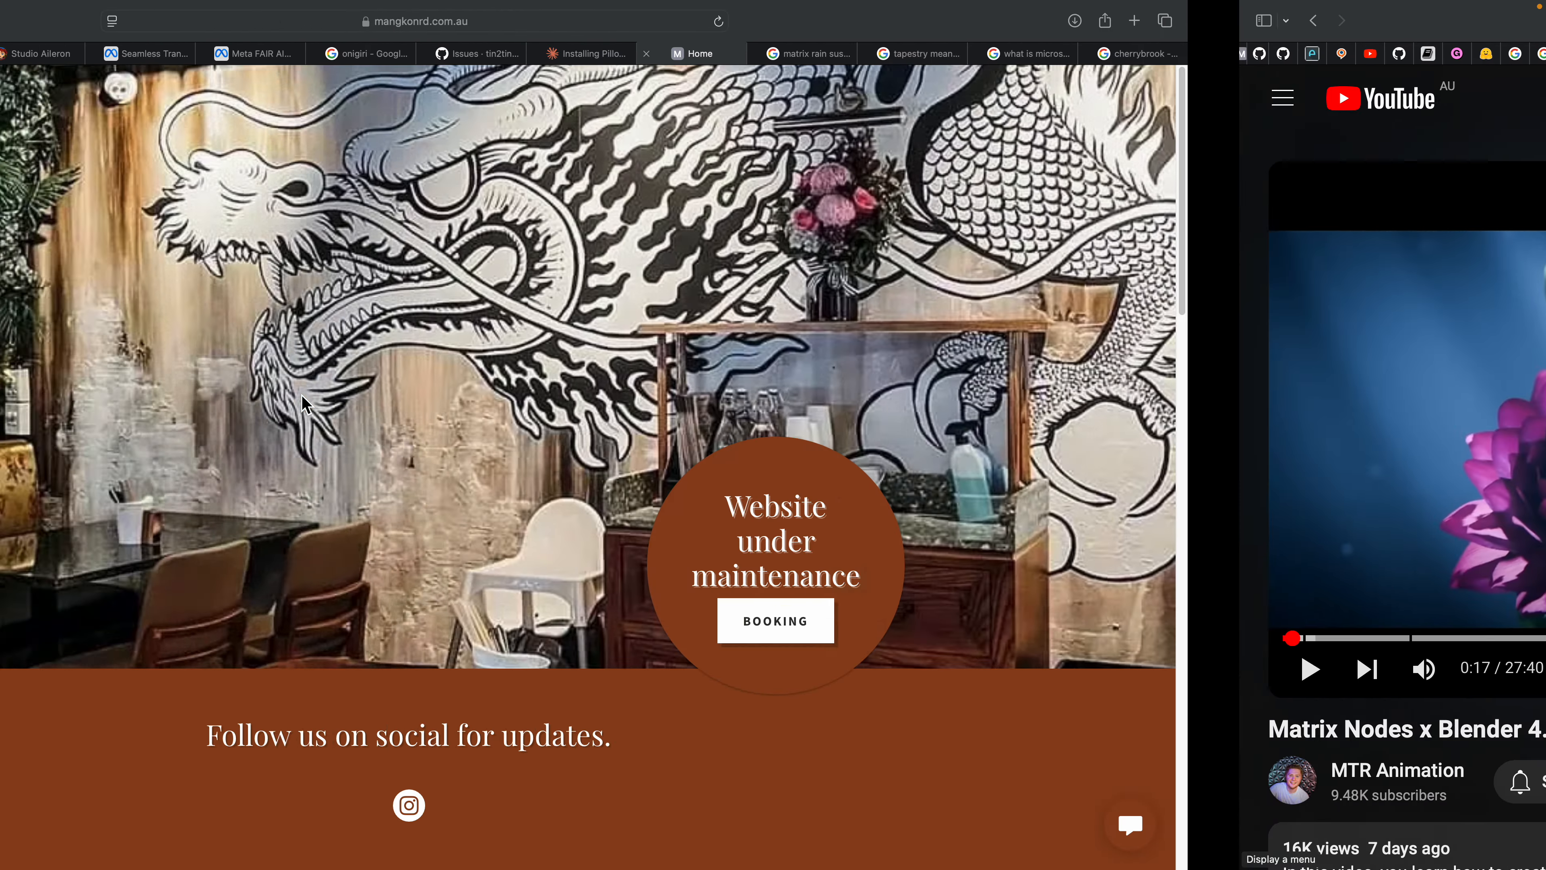
{"action": "key", "text": "ctrl+Left"}
{"action": "key", "text": "super+w"}
{"action": "key", "text": "super+alt+Escape"}
{"action": "left_click", "coordinate": [281, 251]}
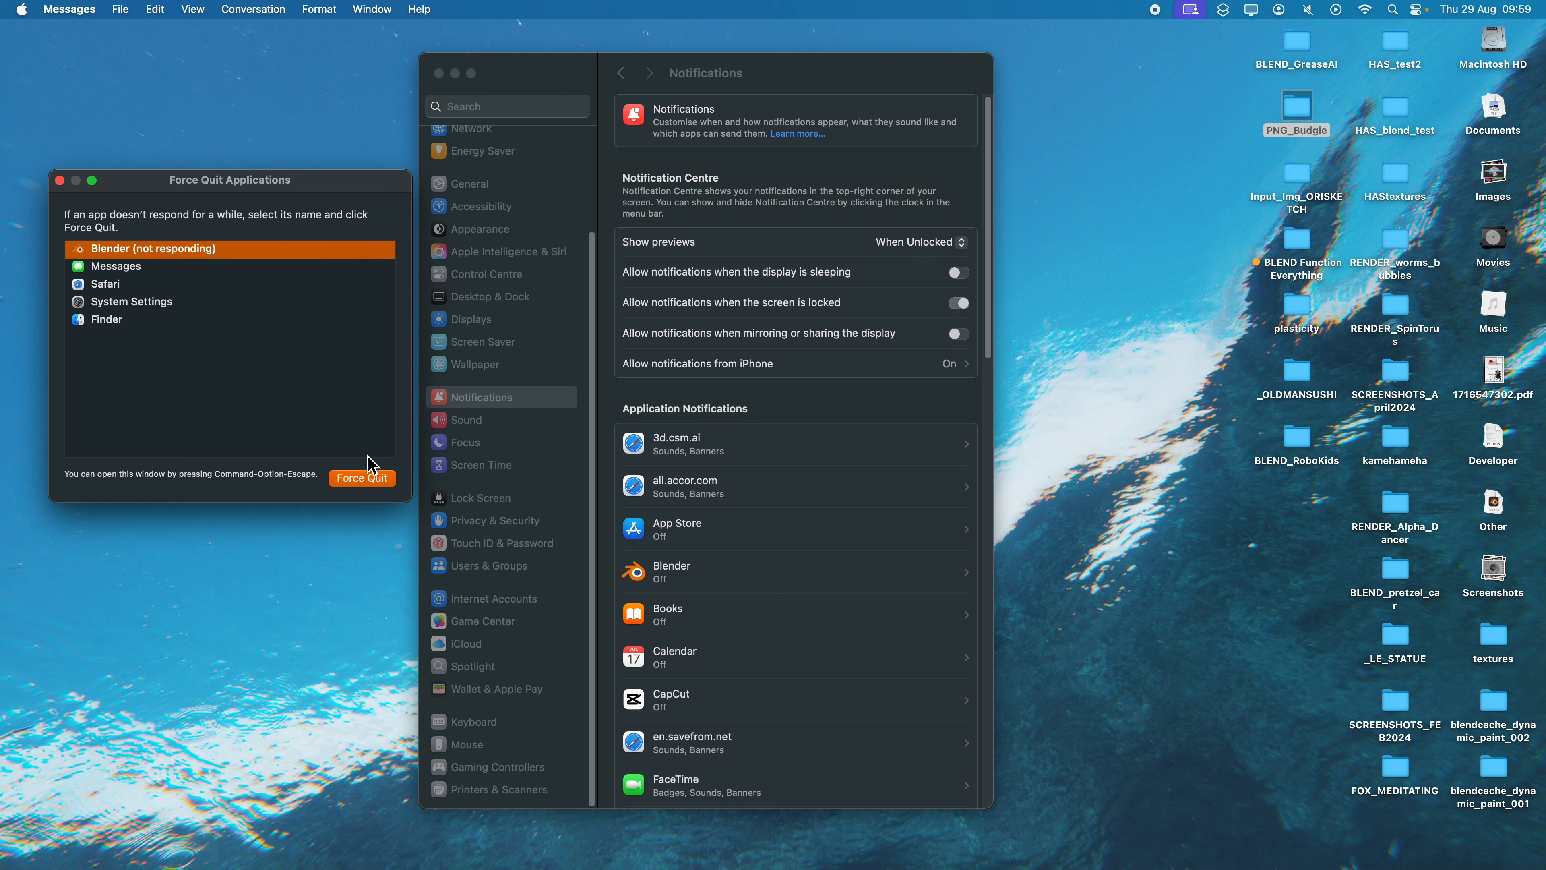
{"action": "left_click", "coordinate": [362, 477]}
{"action": "left_click", "coordinate": [370, 365]}
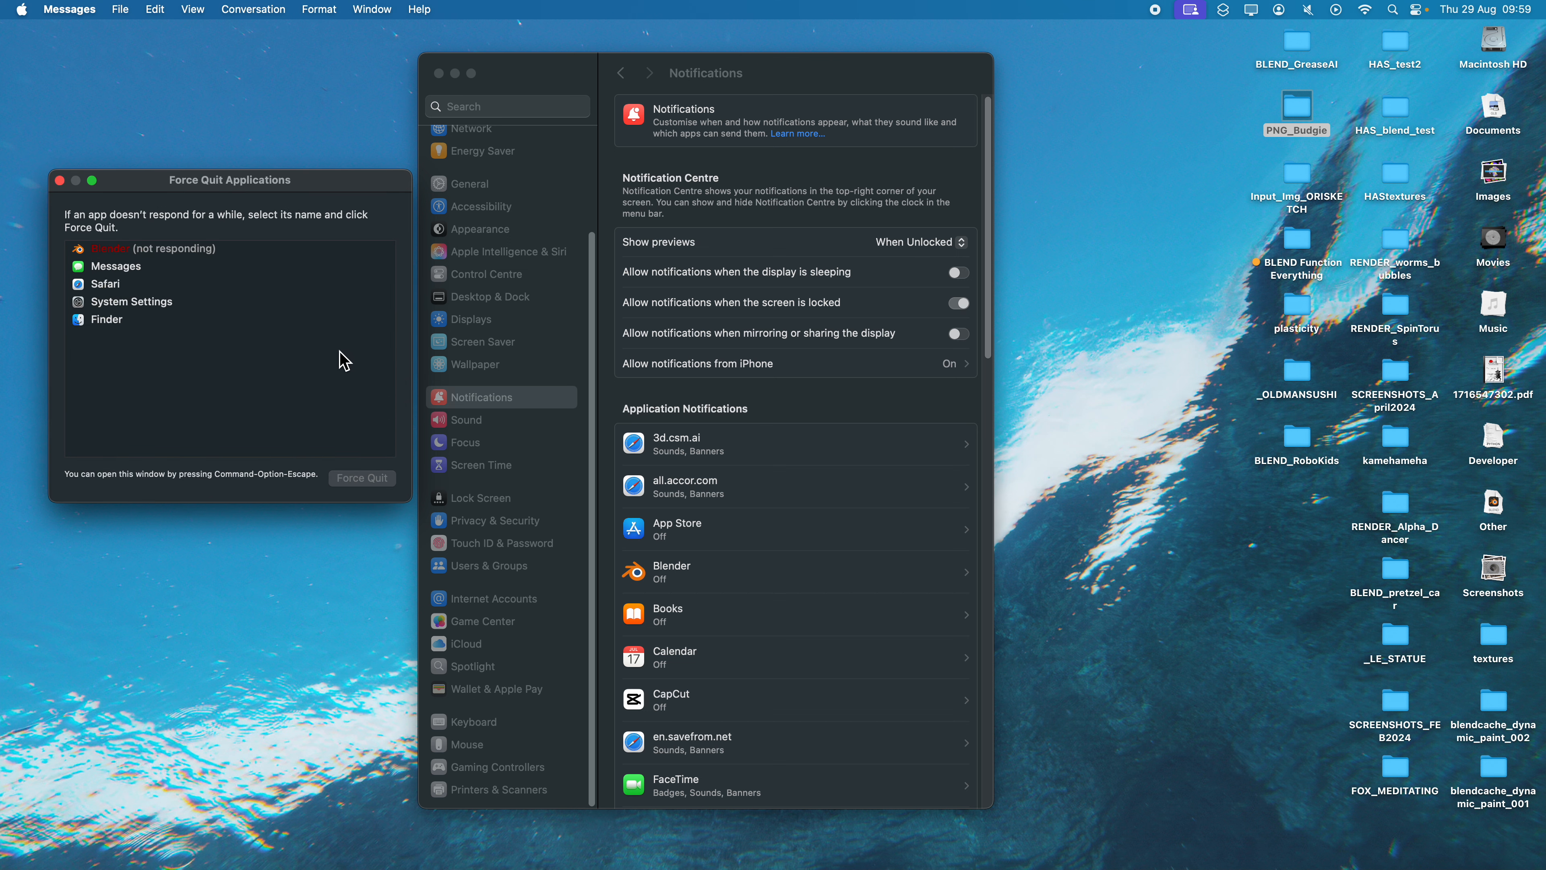
- Force quit Messages and relaunch Blender
{"action": "left_click", "coordinate": [366, 478]}
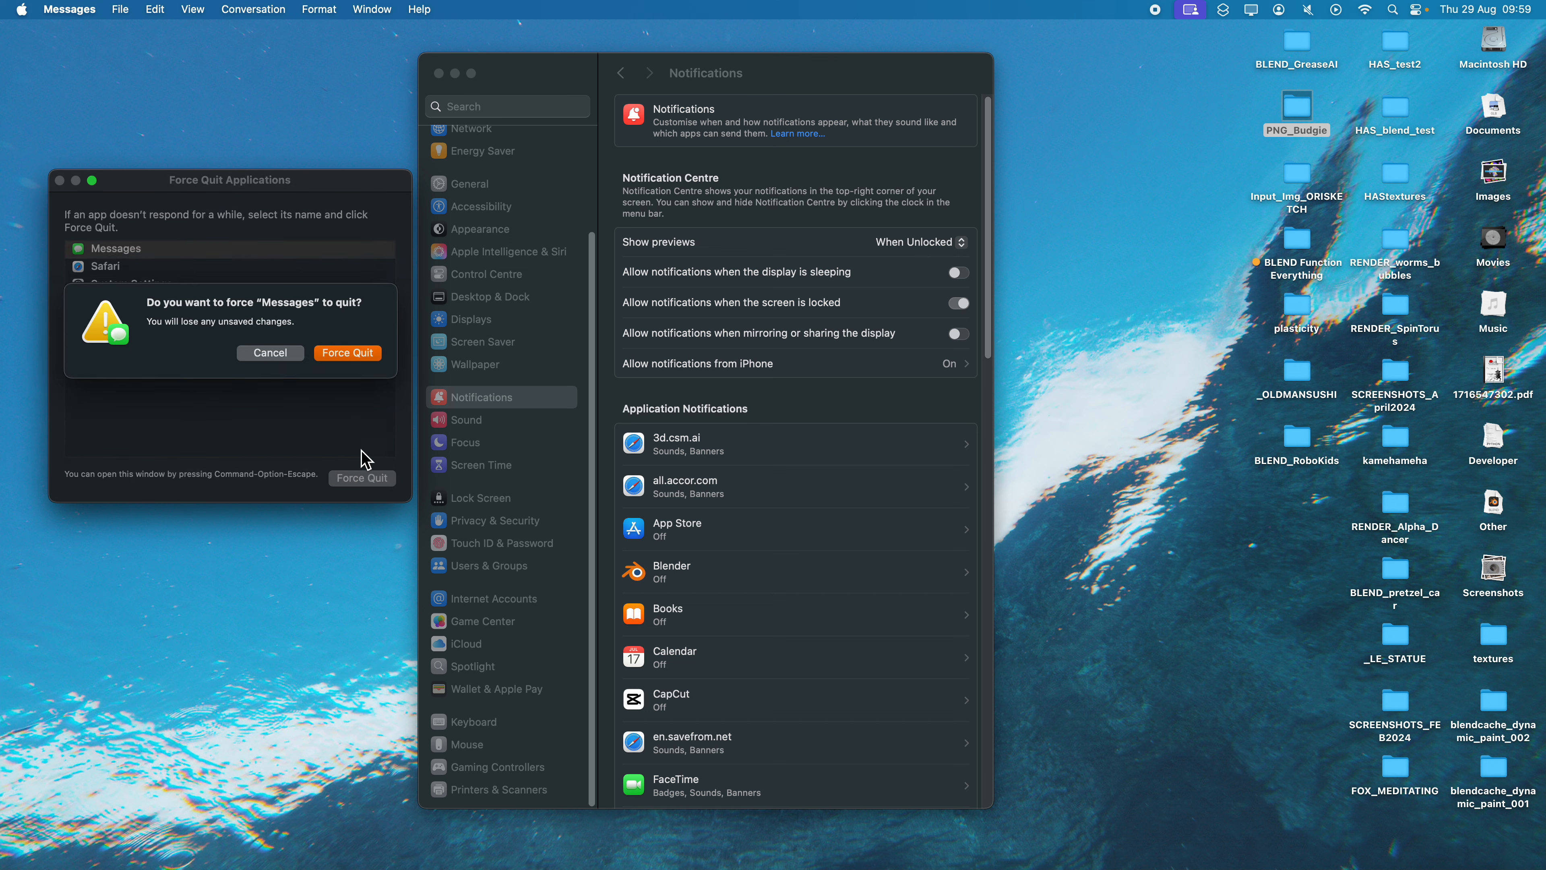
{"action": "left_click", "coordinate": [362, 365]}
{"action": "mouse_move", "coordinate": [1052, 854]}
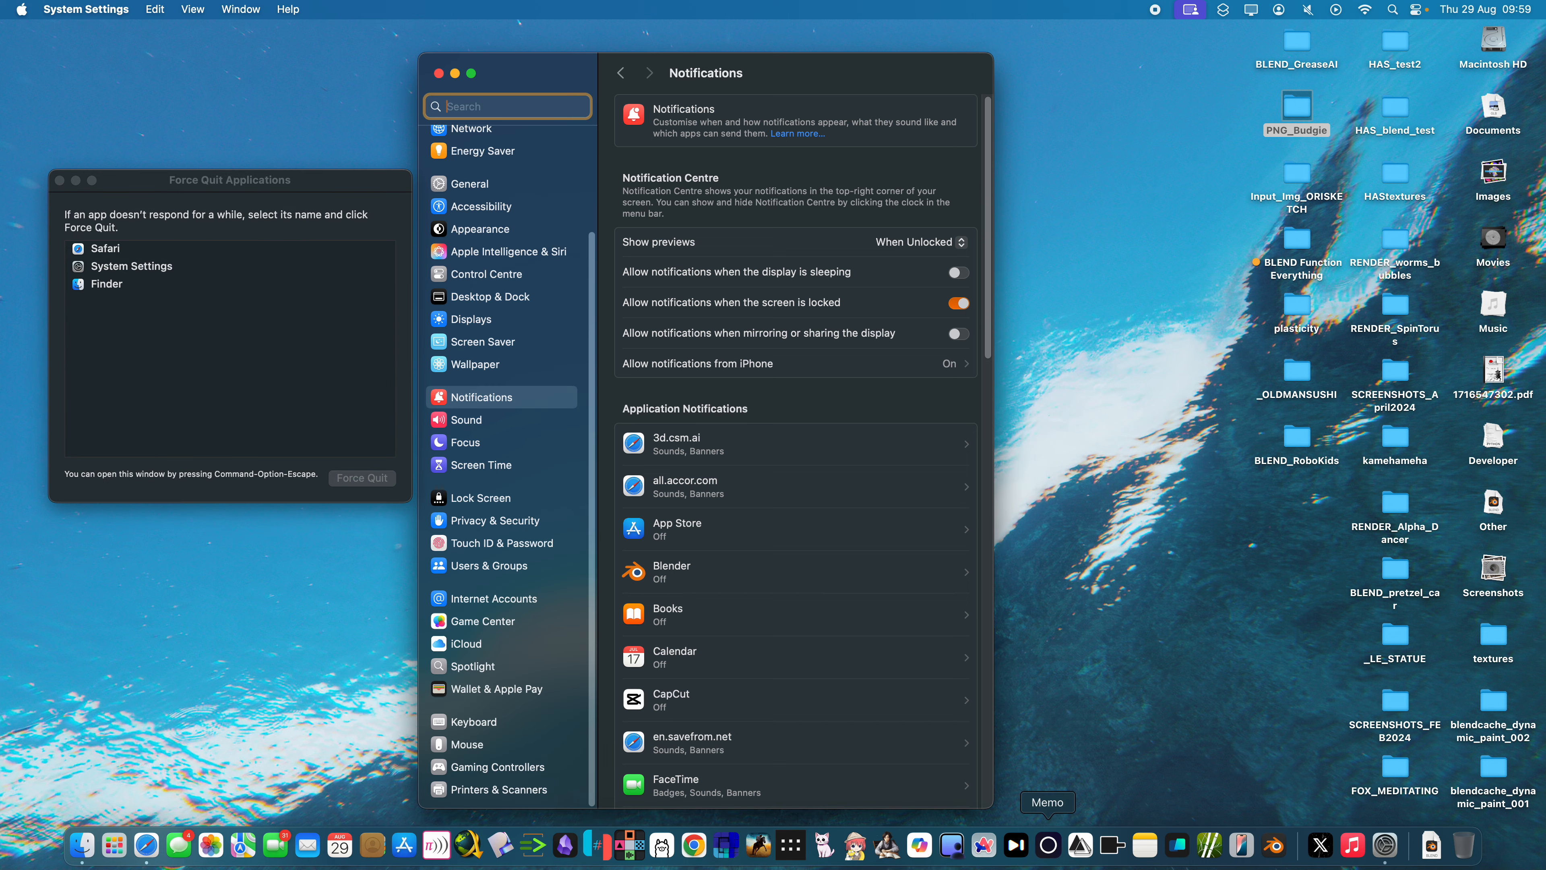
{"action": "left_click", "coordinate": [1279, 849]}
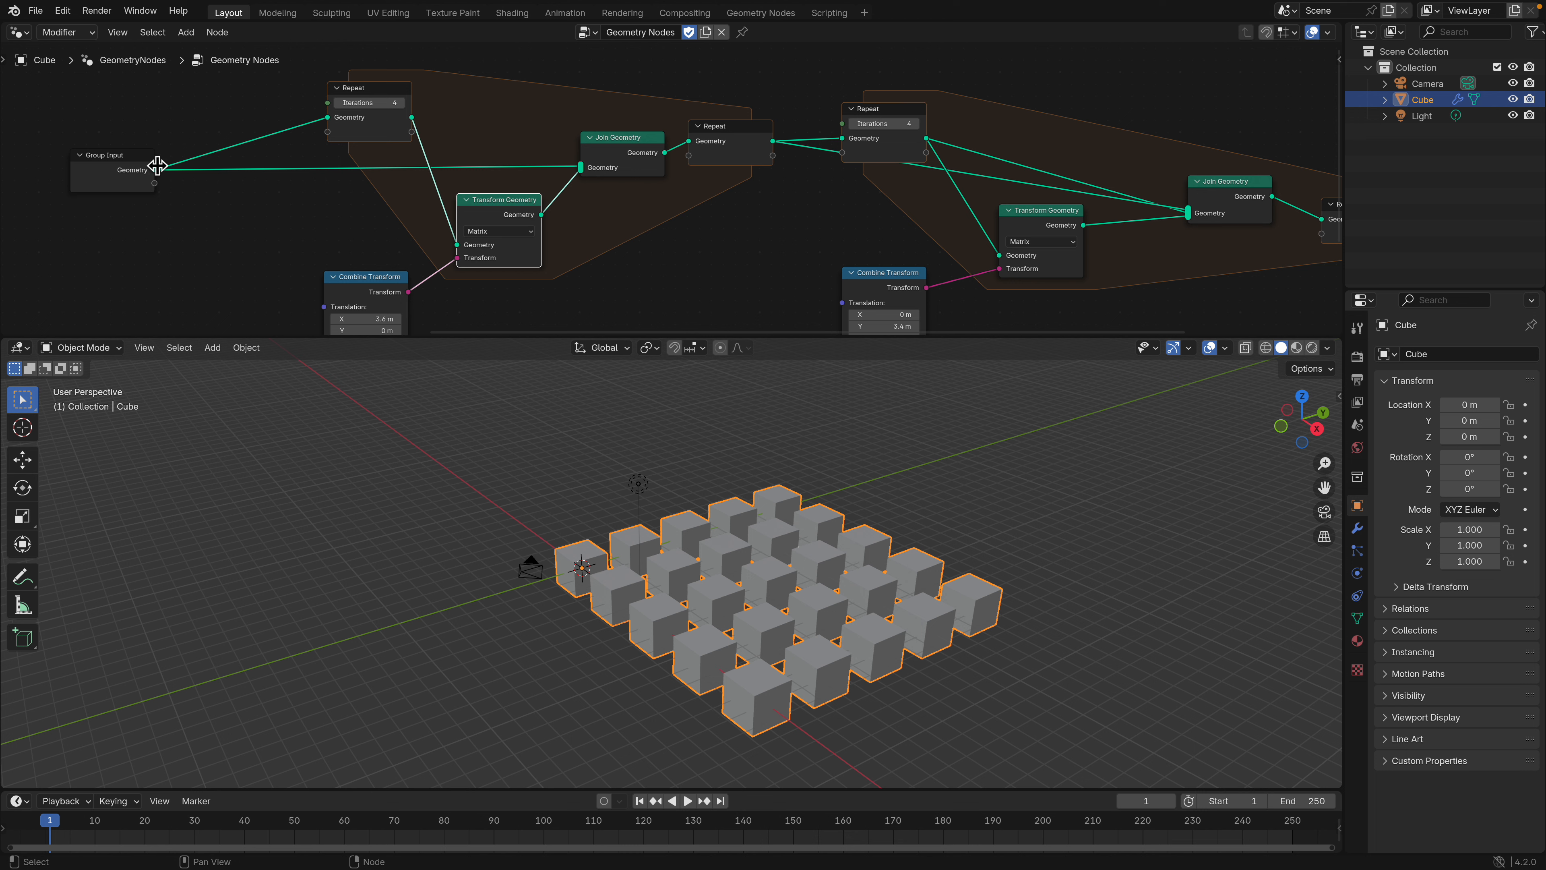
- Move the Group Input node to the left and merge its two outgoing links through one reroute point
{"action": "left_click_drag", "start_coordinate": [120, 161], "coordinate": [49, 162]}
{"action": "key", "text": "Home"}
{"action": "left_click_drag", "start_coordinate": [157, 177], "coordinate": [135, 177]}
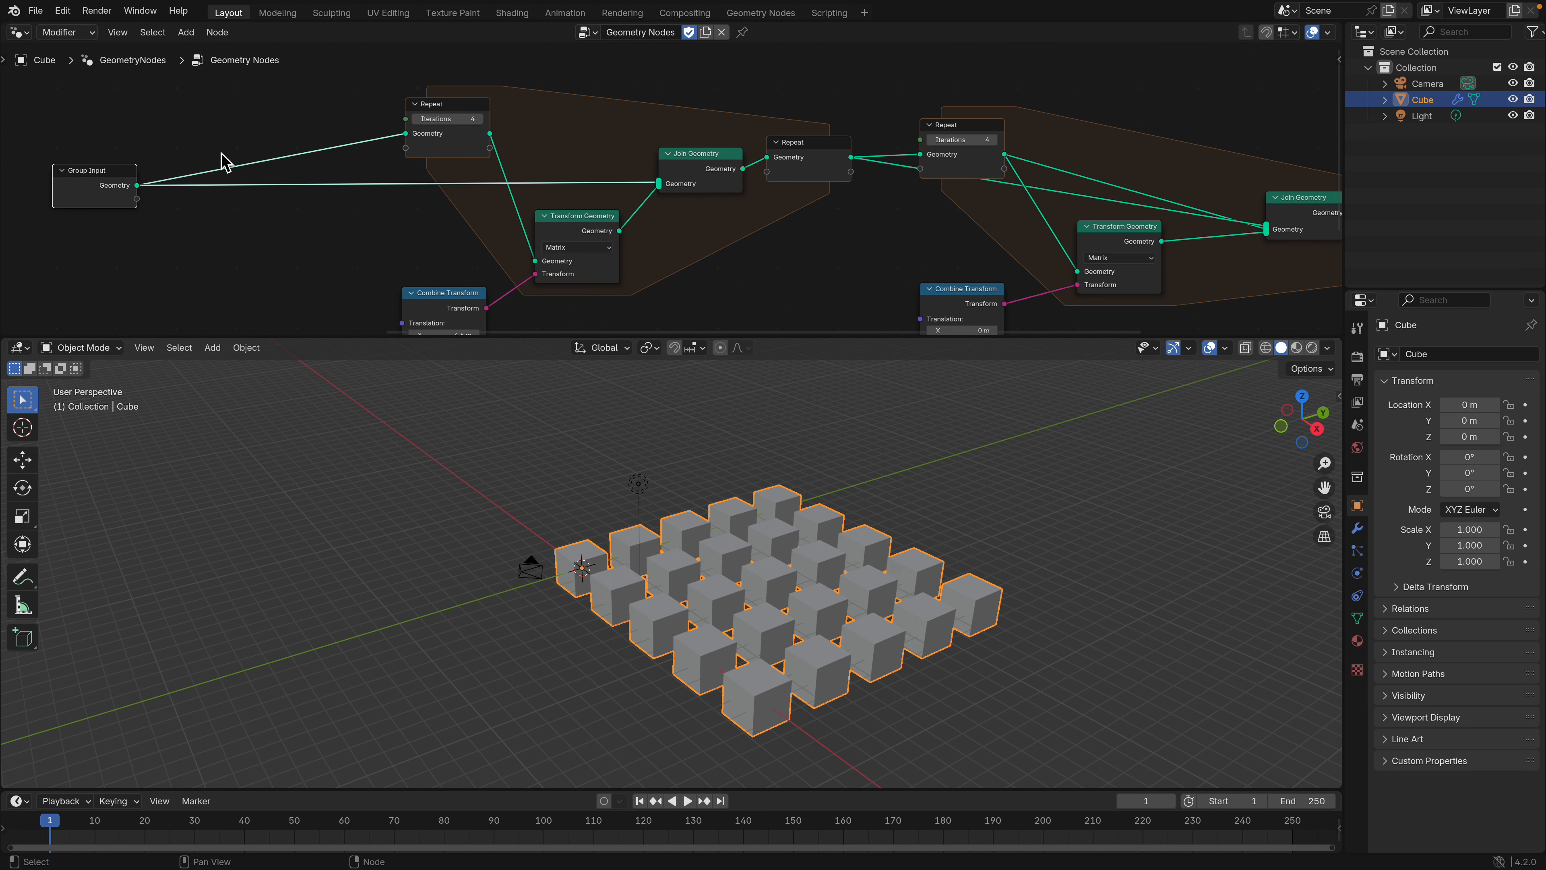
{"action": "right_click_drag", "start_coordinate": [244, 128], "coordinate": [246, 218], "text": "shift"}
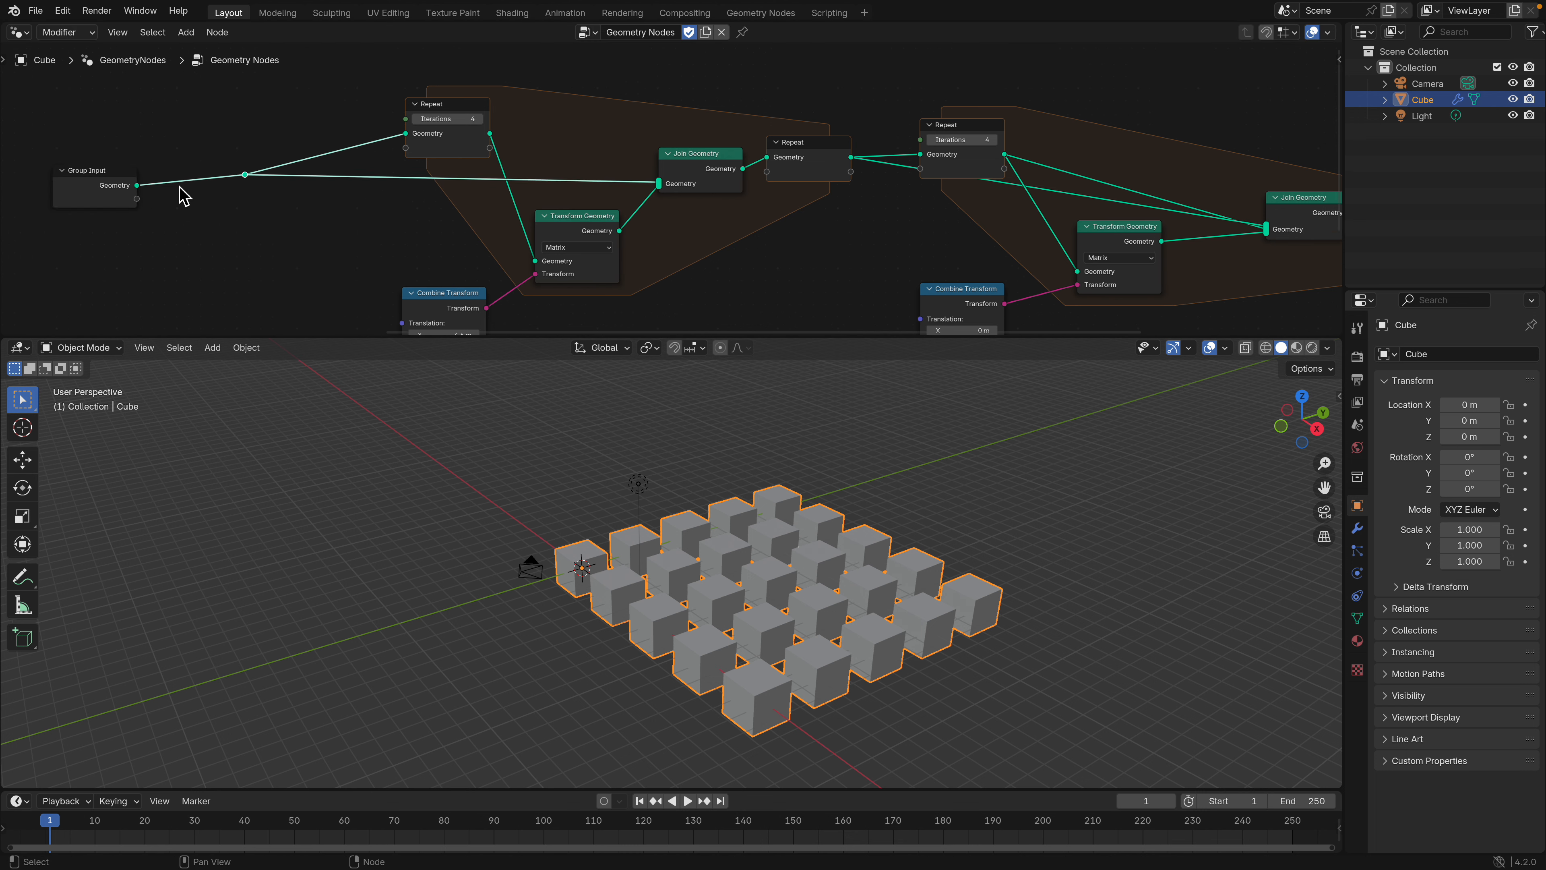
- Insert a Geometry to Instance node between the Group Input node and the reroute point
{"action": "left_click_drag", "start_coordinate": [103, 171], "coordinate": [66, 166]}
{"action": "key", "text": "shift+a"}
{"action": "left_click", "coordinate": [159, 144]}
{"action": "type", "text": "geometry to in"}
{"action": "key", "text": "Return"}
{"action": "left_click", "coordinate": [155, 157]}
- Adjust both Combine Transform nodes, giving the first a 27.2° Y rotation and the second a 6.8 m Y translation
{"action": "middle_click_drag", "start_coordinate": [669, 255], "coordinate": [456, 144]}
{"action": "left_click_drag", "start_coordinate": [263, 254], "coordinate": [310, 254]}
{"action": "left_click_drag", "start_coordinate": [706, 261], "coordinate": [645, 261]}
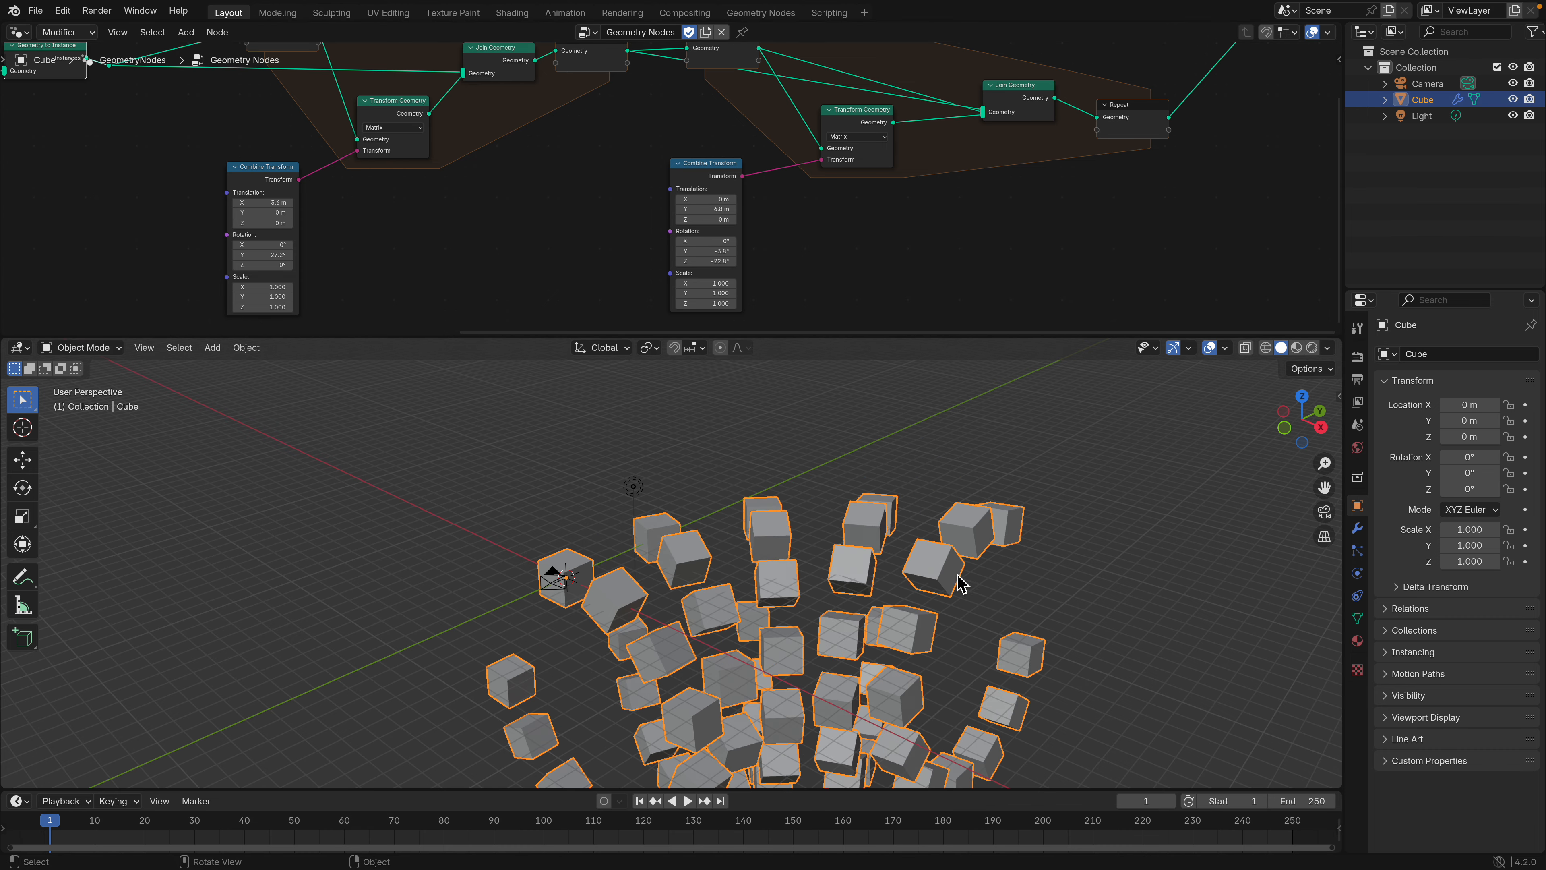
- Vary the iterations of the second Repeat zone with the instanced cubes
{"action": "scroll", "coordinate": [960, 584], "scroll_direction": "down", "scroll_amount": 2}
{"action": "middle_click_drag", "start_coordinate": [960, 584], "coordinate": [910, 557]}
{"action": "middle_click_drag", "start_coordinate": [771, 182], "coordinate": [739, 261]}
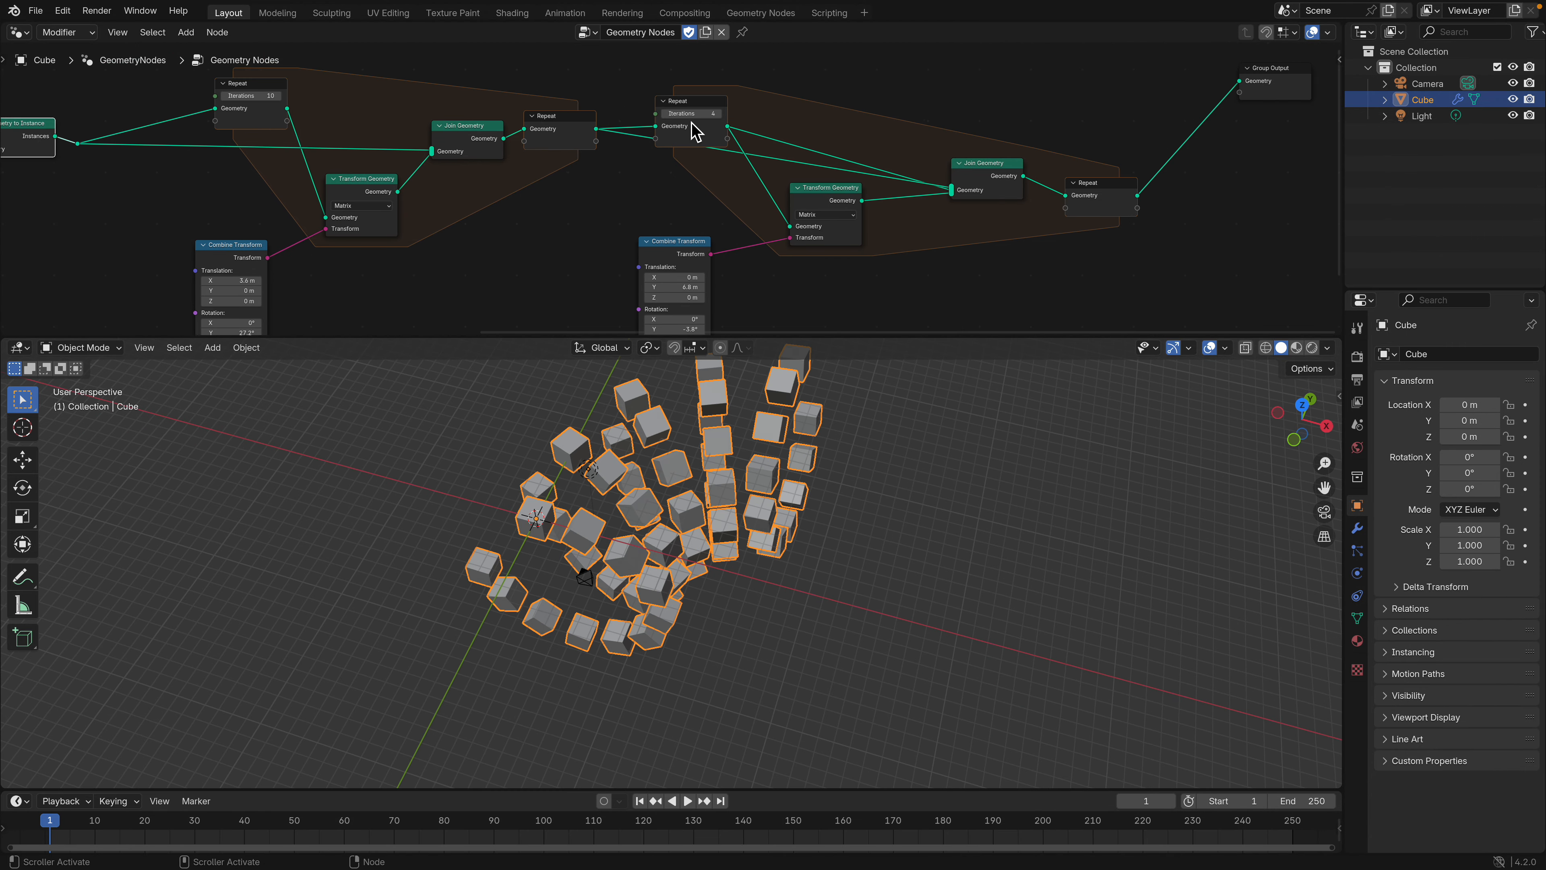
{"action": "left_click_drag", "start_coordinate": [692, 114], "coordinate": [657, 122]}
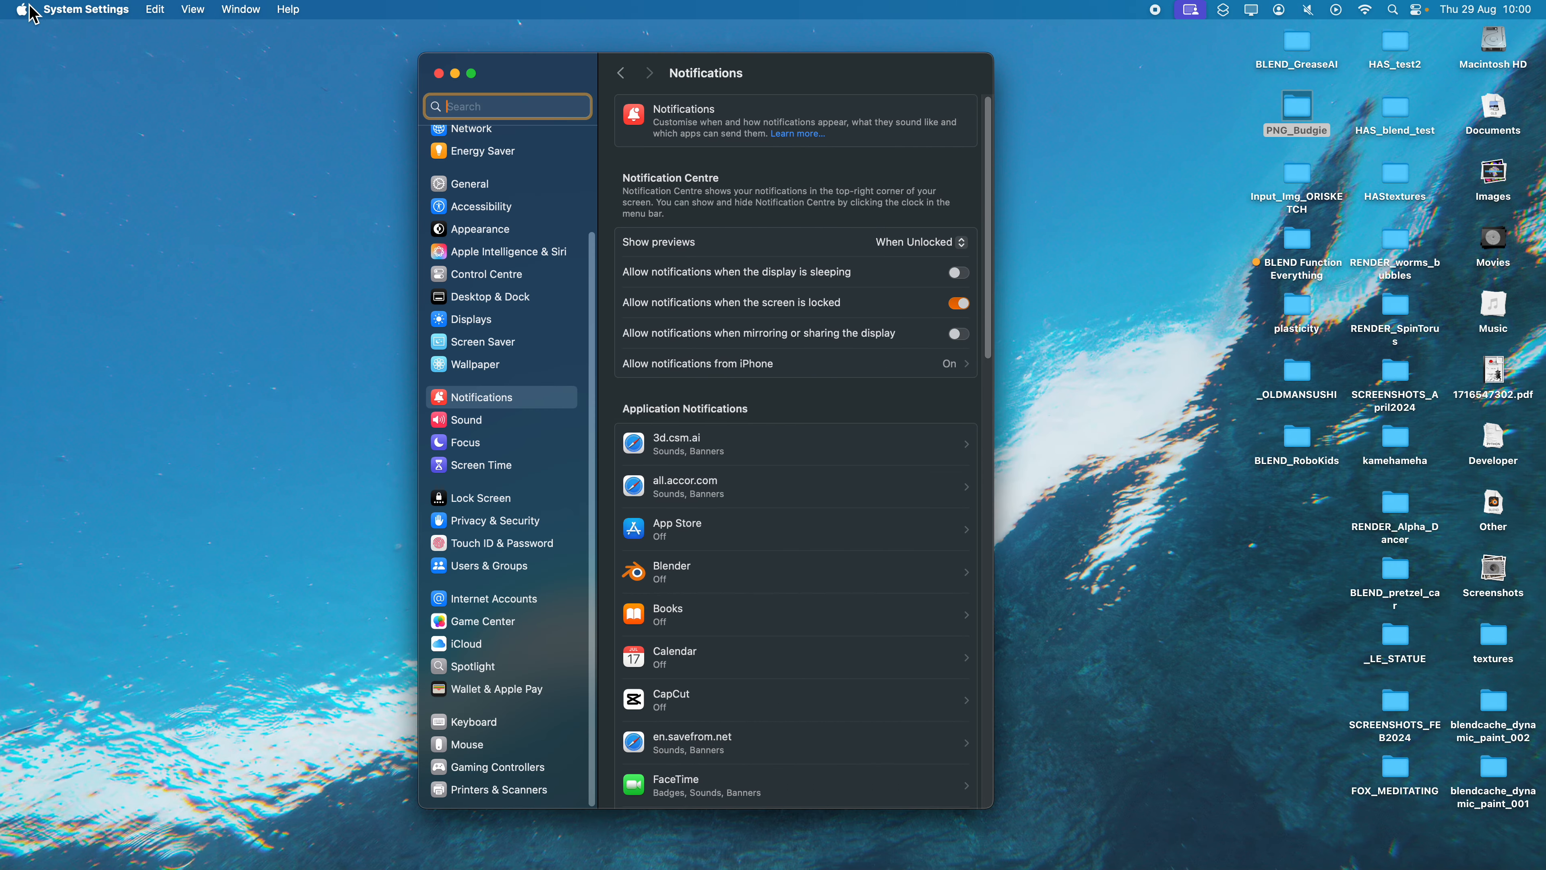
- Open the Force Quit Applications window and force quit Blender again
{"action": "left_click", "coordinate": [21, 9]}
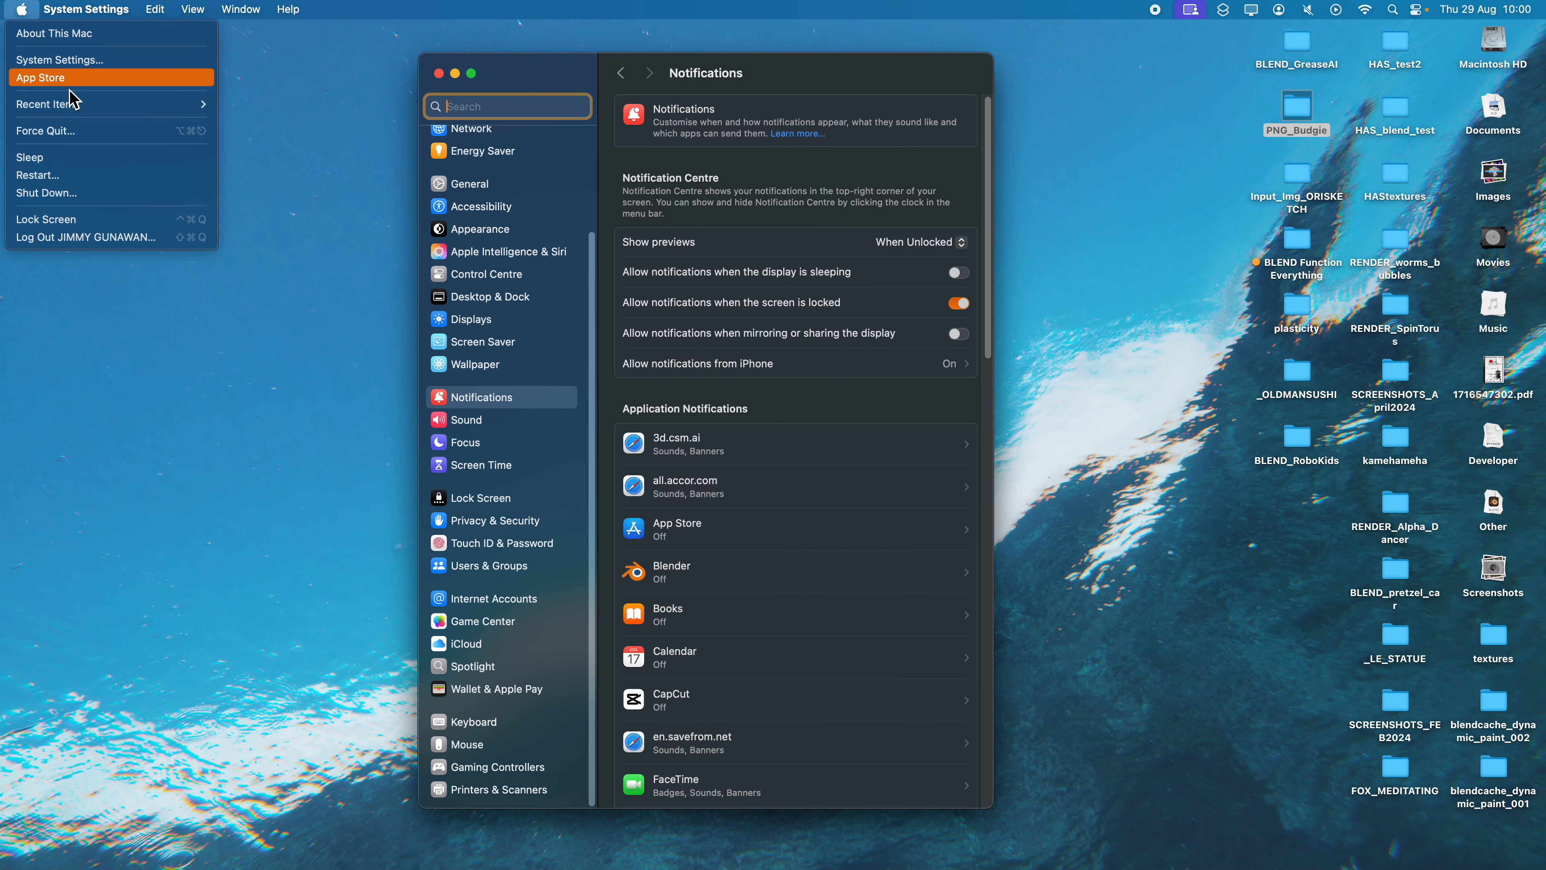
{"action": "left_click", "coordinate": [173, 251]}
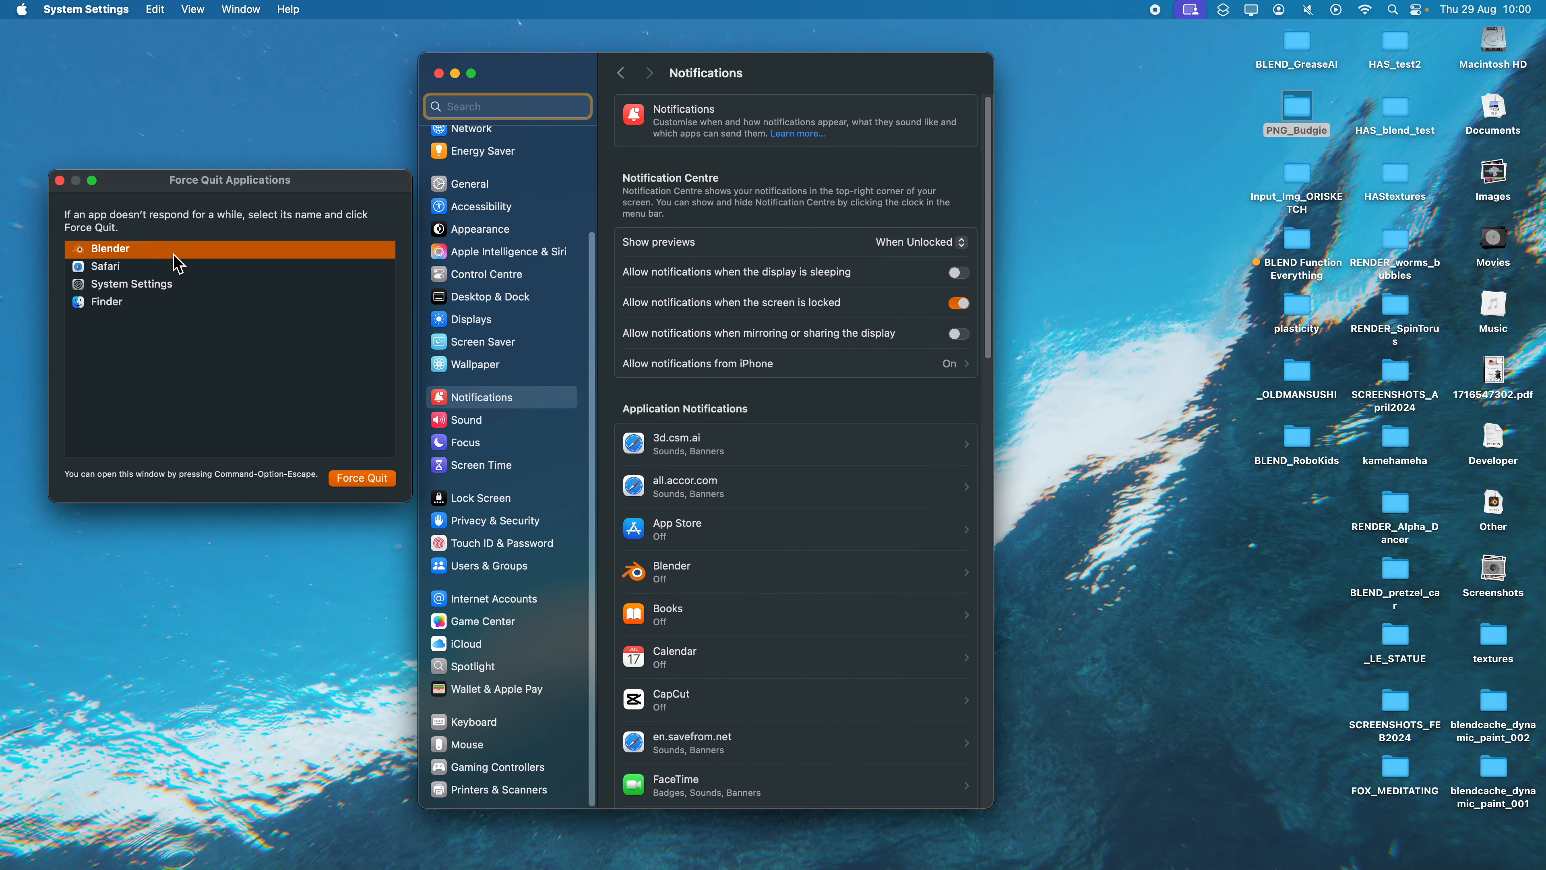
{"action": "left_click", "coordinate": [362, 478]}
{"action": "left_click", "coordinate": [347, 356]}
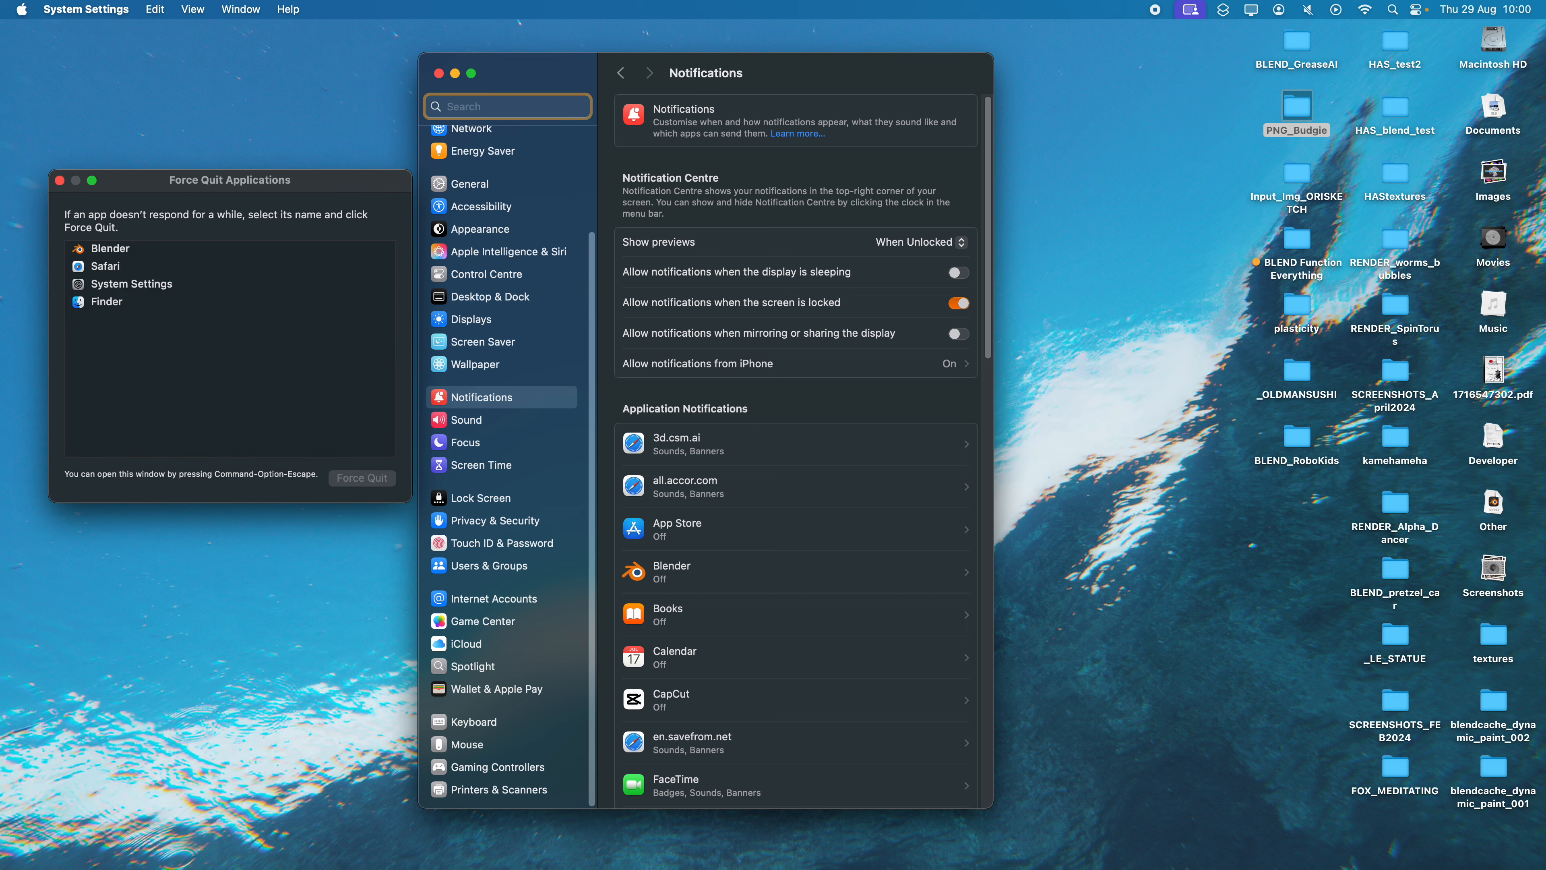
- Relaunch Blender, then close the Force Quit Applications window and dismiss the splash screen
{"action": "left_click", "coordinate": [1274, 845]}
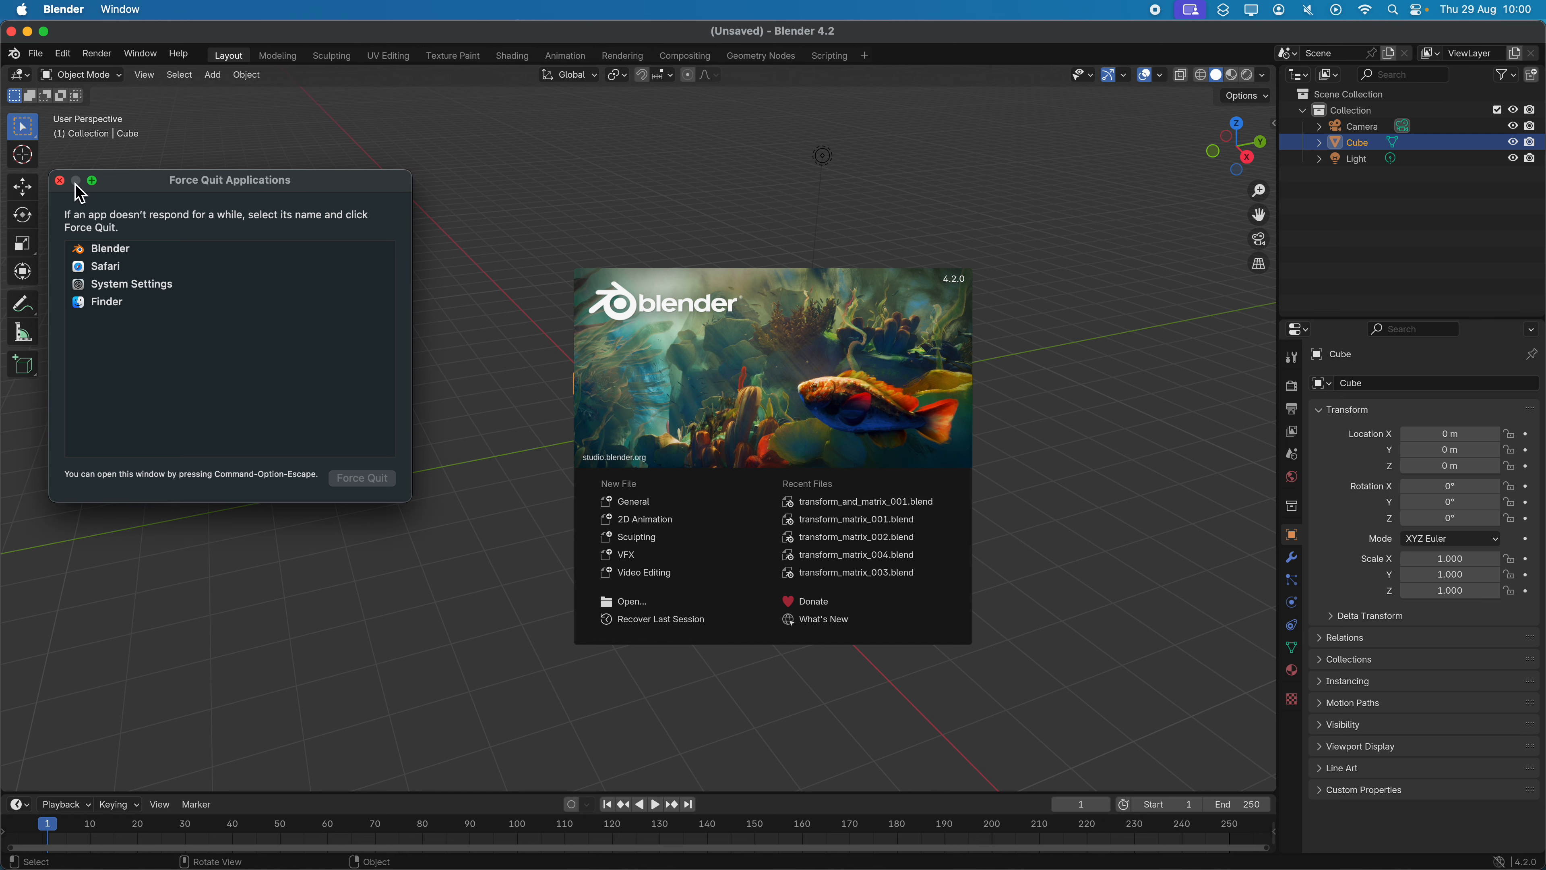
{"action": "left_click", "coordinate": [59, 180]}
{"action": "left_click", "coordinate": [182, 147]}
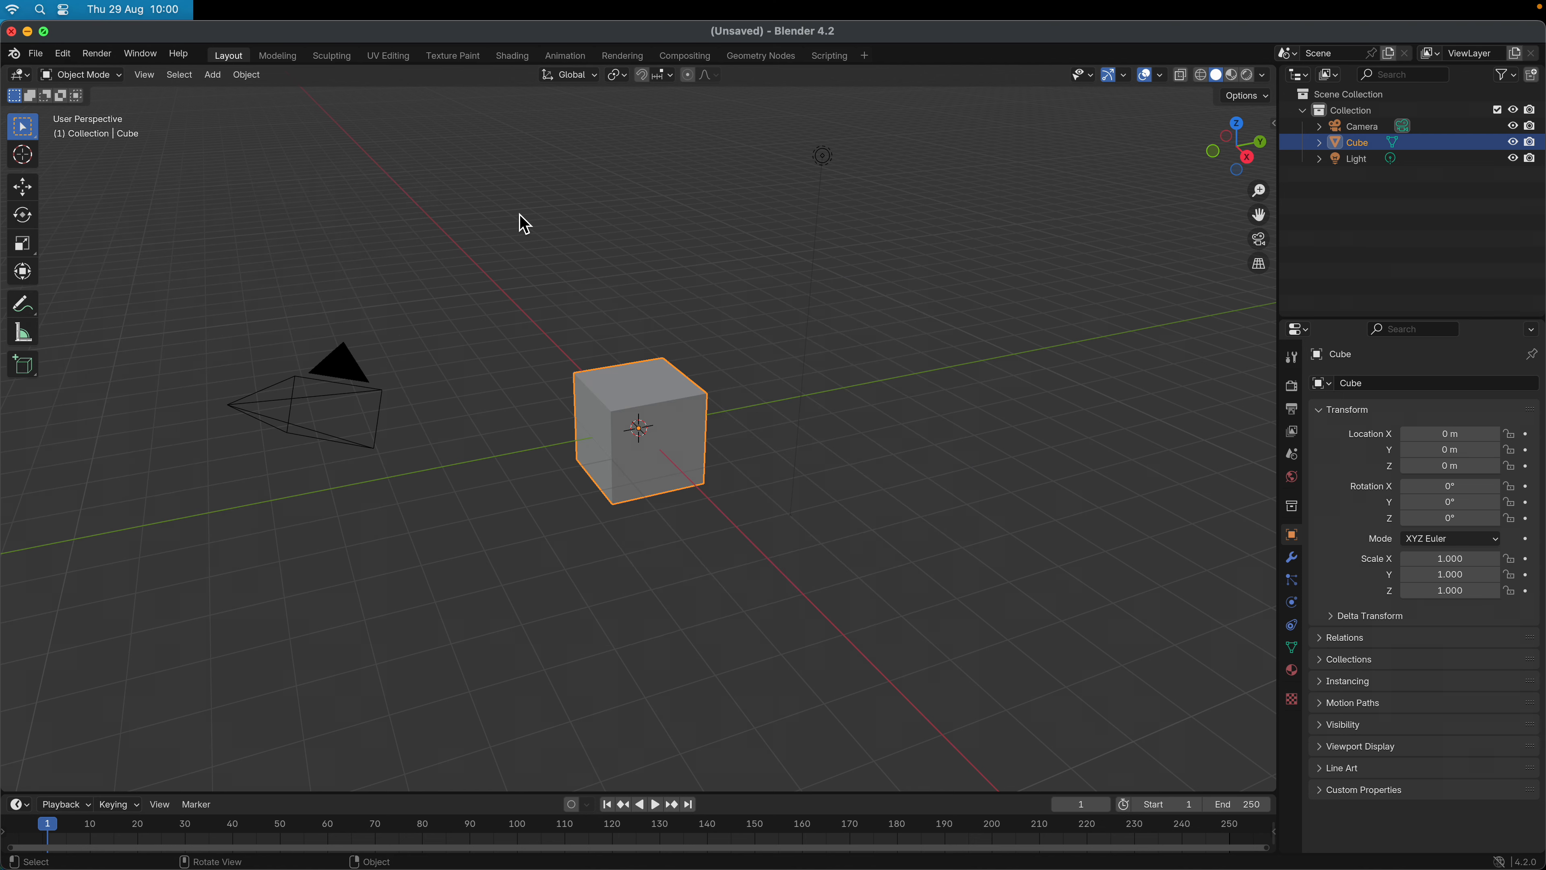
- Split the 3D viewport into upper and lower areas and turn the upper one into a Geometry Node Editor
{"action": "middle_click_drag", "start_coordinate": [1043, 288], "coordinate": [855, 271]}
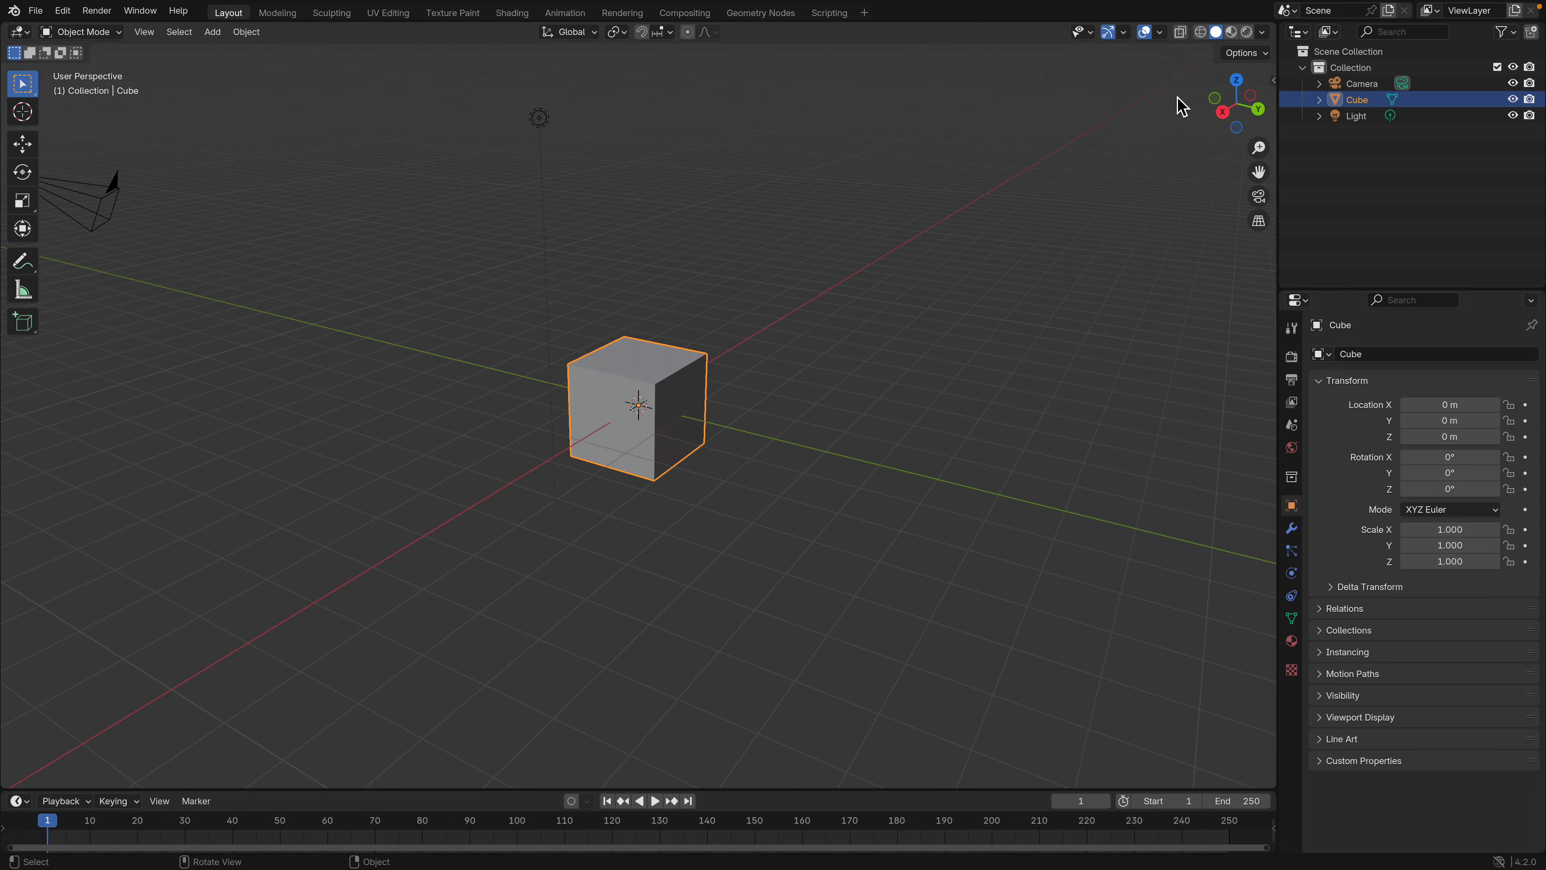
{"action": "left_click_drag", "start_coordinate": [1277, 33], "coordinate": [1208, 368]}
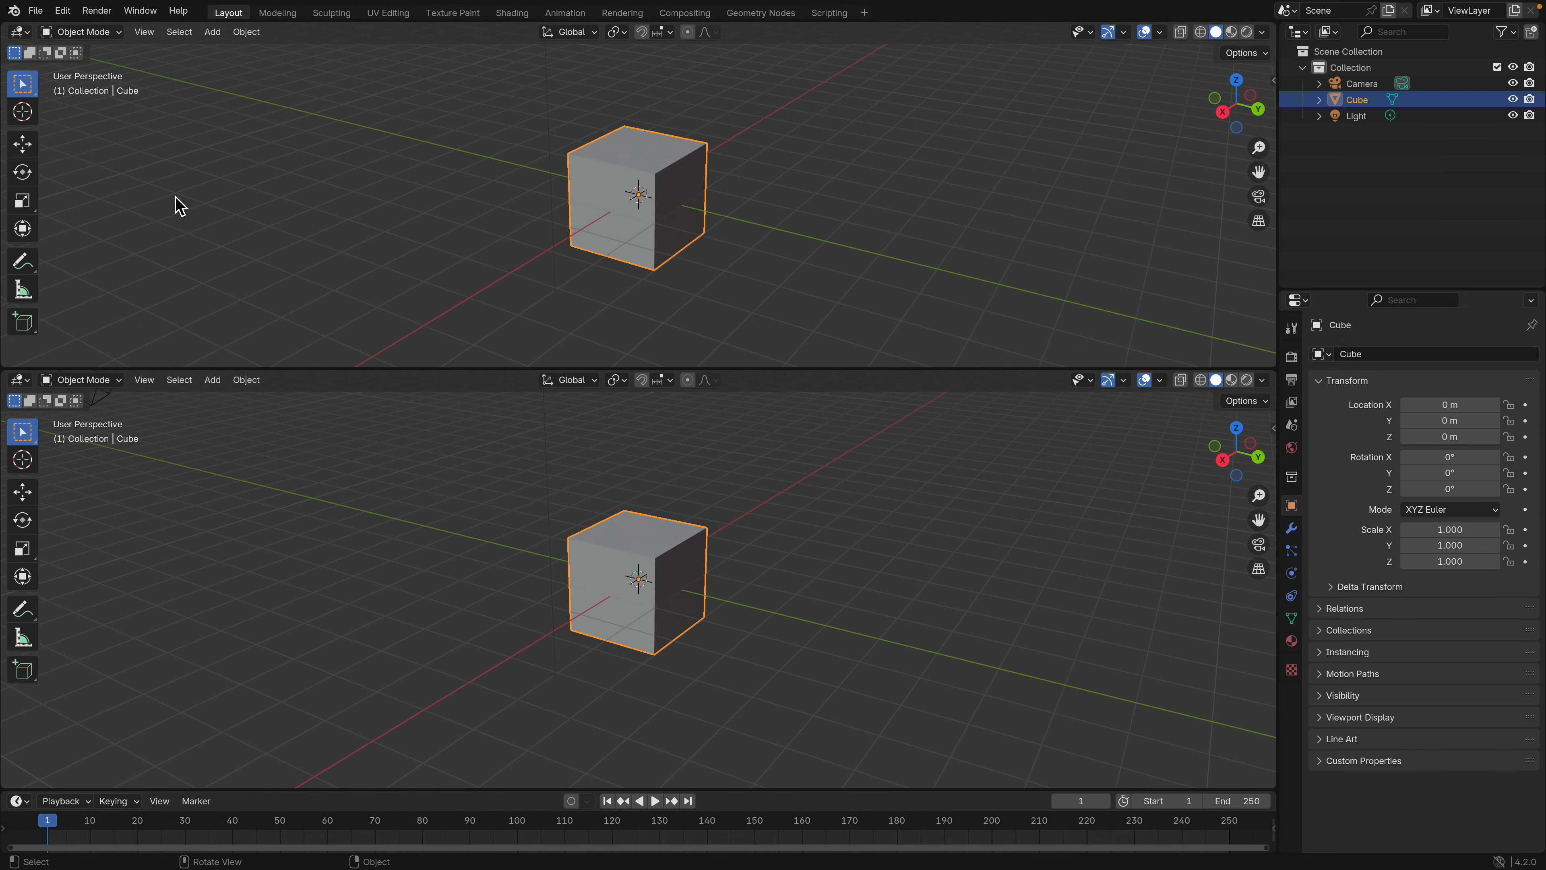
{"action": "left_click", "coordinate": [20, 35]}
{"action": "left_click", "coordinate": [68, 165]}
{"action": "left_click", "coordinate": [21, 34]}
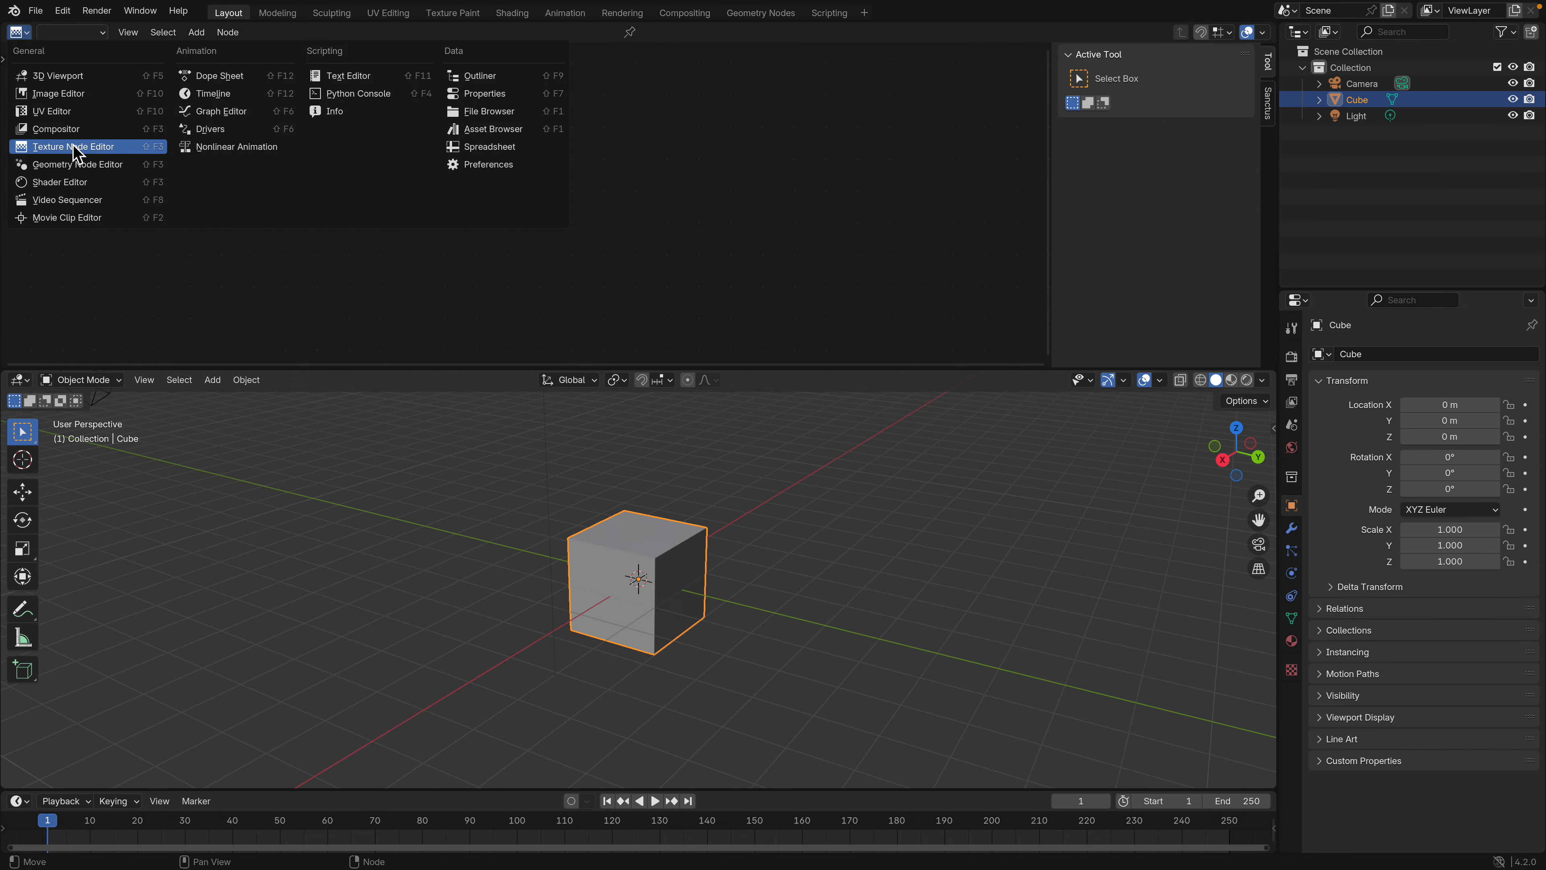
{"action": "left_click", "coordinate": [68, 165]}
- Create a new geometry node tree on the cube and add a Transform Geometry node
{"action": "left_click", "coordinate": [633, 32]}
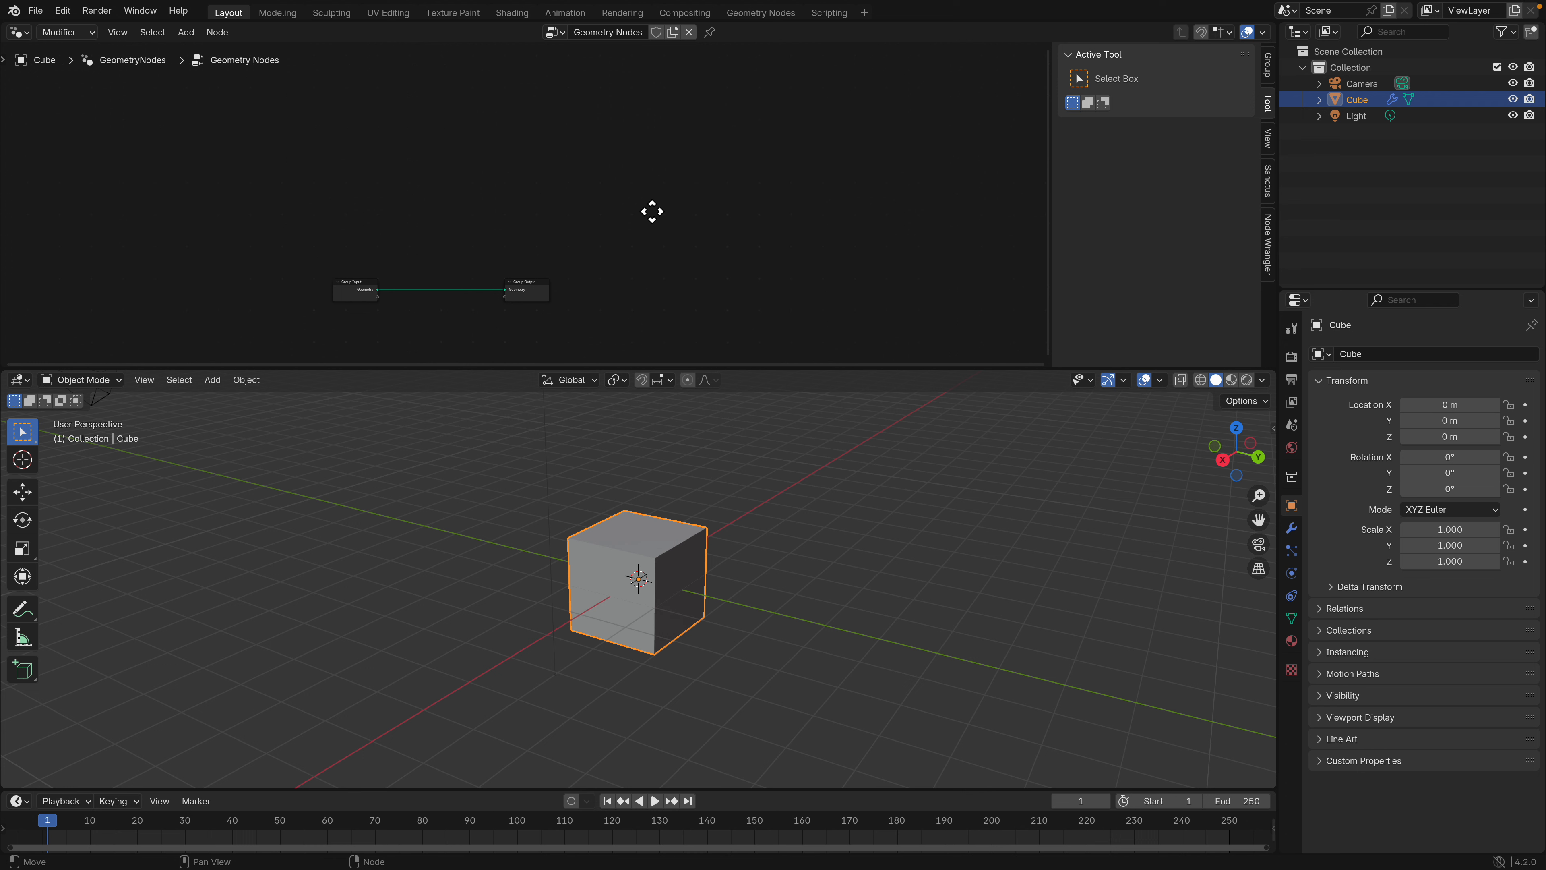
{"action": "key", "text": "shift+a"}
{"action": "type", "text": "tran"}
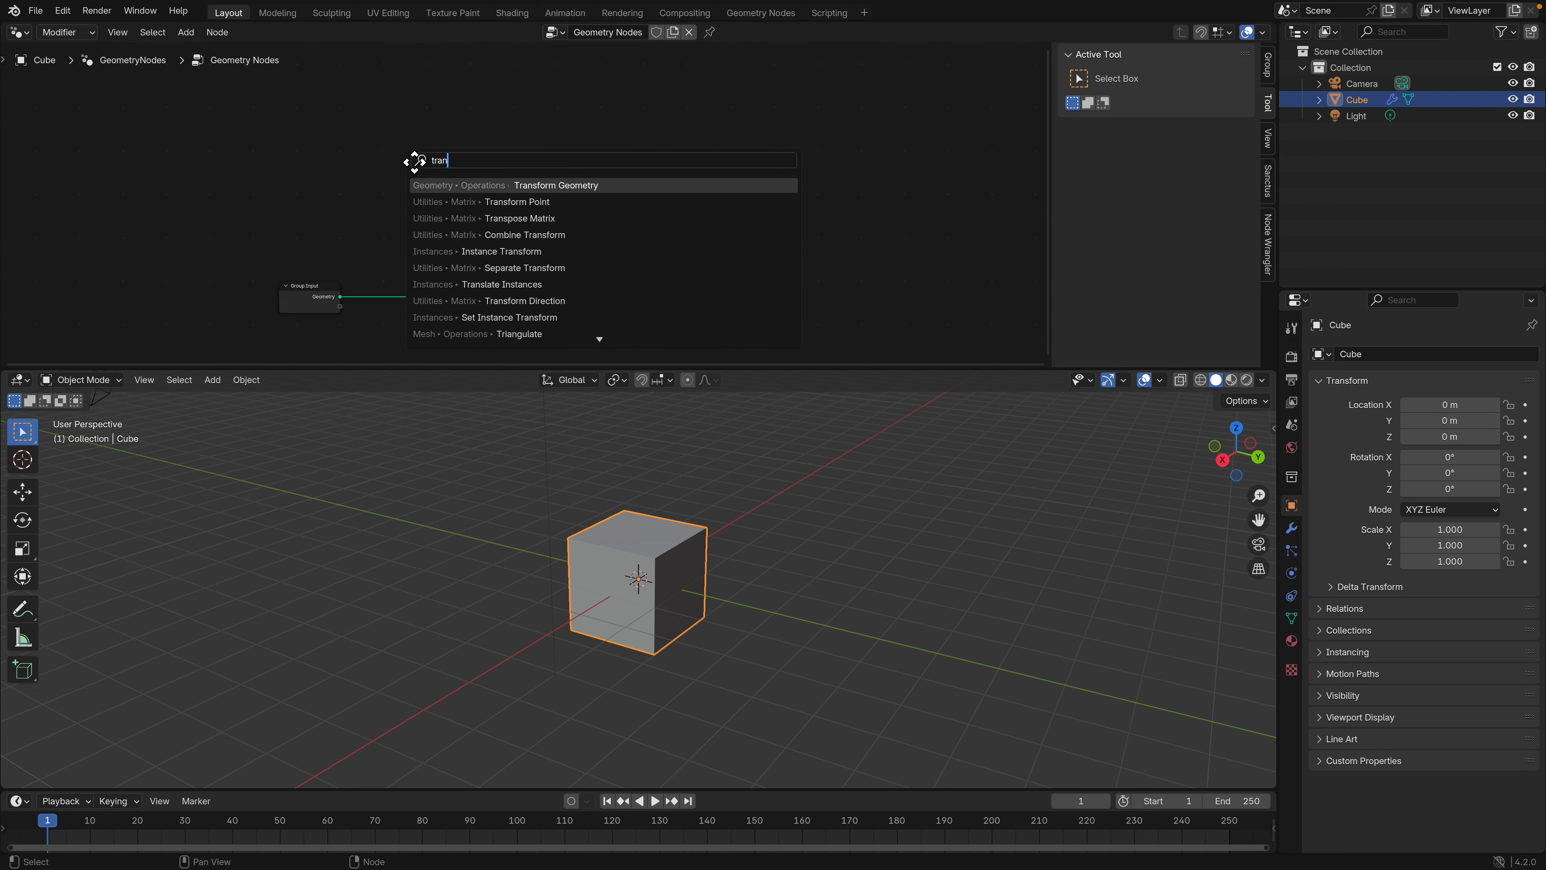
{"action": "key", "text": "Return"}
{"action": "left_click", "coordinate": [407, 137]}
- Enlarge the node editor and spread out the Group Input, Group Output and Transform Geometry nodes
{"action": "left_click_drag", "start_coordinate": [592, 372], "coordinate": [590, 524]}
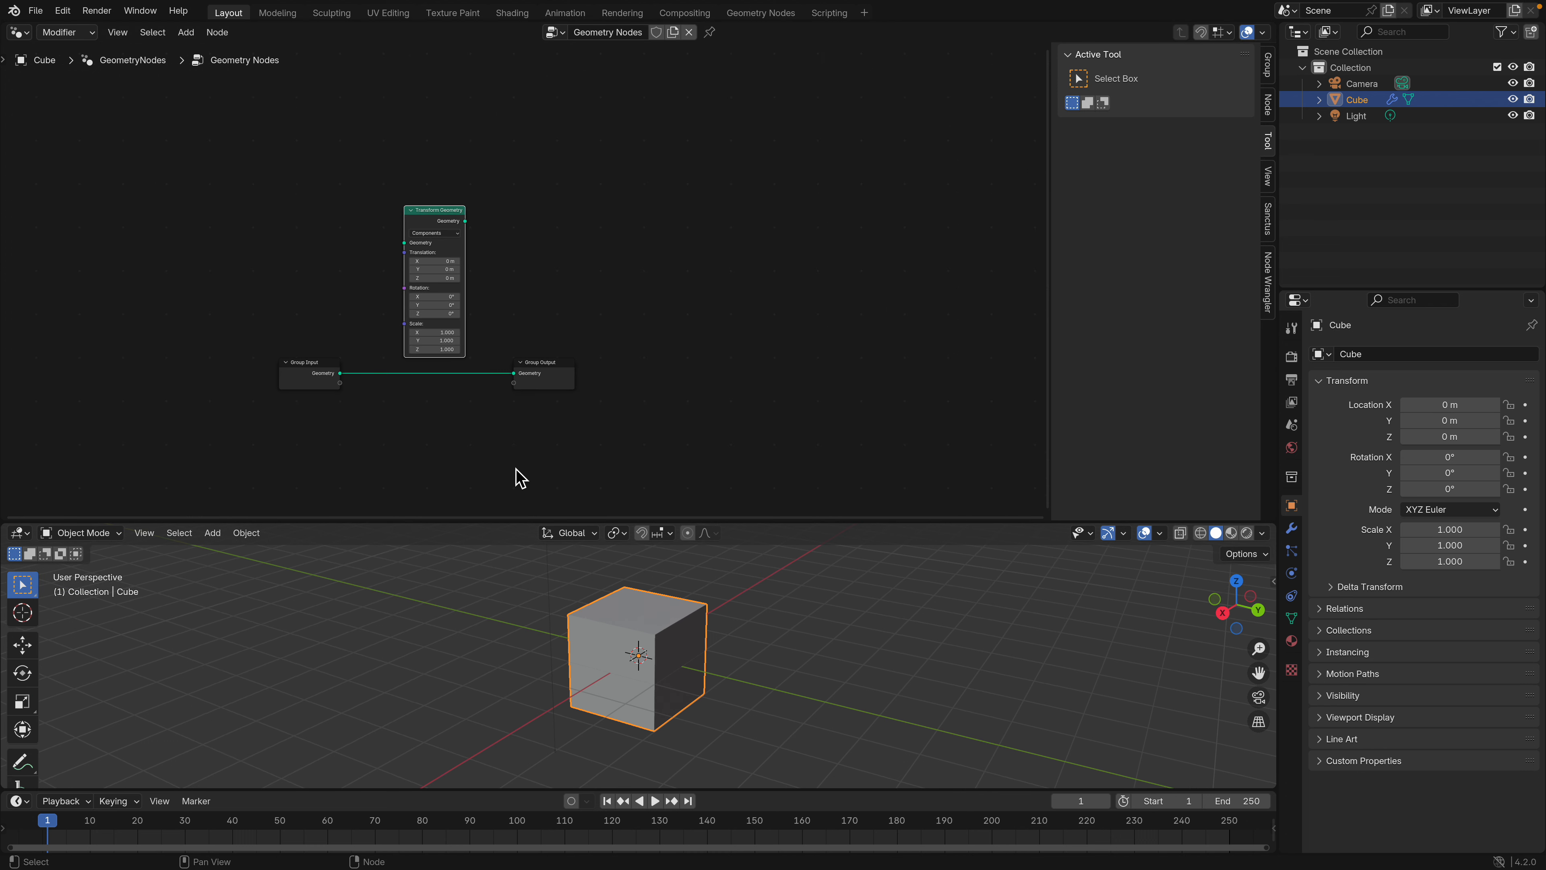
{"action": "scroll", "coordinate": [516, 445], "scroll_direction": "up", "scroll_amount": 3}
{"action": "left_click_drag", "start_coordinate": [574, 393], "coordinate": [711, 334]}
{"action": "left_click_drag", "start_coordinate": [263, 388], "coordinate": [266, 159]}
{"action": "left_click_drag", "start_coordinate": [407, 207], "coordinate": [407, 297]}
{"action": "scroll", "coordinate": [516, 286], "scroll_direction": "up", "scroll_amount": 3}
{"action": "left_click_drag", "start_coordinate": [713, 347], "coordinate": [700, 176]}
{"action": "scroll", "coordinate": [472, 278], "scroll_direction": "up", "scroll_amount": 2}
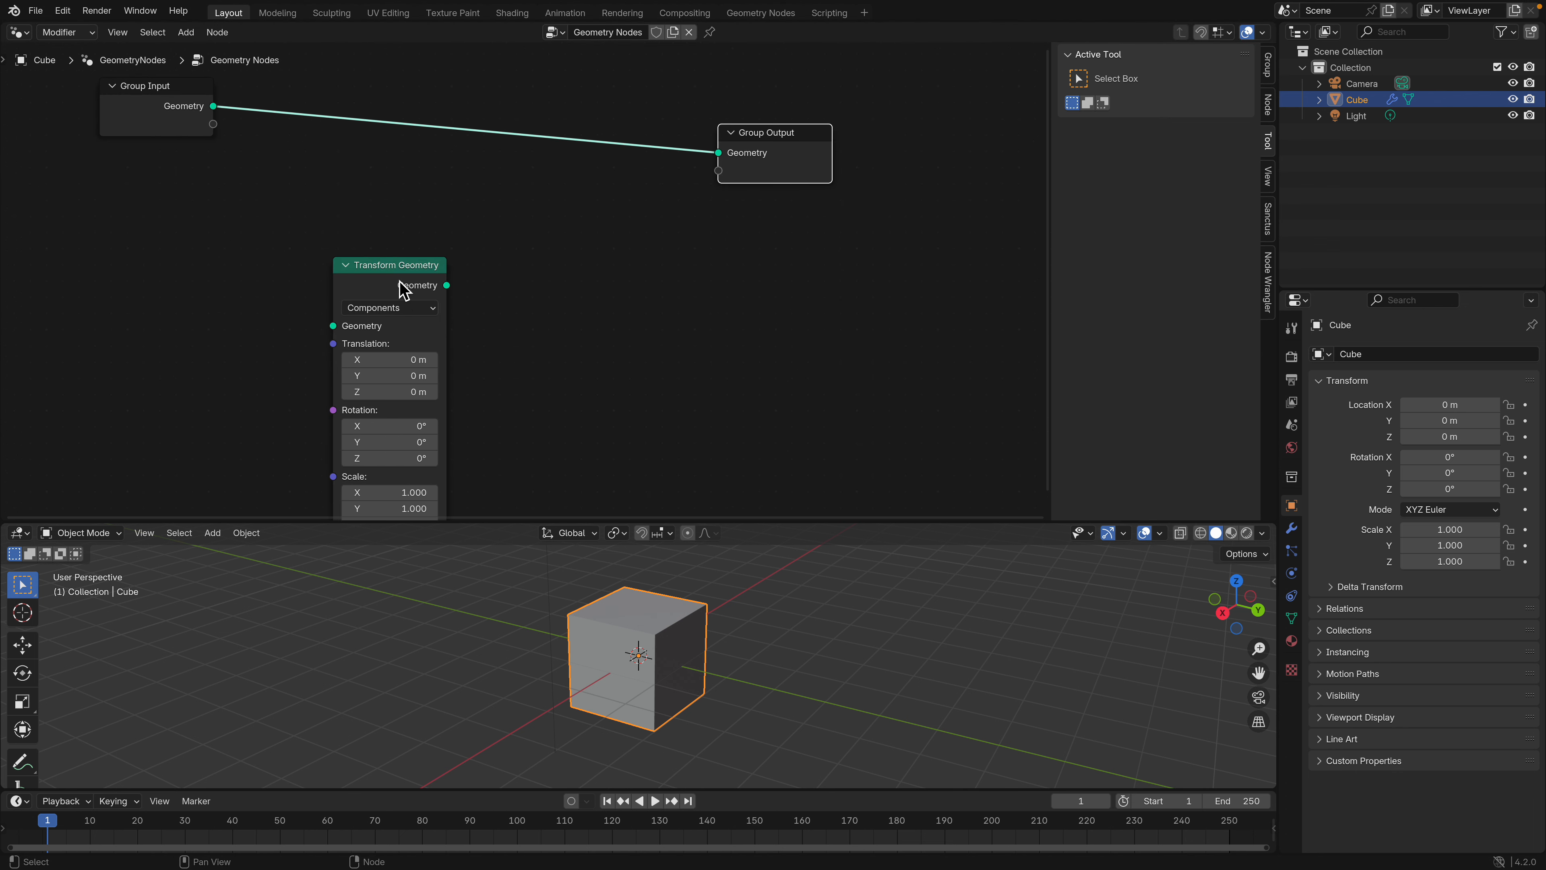
{"action": "left_click_drag", "start_coordinate": [405, 287], "coordinate": [452, 214]}
- Try Matrix mode on the Transform Geometry node and look up nodes that can feed its Transform input
{"action": "left_click", "coordinate": [455, 235]}
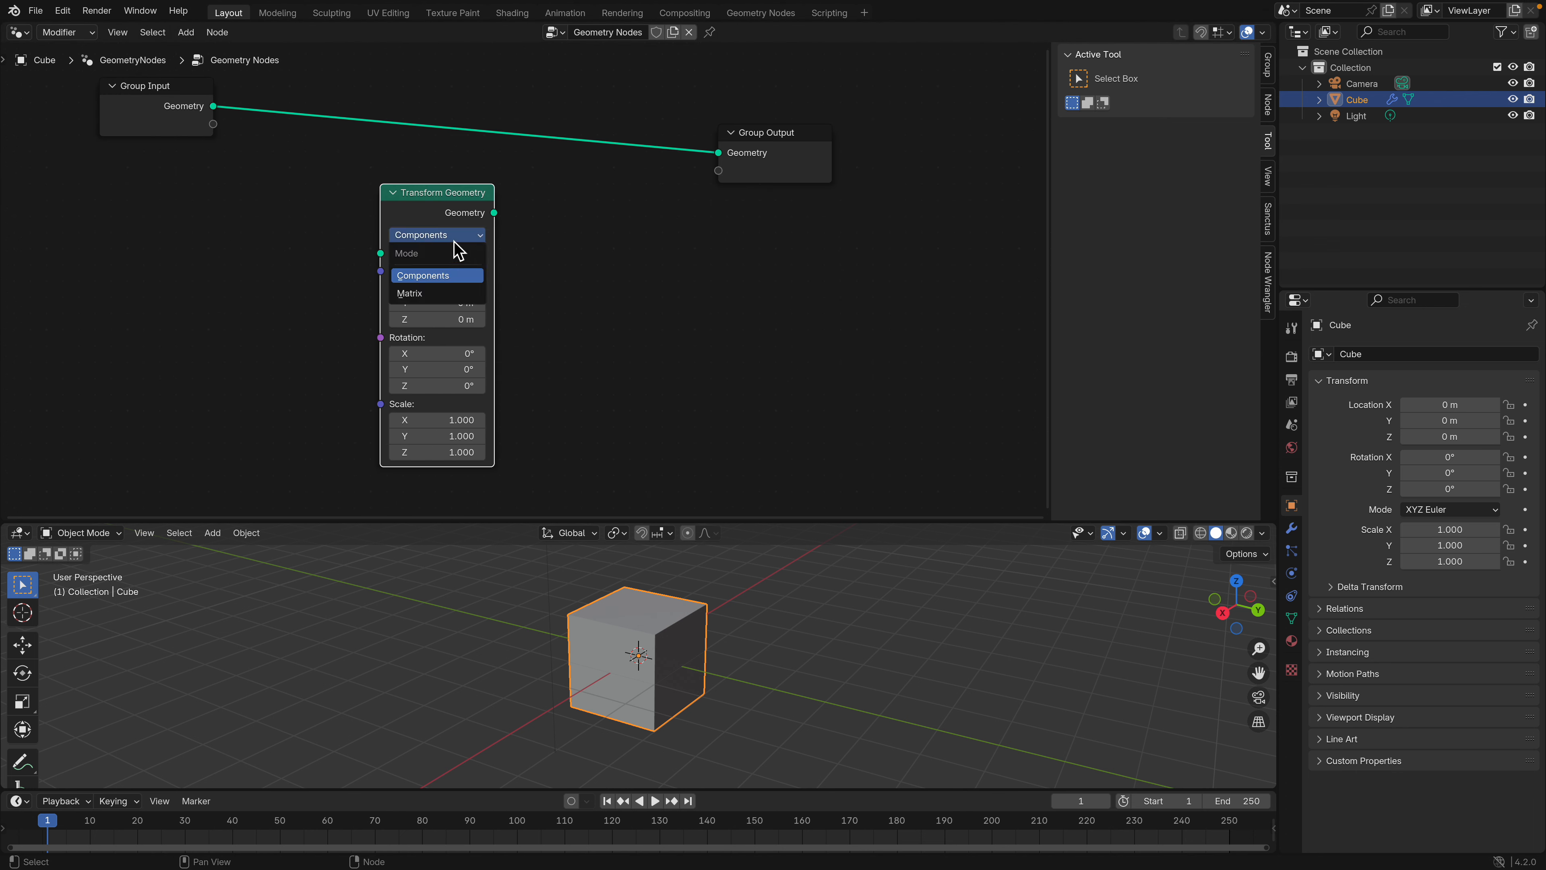
{"action": "left_click", "coordinate": [445, 294]}
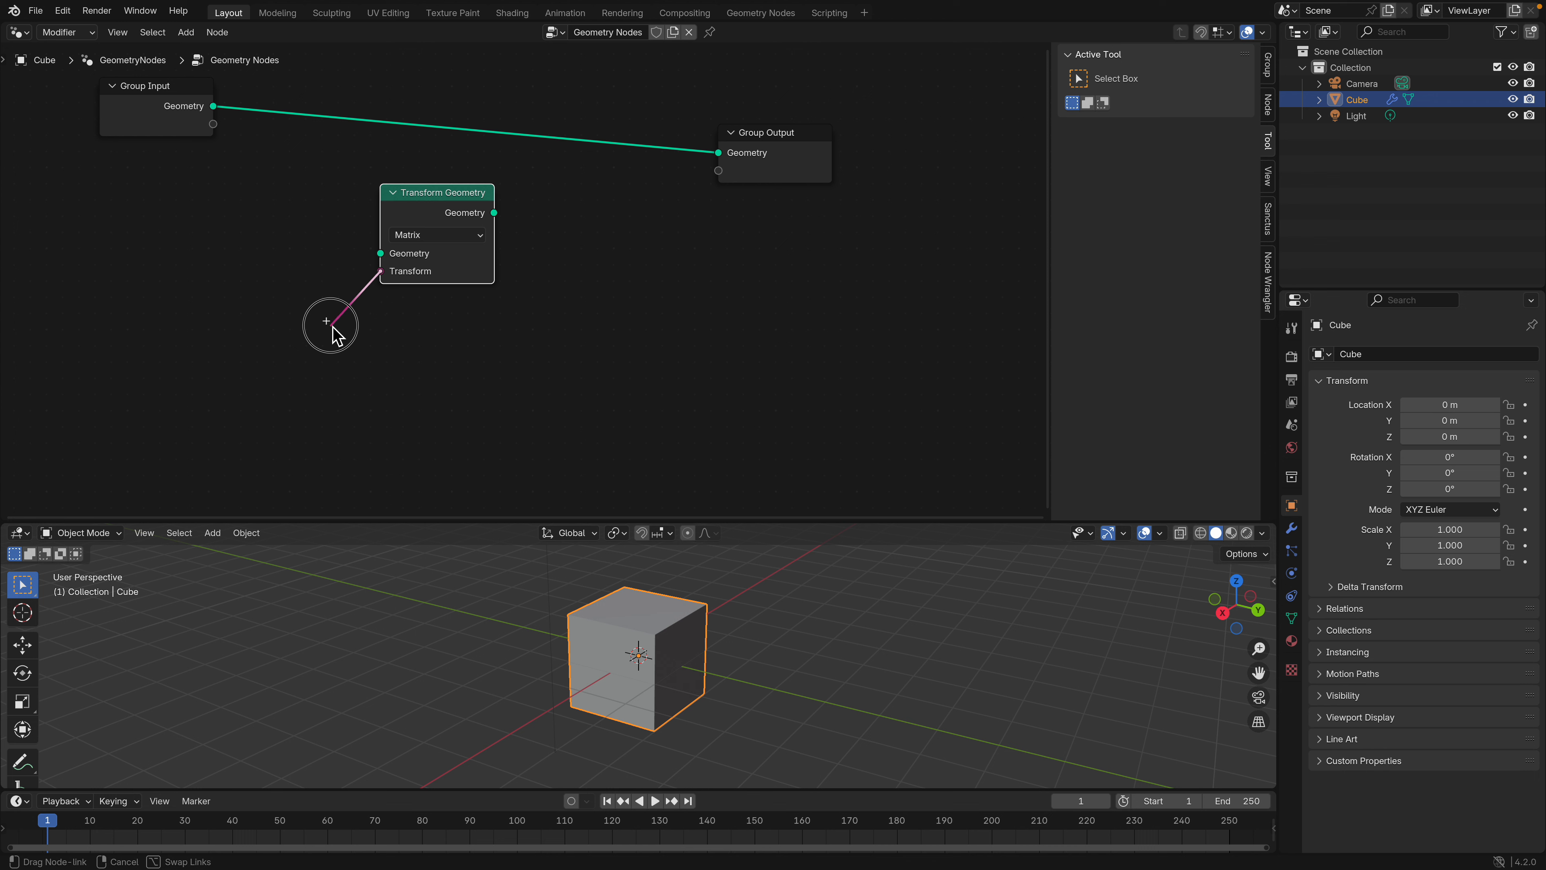
{"action": "middle_click_drag", "start_coordinate": [231, 282], "coordinate": [266, 269]}
{"action": "key", "text": "shift+a"}
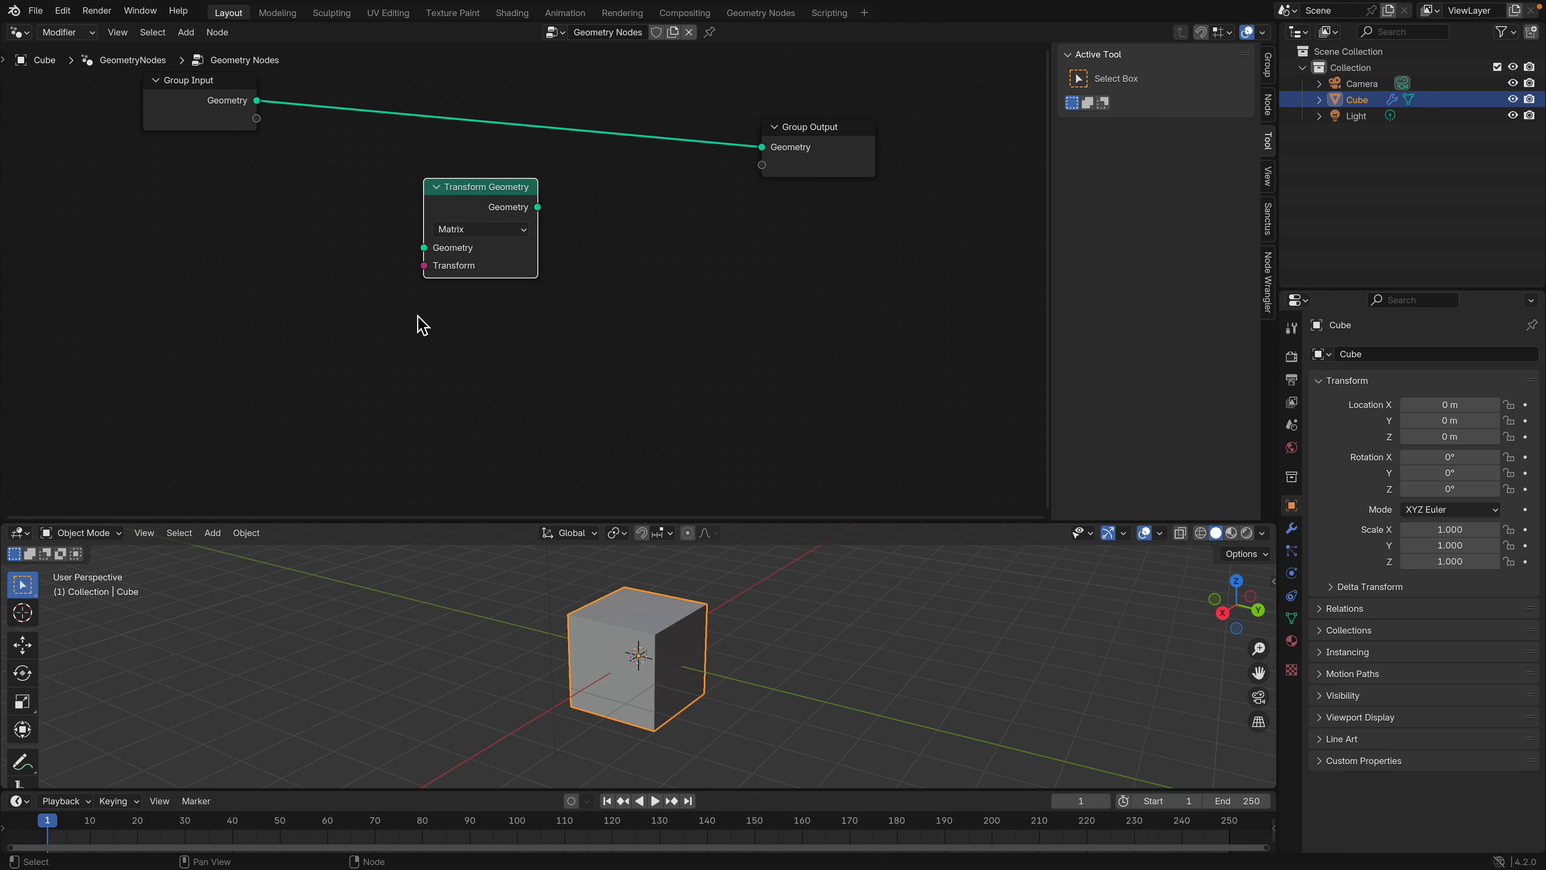
{"action": "left_click_drag", "start_coordinate": [420, 265], "coordinate": [322, 321]}
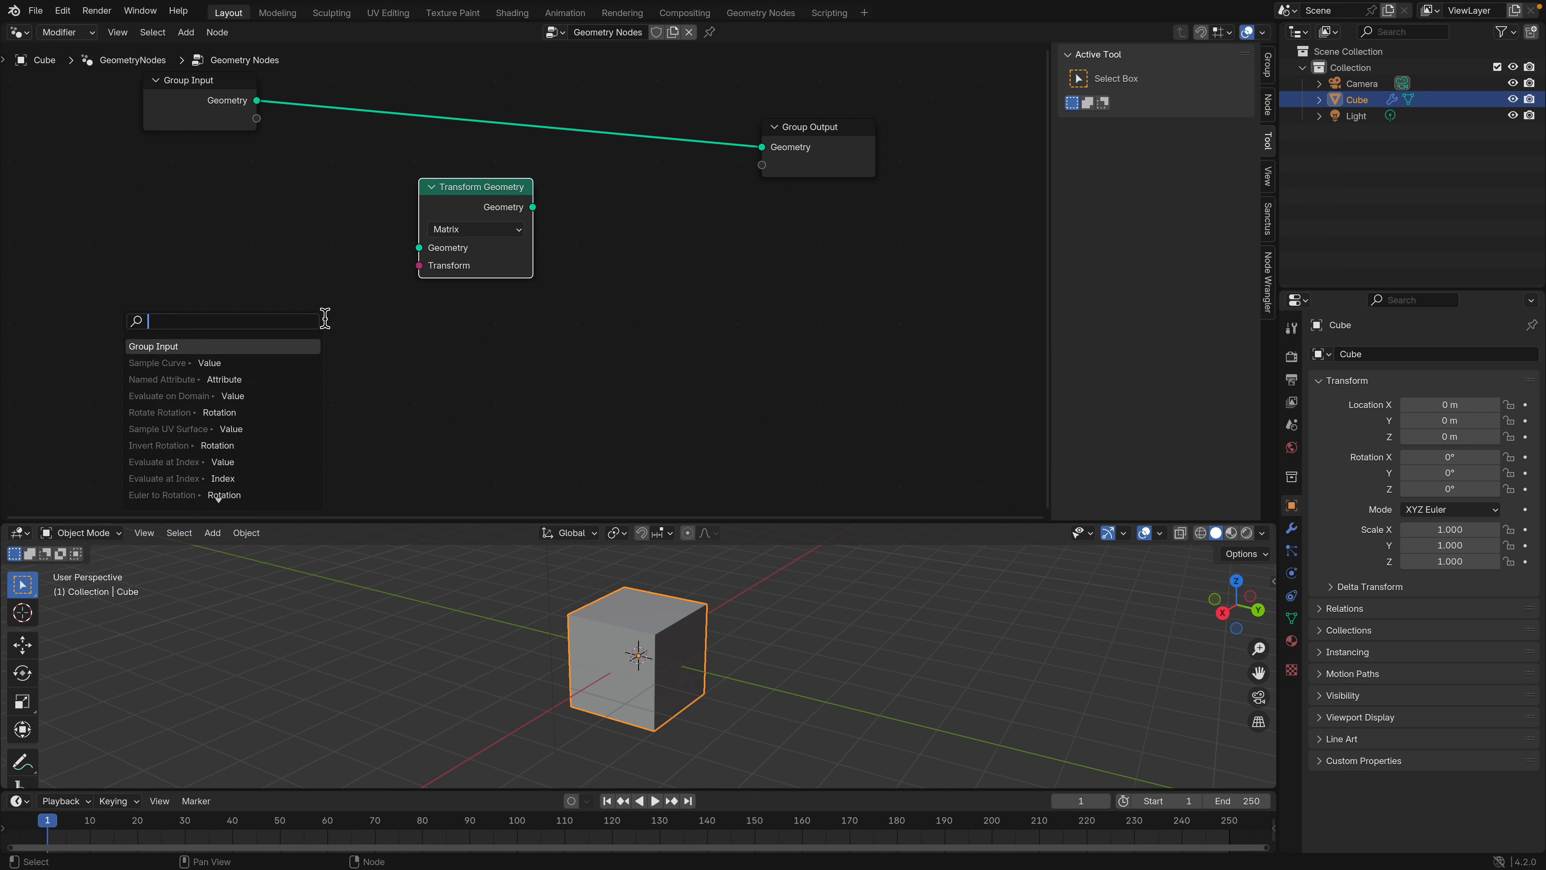
- Set the Transform Geometry node to Components mode and insert it on the link between Group Input and Group Output
{"action": "left_click", "coordinate": [451, 230]}
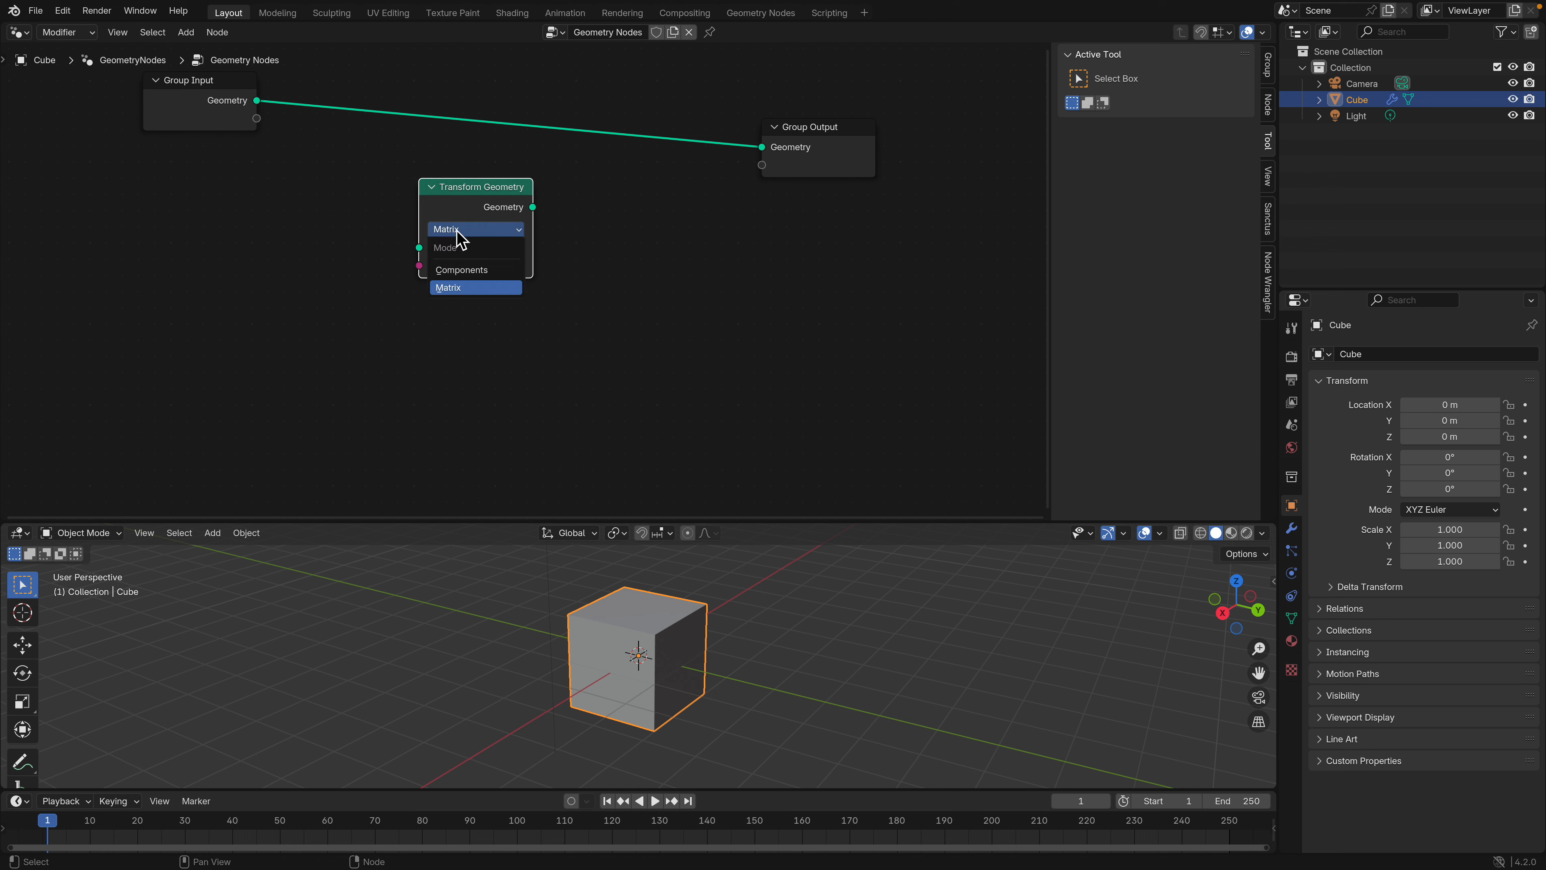
{"action": "left_click", "coordinate": [466, 271]}
{"action": "left_click_drag", "start_coordinate": [466, 189], "coordinate": [428, 131]}
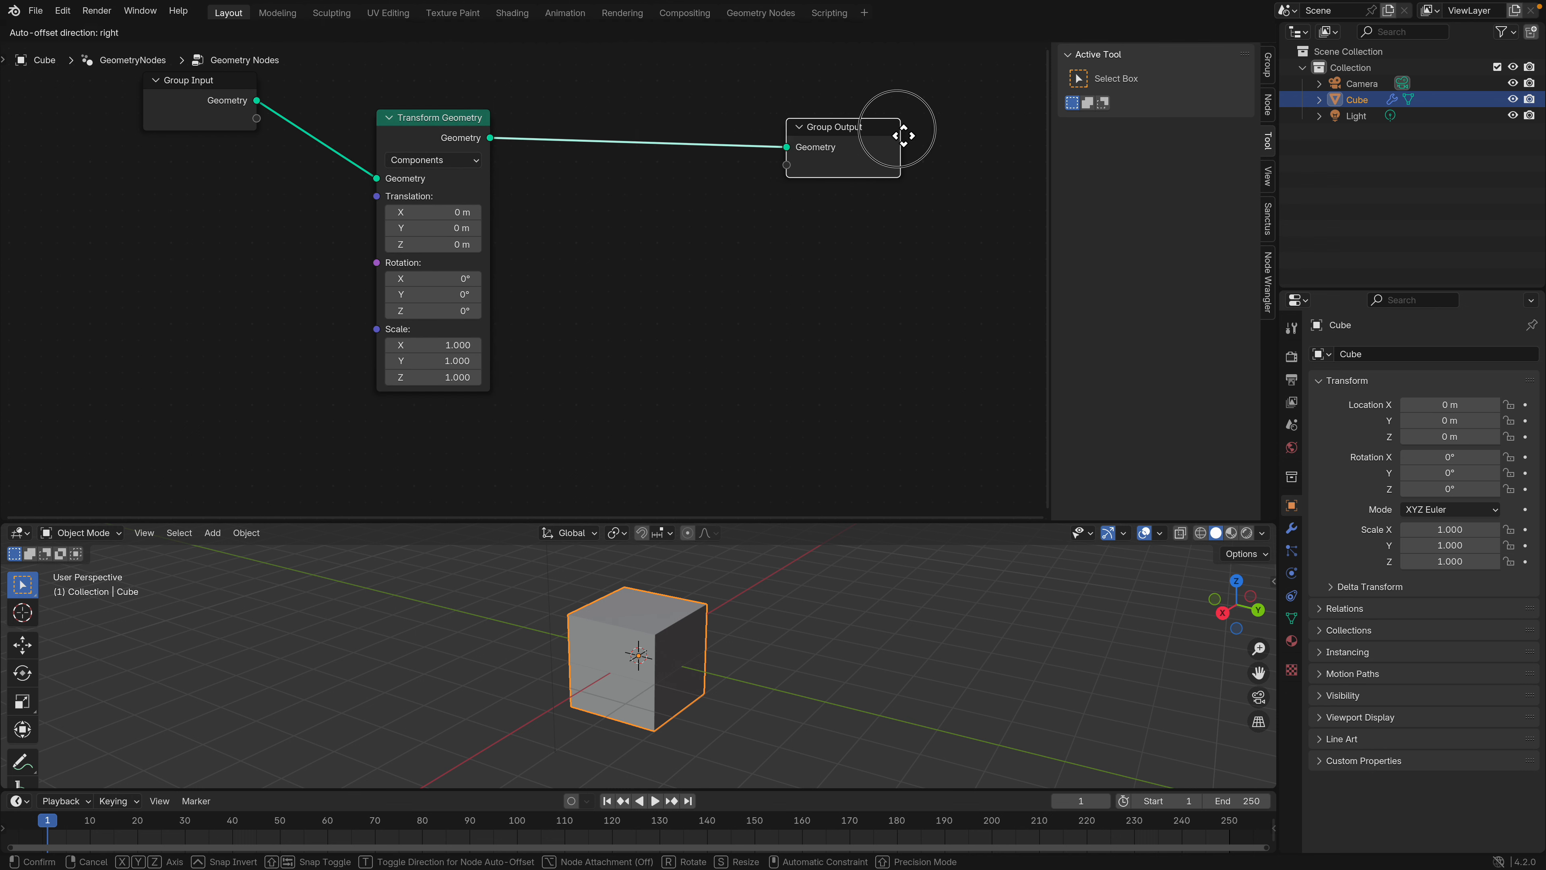
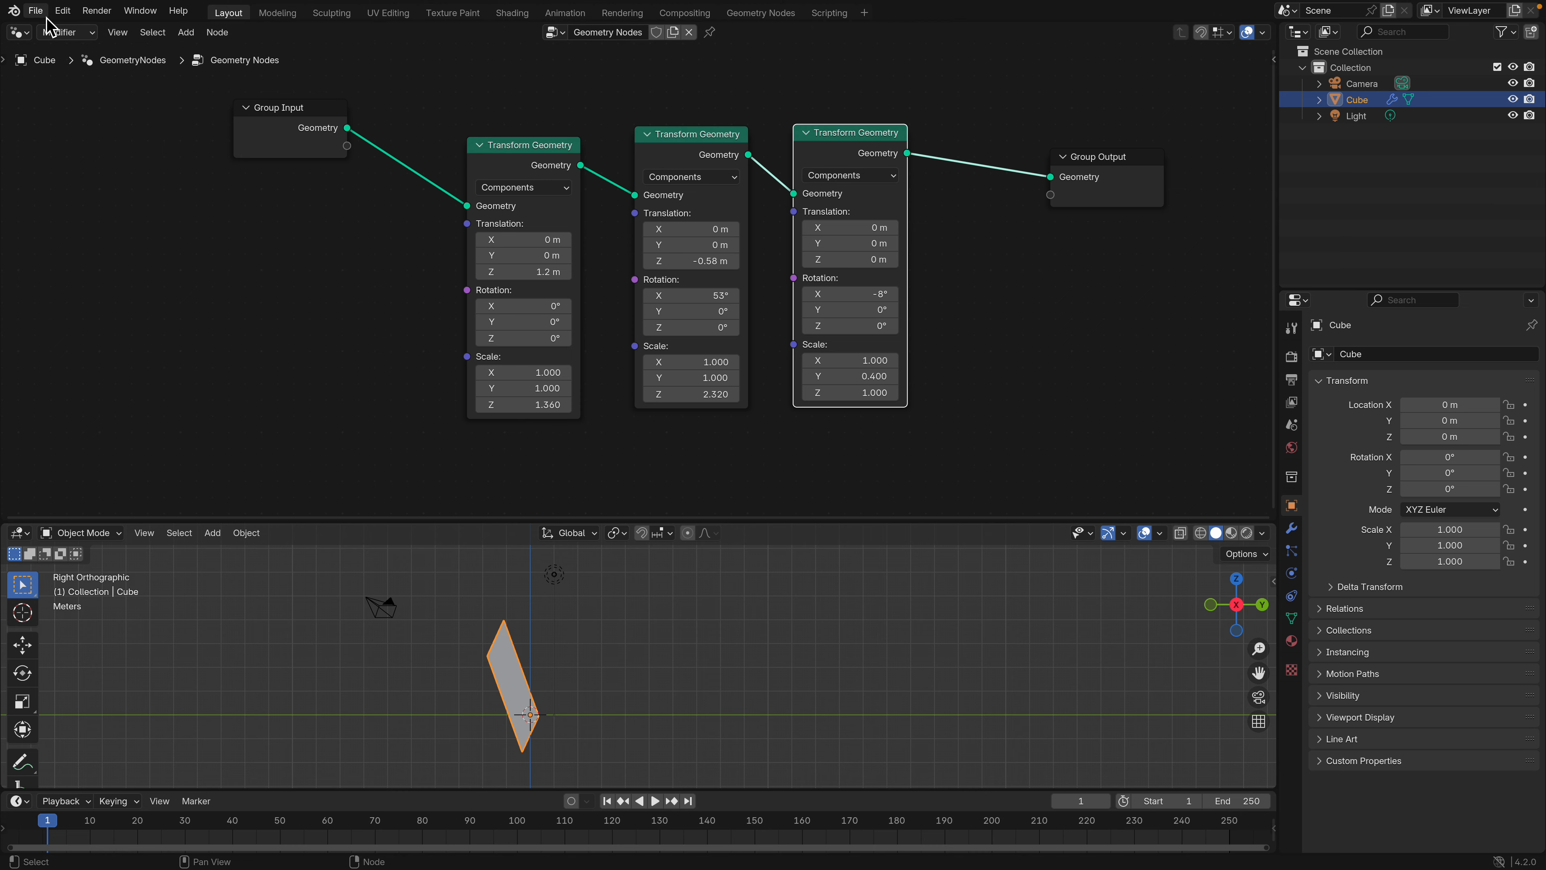
- Open the recent file transform_and_matrix_001.blend without saving the current scene
{"action": "left_click", "coordinate": [35, 11]}
{"action": "mouse_move", "coordinate": [67, 61]}
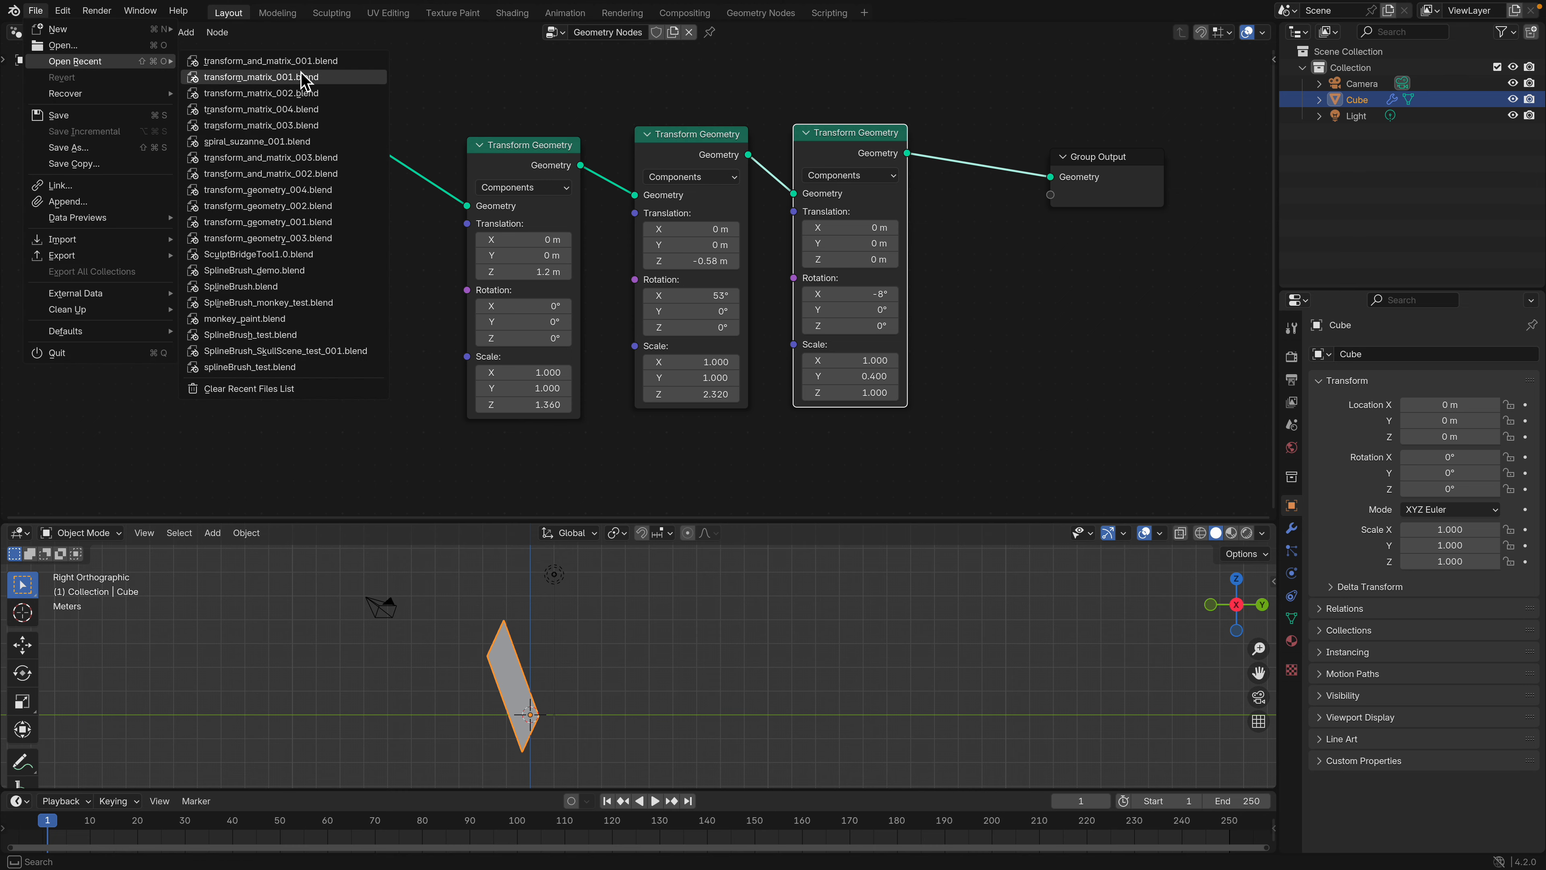
{"action": "left_click", "coordinate": [271, 60]}
{"action": "left_click", "coordinate": [721, 466]}
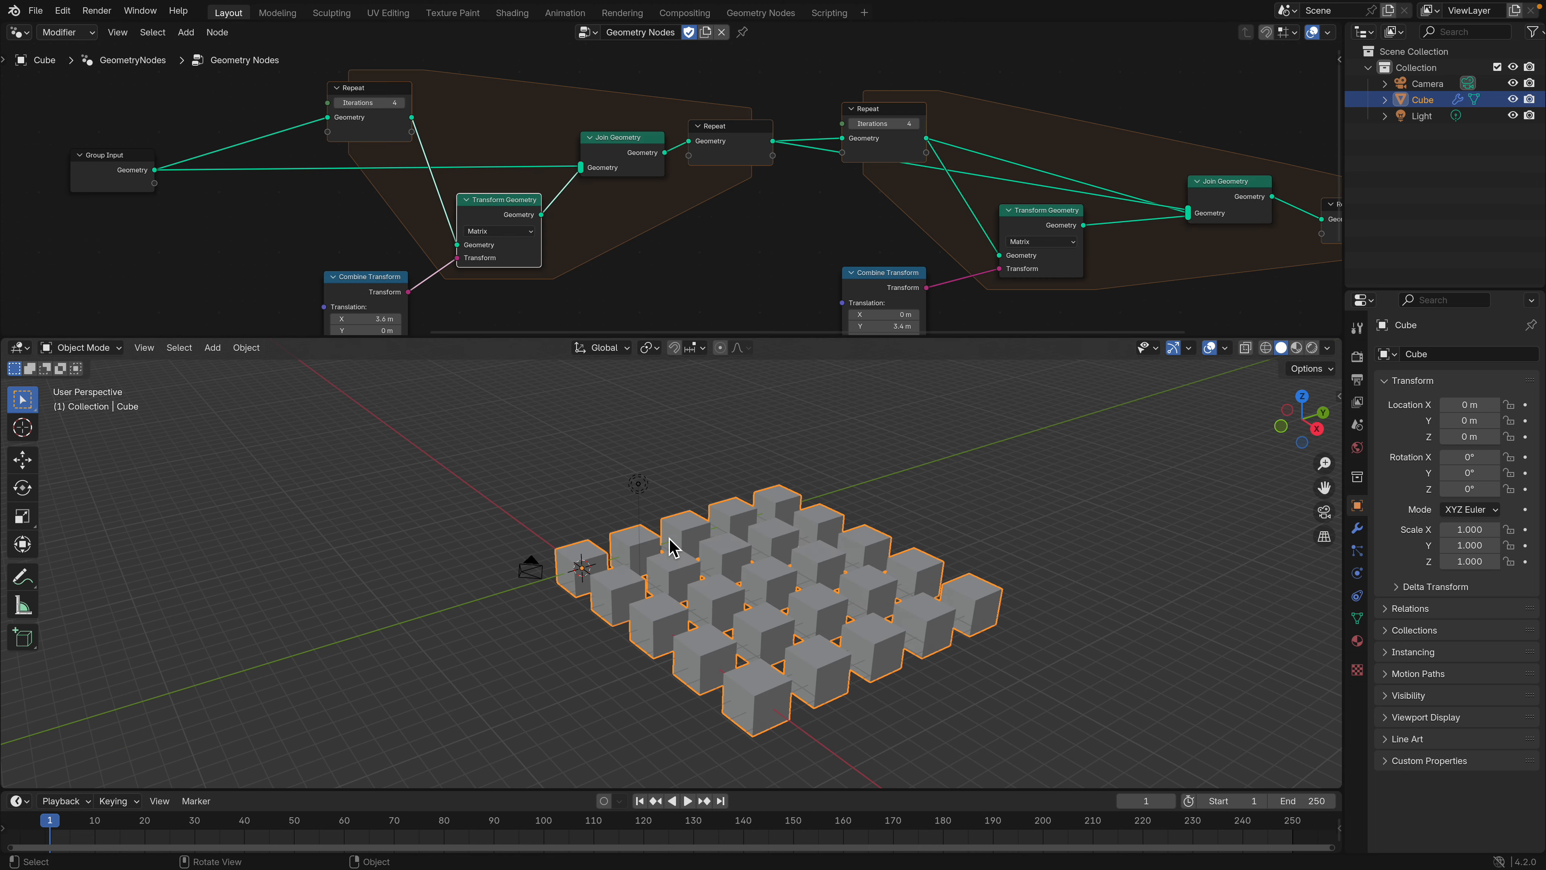
{"action": "middle_click_drag", "start_coordinate": [683, 561], "coordinate": [752, 574]}
- Open the recent file spiral_suzanne_001.blend
{"action": "left_click", "coordinate": [35, 11]}
{"action": "mouse_move", "coordinate": [67, 60]}
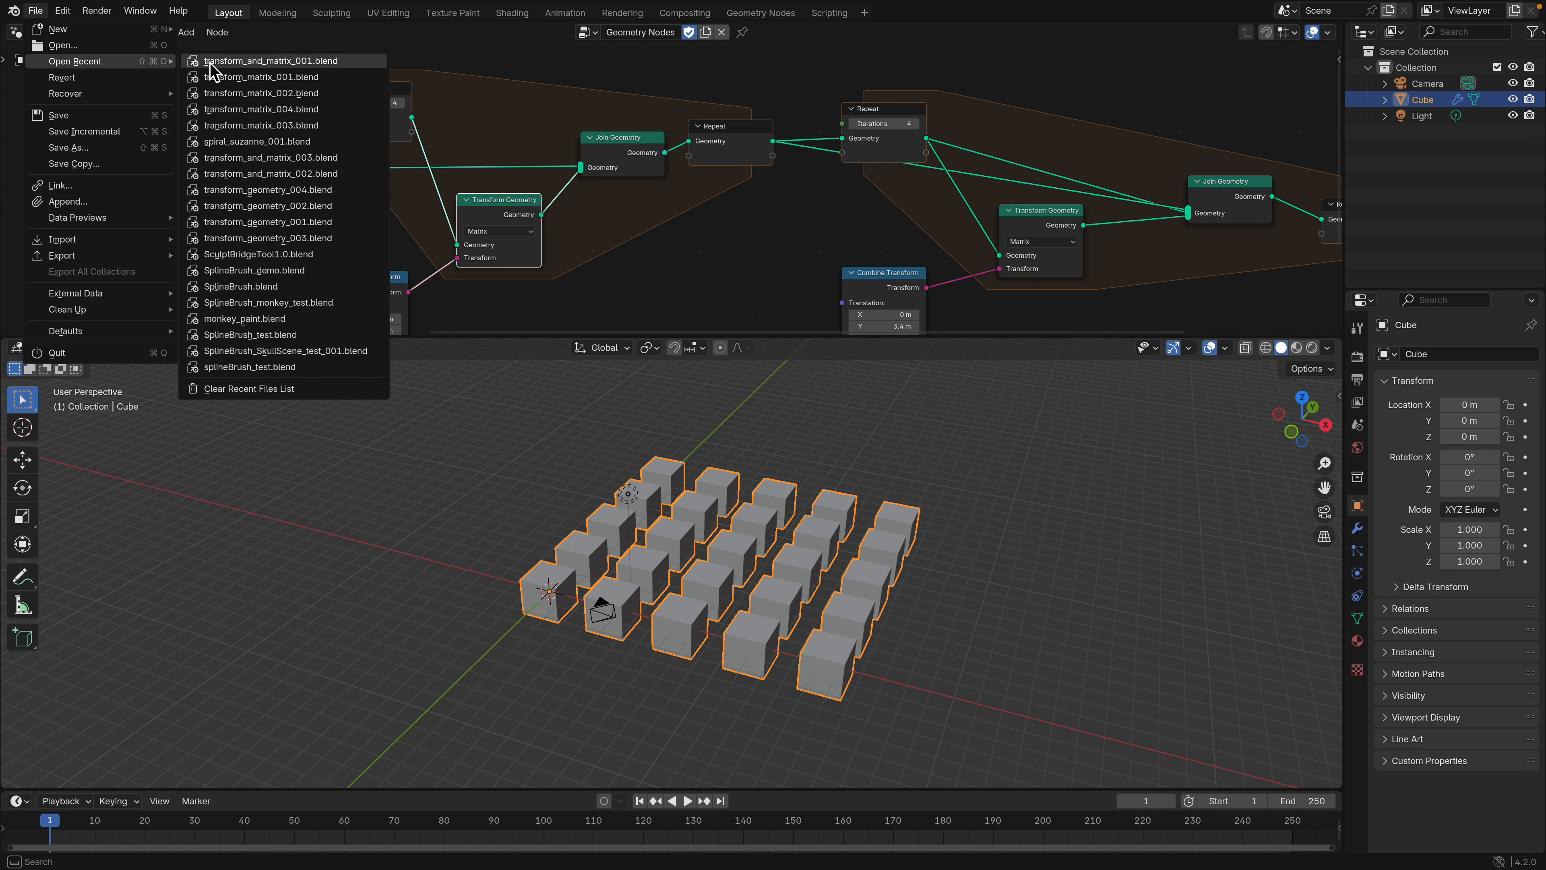
{"action": "left_click", "coordinate": [317, 148]}
{"action": "middle_click_drag", "start_coordinate": [685, 590], "coordinate": [749, 653]}
{"action": "middle_click_drag", "start_coordinate": [443, 180], "coordinate": [455, 213]}
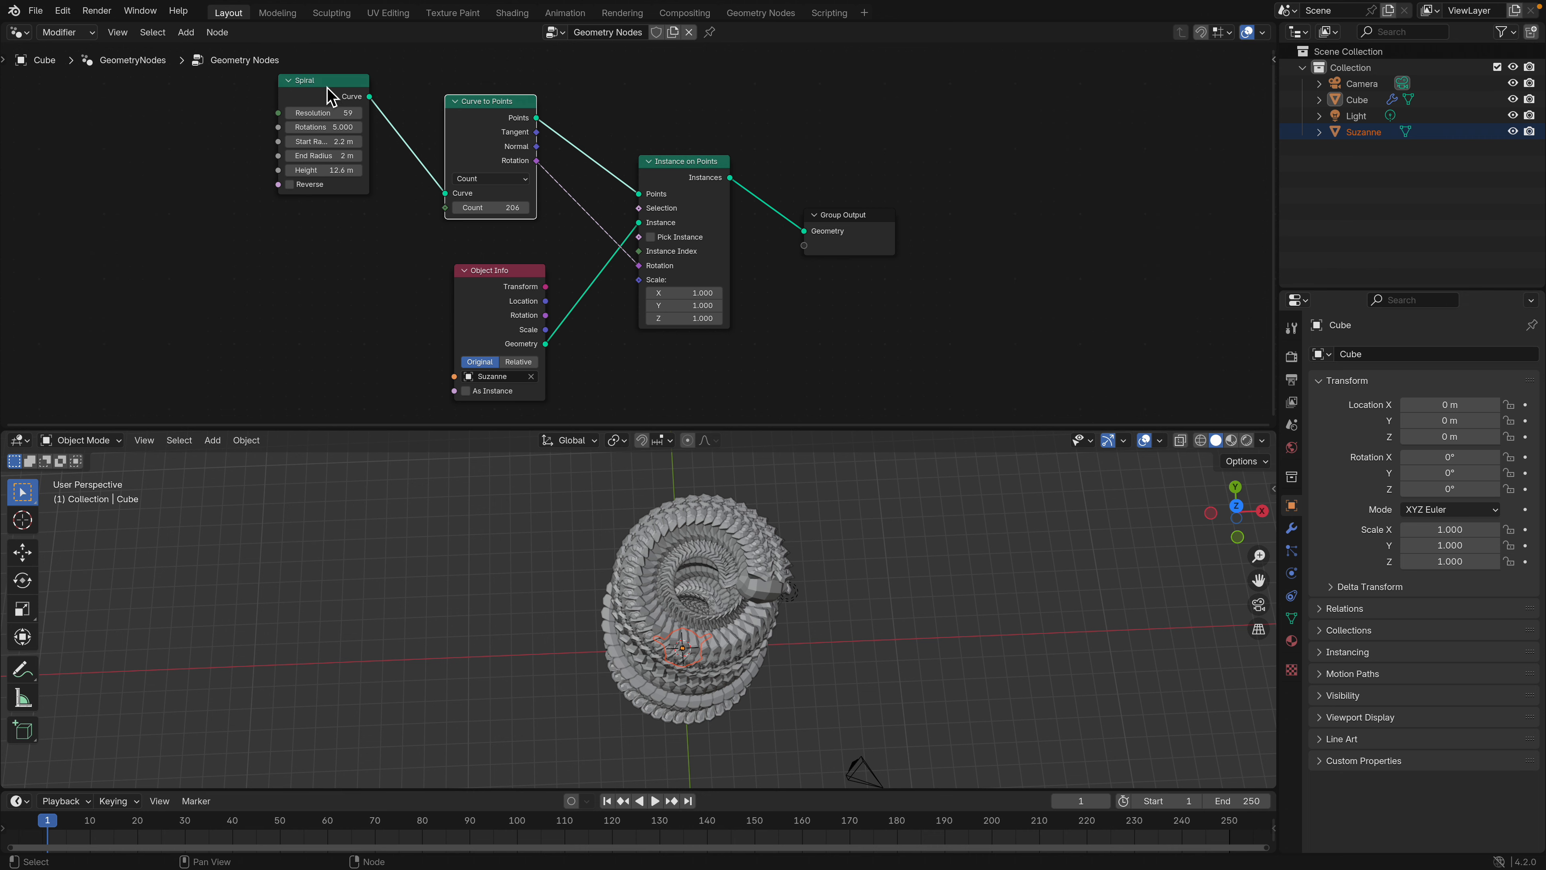
- Tidy the layout of the Spiral, Curve to Points and Object Info nodes
{"action": "left_click_drag", "start_coordinate": [326, 87], "coordinate": [320, 100]}
{"action": "left_click_drag", "start_coordinate": [455, 146], "coordinate": [452, 138]}
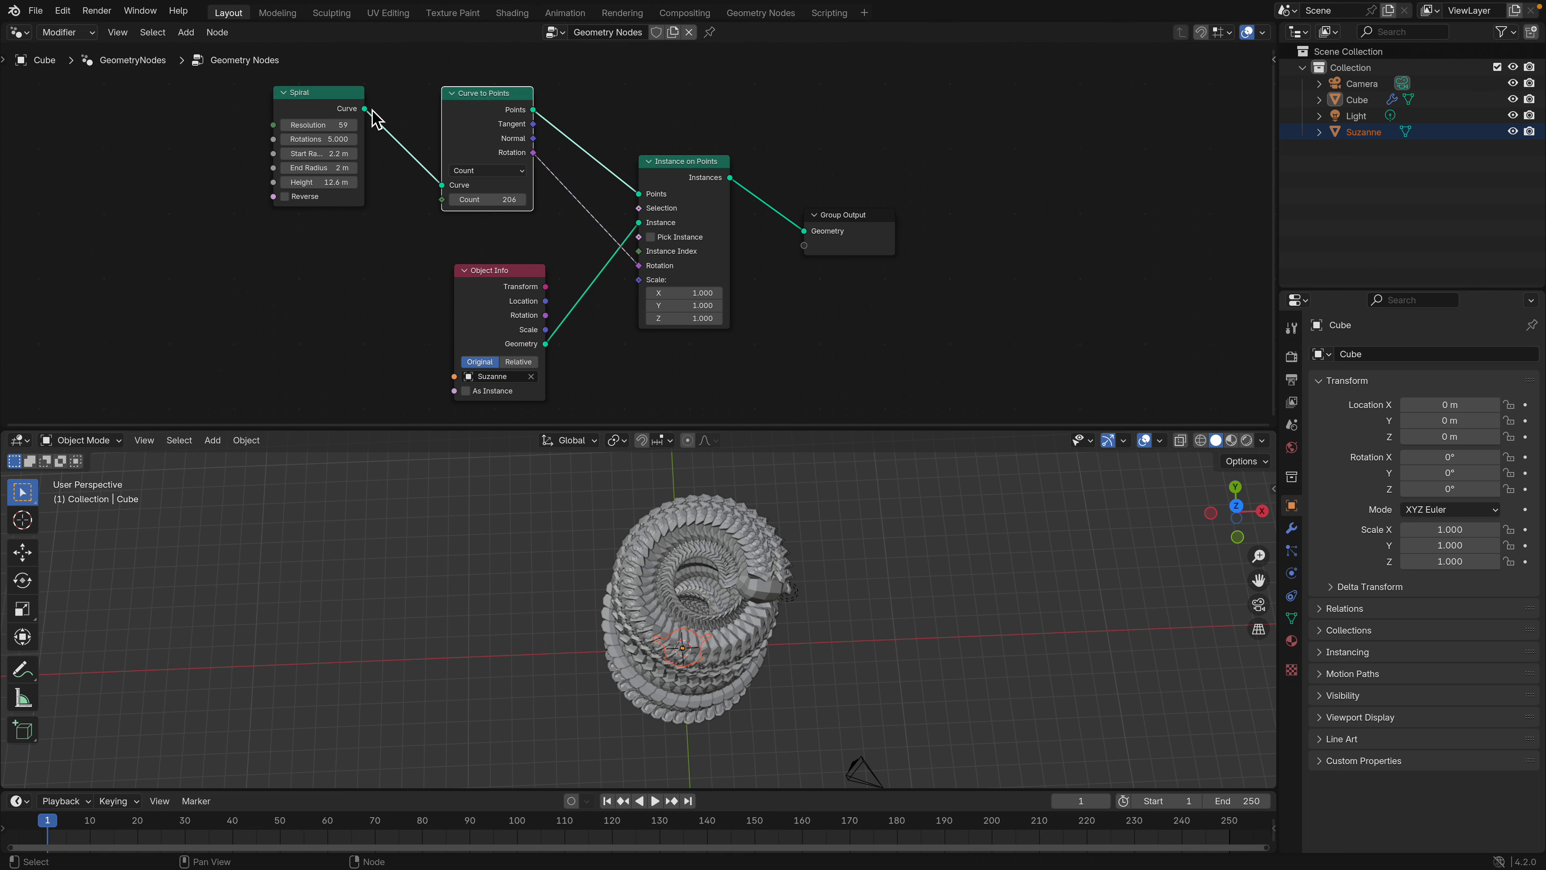
{"action": "left_click_drag", "start_coordinate": [502, 270], "coordinate": [491, 249]}
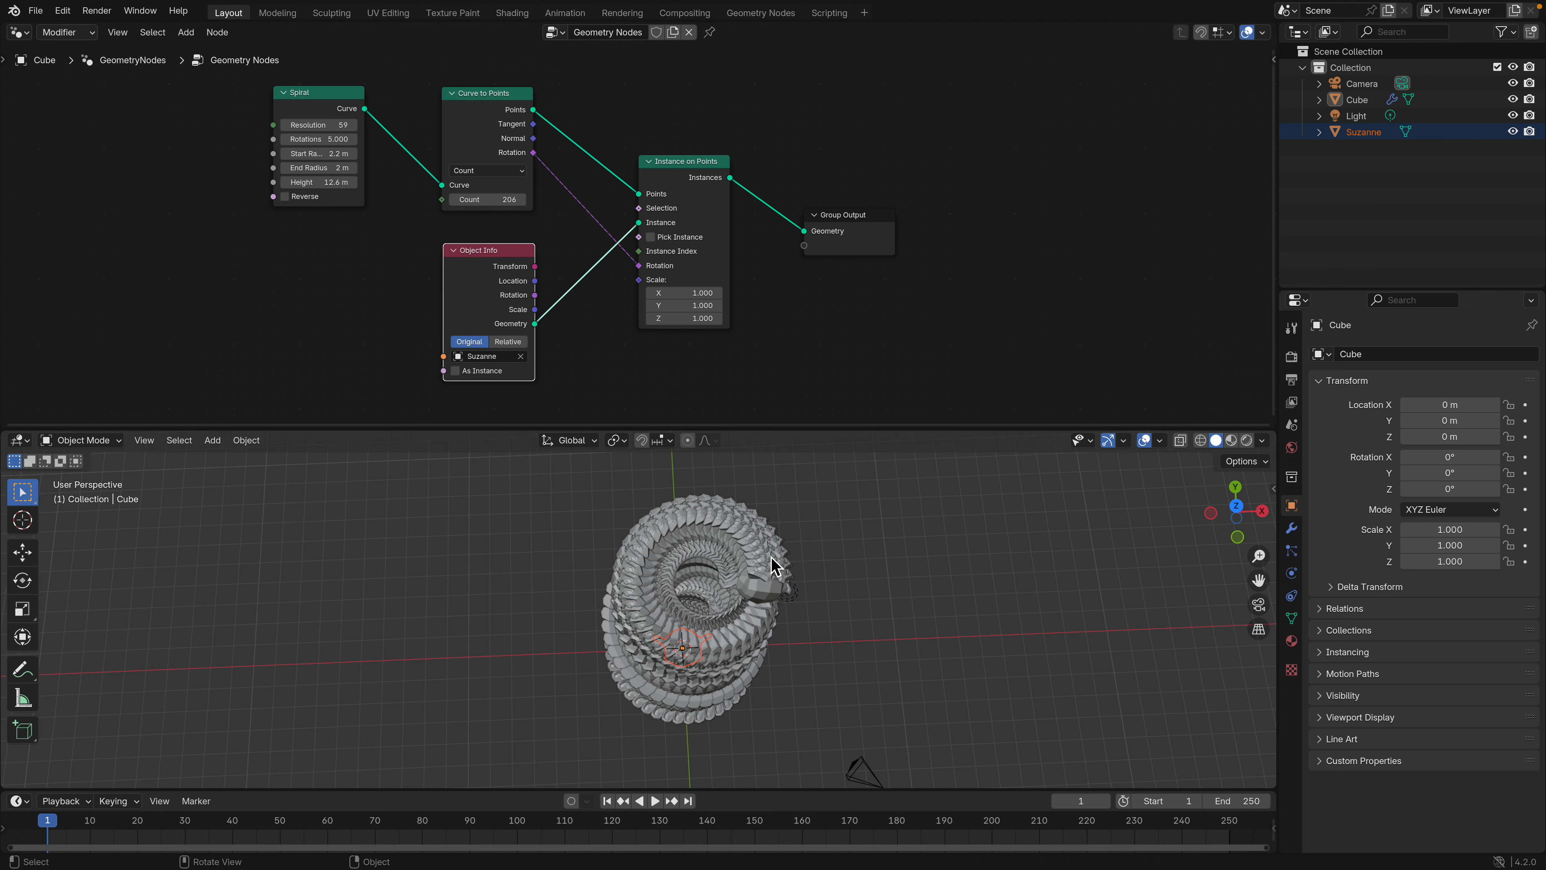
- Set the Spiral node's height to 13.6 m, start radius to -2.08 m and end radius to 3.1 m
{"action": "middle_click_drag", "start_coordinate": [636, 566], "coordinate": [731, 558]}
{"action": "left_click_drag", "start_coordinate": [320, 183], "coordinate": [335, 183]}
{"action": "middle_click_drag", "start_coordinate": [691, 562], "coordinate": [604, 584], "text": "shift"}
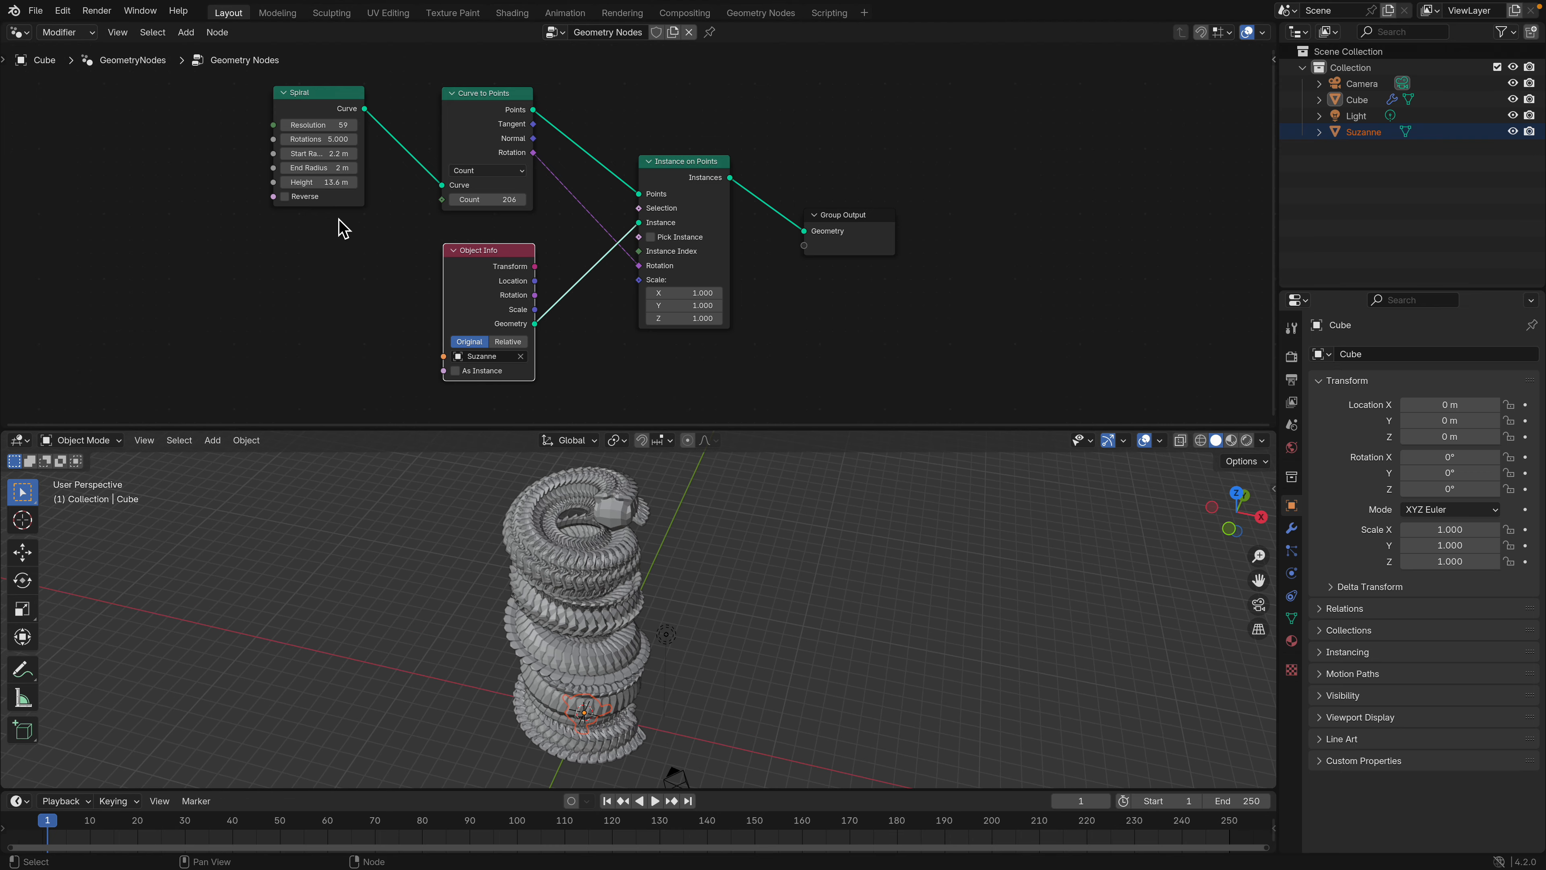
{"action": "left_click_drag", "start_coordinate": [328, 176], "coordinate": [261, 152]}
{"action": "middle_click_drag", "start_coordinate": [668, 528], "coordinate": [635, 748]}
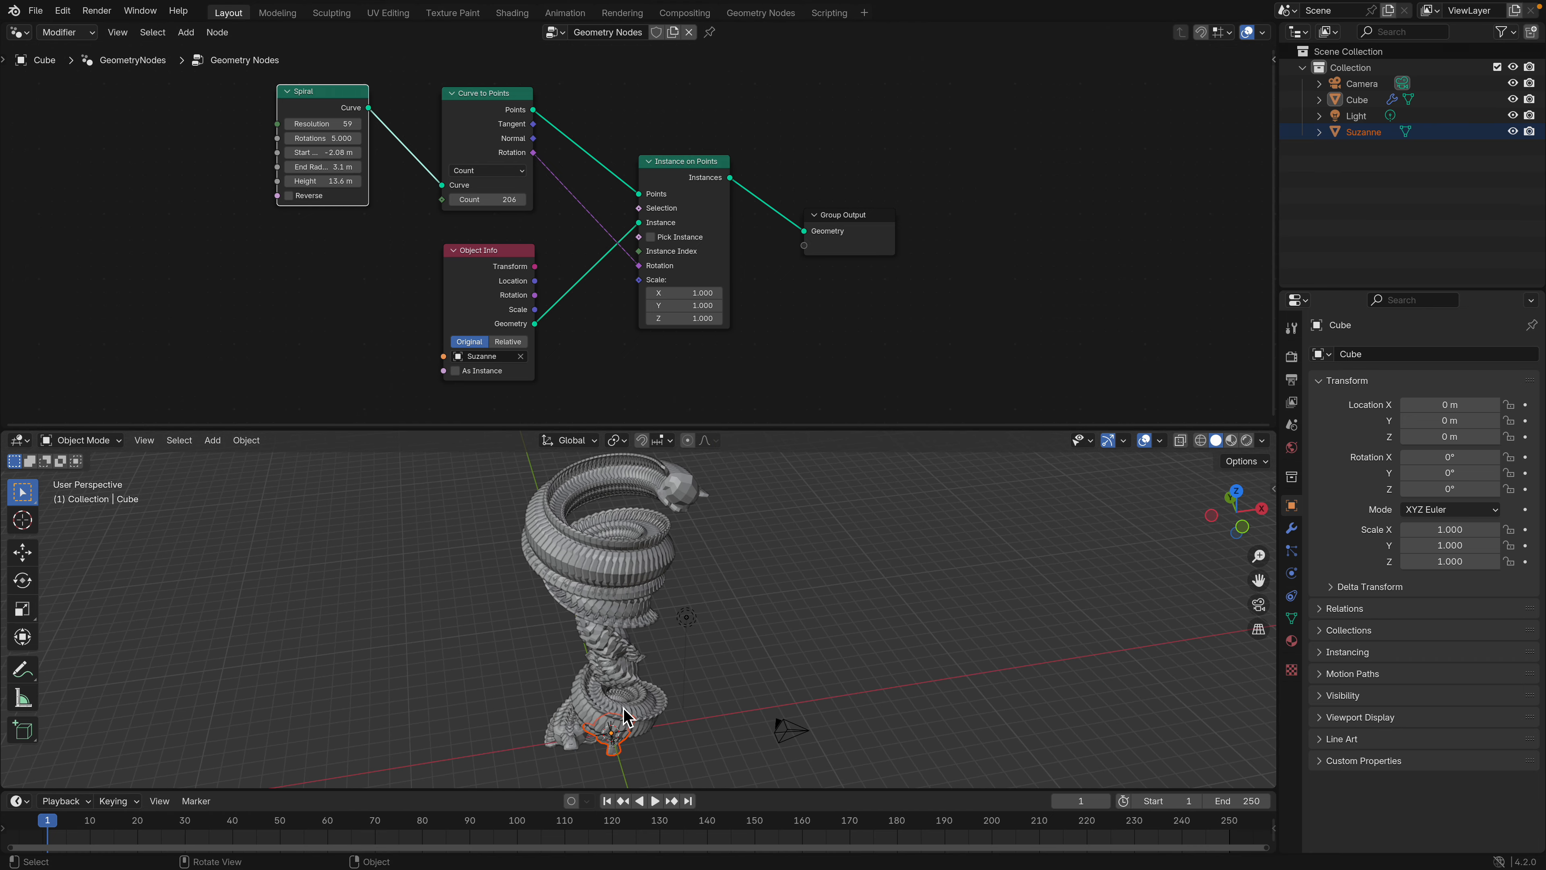
{"action": "middle_click_drag", "start_coordinate": [674, 571], "coordinate": [608, 558]}
- Open the recent file transform_matrix_004.blend
{"action": "left_click", "coordinate": [38, 13]}
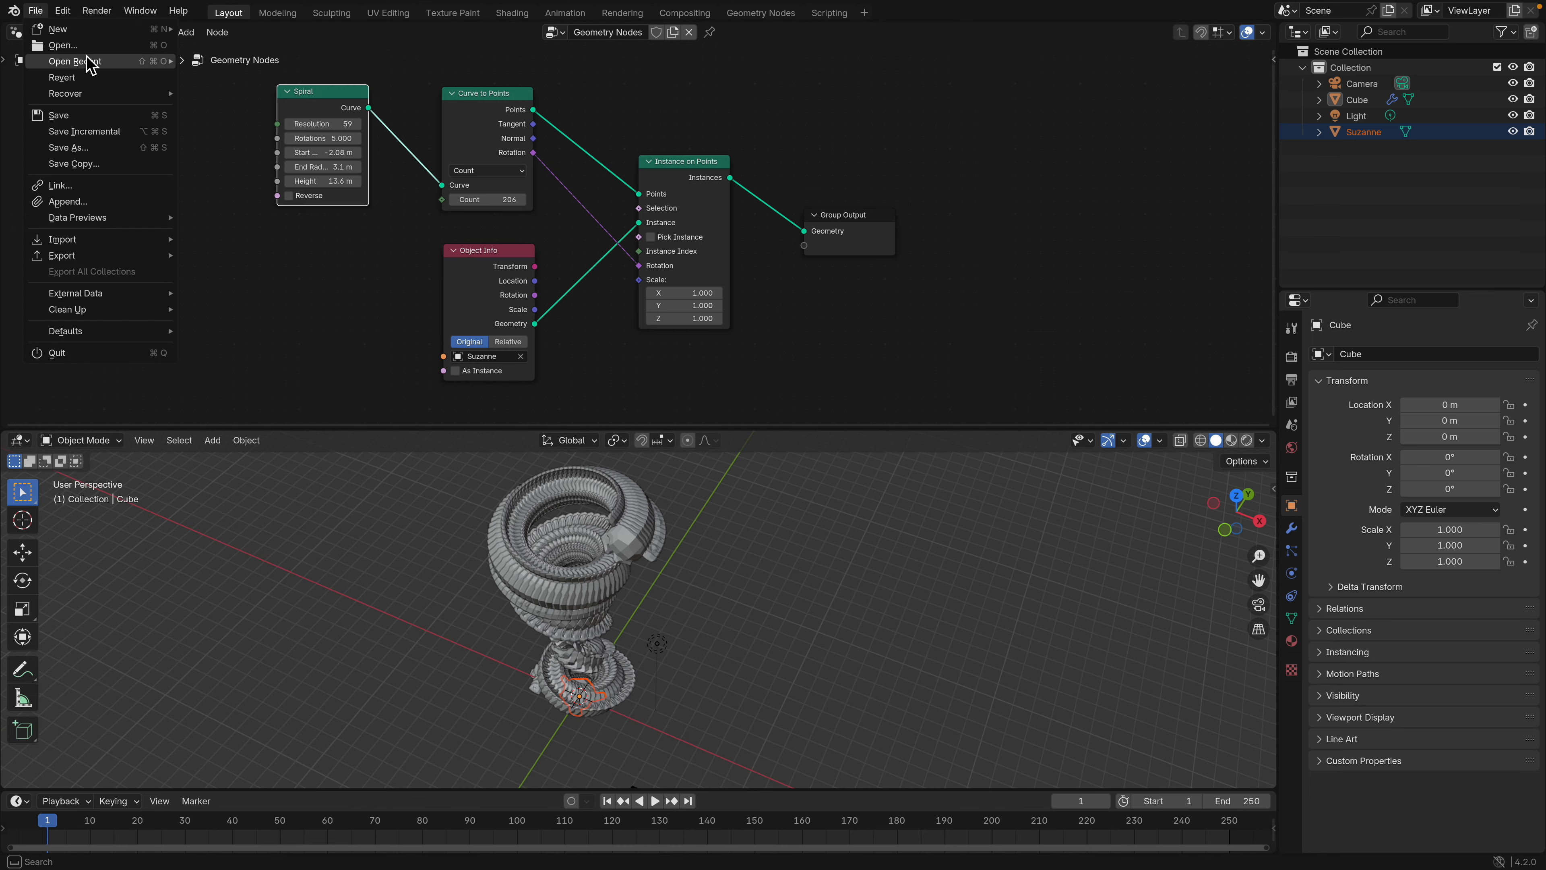
{"action": "mouse_move", "coordinate": [97, 61]}
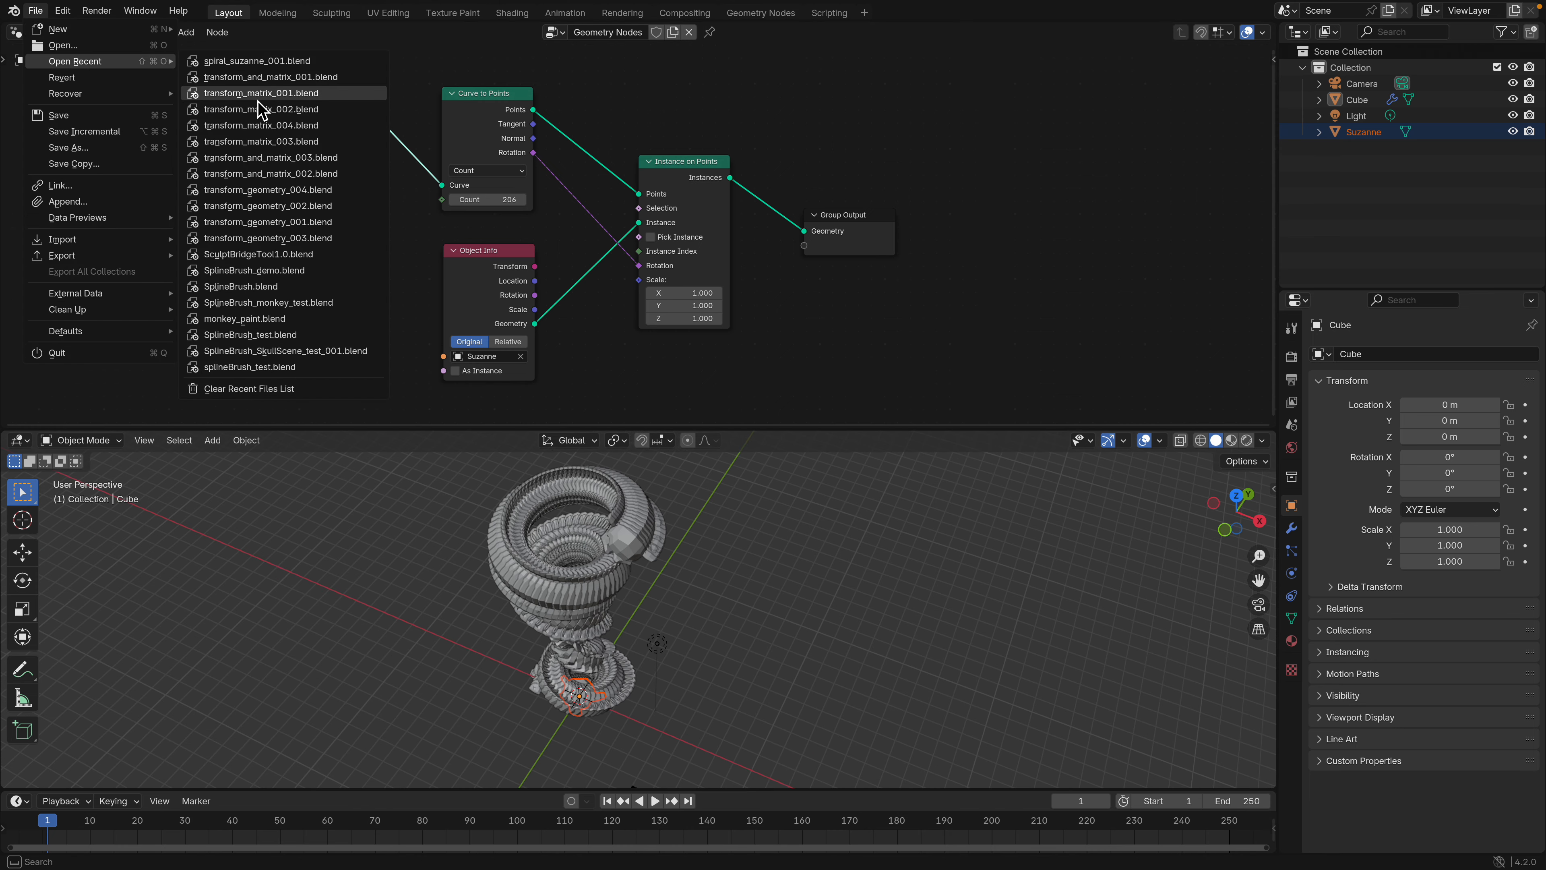
{"action": "left_click", "coordinate": [325, 135]}
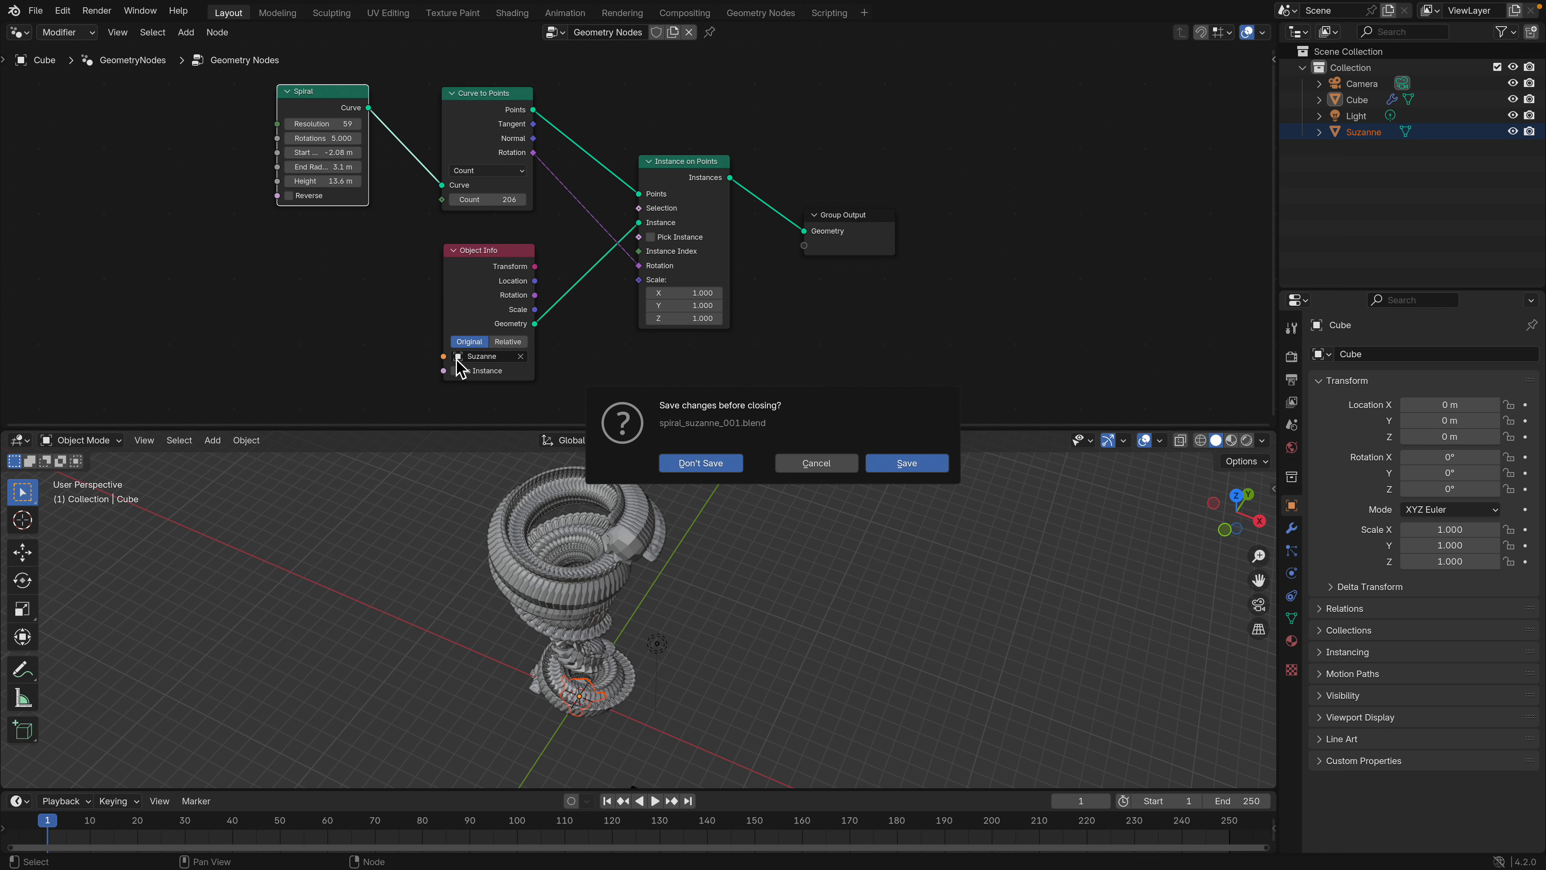
- Set the iterations of Suzanne's Repeat zone to 100 and frame the radial patterns closely
{"action": "scroll", "coordinate": [635, 255], "scroll_direction": "up", "scroll_amount": 3}
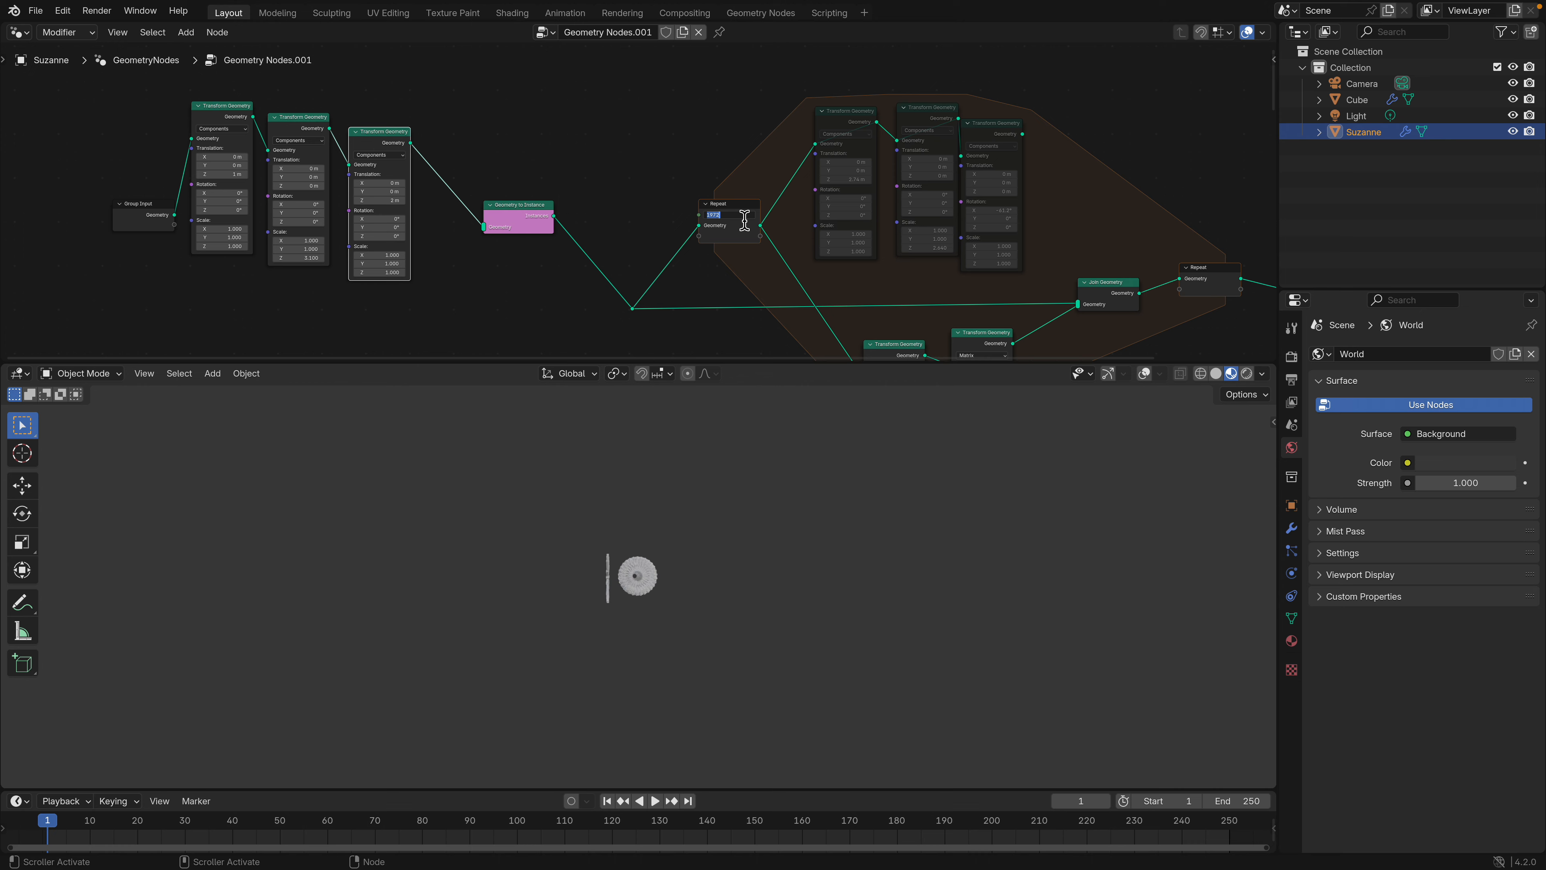
{"action": "key", "text": "Return"}
{"action": "scroll", "coordinate": [504, 606], "scroll_direction": "up", "scroll_amount": 5}
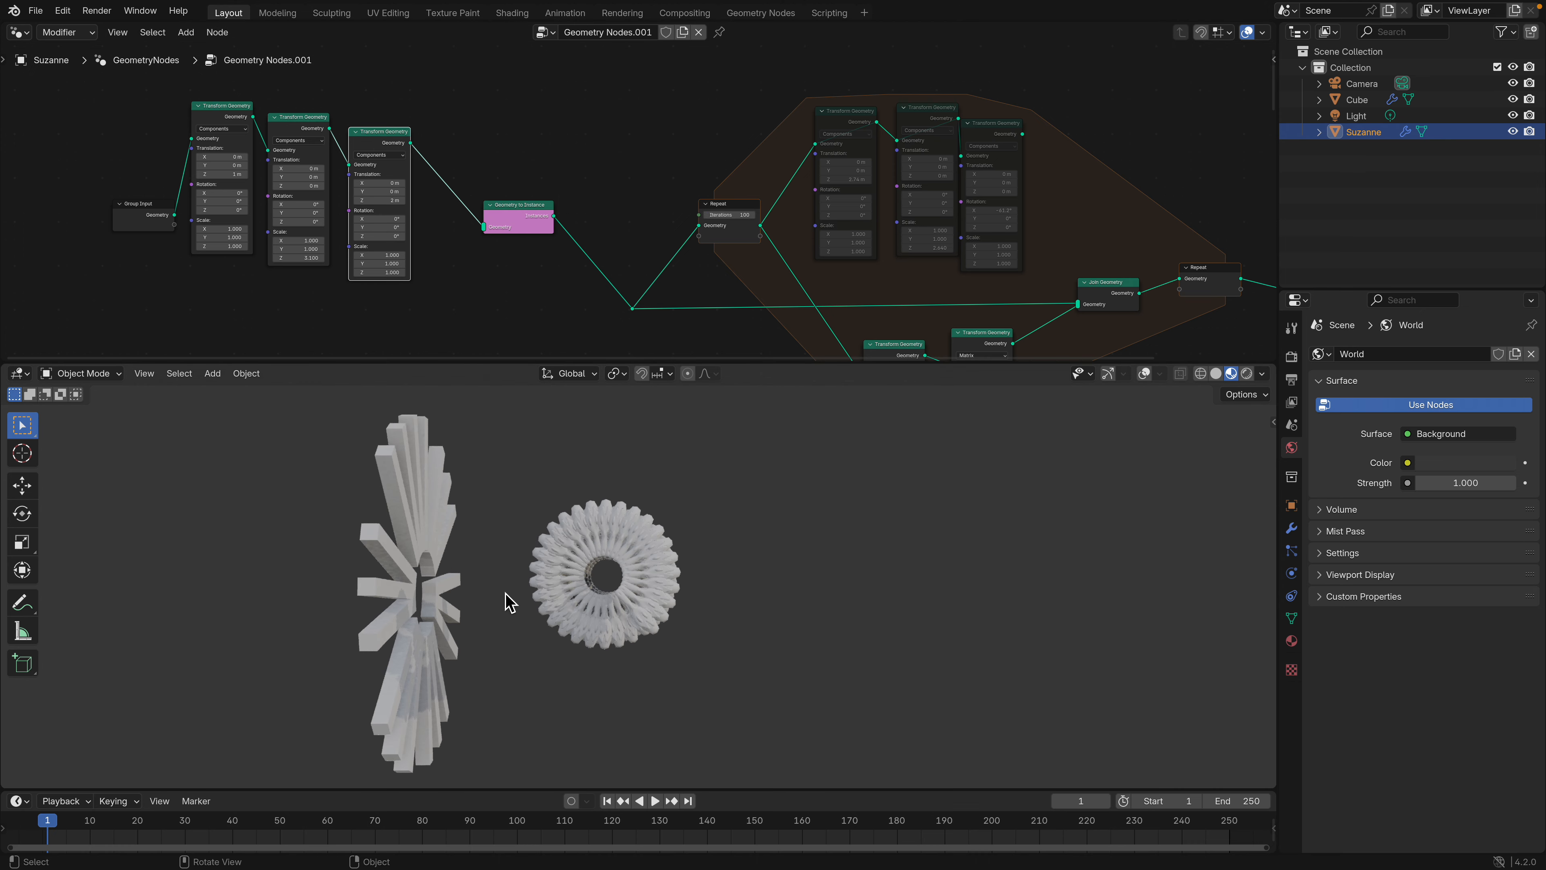
{"action": "scroll", "coordinate": [560, 584], "scroll_direction": "up", "scroll_amount": 6}
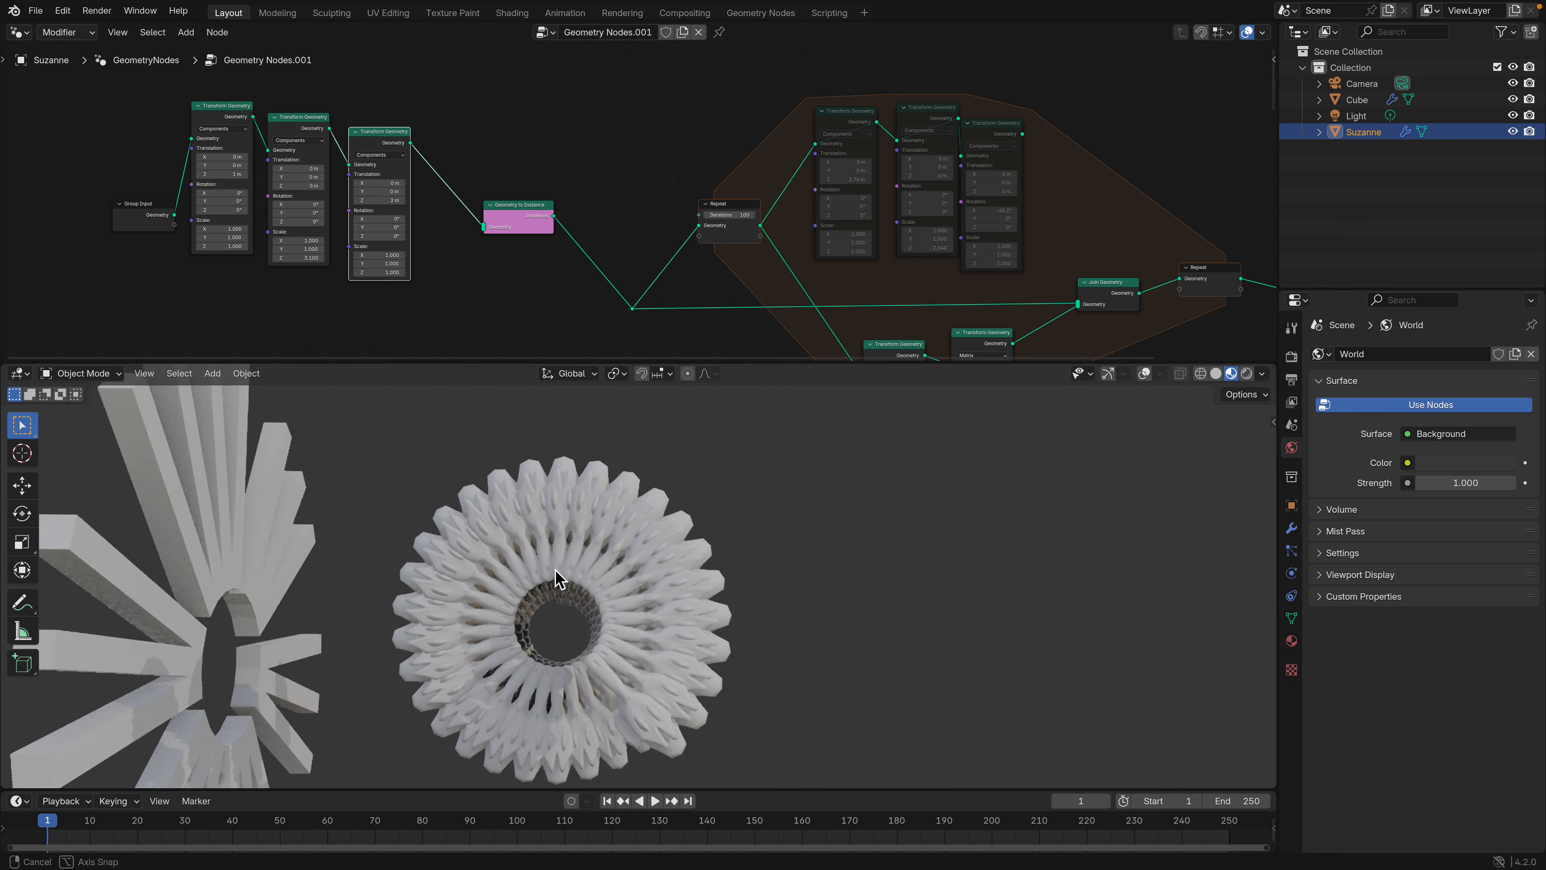
{"action": "middle_click_drag", "start_coordinate": [559, 596], "coordinate": [625, 573], "text": "shift"}
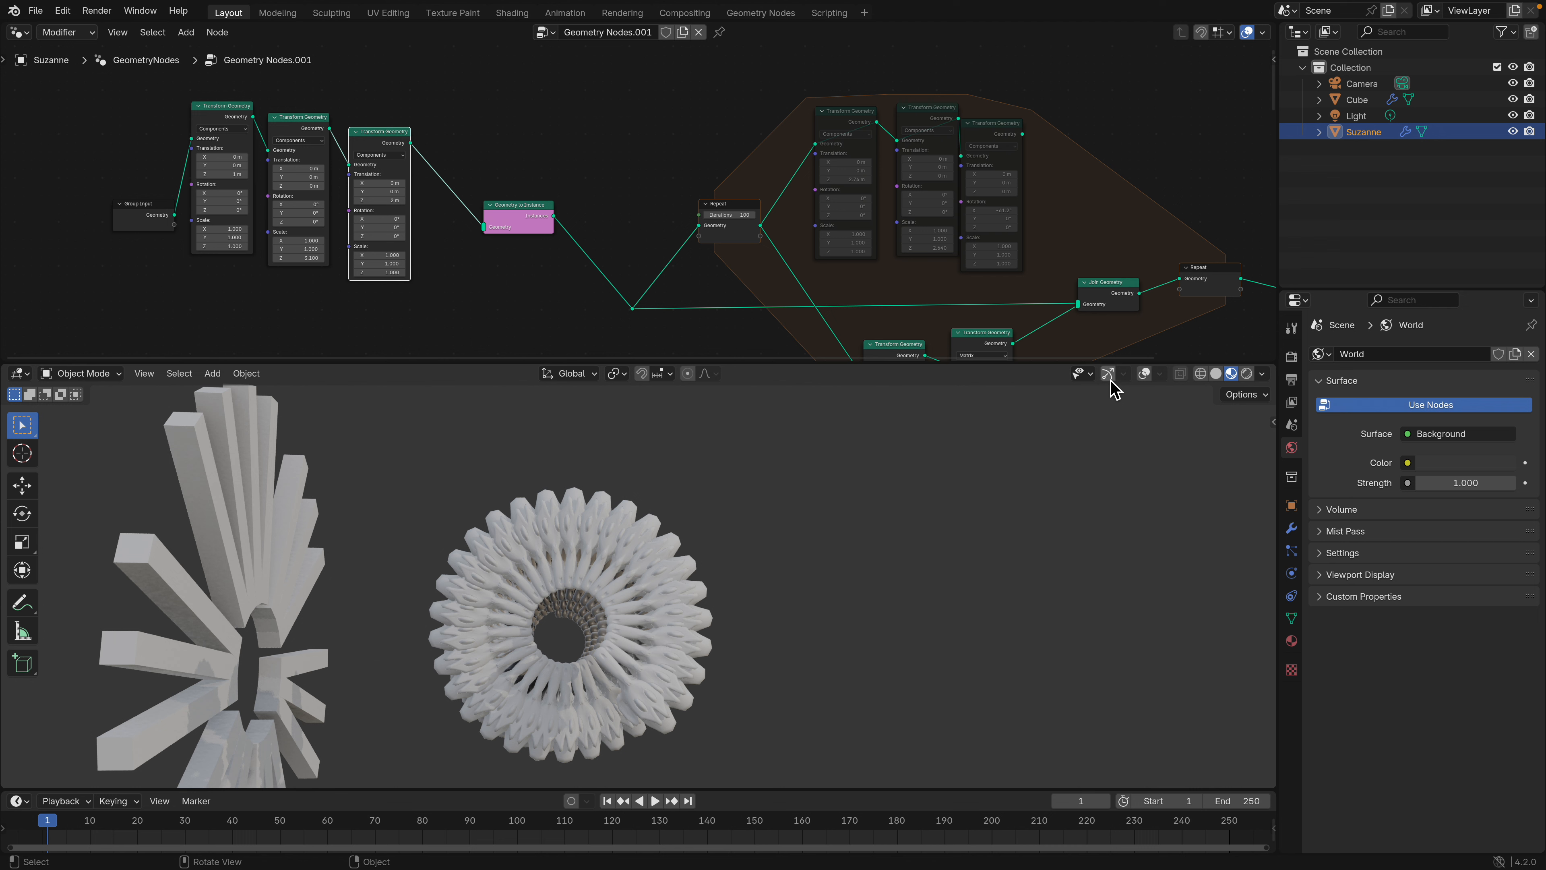
- Show the gizmos and overlays in the 3D viewport and view Suzanne's radial pattern from another angle
{"action": "left_click", "coordinate": [1144, 374]}
{"action": "left_click", "coordinate": [145, 374]}
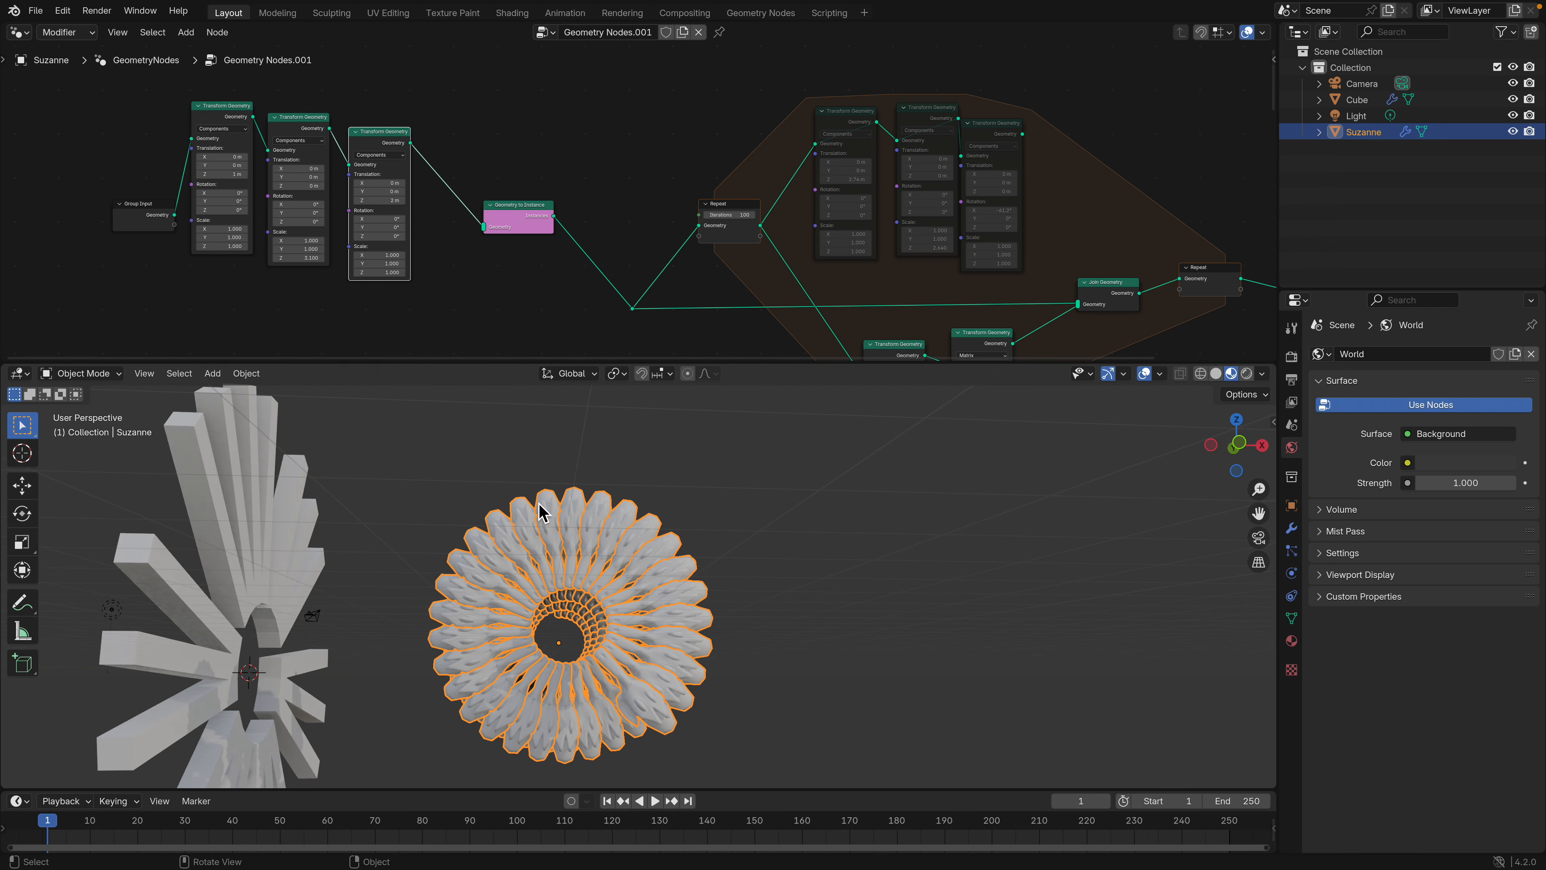
{"action": "scroll", "coordinate": [537, 507], "scroll_direction": "down", "scroll_amount": 3}
{"action": "middle_click_drag", "start_coordinate": [552, 531], "coordinate": [633, 527]}
{"action": "scroll", "coordinate": [563, 207], "scroll_direction": "up", "scroll_amount": 4}
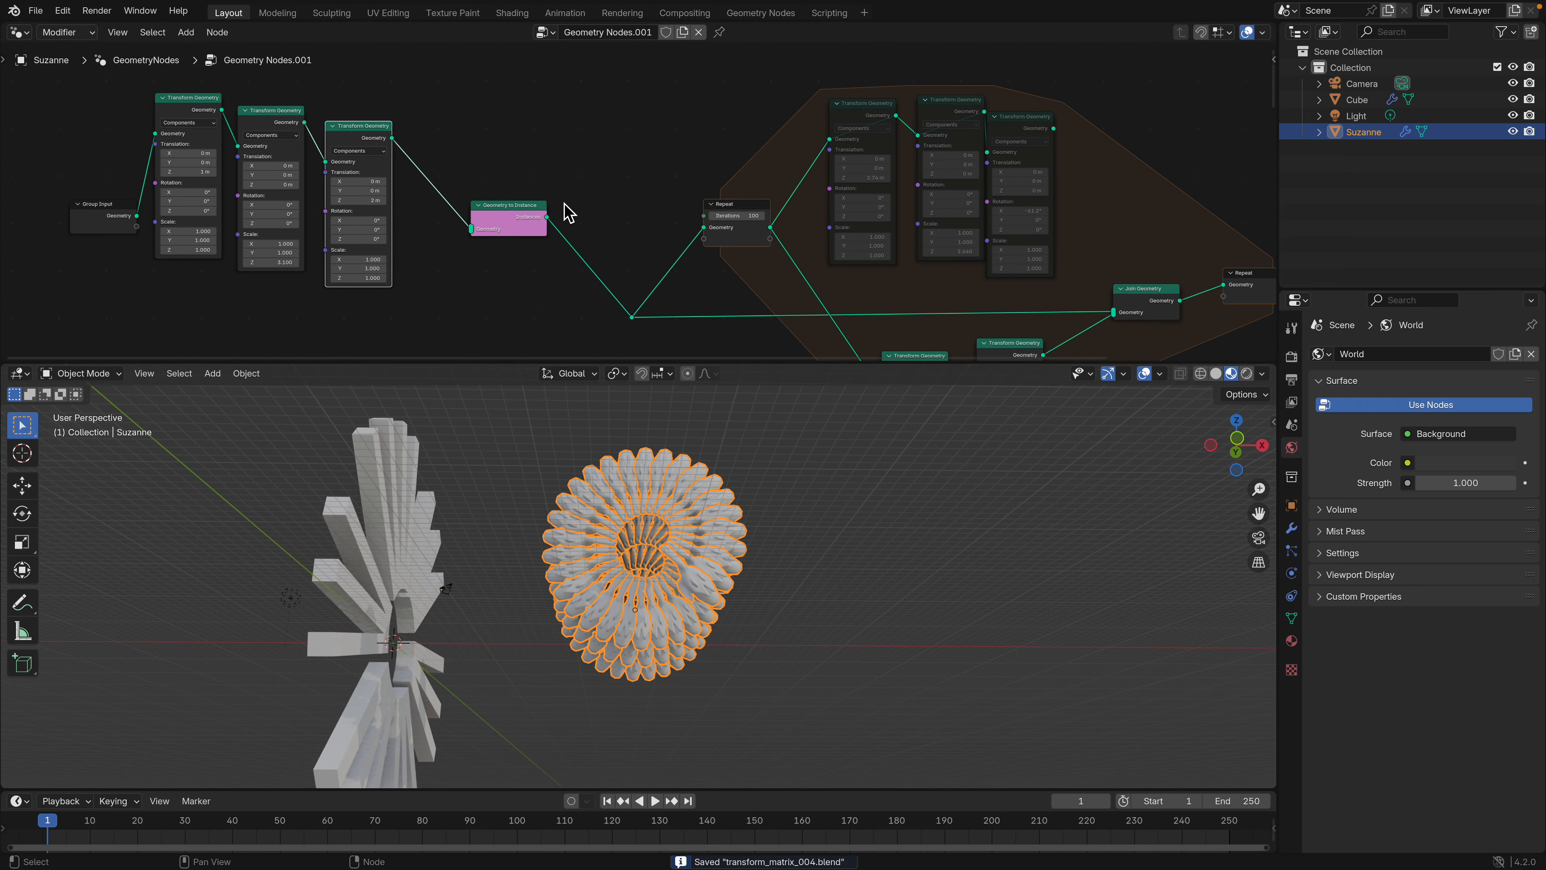
- Reposition the Geometry to Instance node and set the iterations of Suzanne's Repeat zone to 300
{"action": "scroll", "coordinate": [560, 158], "scroll_direction": "down", "scroll_amount": 2}
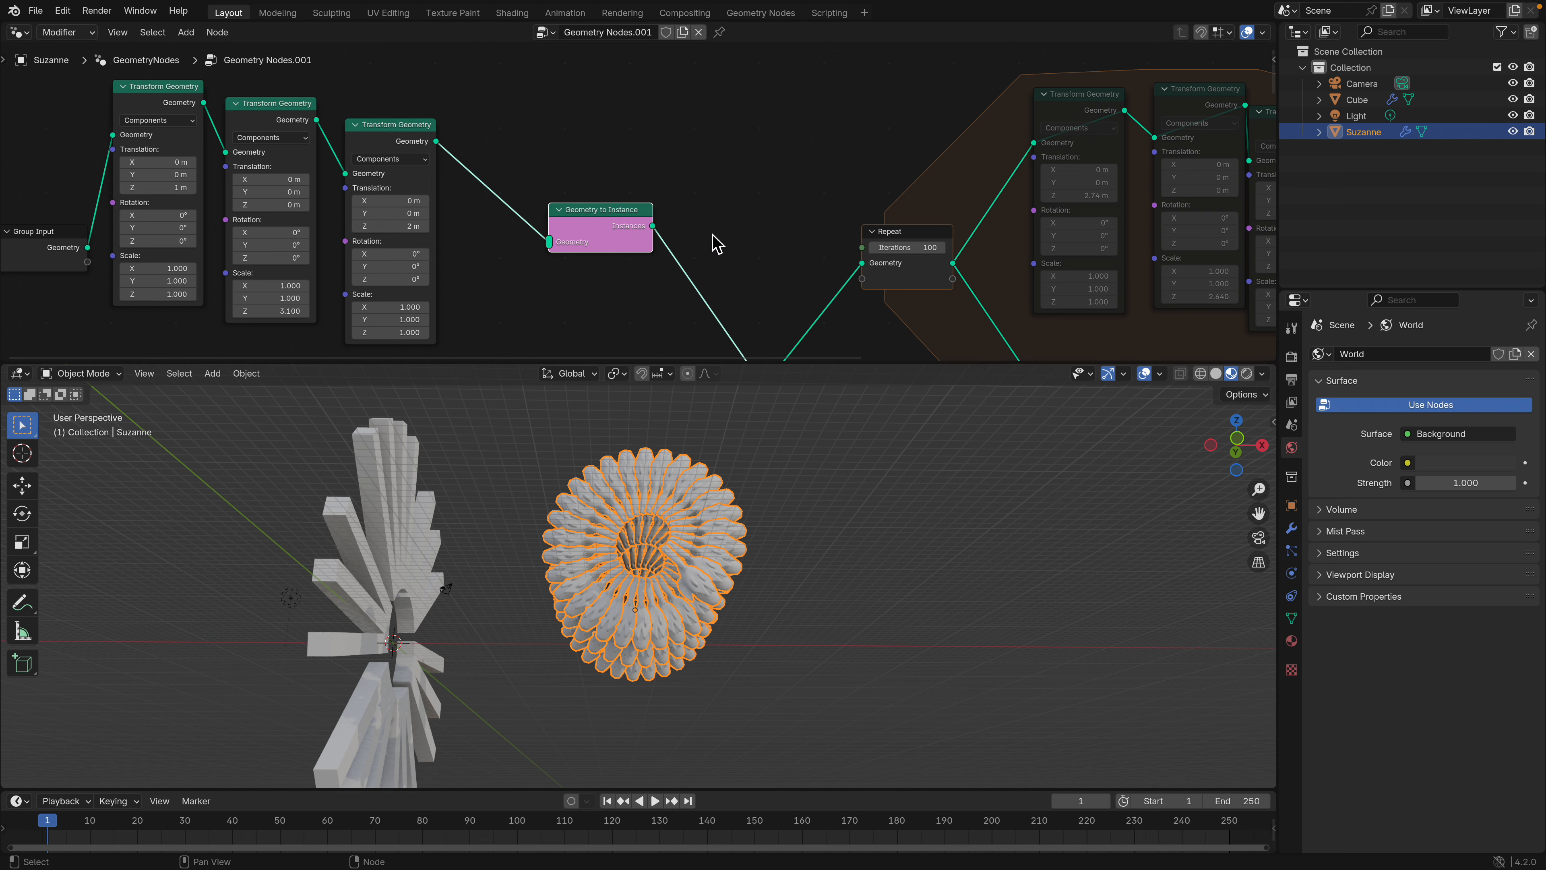
{"action": "middle_click_drag", "start_coordinate": [713, 234], "coordinate": [687, 214]}
{"action": "left_click_drag", "start_coordinate": [575, 216], "coordinate": [553, 193]}
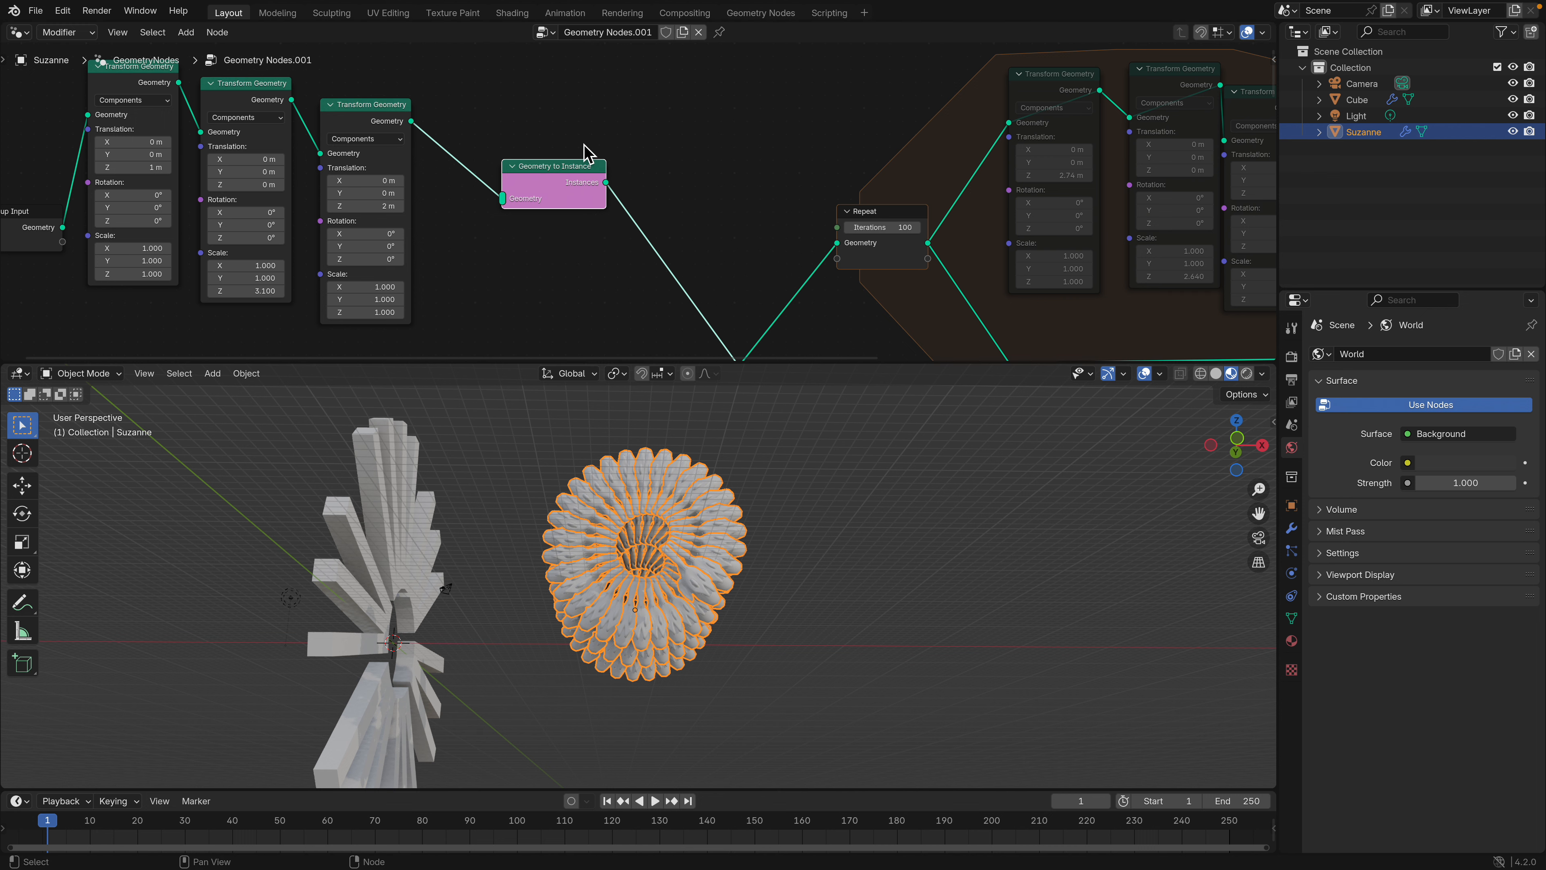
{"action": "middle_click_drag", "start_coordinate": [762, 214], "coordinate": [683, 184]}
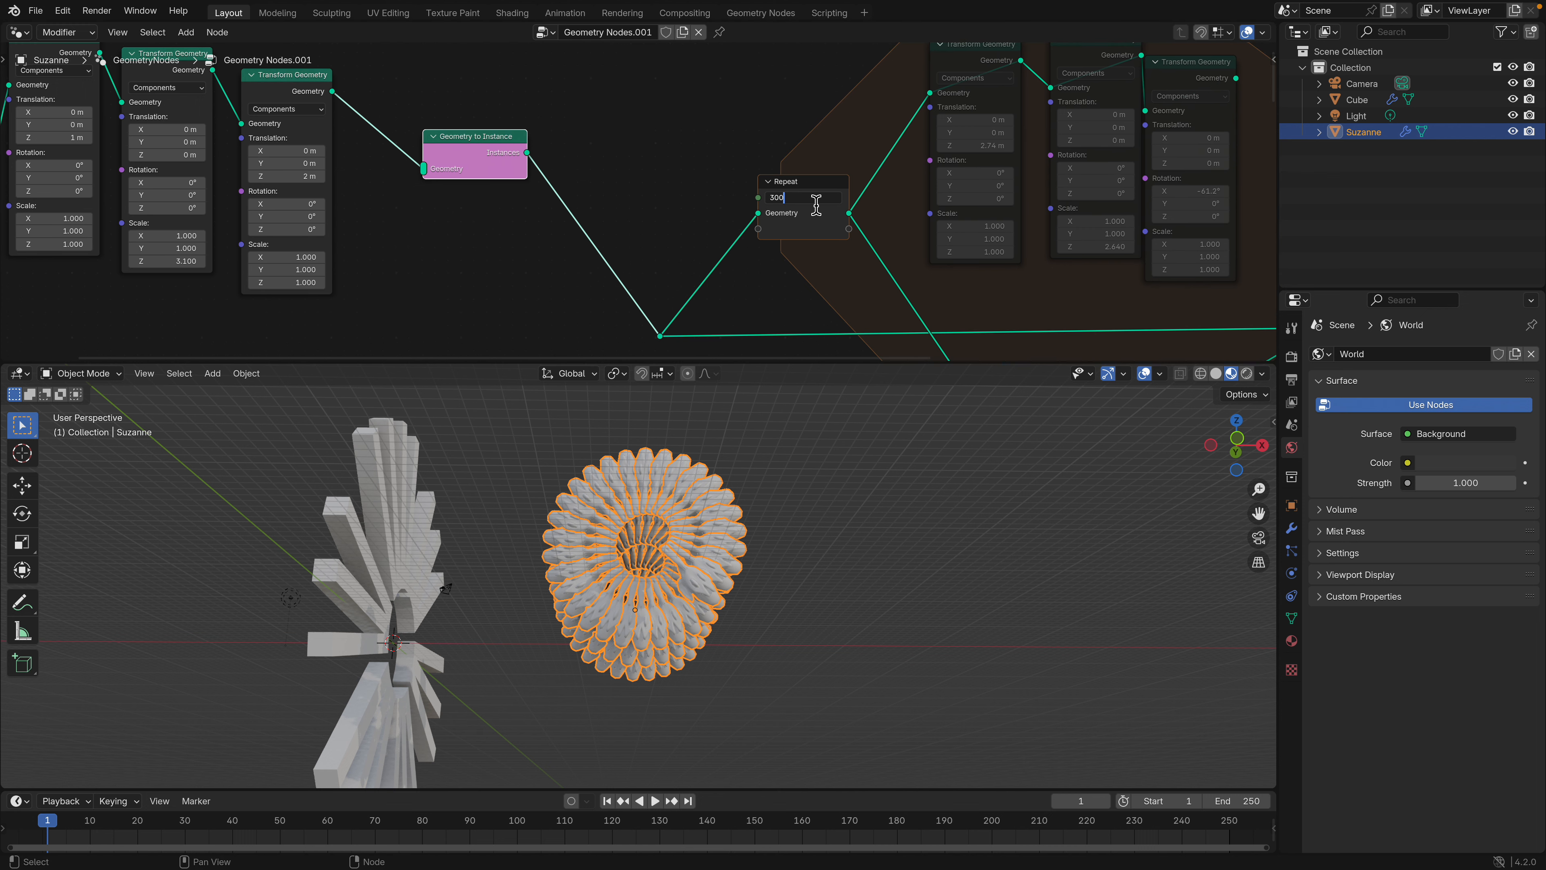
{"action": "key", "text": "Return"}
{"action": "middle_click_drag", "start_coordinate": [730, 438], "coordinate": [701, 570]}
{"action": "scroll", "coordinate": [714, 552], "scroll_direction": "down", "scroll_amount": 1}
- Shift the first Transform Geometry node and the Group Input node slightly within Suzanne's node tree
{"action": "middle_click_drag", "start_coordinate": [407, 165], "coordinate": [692, 224]}
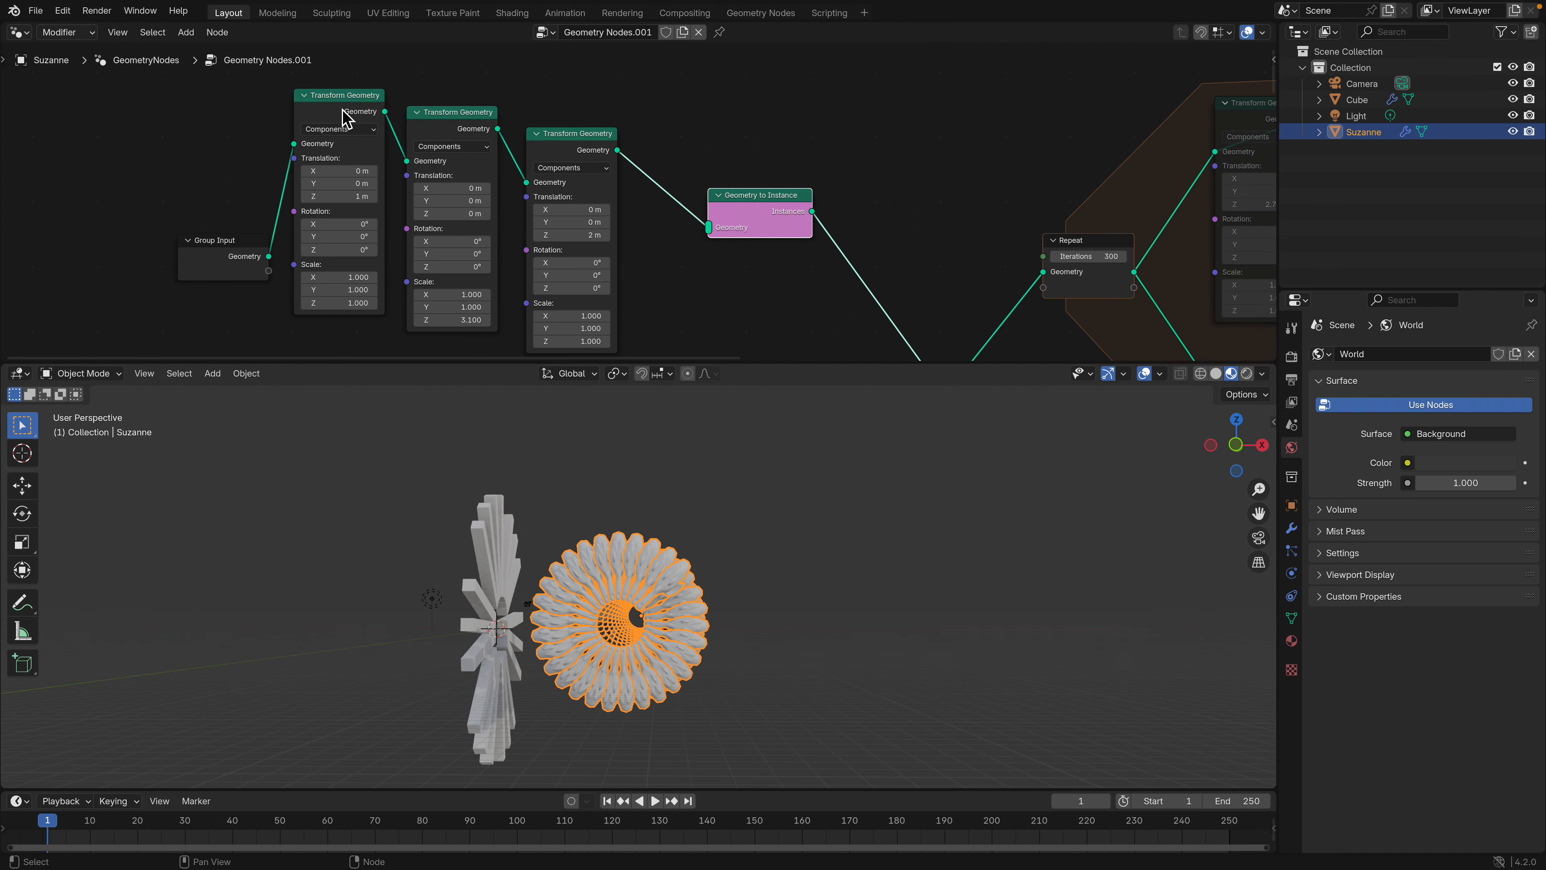
{"action": "left_click_drag", "start_coordinate": [346, 118], "coordinate": [340, 114]}
{"action": "left_click_drag", "start_coordinate": [233, 251], "coordinate": [213, 231]}
- Select the radial cube object and enlarge the node editor around the Transform Geometry nodes of its node tree
{"action": "middle_click_drag", "start_coordinate": [542, 541], "coordinate": [473, 602]}
{"action": "left_click", "coordinate": [511, 569]}
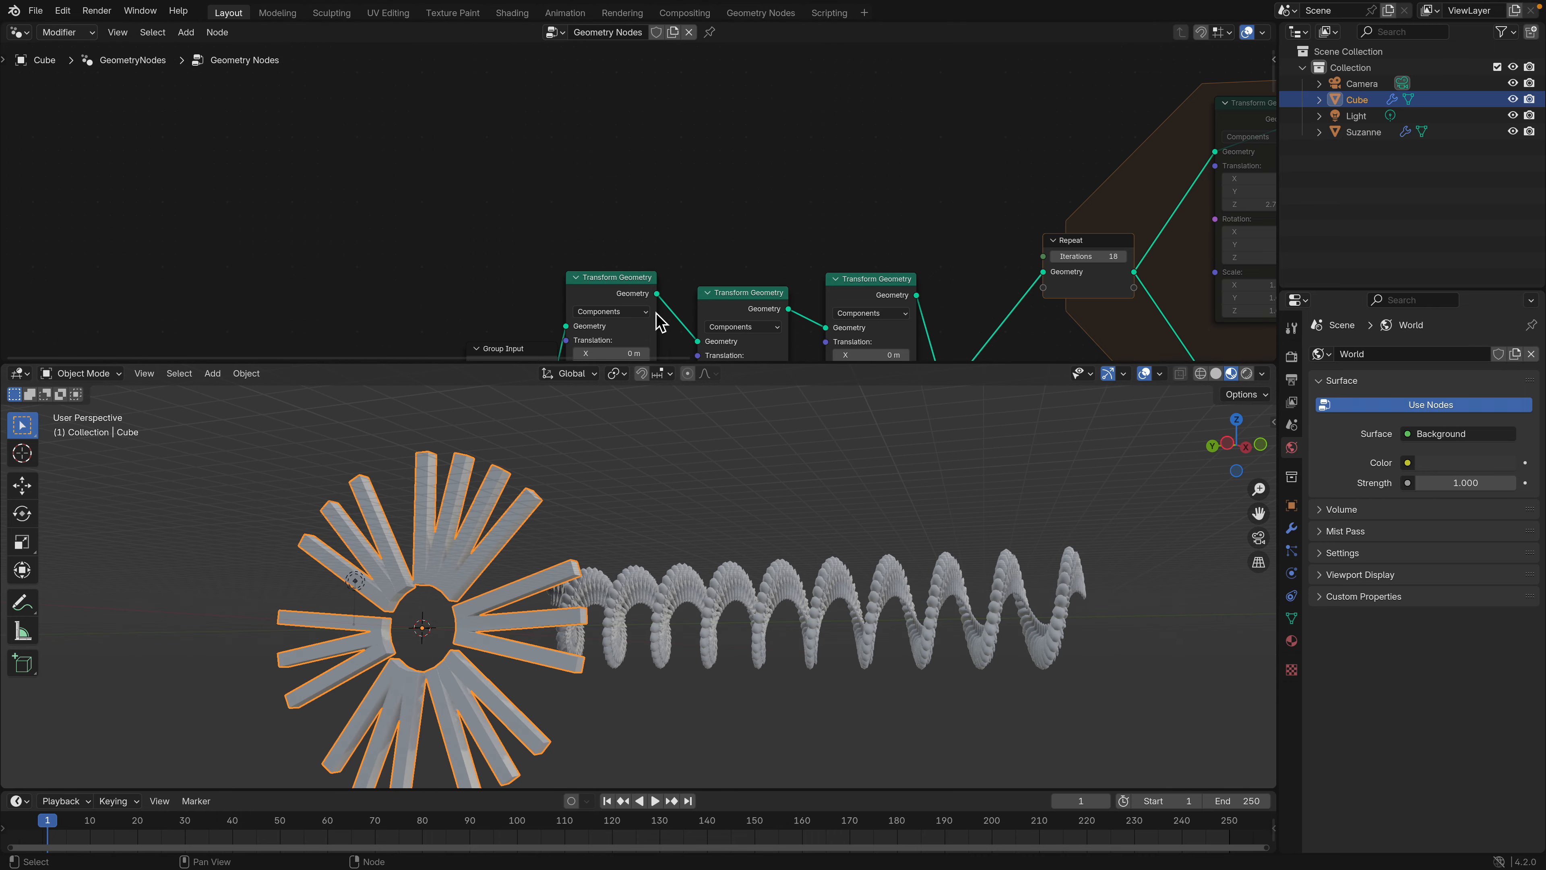
{"action": "middle_click_drag", "start_coordinate": [661, 333], "coordinate": [515, 176]}
{"action": "scroll", "coordinate": [666, 276], "scroll_direction": "down", "scroll_amount": 2}
{"action": "middle_click_drag", "start_coordinate": [711, 309], "coordinate": [436, 233]}
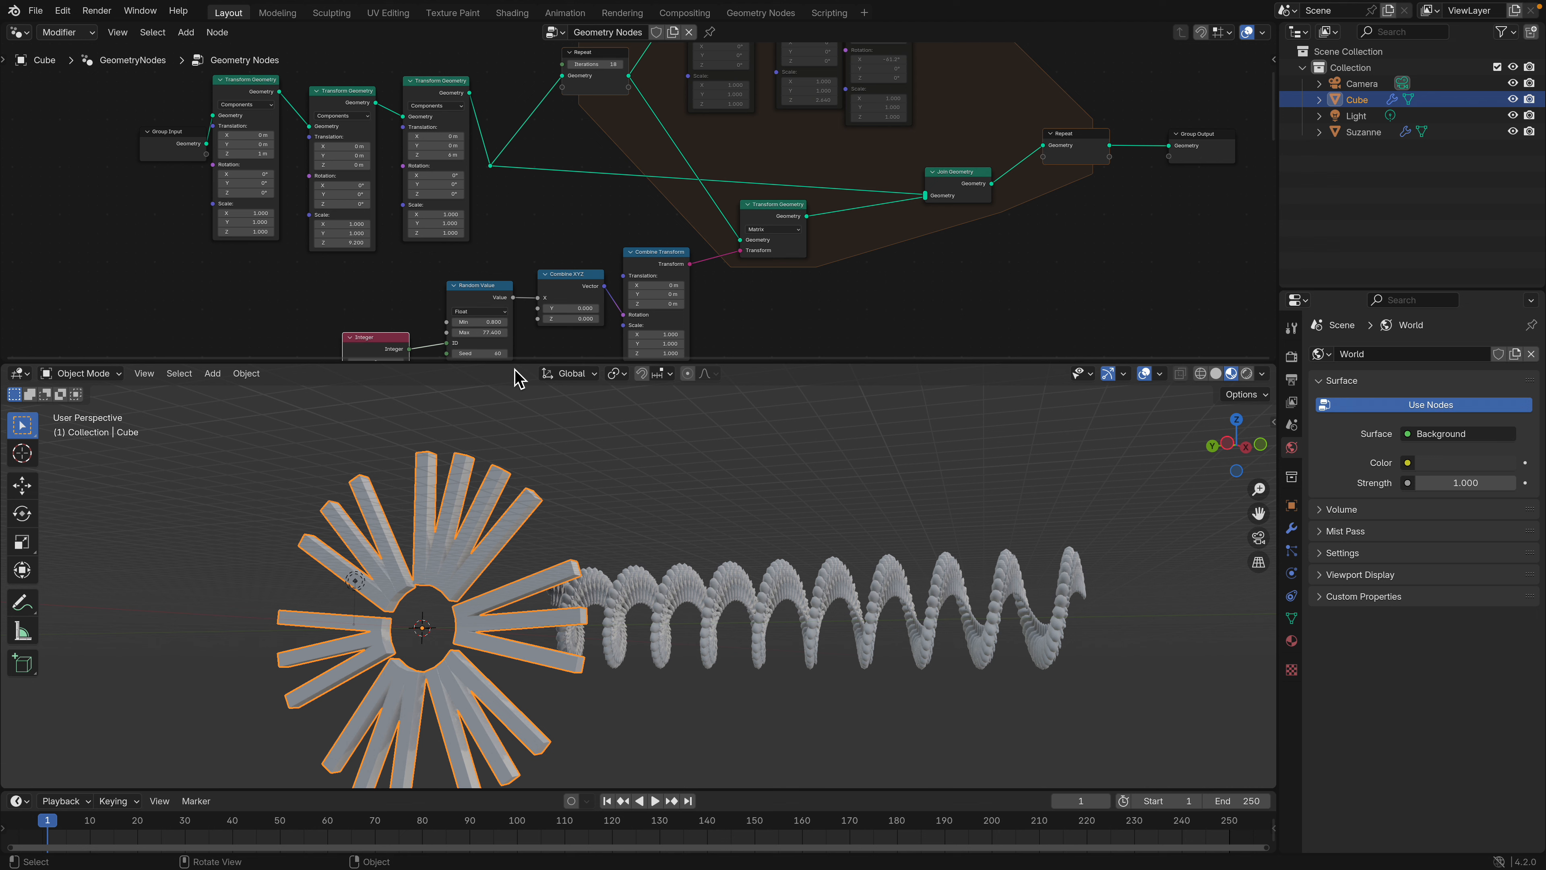
{"action": "left_click_drag", "start_coordinate": [518, 369], "coordinate": [518, 468]}
{"action": "scroll", "coordinate": [348, 304], "scroll_direction": "up", "scroll_amount": 2}
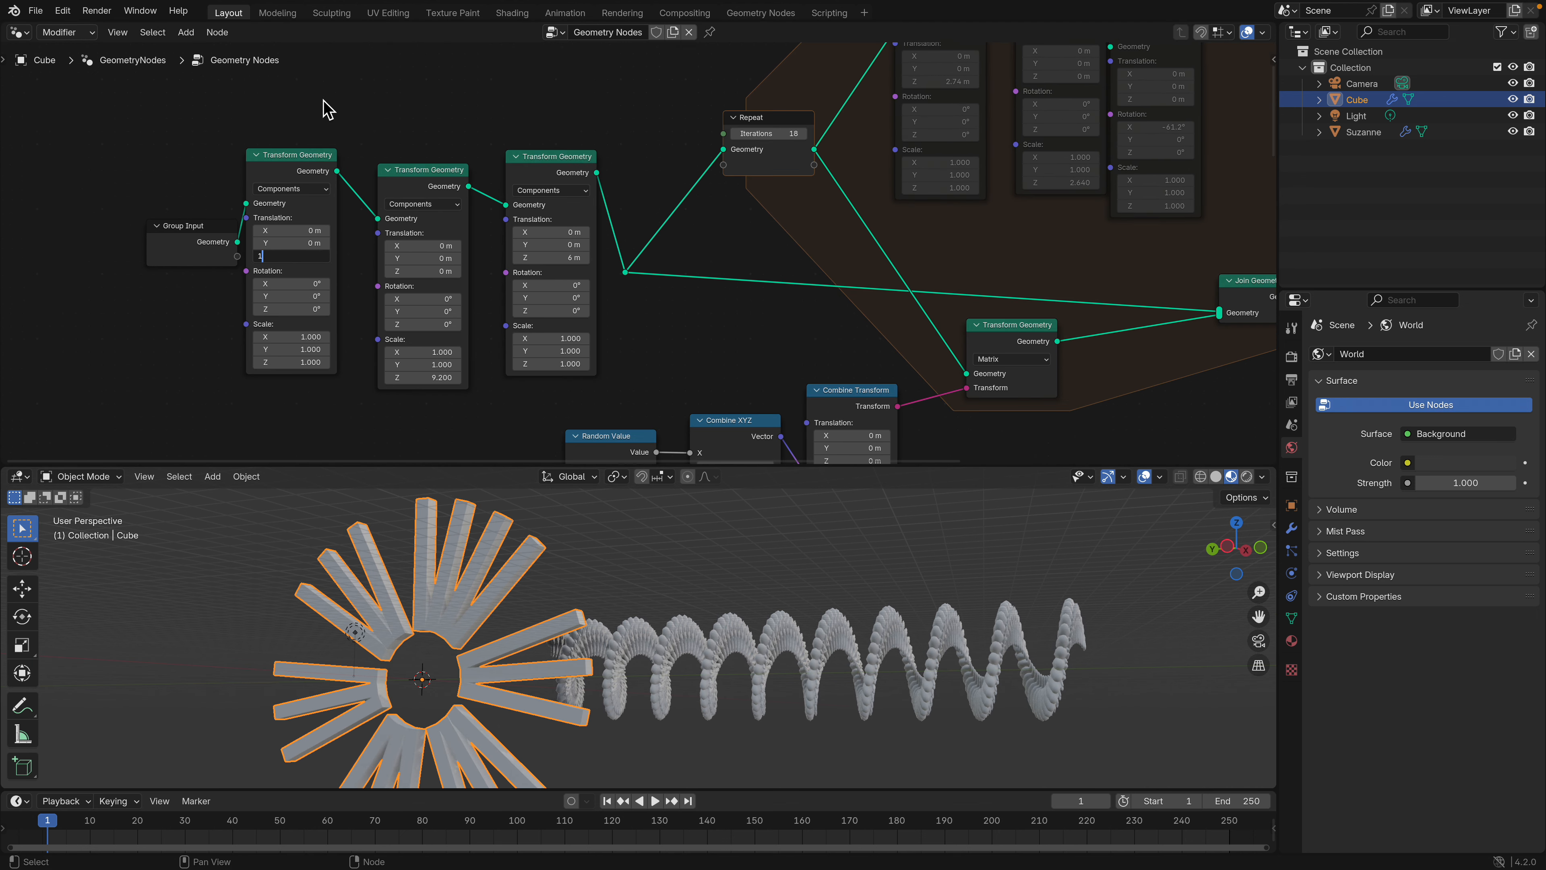
- Set the Z scale of the second Transform Geometry node to 9 and the Z translation of the third to 8.4 m
{"action": "left_click_drag", "start_coordinate": [426, 377], "coordinate": [558, 337]}
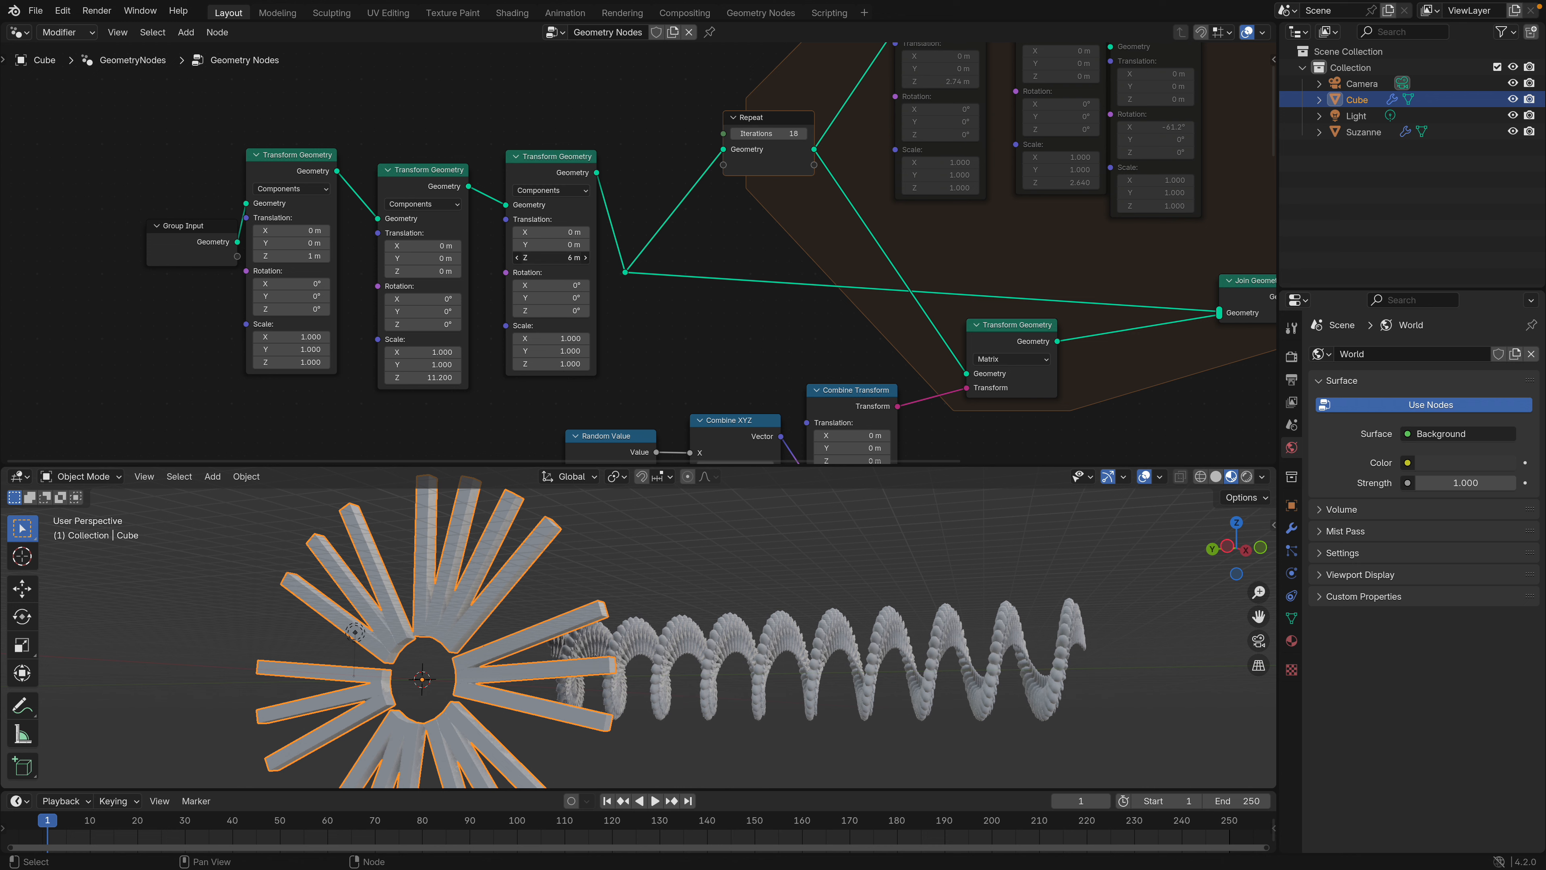
{"action": "mouse_move", "coordinate": [551, 257]}
{"action": "left_mouse_down"}
{"action": "mouse_move", "coordinate": [510, 257]}
{"action": "mouse_move", "coordinate": [560, 256]}
{"action": "left_mouse_up"}
{"action": "middle_click_drag", "start_coordinate": [518, 661], "coordinate": [566, 649]}
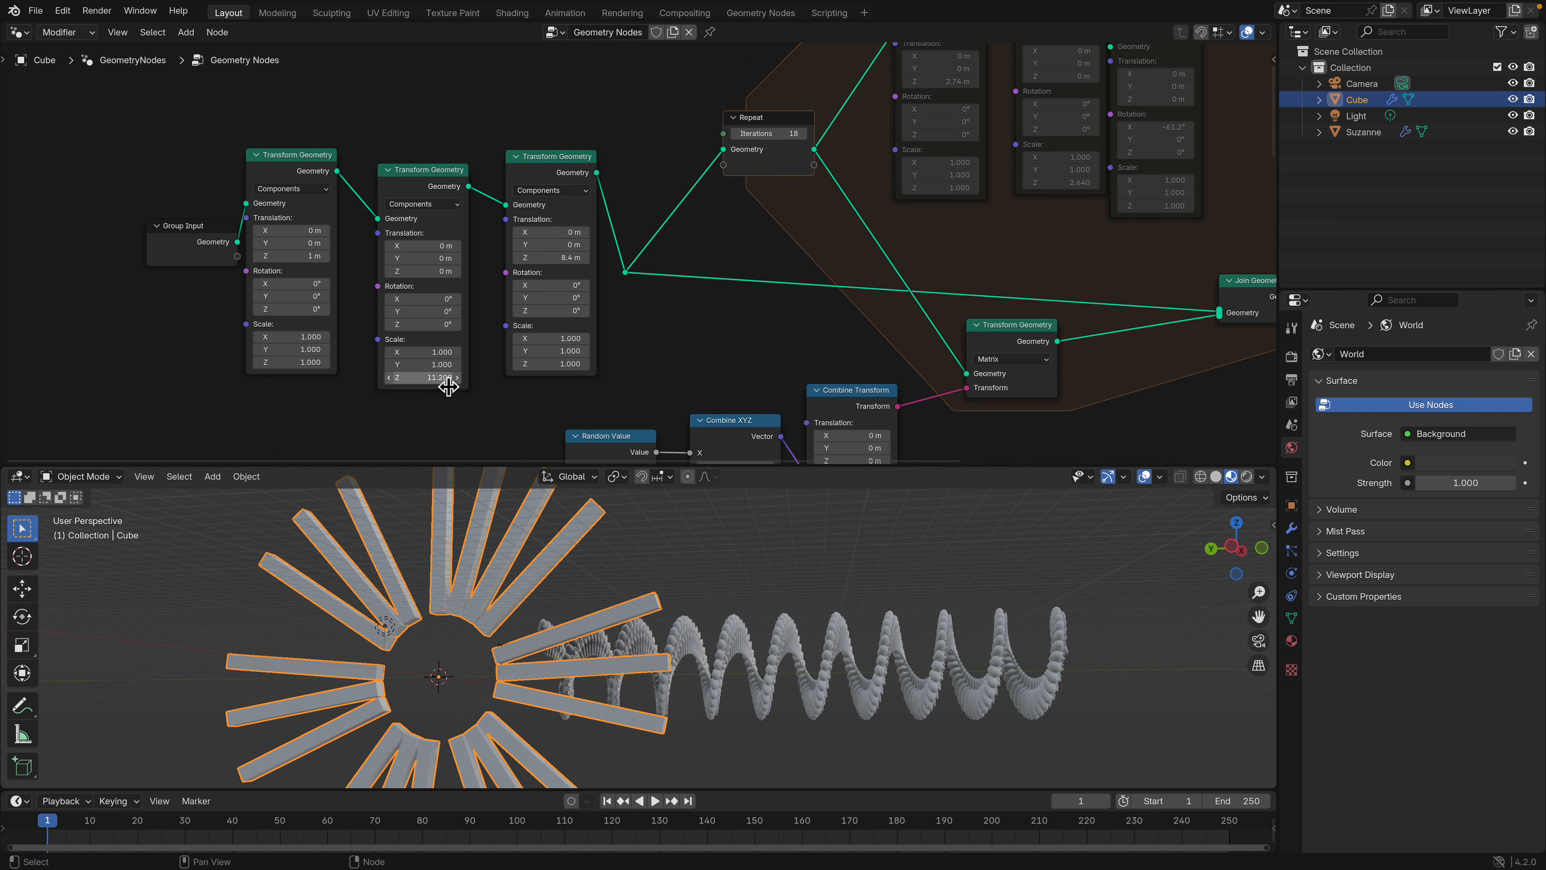
{"action": "left_click_drag", "start_coordinate": [448, 387], "coordinate": [436, 377]}
- Rearrange the three Transform Geometry nodes and the Group Input node at the start of the cube's node tree
{"action": "middle_click_drag", "start_coordinate": [650, 237], "coordinate": [536, 277]}
{"action": "left_click_drag", "start_coordinate": [464, 192], "coordinate": [461, 158]}
{"action": "left_click_drag", "start_coordinate": [333, 209], "coordinate": [331, 122]}
{"action": "left_click_drag", "start_coordinate": [193, 198], "coordinate": [190, 155]}
{"action": "left_click_drag", "start_coordinate": [93, 264], "coordinate": [78, 253]}
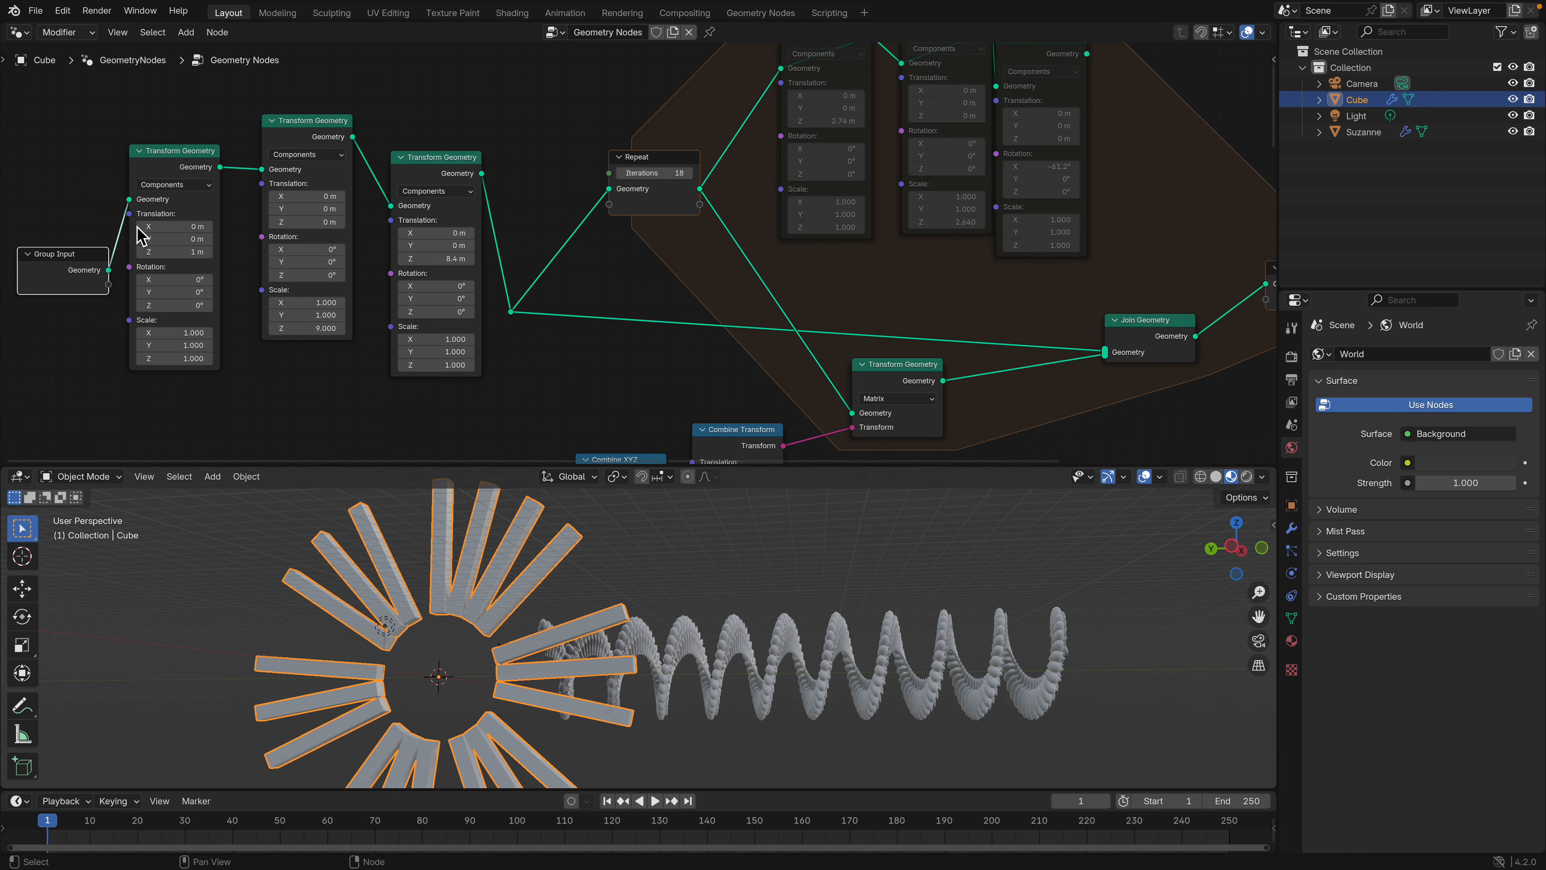
{"action": "middle_click_drag", "start_coordinate": [181, 212], "coordinate": [213, 210]}
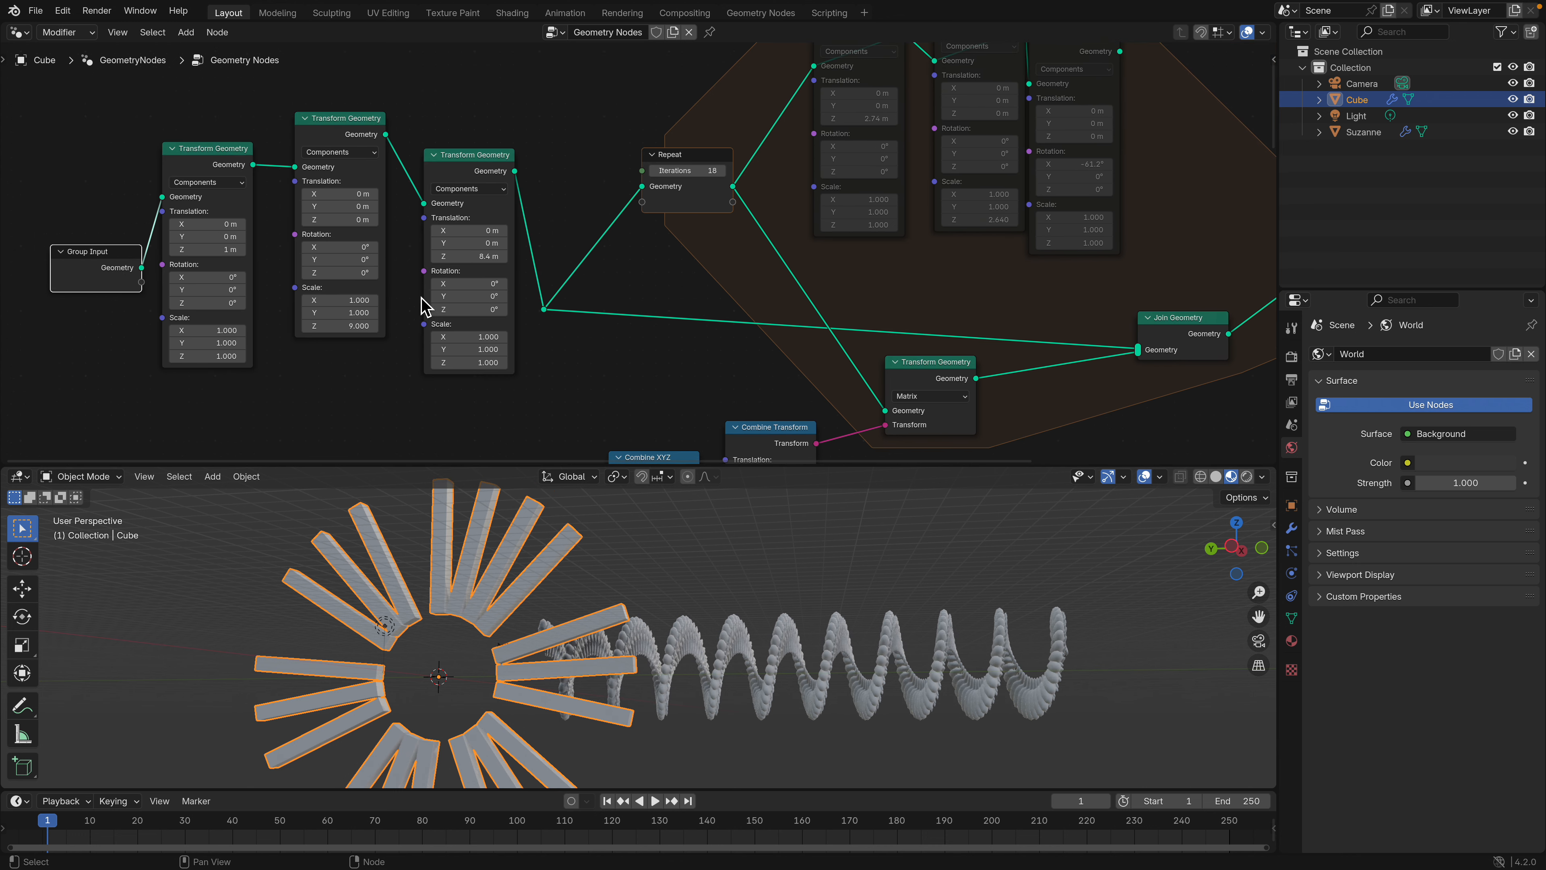
- Shift the Repeat node slightly and set the iterations of the cube's Repeat zone to 16
{"action": "mouse_move", "coordinate": [537, 581]}
{"action": "middle_mouse_down"}
{"action": "mouse_move", "coordinate": [519, 587]}
{"action": "mouse_move", "coordinate": [530, 580]}
{"action": "middle_mouse_up"}
{"action": "middle_click_drag", "start_coordinate": [723, 164], "coordinate": [620, 208]}
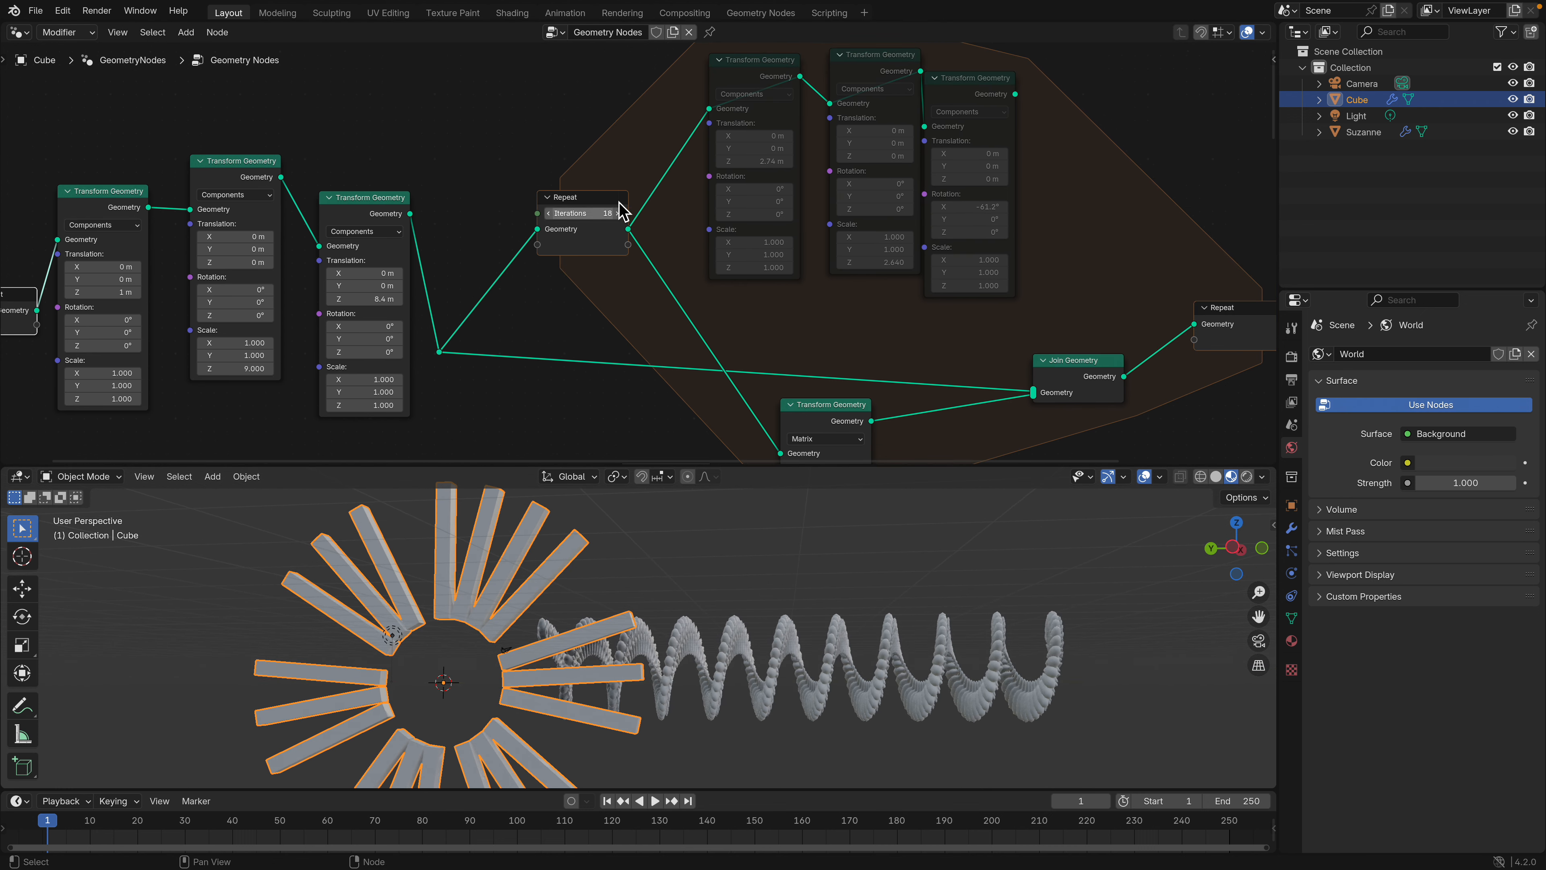
{"action": "left_click_drag", "start_coordinate": [614, 199], "coordinate": [615, 197]}
{"action": "middle_click_drag", "start_coordinate": [639, 230], "coordinate": [542, 244]}
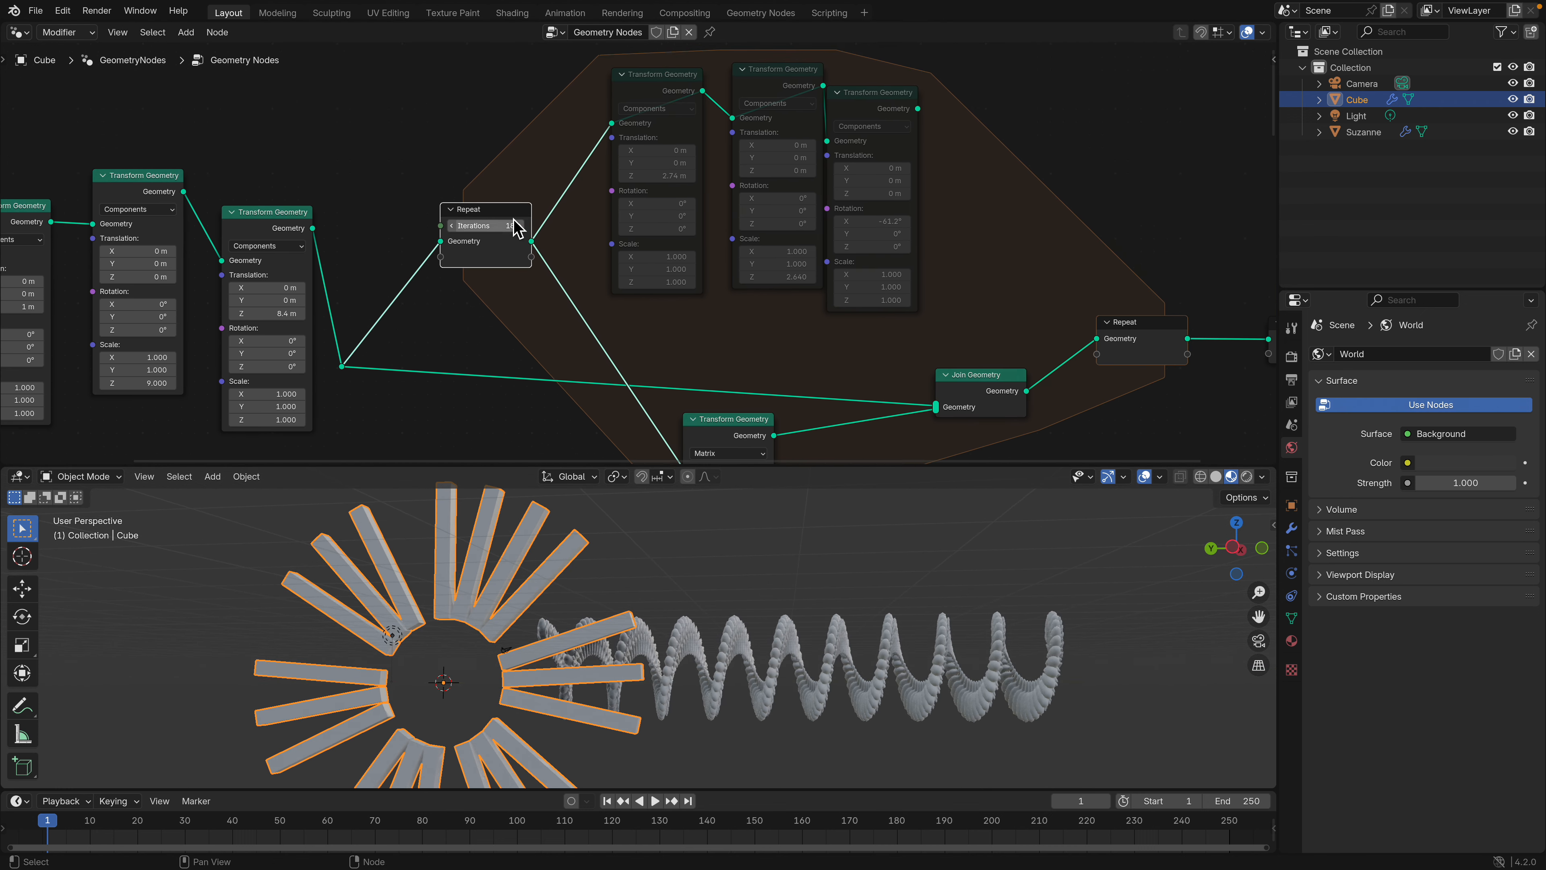
{"action": "mouse_move", "coordinate": [508, 225]}
{"action": "left_mouse_down"}
{"action": "mouse_move", "coordinate": [522, 247]}
{"action": "mouse_move", "coordinate": [497, 246]}
{"action": "mouse_move", "coordinate": [502, 223]}
{"action": "left_mouse_up"}
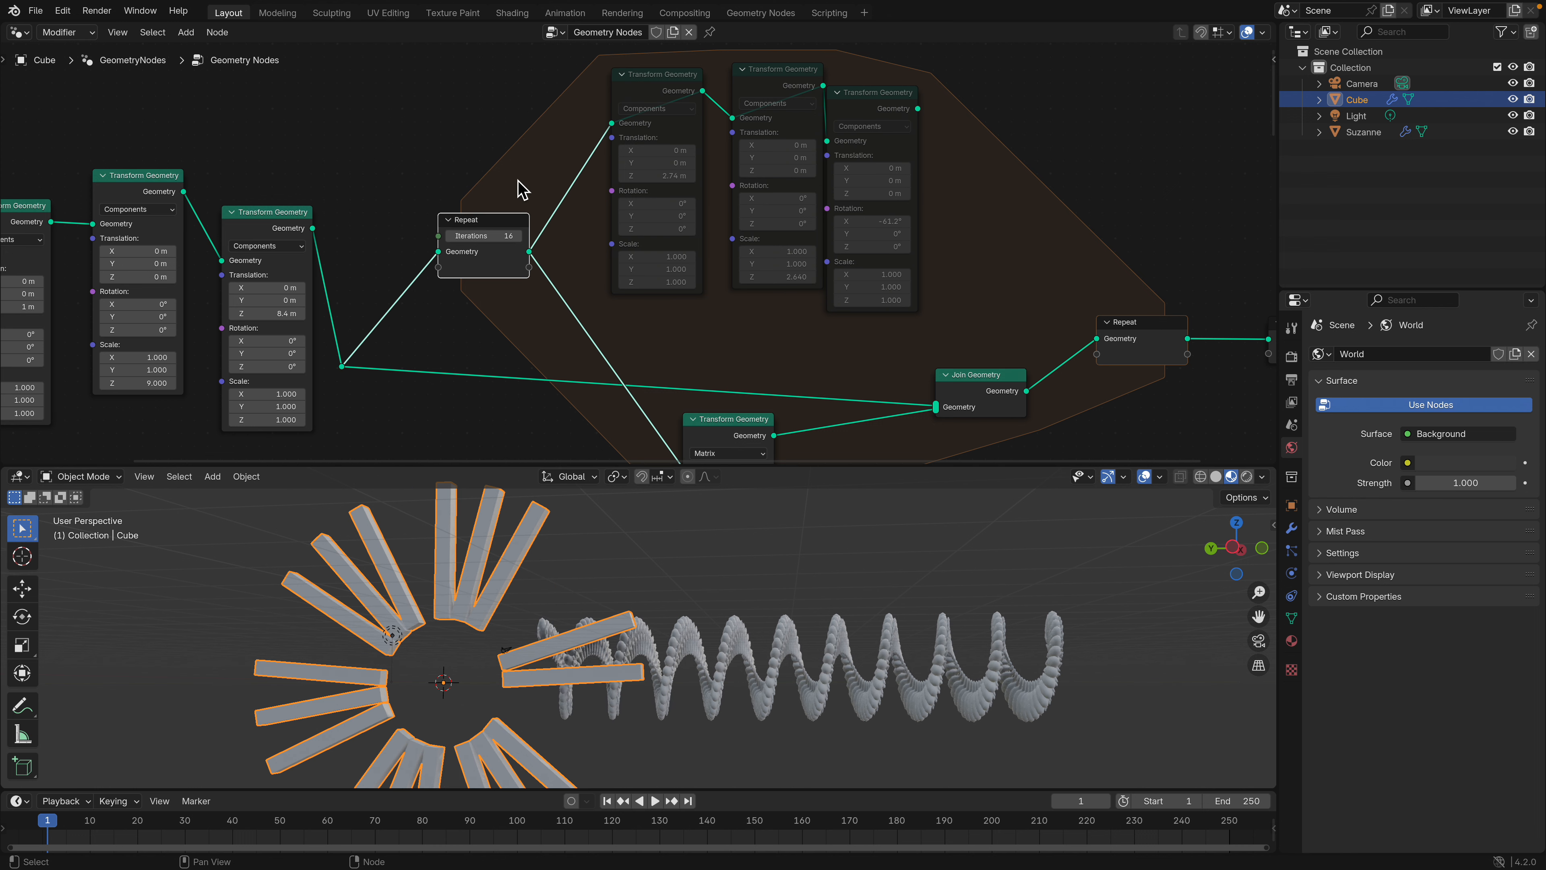
- Shift the matrix-mode Transform Geometry node slightly inside the cube's Repeat zone
{"action": "scroll", "coordinate": [602, 302], "scroll_direction": "down", "scroll_amount": 5}
{"action": "left_click", "coordinate": [666, 268]}
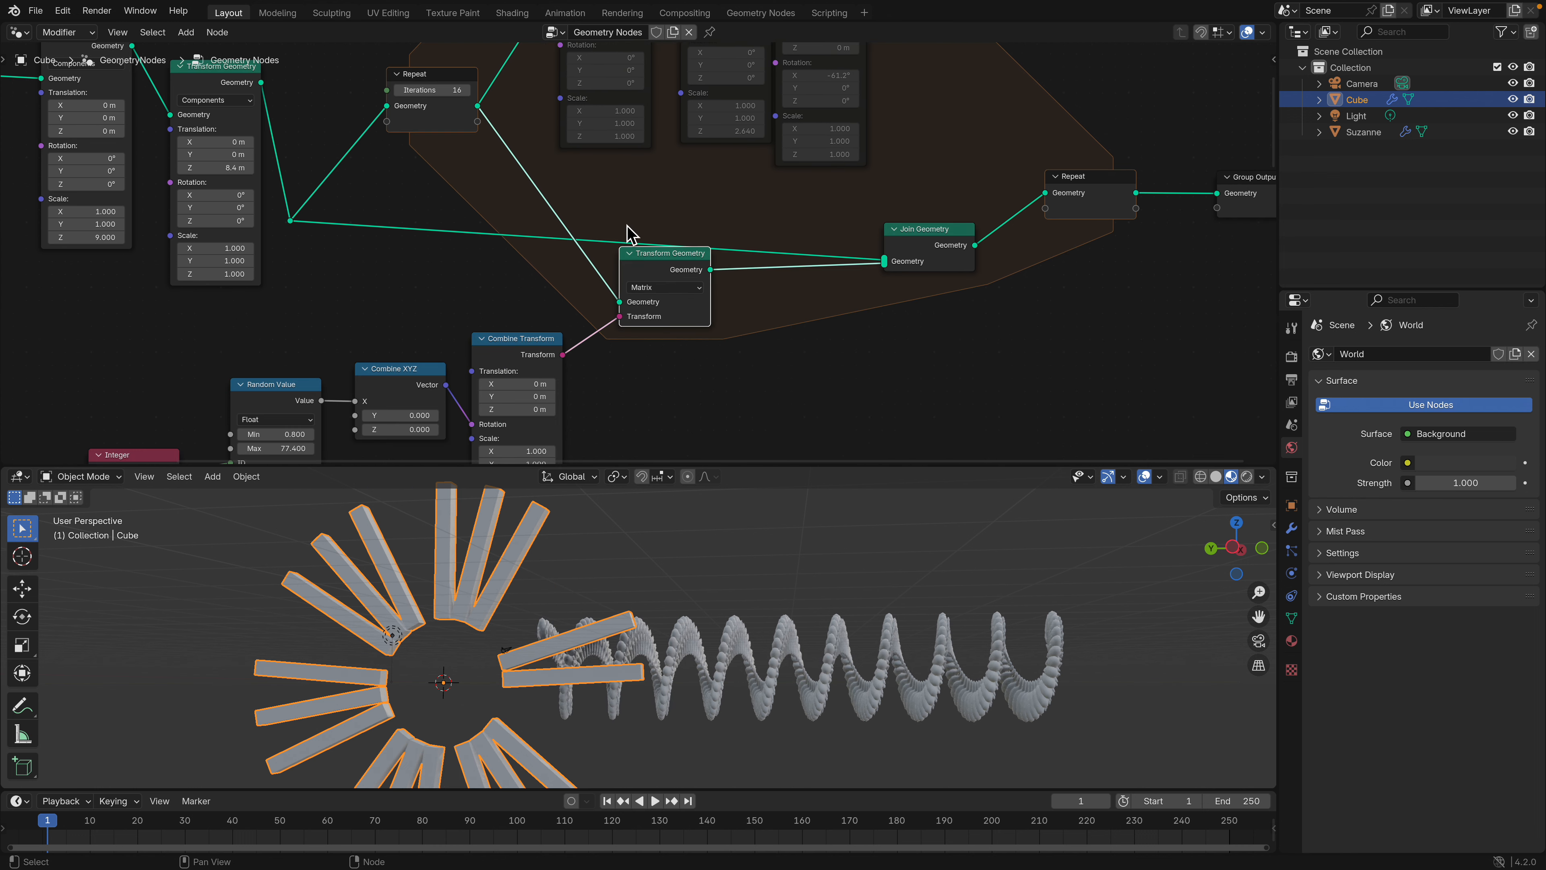
{"action": "left_click_drag", "start_coordinate": [674, 269], "coordinate": [683, 278]}
{"action": "middle_click_drag", "start_coordinate": [683, 282], "coordinate": [702, 247]}
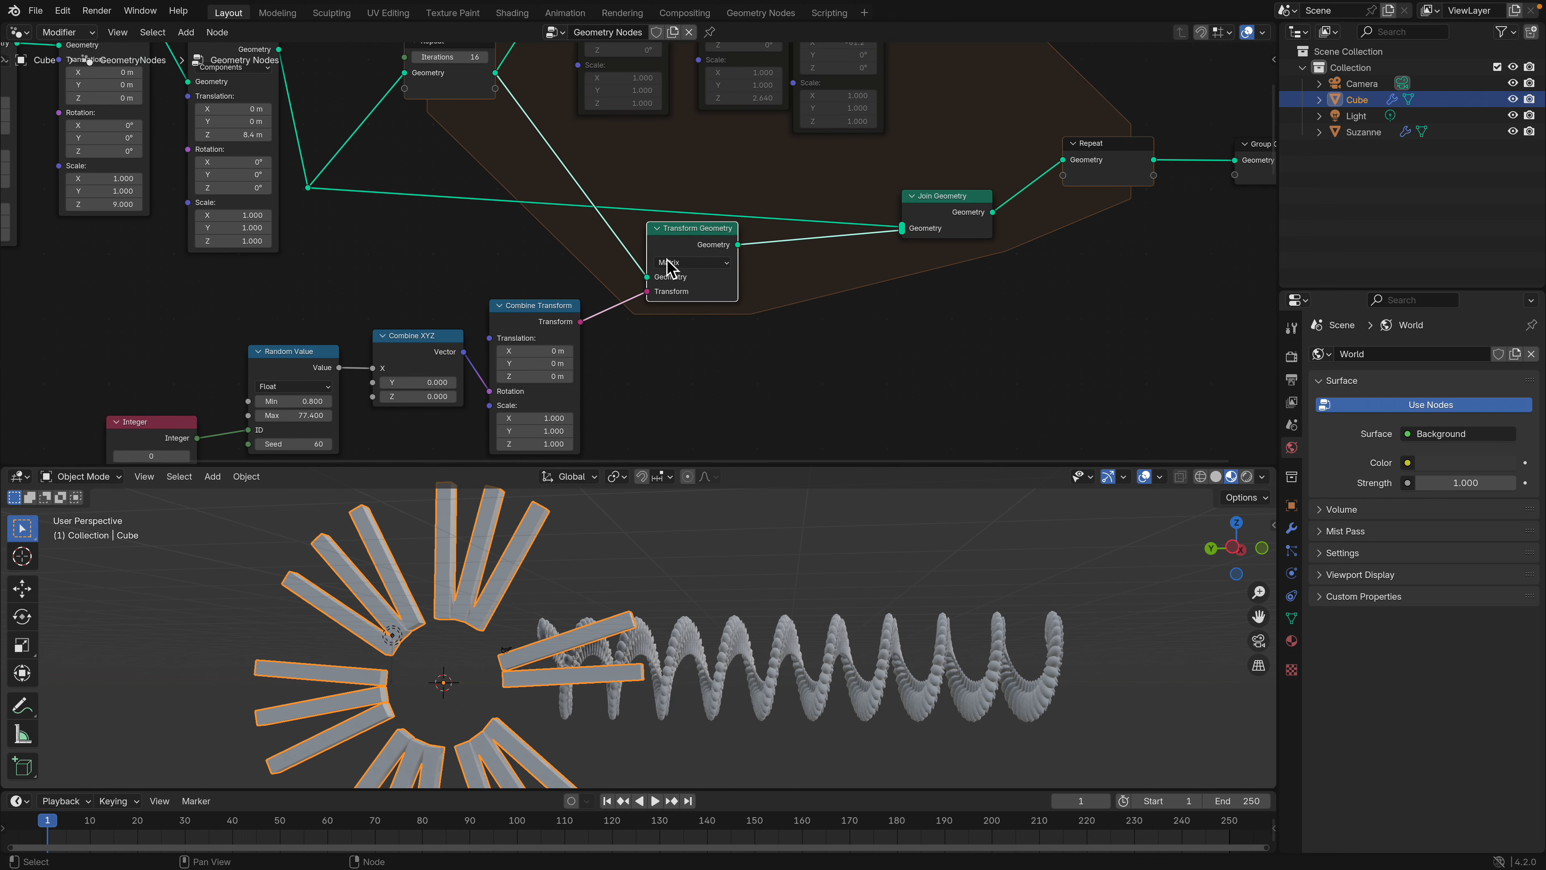
- Set the Random Value node's Max to 77.78 and Seed to 214, and shift it and the Integer node
{"action": "middle_click_drag", "start_coordinate": [587, 292], "coordinate": [647, 246]}
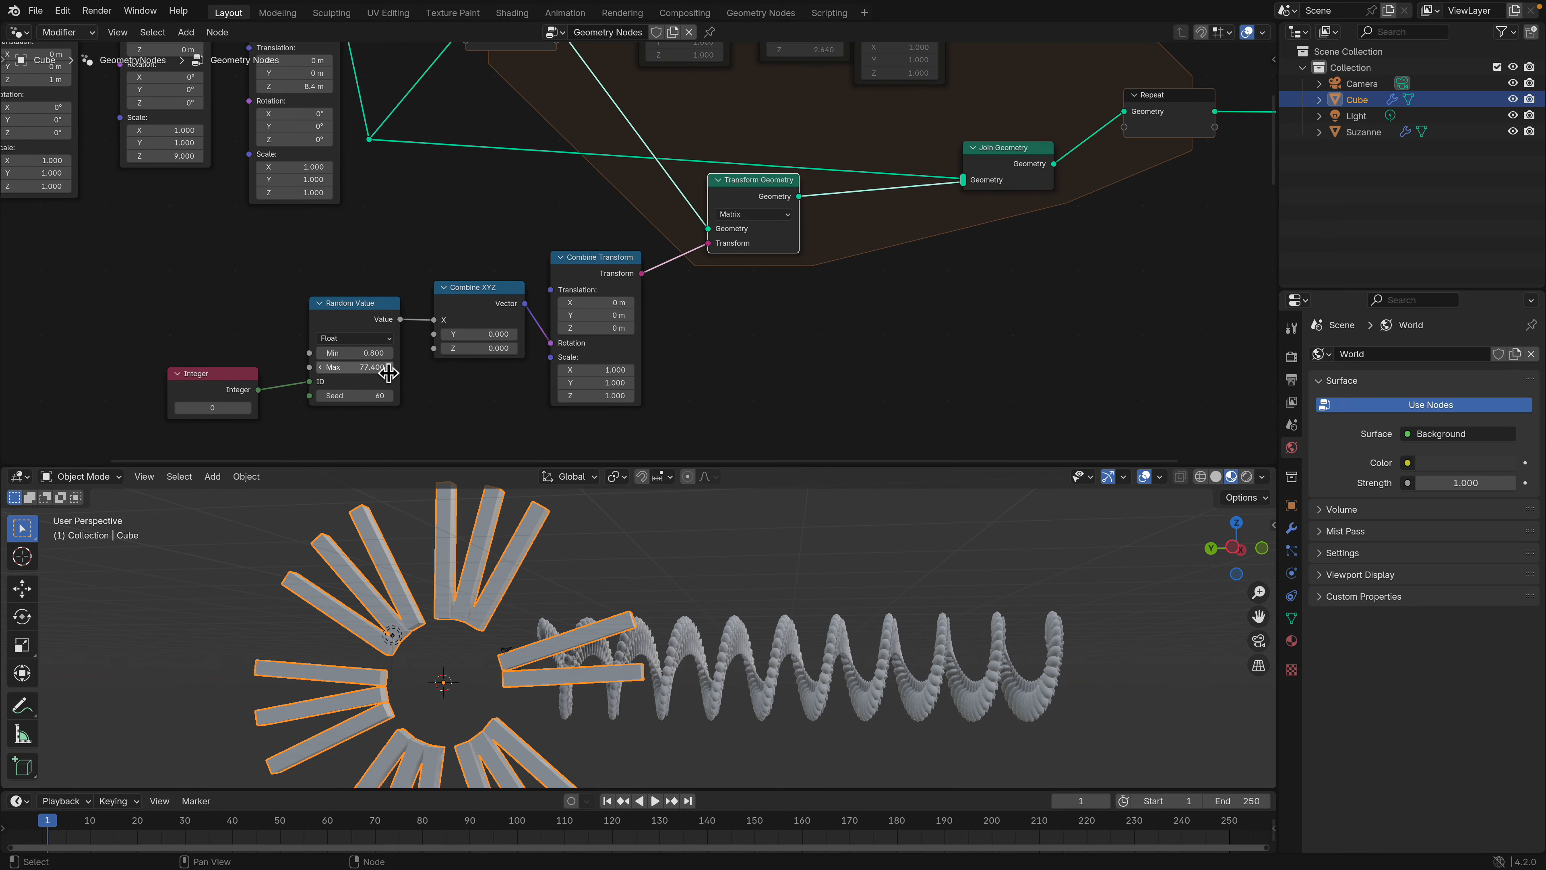
{"action": "left_click_drag", "start_coordinate": [355, 367], "coordinate": [244, 330], "text": "shift"}
{"action": "left_click_drag", "start_coordinate": [355, 395], "coordinate": [242, 387]}
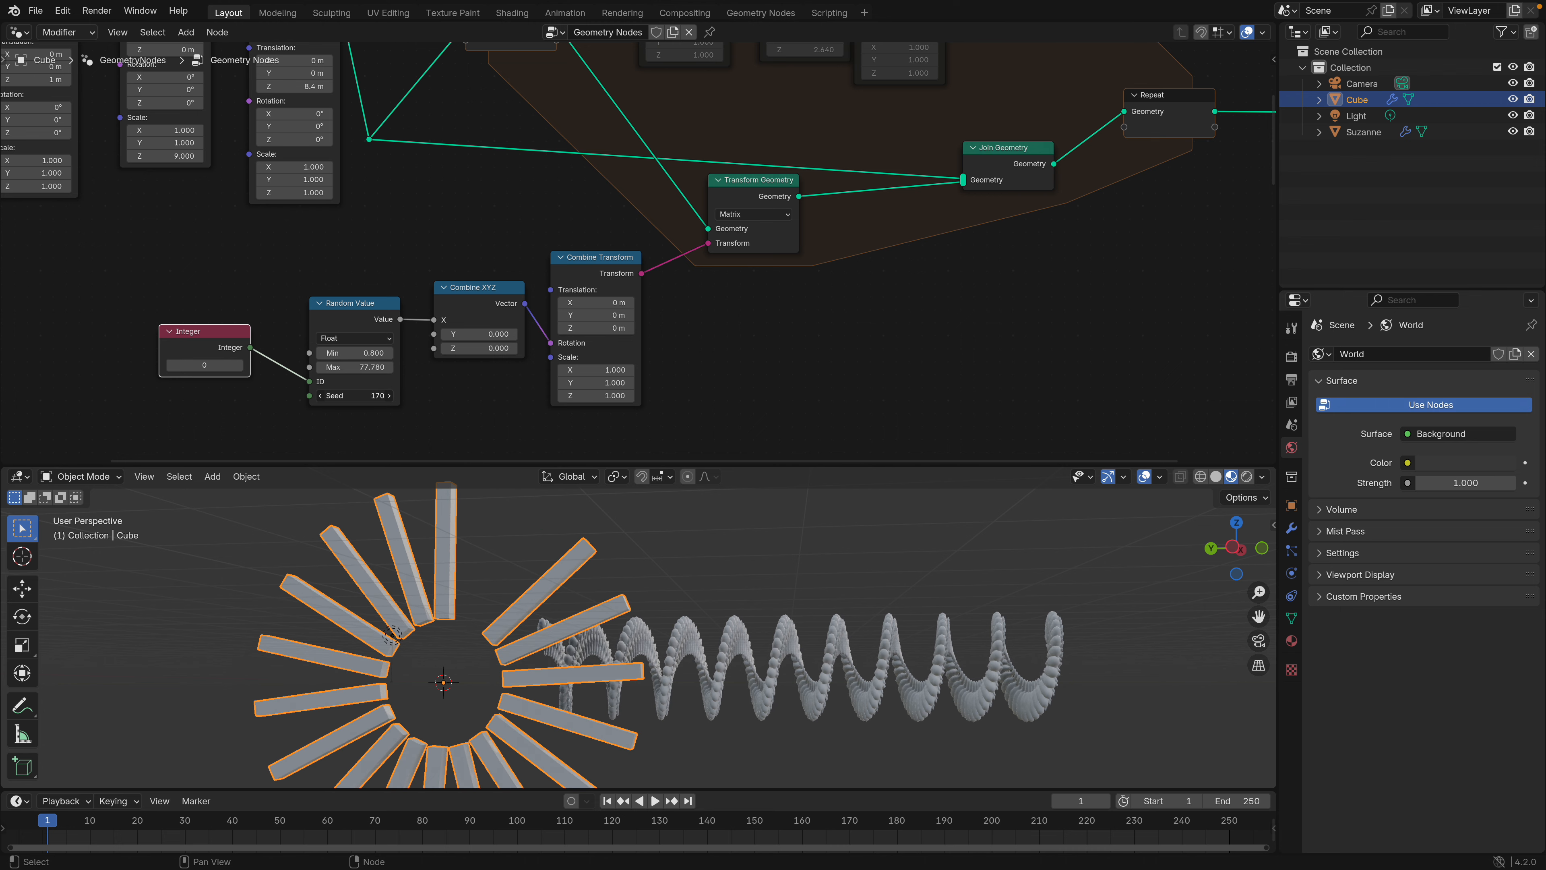
{"action": "left_click_drag", "start_coordinate": [354, 396], "coordinate": [383, 395]}
{"action": "left_click_drag", "start_coordinate": [351, 309], "coordinate": [338, 296]}
{"action": "left_click_drag", "start_coordinate": [191, 332], "coordinate": [211, 331]}
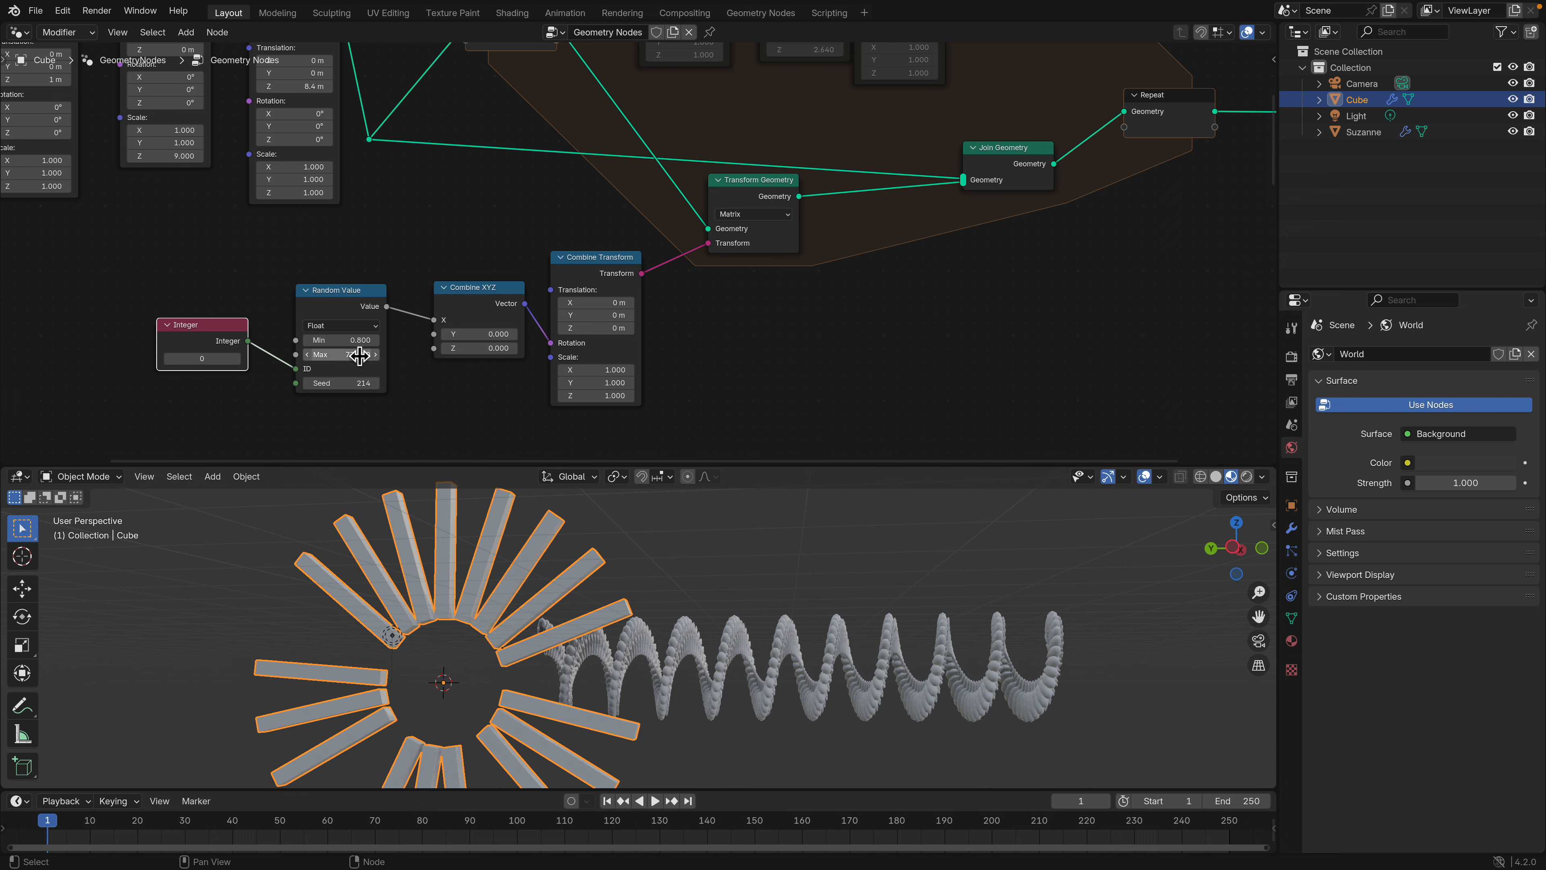
- Set the Random Value node's Max to 29.42 and Seed to 284, and shift the Combine XYZ and Combine Transform nodes
{"action": "key", "text": "Return"}
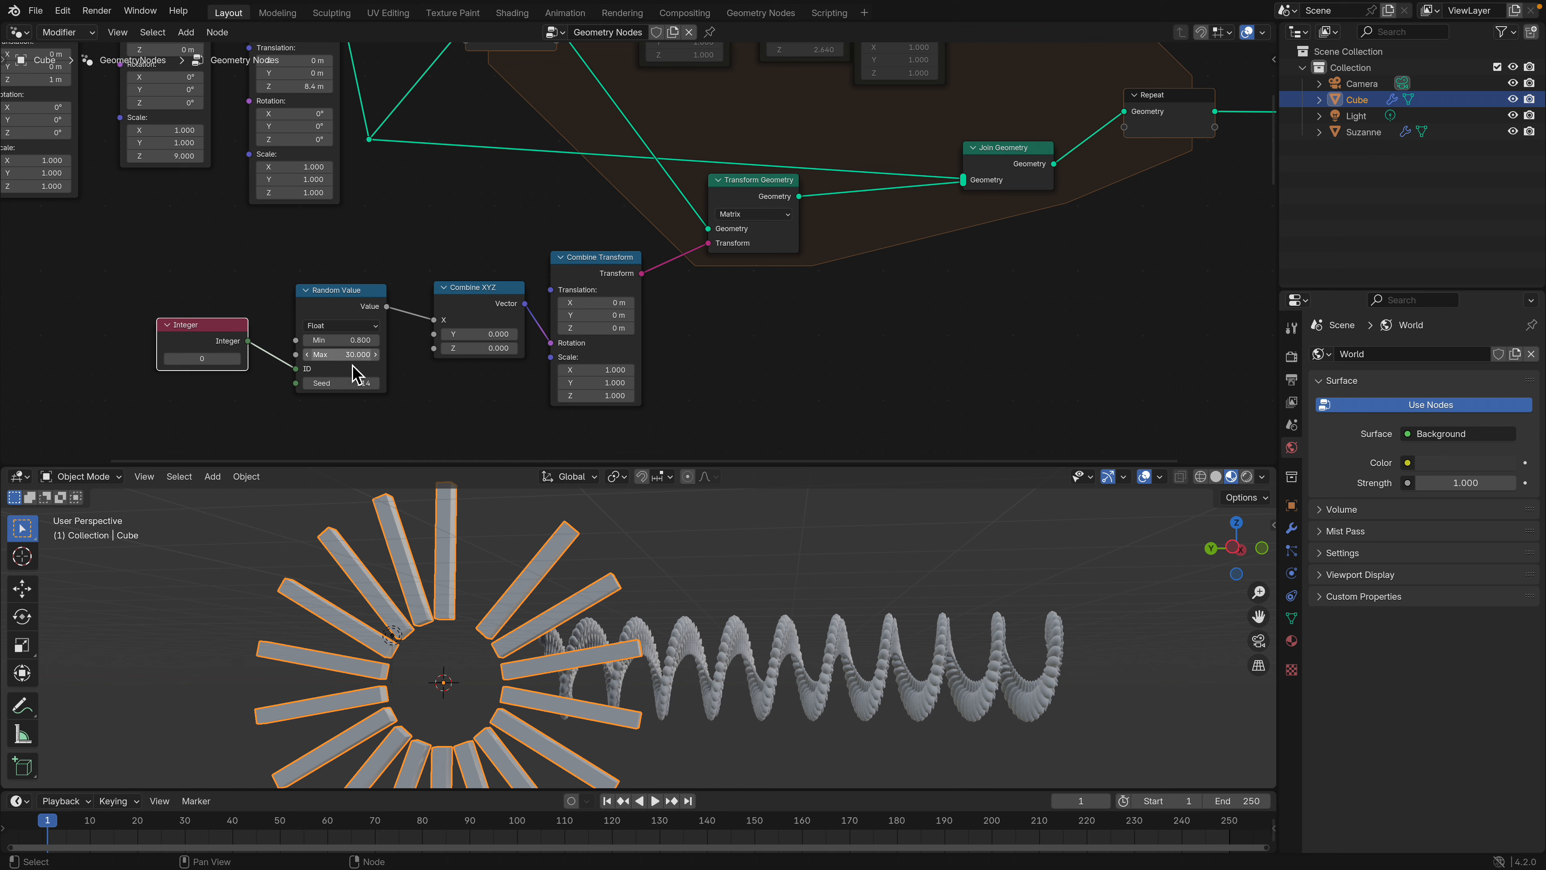
{"action": "left_click_drag", "start_coordinate": [352, 360], "coordinate": [396, 385], "text": "shift"}
{"action": "left_click_drag", "start_coordinate": [473, 304], "coordinate": [469, 291]}
{"action": "left_click_drag", "start_coordinate": [588, 275], "coordinate": [586, 266]}
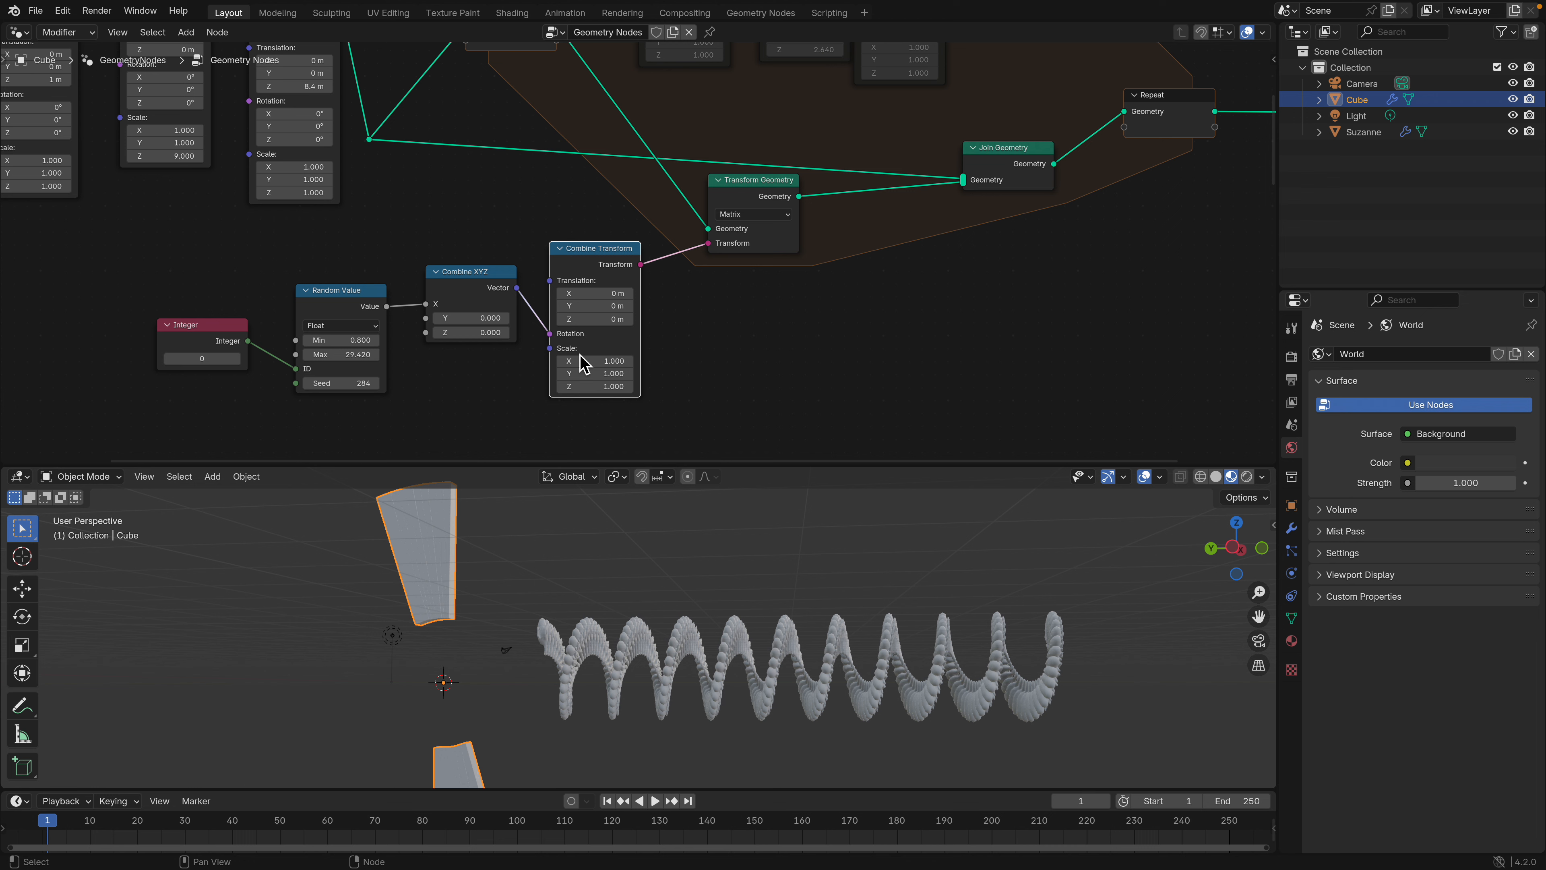
- Raise the iterations of the cube's Repeat zone to fill the ring with many more bars
{"action": "middle_click_drag", "start_coordinate": [736, 239], "coordinate": [611, 373]}
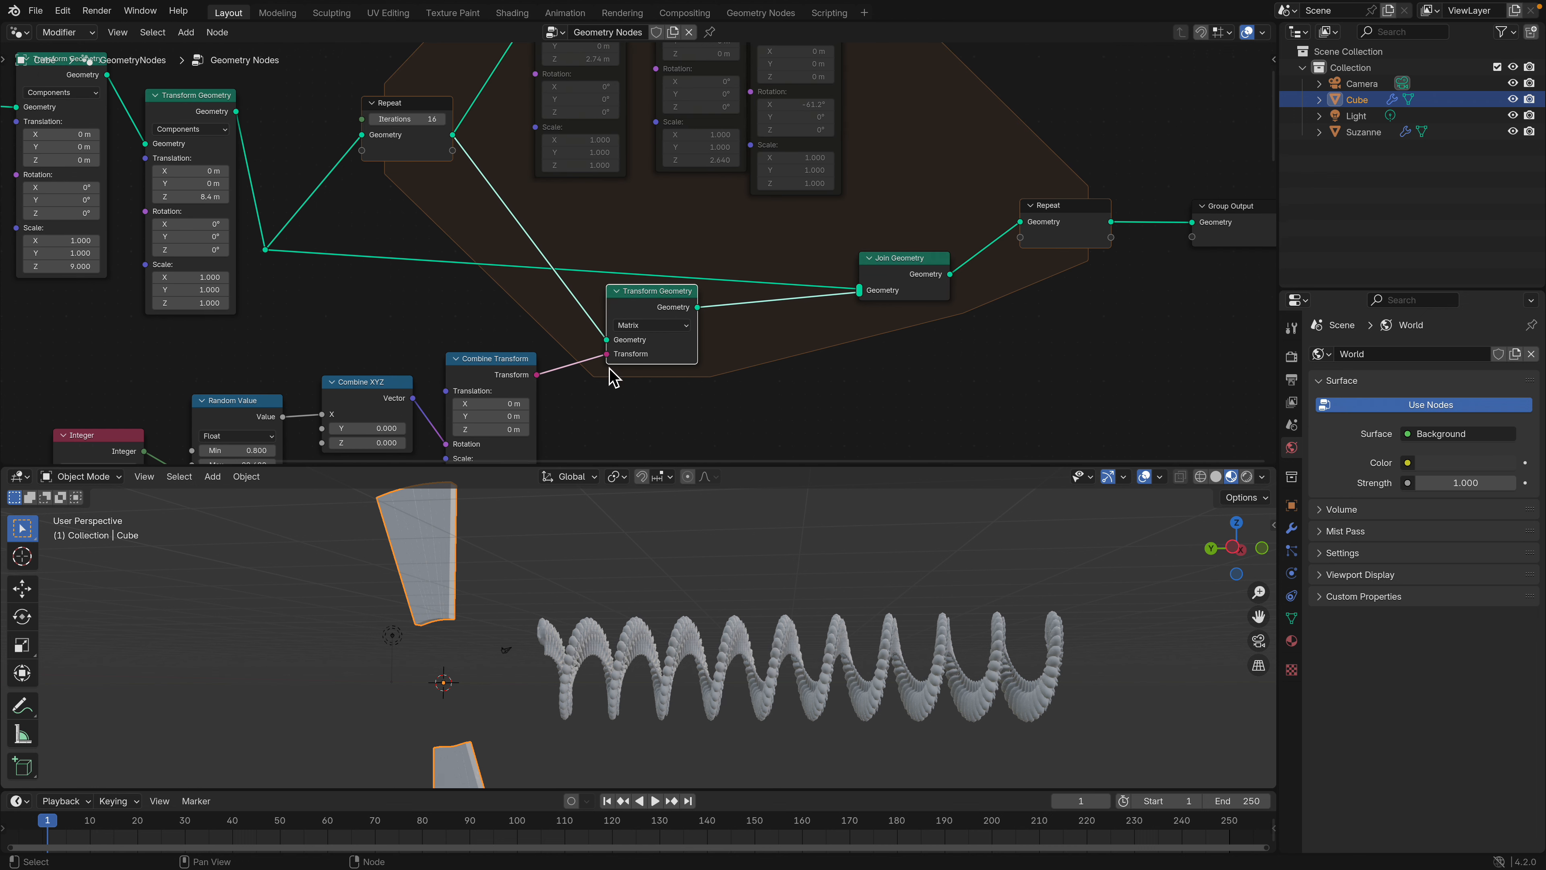
{"action": "scroll", "coordinate": [546, 207], "scroll_direction": "up", "scroll_amount": 3, "text": "shift"}
{"action": "left_click_drag", "start_coordinate": [426, 202], "coordinate": [449, 301]}
{"action": "middle_click_drag", "start_coordinate": [450, 317], "coordinate": [460, 202]}
{"action": "middle_click_drag", "start_coordinate": [321, 391], "coordinate": [342, 327]}
- Set the Random Value node's Seed to 322 and its Max to about 3
{"action": "left_click_drag", "start_coordinate": [275, 393], "coordinate": [283, 369]}
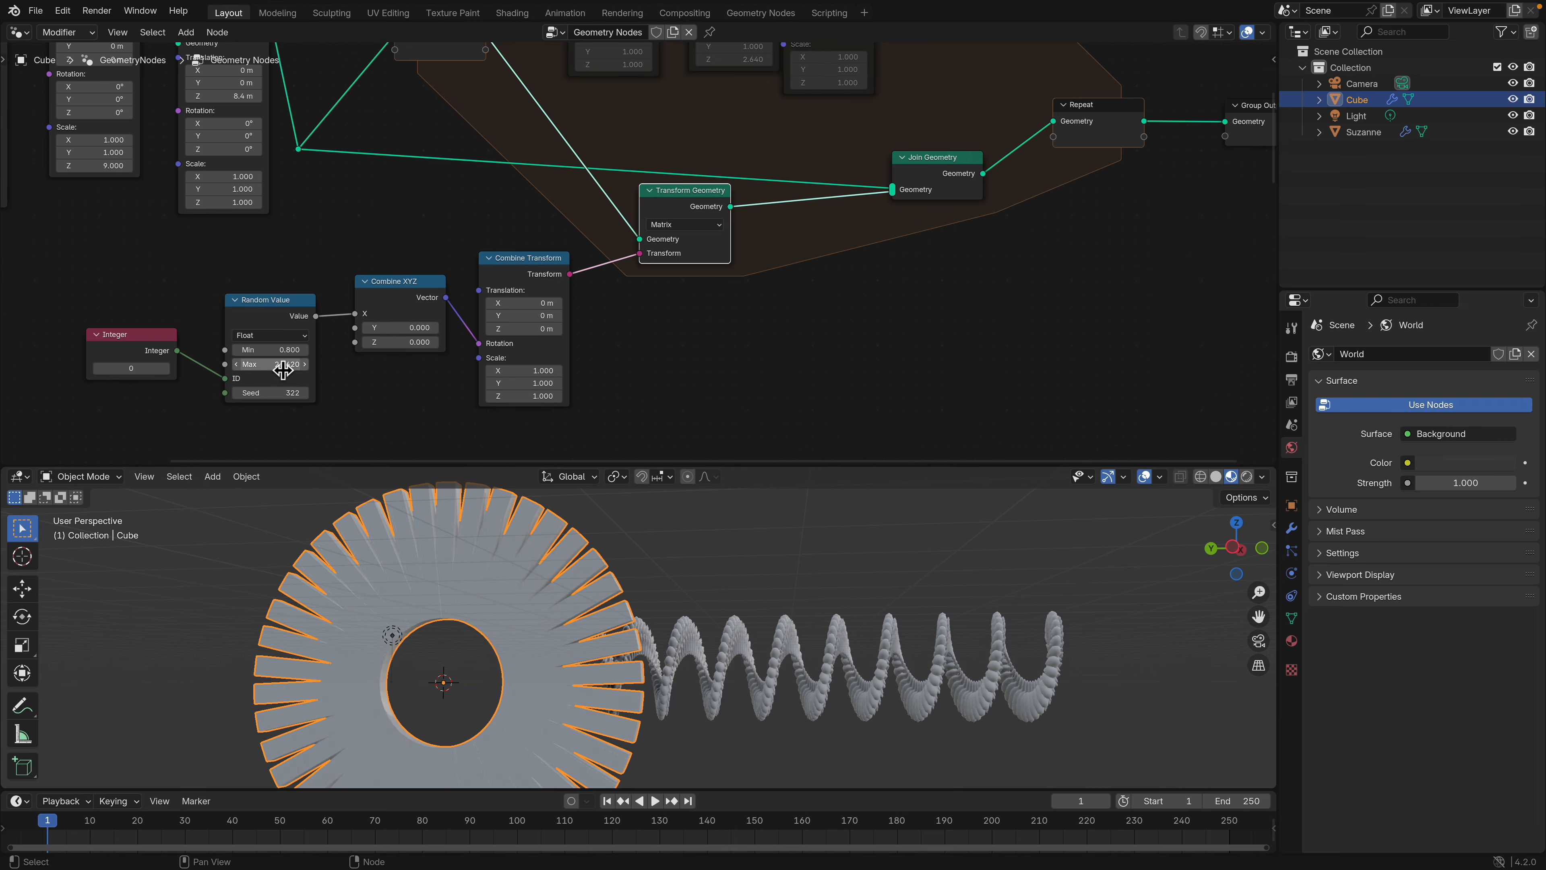
{"action": "type", "text": "3"}
{"action": "left_click", "coordinate": [431, 377]}
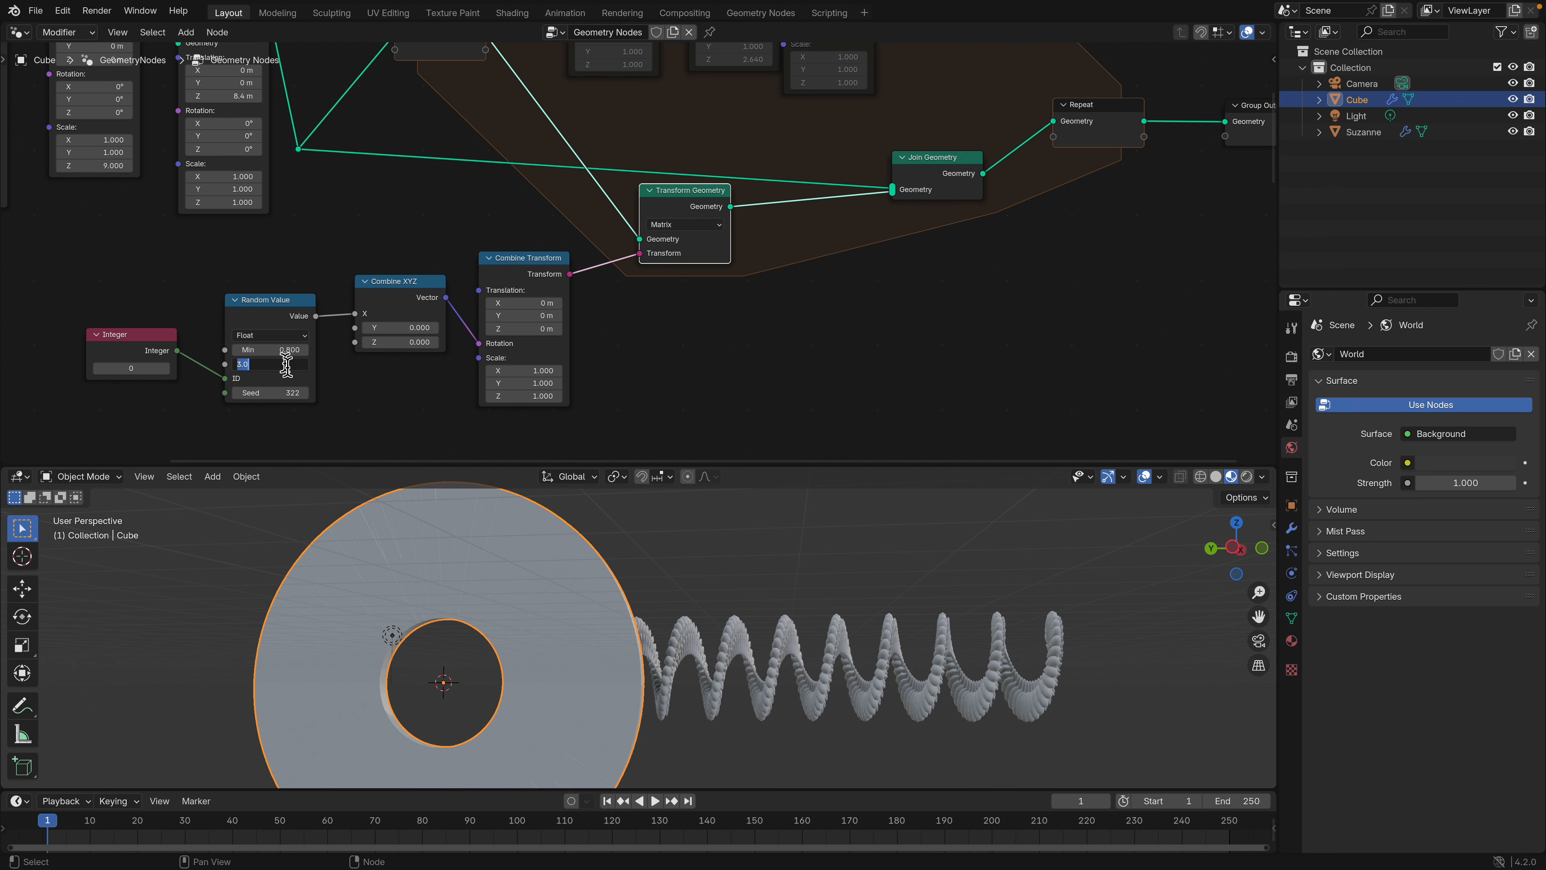
{"action": "left_click_drag", "start_coordinate": [277, 363], "coordinate": [269, 365], "text": "shift"}
- Set the cube's Repeat zone to 26 iterations and shift its matrix Transform Geometry and Join Geometry nodes slightly
{"action": "middle_click_drag", "start_coordinate": [400, 256], "coordinate": [403, 392]}
{"action": "left_click_drag", "start_coordinate": [446, 156], "coordinate": [409, 156], "text": "shift"}
{"action": "middle_click_drag", "start_coordinate": [677, 266], "coordinate": [560, 282]}
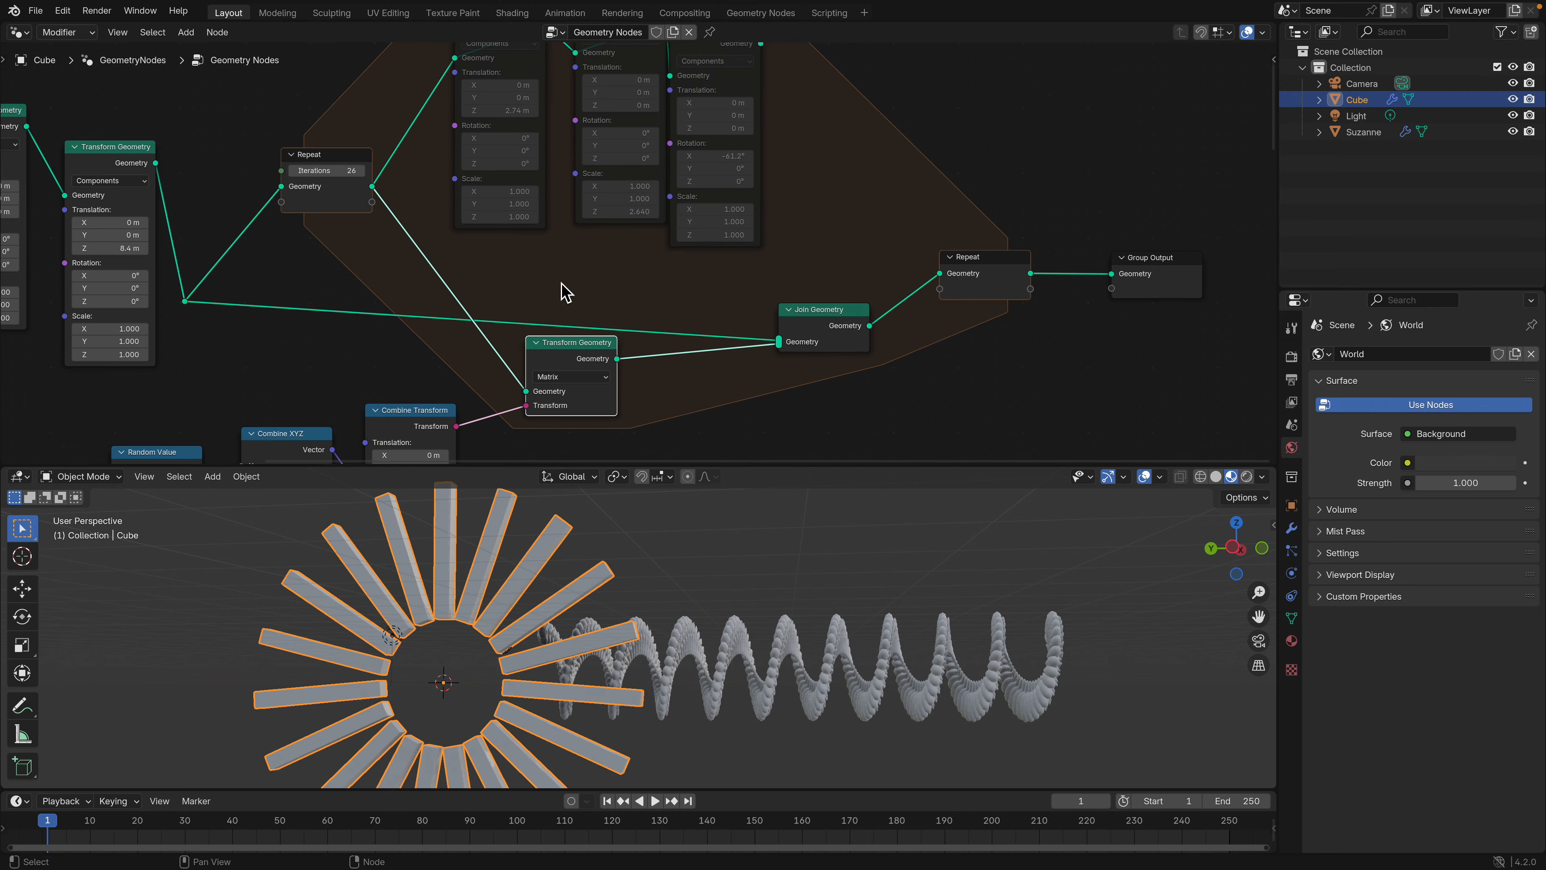
{"action": "left_click_drag", "start_coordinate": [593, 357], "coordinate": [600, 360]}
{"action": "left_click_drag", "start_coordinate": [869, 309], "coordinate": [861, 308]}
{"action": "scroll", "coordinate": [842, 308], "scroll_direction": "down", "scroll_amount": 3}
{"action": "middle_click_drag", "start_coordinate": [754, 375], "coordinate": [776, 306]}
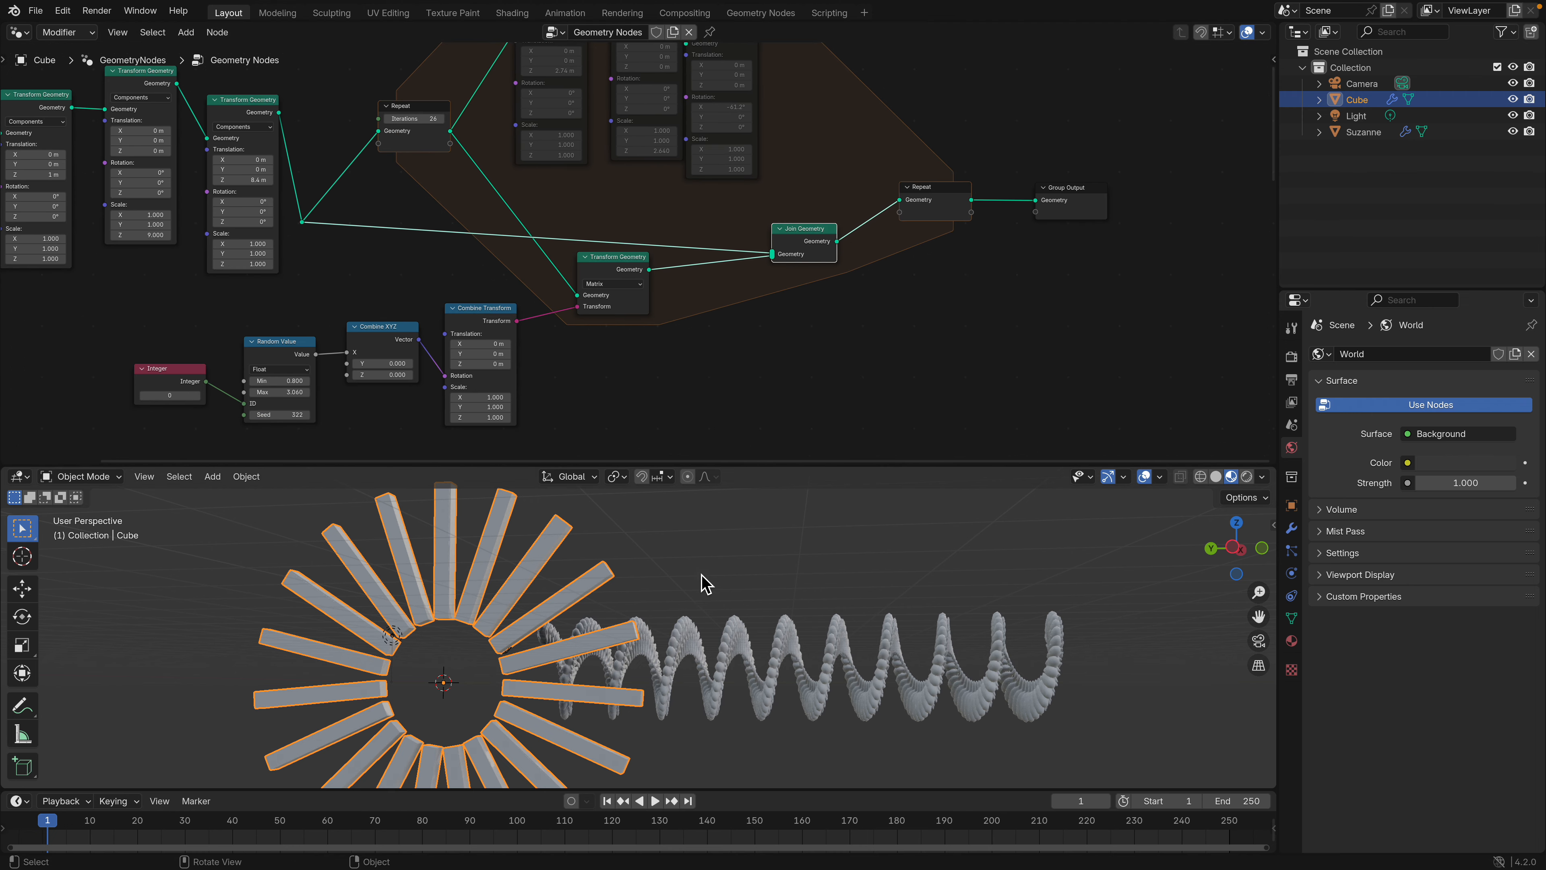
- Select Suzanne and examine its spiral pattern from the front together with the start of its node tree
{"action": "middle_click_drag", "start_coordinate": [705, 584], "coordinate": [666, 656]}
{"action": "left_click", "coordinate": [673, 653]}
{"action": "middle_click_drag", "start_coordinate": [559, 335], "coordinate": [572, 246]}
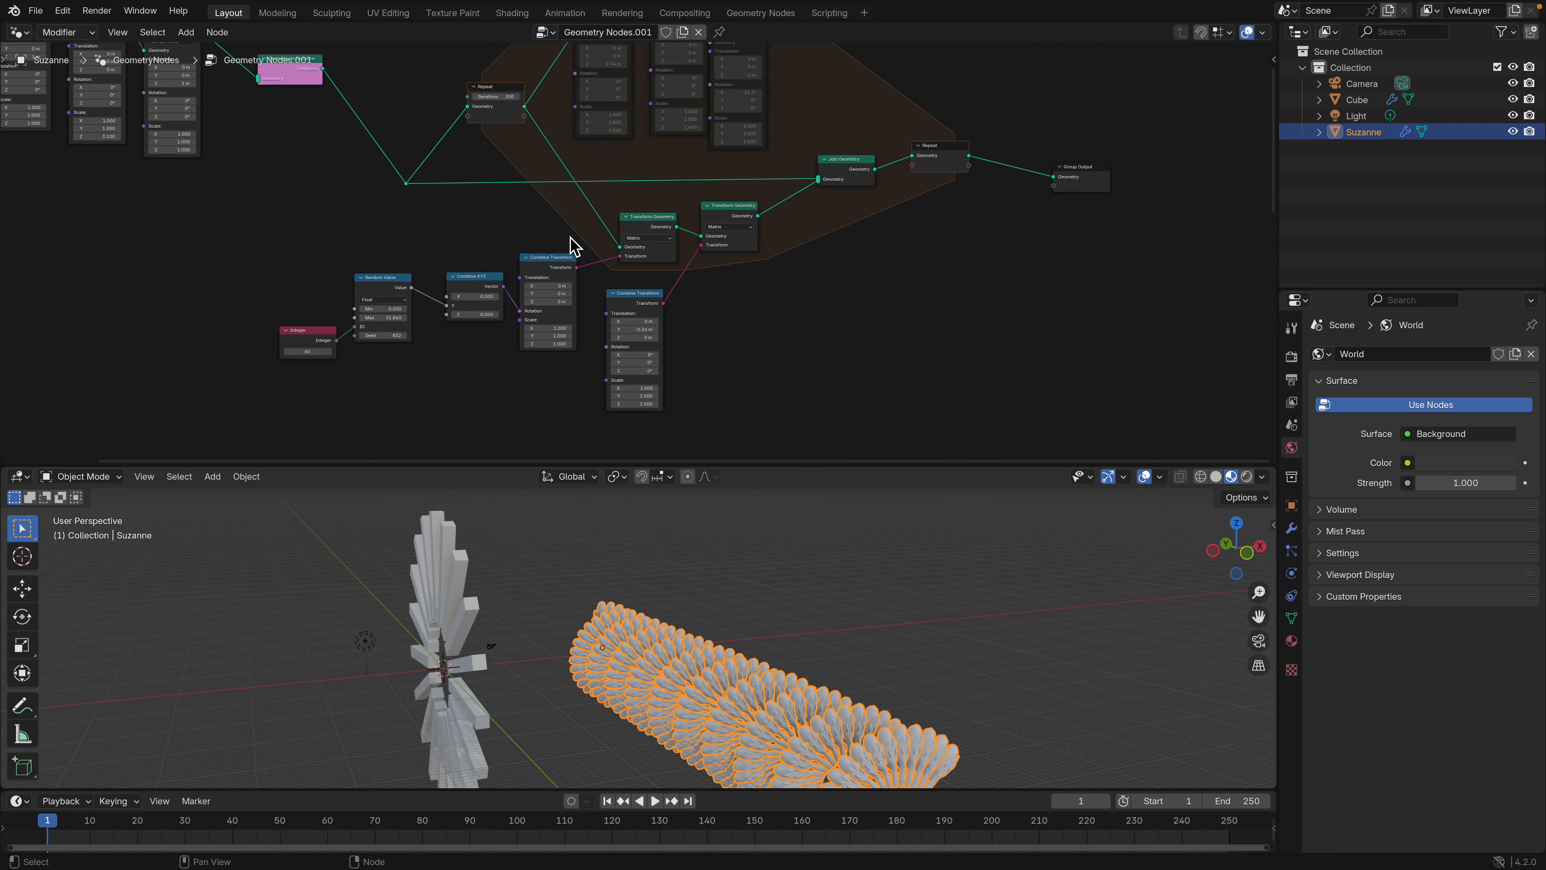
{"action": "scroll", "coordinate": [567, 237], "scroll_direction": "up", "scroll_amount": 1}
{"action": "scroll", "coordinate": [417, 293], "scroll_direction": "down", "scroll_amount": 1}
{"action": "middle_click_drag", "start_coordinate": [358, 194], "coordinate": [527, 260]}
{"action": "middle_click_drag", "start_coordinate": [768, 660], "coordinate": [681, 651]}
{"action": "middle_click_drag", "start_coordinate": [349, 285], "coordinate": [393, 311]}
{"action": "scroll", "coordinate": [378, 274], "scroll_direction": "up", "scroll_amount": 2}
{"action": "middle_click_drag", "start_coordinate": [365, 256], "coordinate": [473, 316]}
{"action": "scroll", "coordinate": [473, 316], "scroll_direction": "up", "scroll_amount": 1}
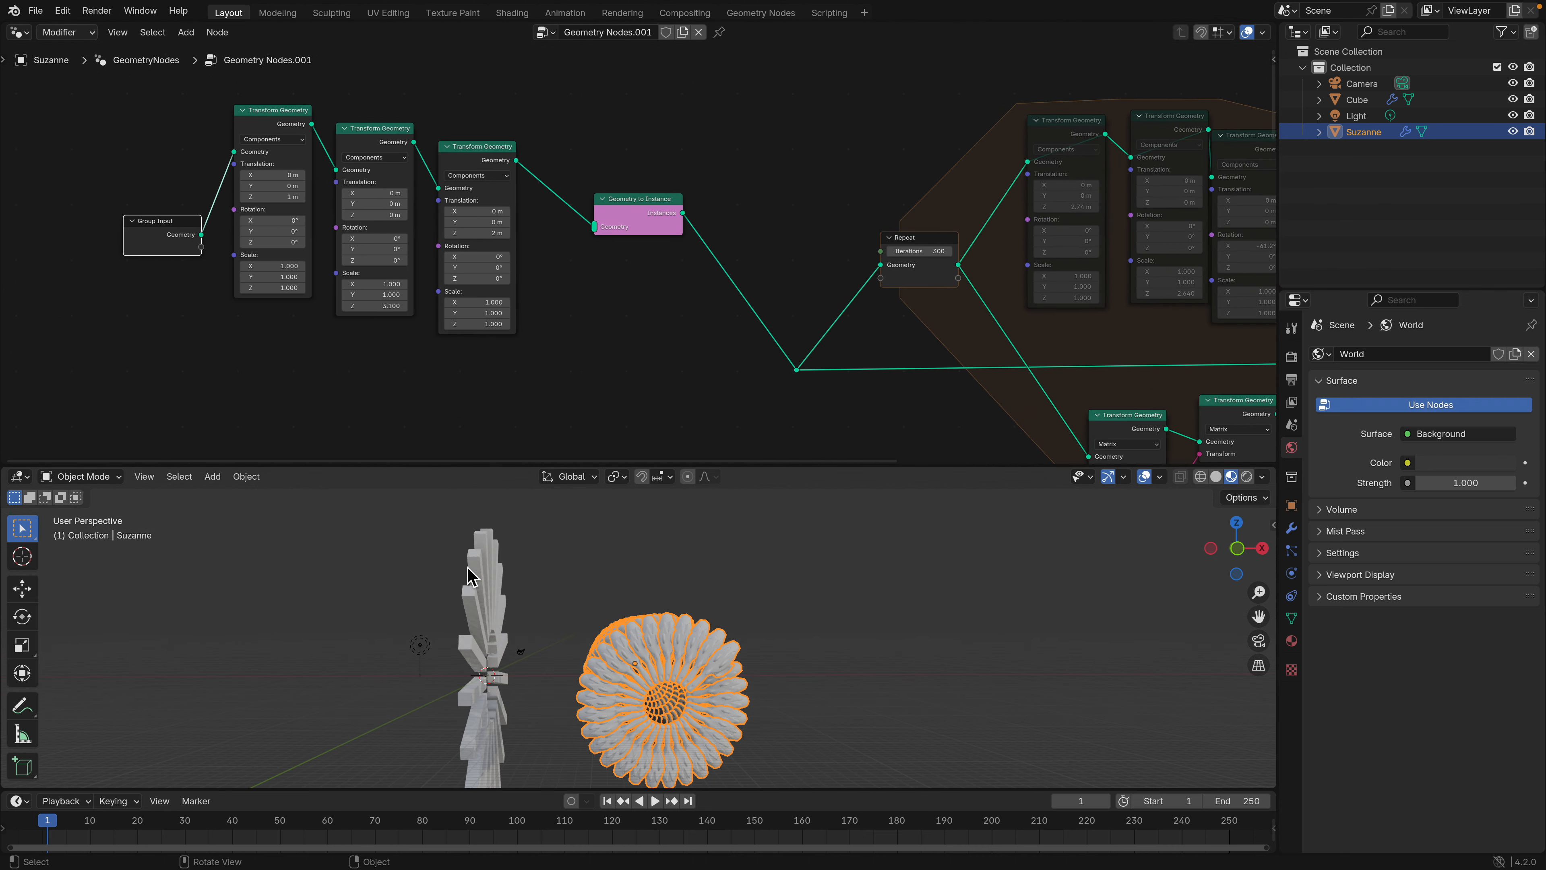
{"action": "middle_click_drag", "start_coordinate": [563, 584], "coordinate": [636, 589]}
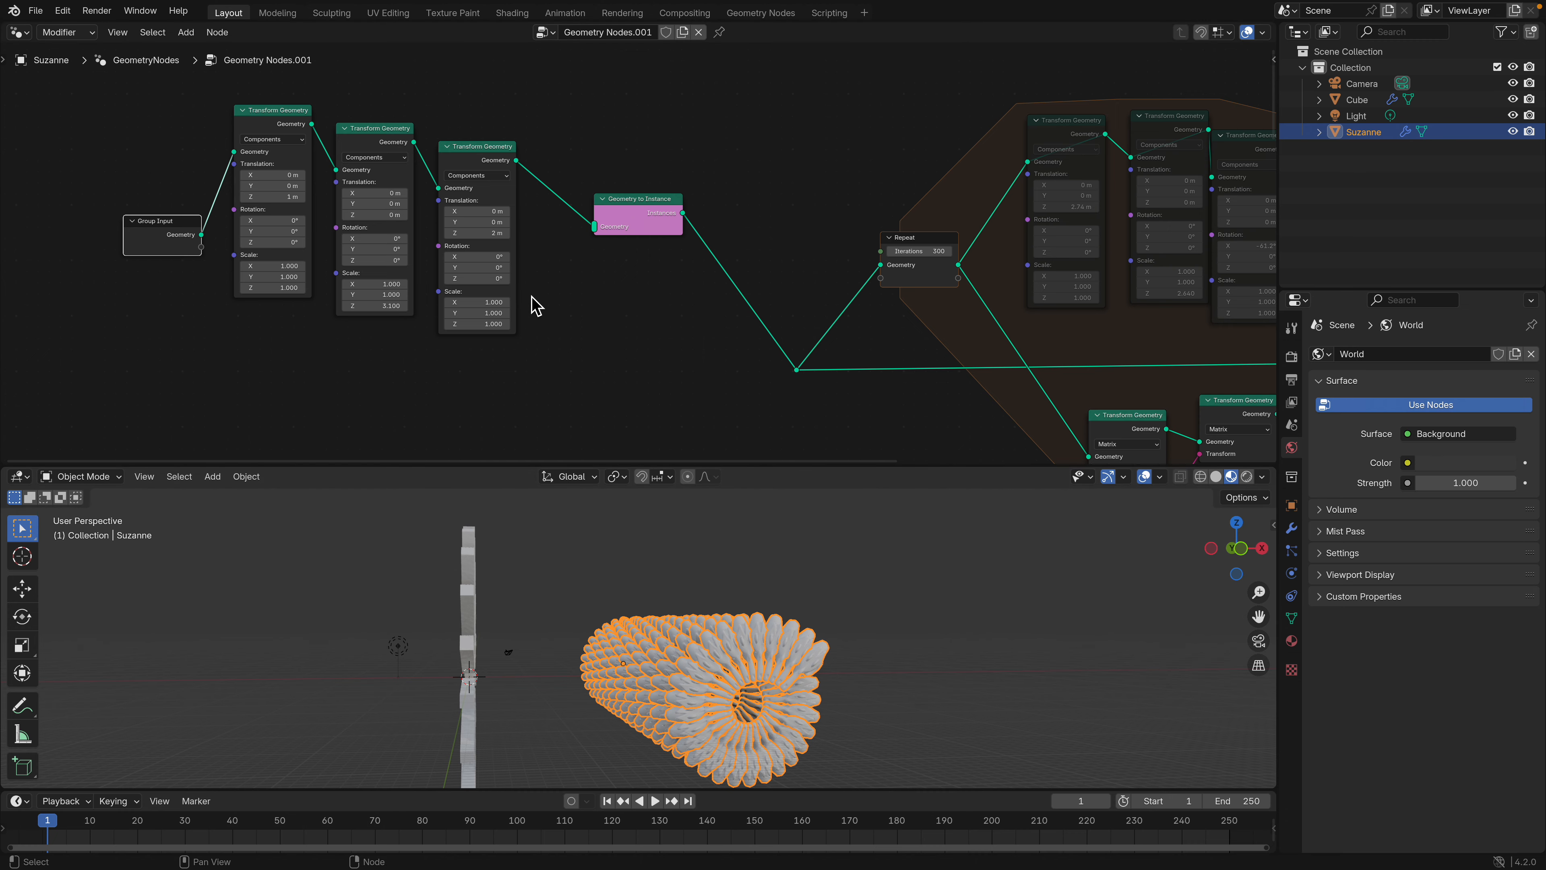
- Across Suzanne's three initial Transform Geometry nodes, set Z translation to 1.7 m, Z scale to 2.64 and Z translation to 0.18 m, respectively
{"action": "scroll", "coordinate": [271, 197], "scroll_direction": "up", "scroll_amount": 1}
{"action": "left_click_drag", "start_coordinate": [279, 204], "coordinate": [318, 204]}
{"action": "mouse_move", "coordinate": [405, 322]}
{"action": "left_mouse_down"}
{"action": "mouse_move", "coordinate": [347, 322]}
{"action": "mouse_move", "coordinate": [410, 322]}
{"action": "mouse_move", "coordinate": [376, 321]}
{"action": "left_mouse_up"}
{"action": "middle_click_drag", "start_coordinate": [539, 335], "coordinate": [462, 334]}
{"action": "left_click_drag", "start_coordinate": [431, 251], "coordinate": [453, 251]}
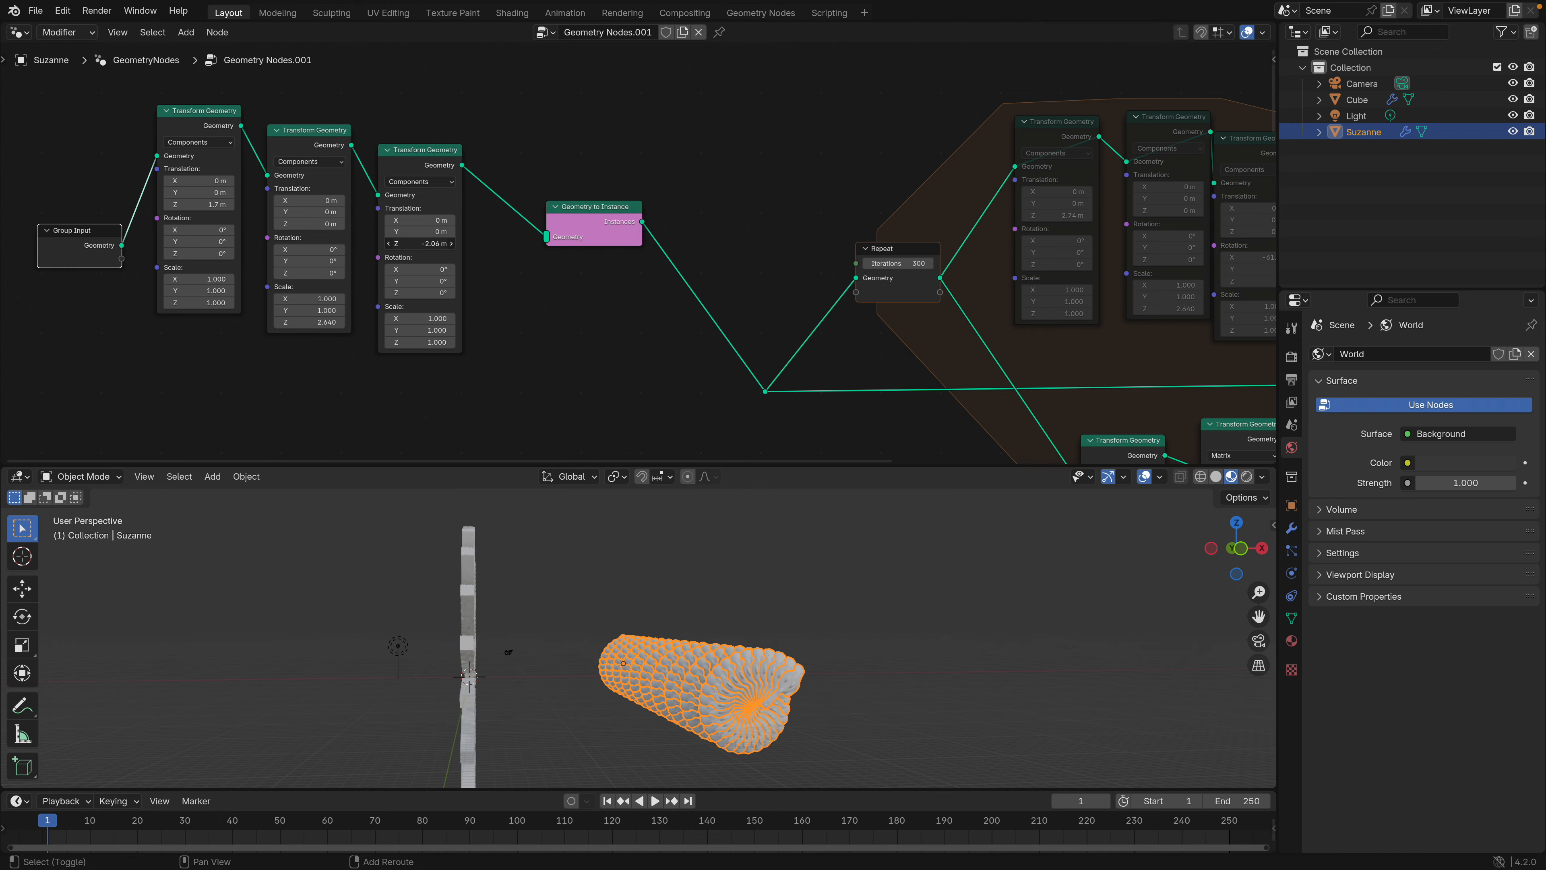
{"action": "left_click_drag", "start_coordinate": [420, 243], "coordinate": [414, 243]}
- View Suzanne's flower-like pattern up close from the front and deselect it
{"action": "middle_click_drag", "start_coordinate": [764, 600], "coordinate": [757, 604]}
{"action": "scroll", "coordinate": [692, 656], "scroll_direction": "up", "scroll_amount": 4}
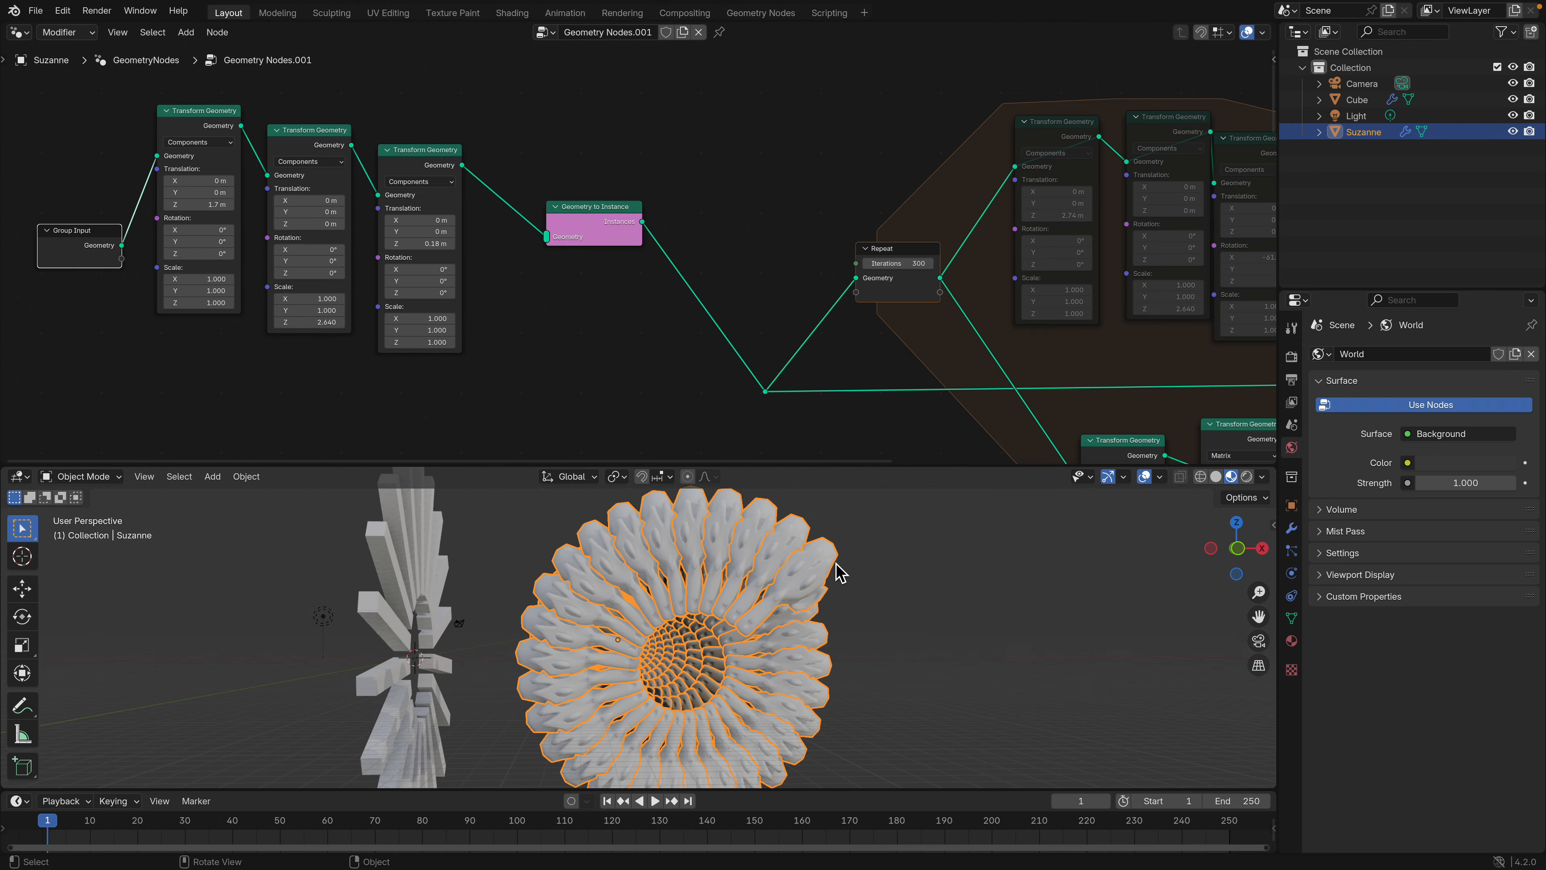
{"action": "left_click", "coordinate": [887, 649]}
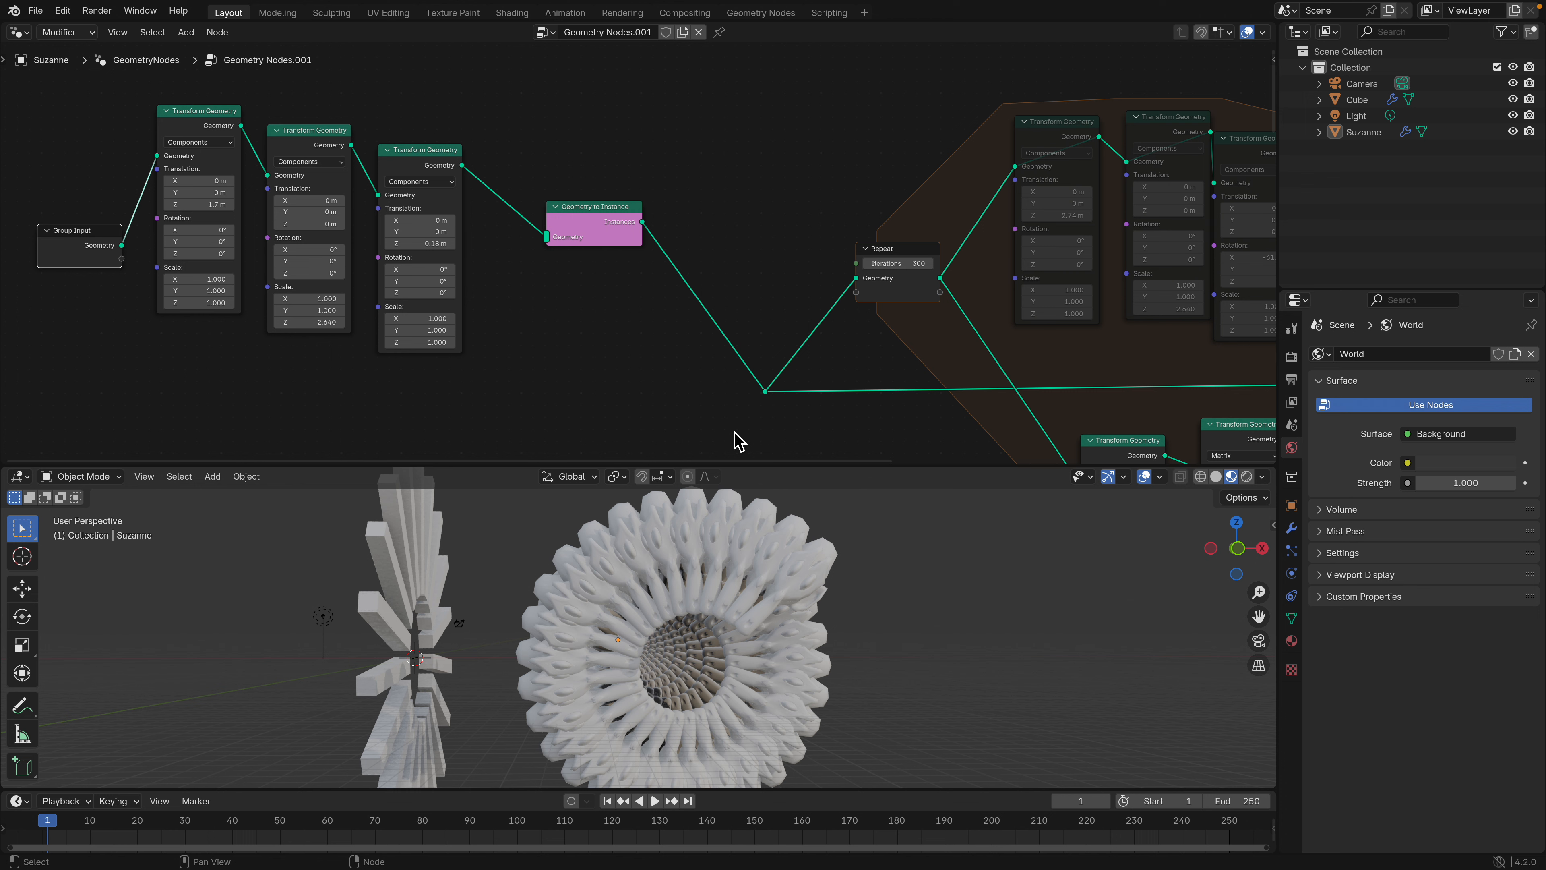
- Try 72, 220 and 404 iterations on Suzanne's Repeat zone to compare the sizes of the pattern
{"action": "middle_click_drag", "start_coordinate": [759, 265], "coordinate": [639, 226]}
{"action": "left_click", "coordinate": [755, 249]}
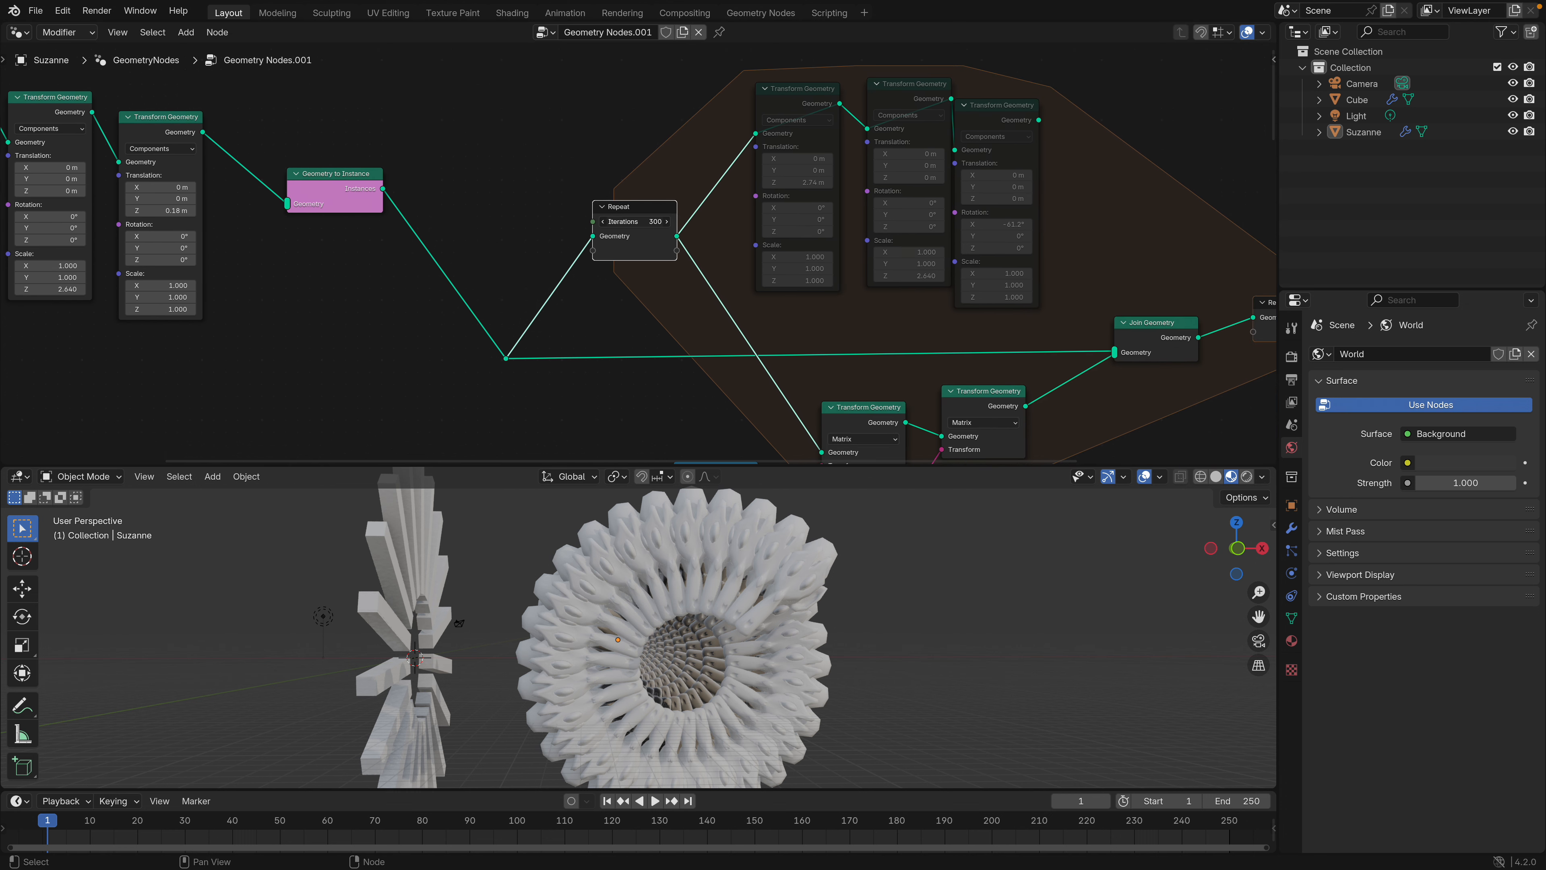
{"action": "left_click_drag", "start_coordinate": [635, 222], "coordinate": [571, 222], "text": "shift"}
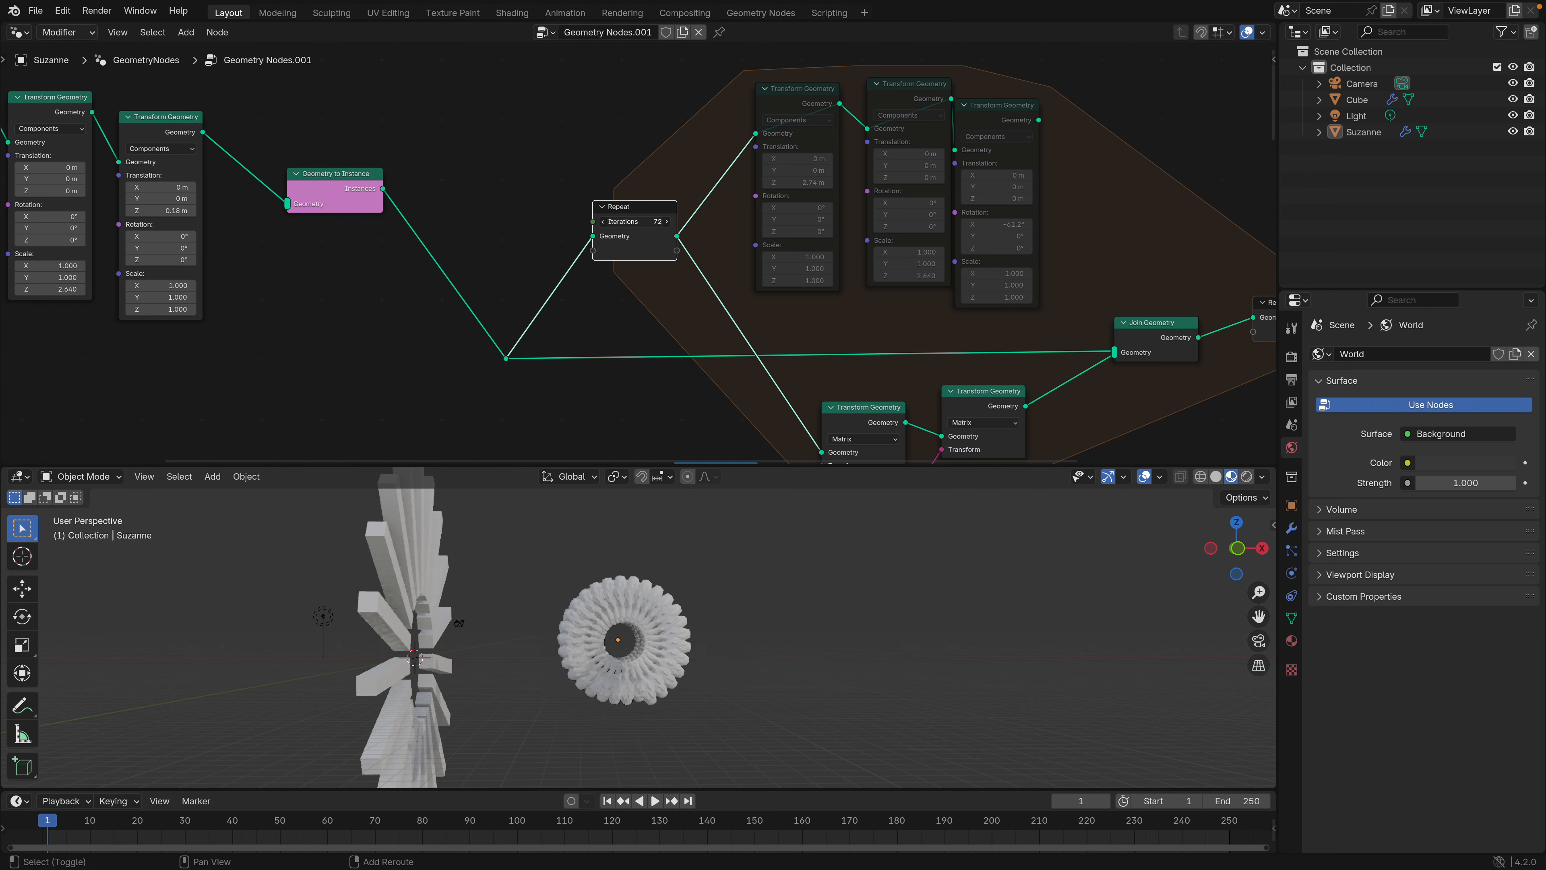
{"action": "left_click_drag", "start_coordinate": [618, 221], "coordinate": [667, 223], "text": "shift"}
{"action": "middle_click_drag", "start_coordinate": [636, 211], "coordinate": [600, 170]}
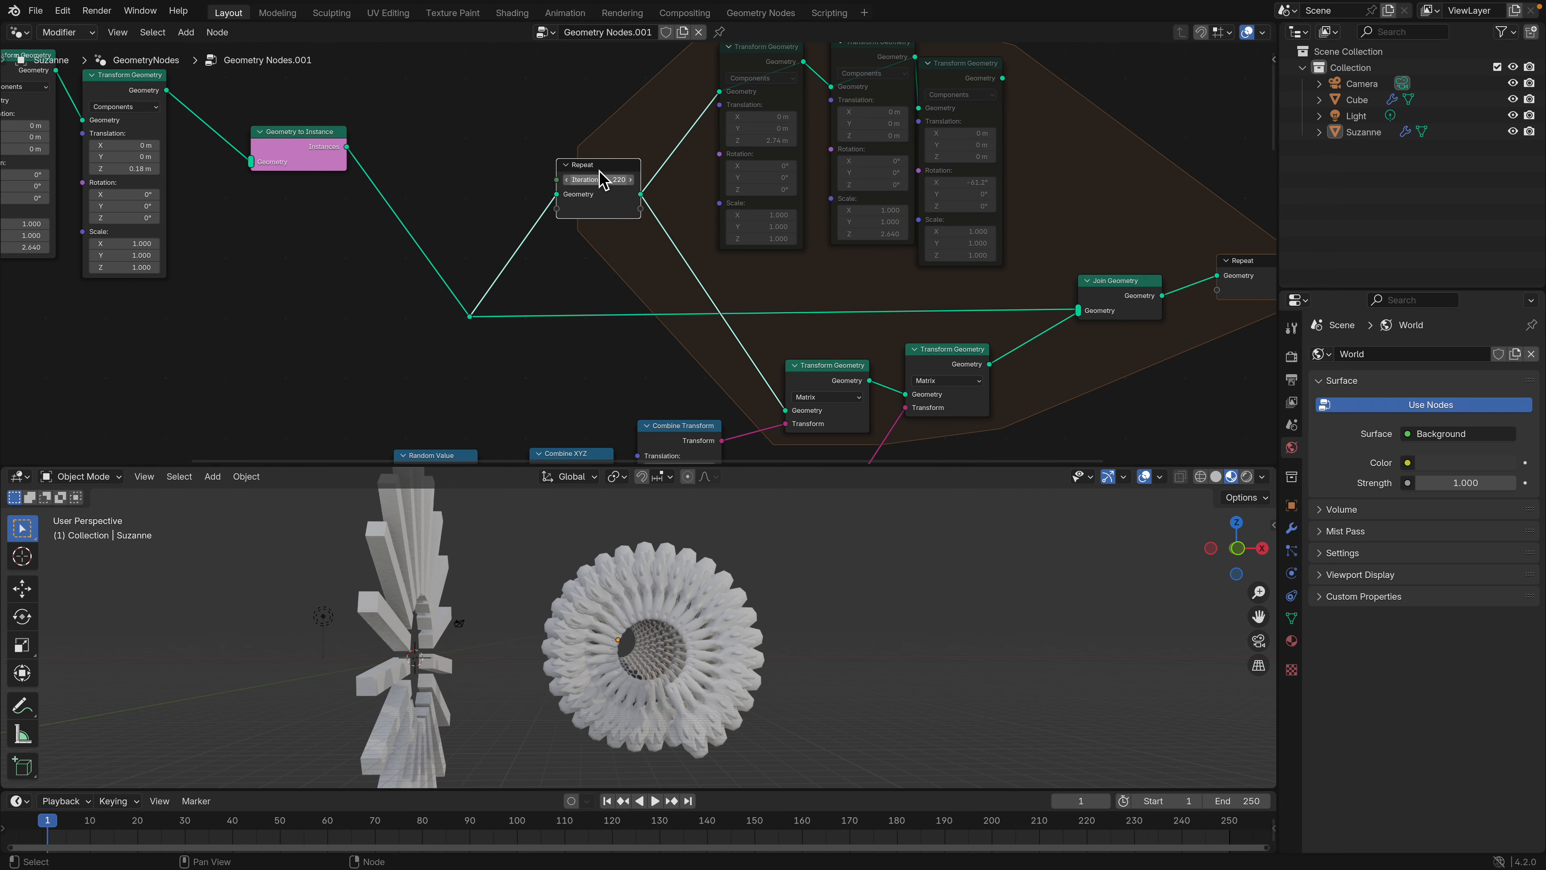
{"action": "middle_click_drag", "start_coordinate": [761, 332], "coordinate": [700, 292]}
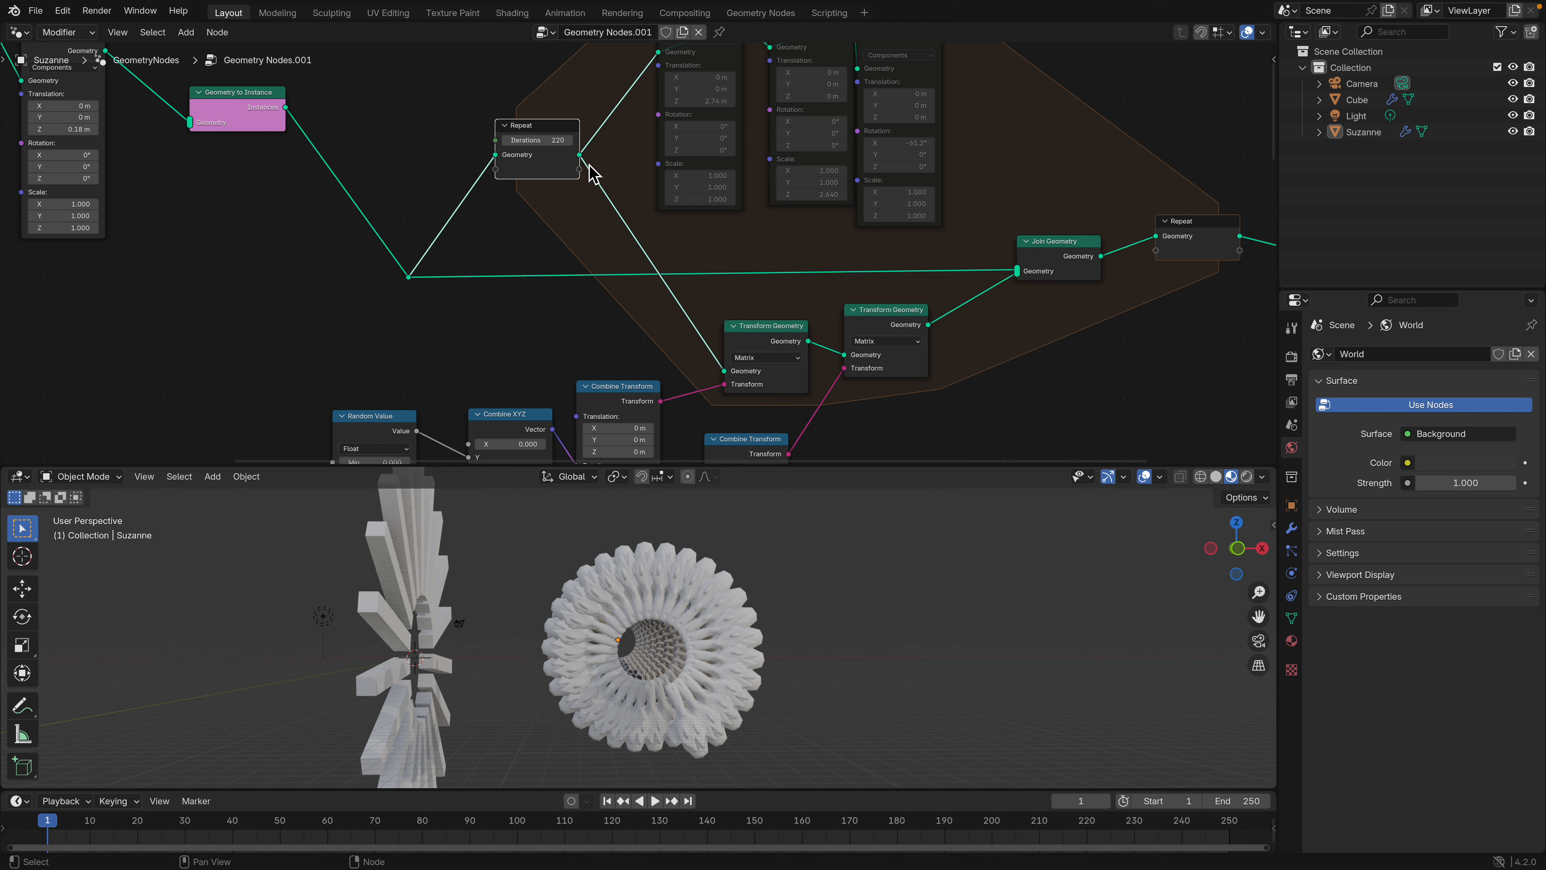
{"action": "left_click_drag", "start_coordinate": [549, 146], "coordinate": [632, 148], "text": "shift"}
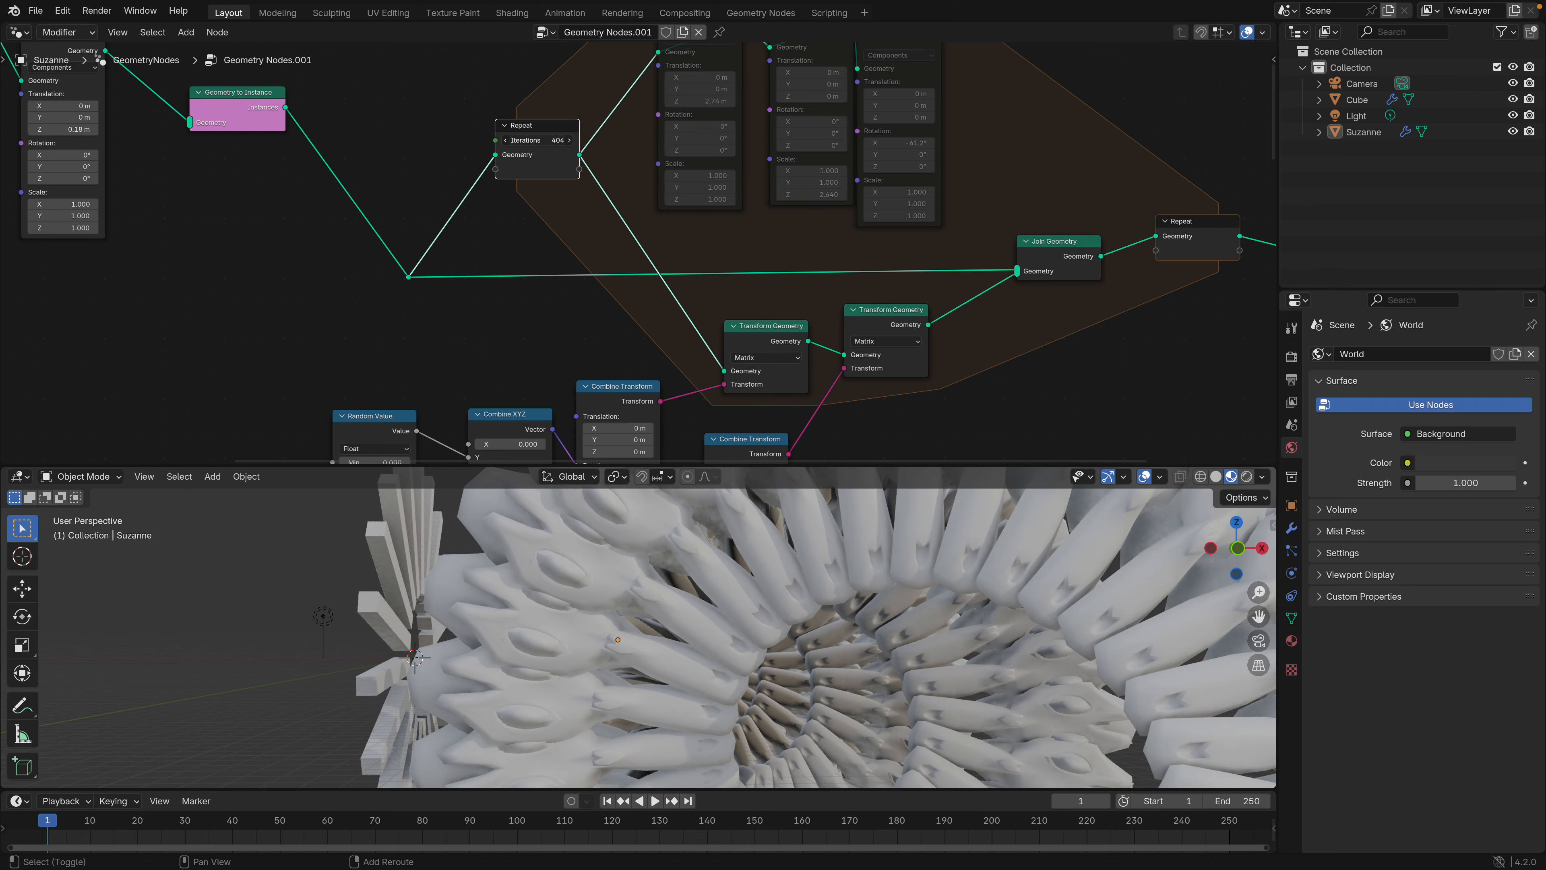
- View Suzanne's pattern straight down its centre and set its Repeat zone to 340 iterations
{"action": "scroll", "coordinate": [786, 540], "scroll_direction": "down", "scroll_amount": 5}
{"action": "middle_click_drag", "start_coordinate": [786, 541], "coordinate": [655, 508]}
{"action": "scroll", "coordinate": [675, 550], "scroll_direction": "up", "scroll_amount": 5}
{"action": "scroll", "coordinate": [680, 571], "scroll_direction": "up", "scroll_amount": 7}
{"action": "left_click_drag", "start_coordinate": [545, 140], "coordinate": [597, 198]}
- Shift the two matrix-mode Transform Geometry nodes slightly inside Suzanne's Repeat zone
{"action": "scroll", "coordinate": [618, 235], "scroll_direction": "down", "scroll_amount": 1}
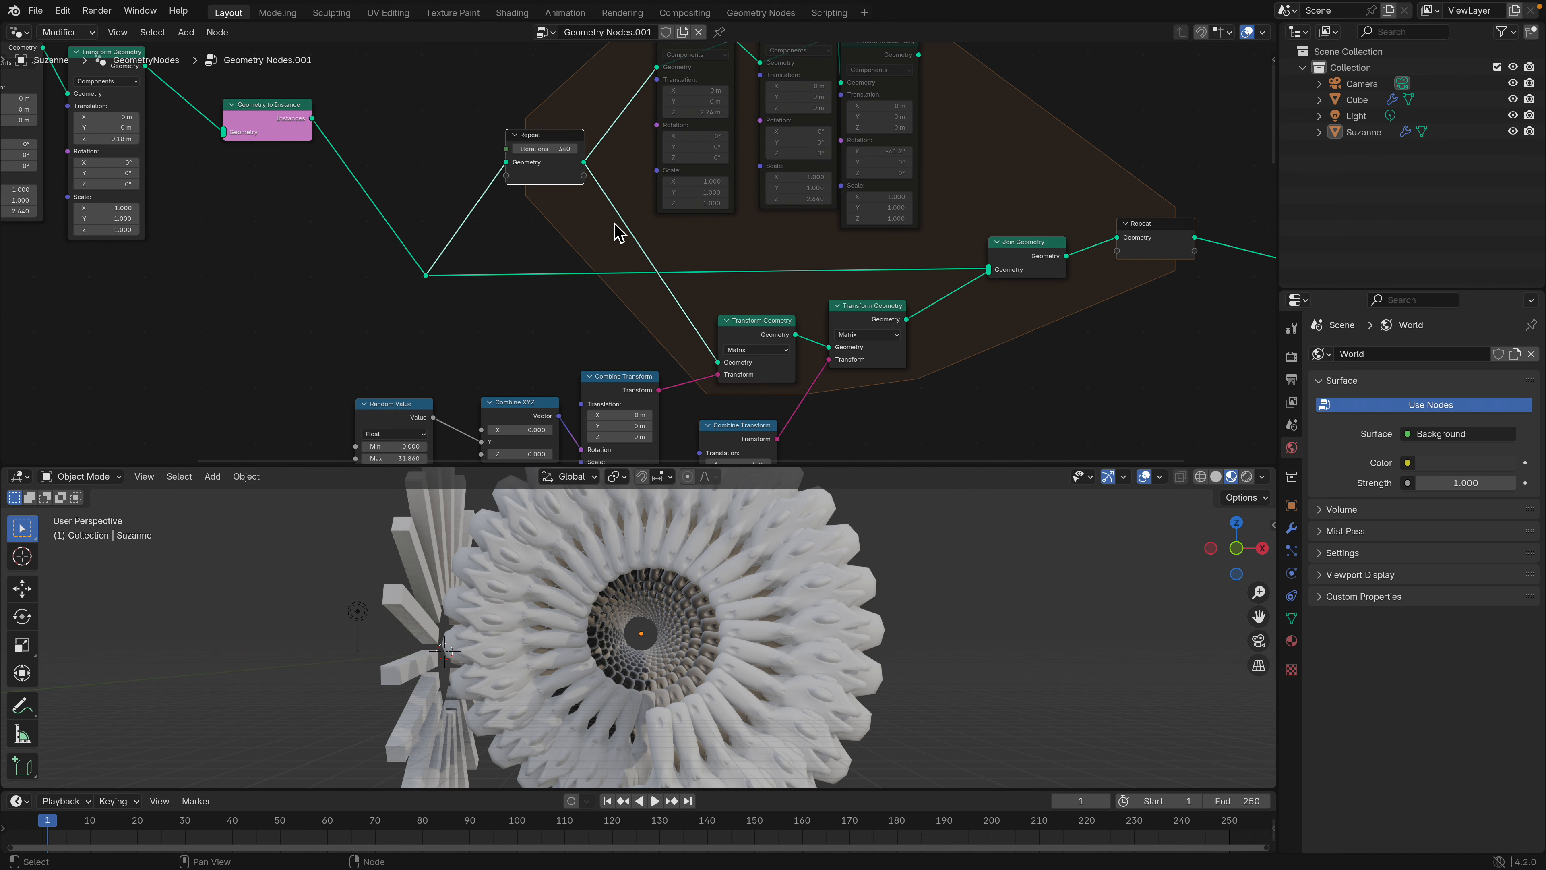
{"action": "scroll", "coordinate": [566, 251], "scroll_direction": "down", "scroll_amount": 3}
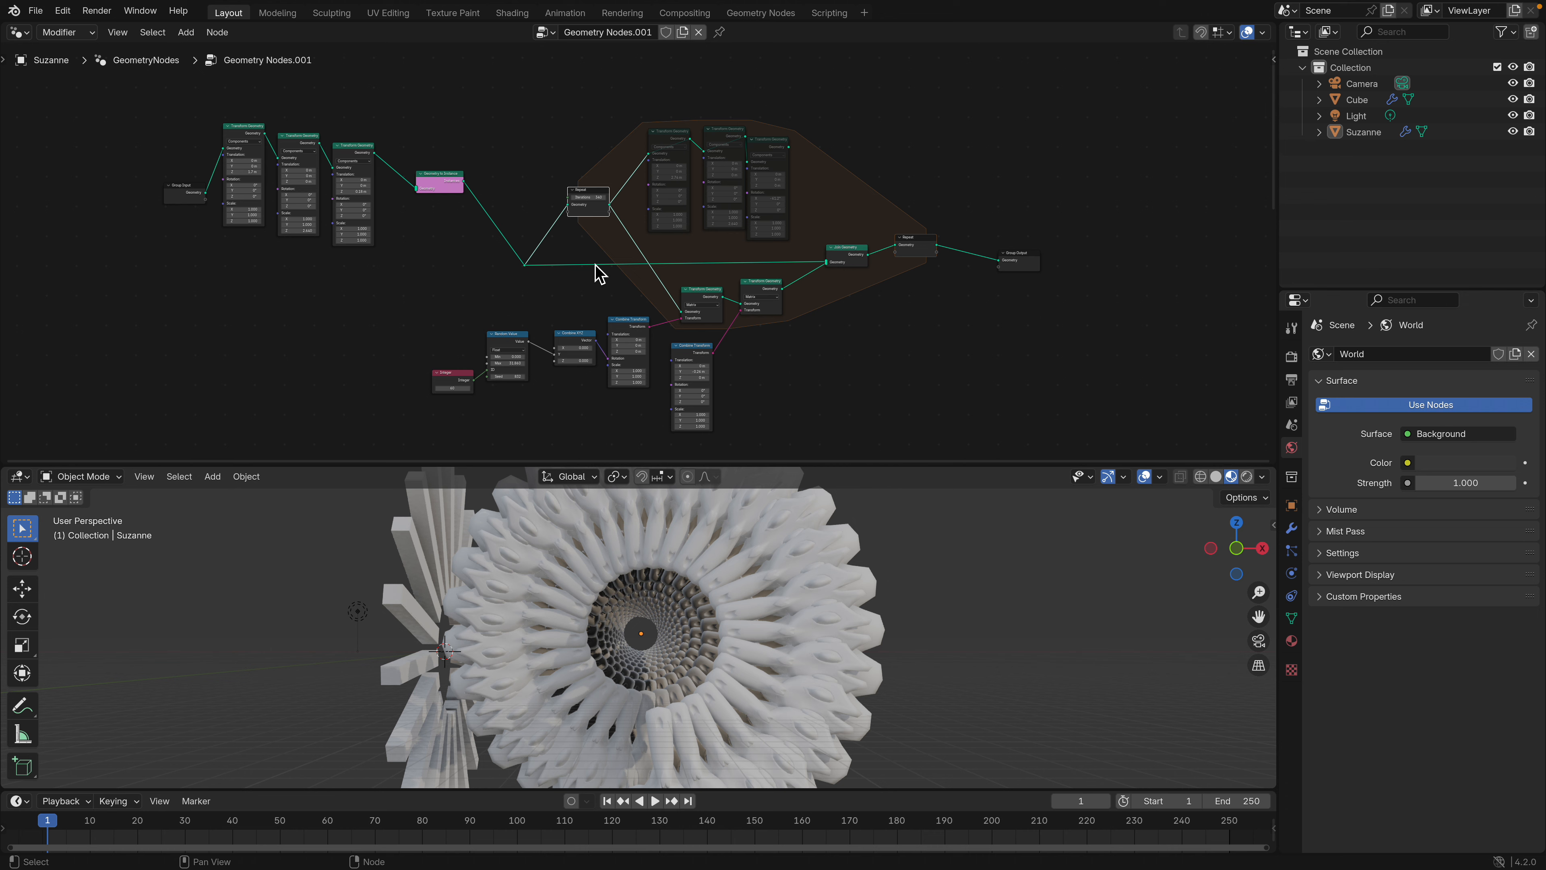
{"action": "scroll", "coordinate": [607, 313], "scroll_direction": "up", "scroll_amount": 3}
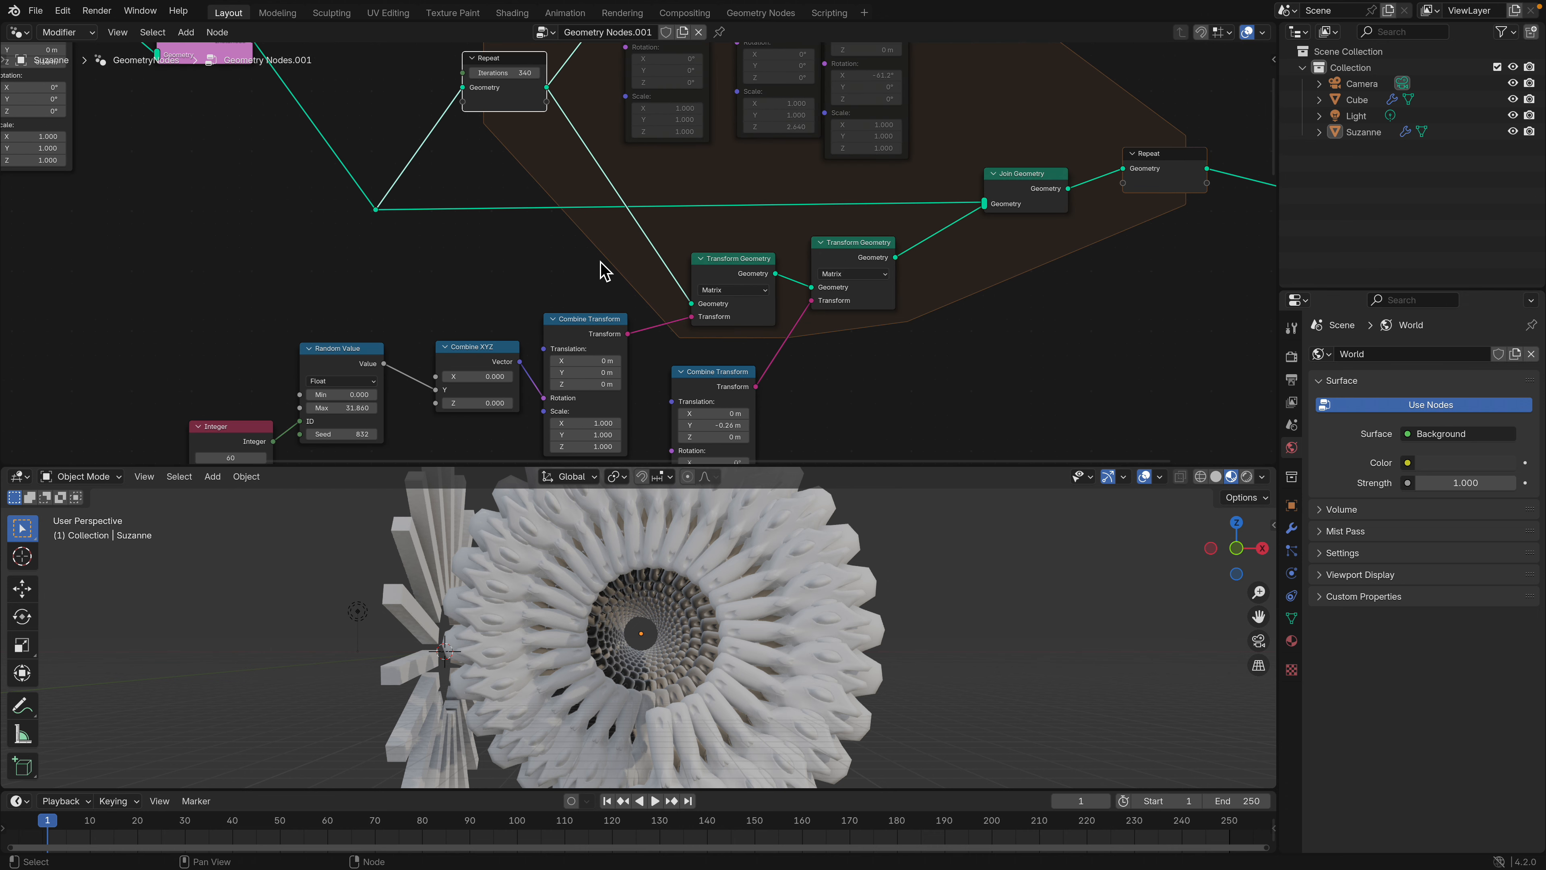
{"action": "left_click_drag", "start_coordinate": [768, 259], "coordinate": [763, 240]}
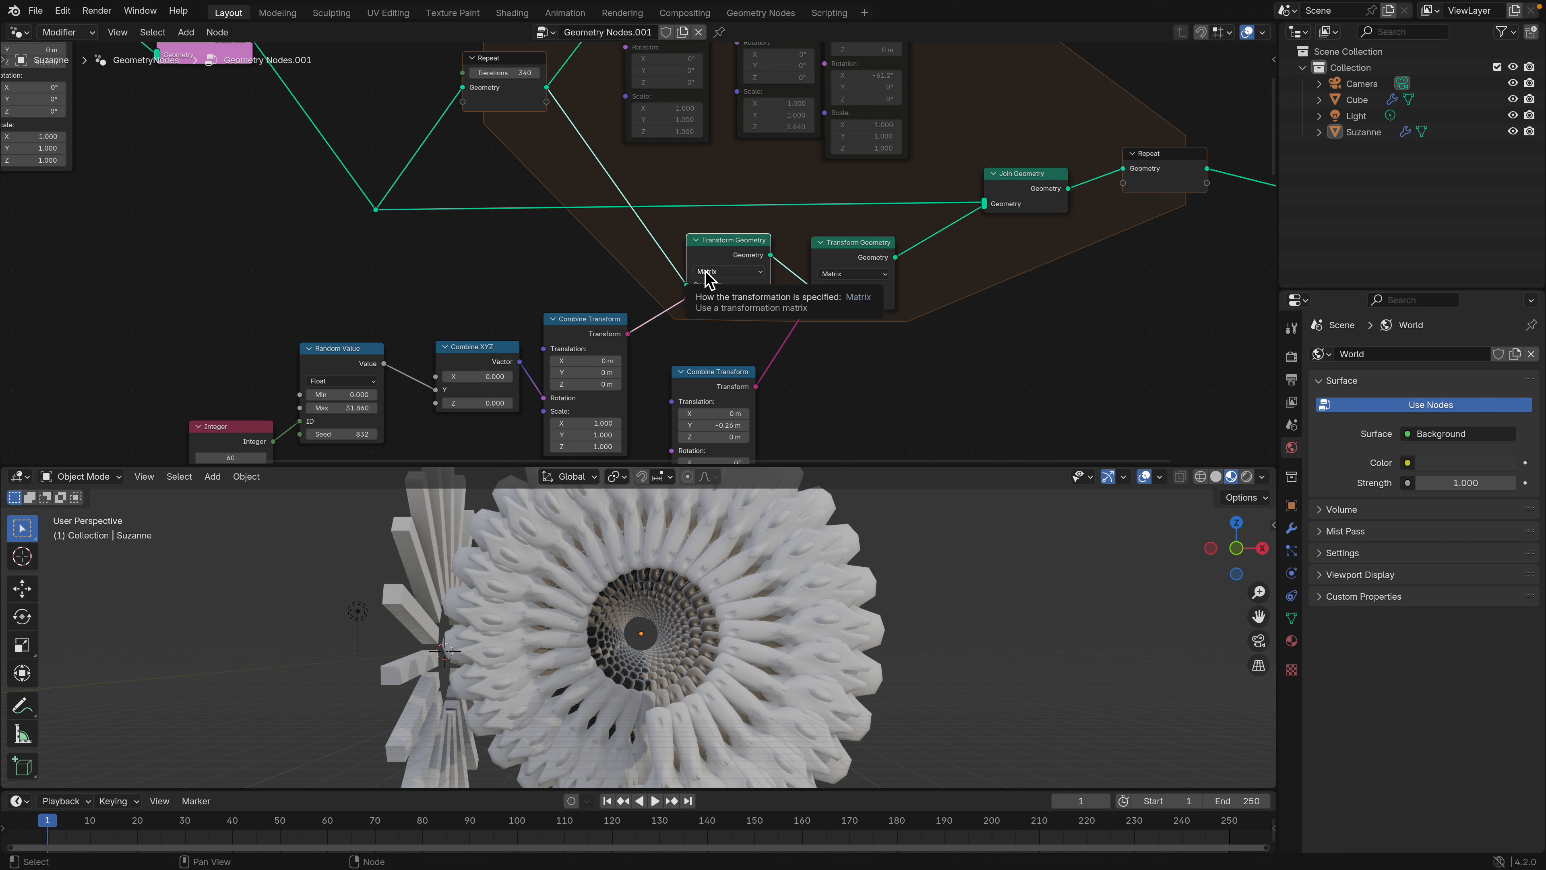
{"action": "left_click_drag", "start_coordinate": [848, 255], "coordinate": [859, 261]}
{"action": "middle_click_drag", "start_coordinate": [808, 342], "coordinate": [811, 266]}
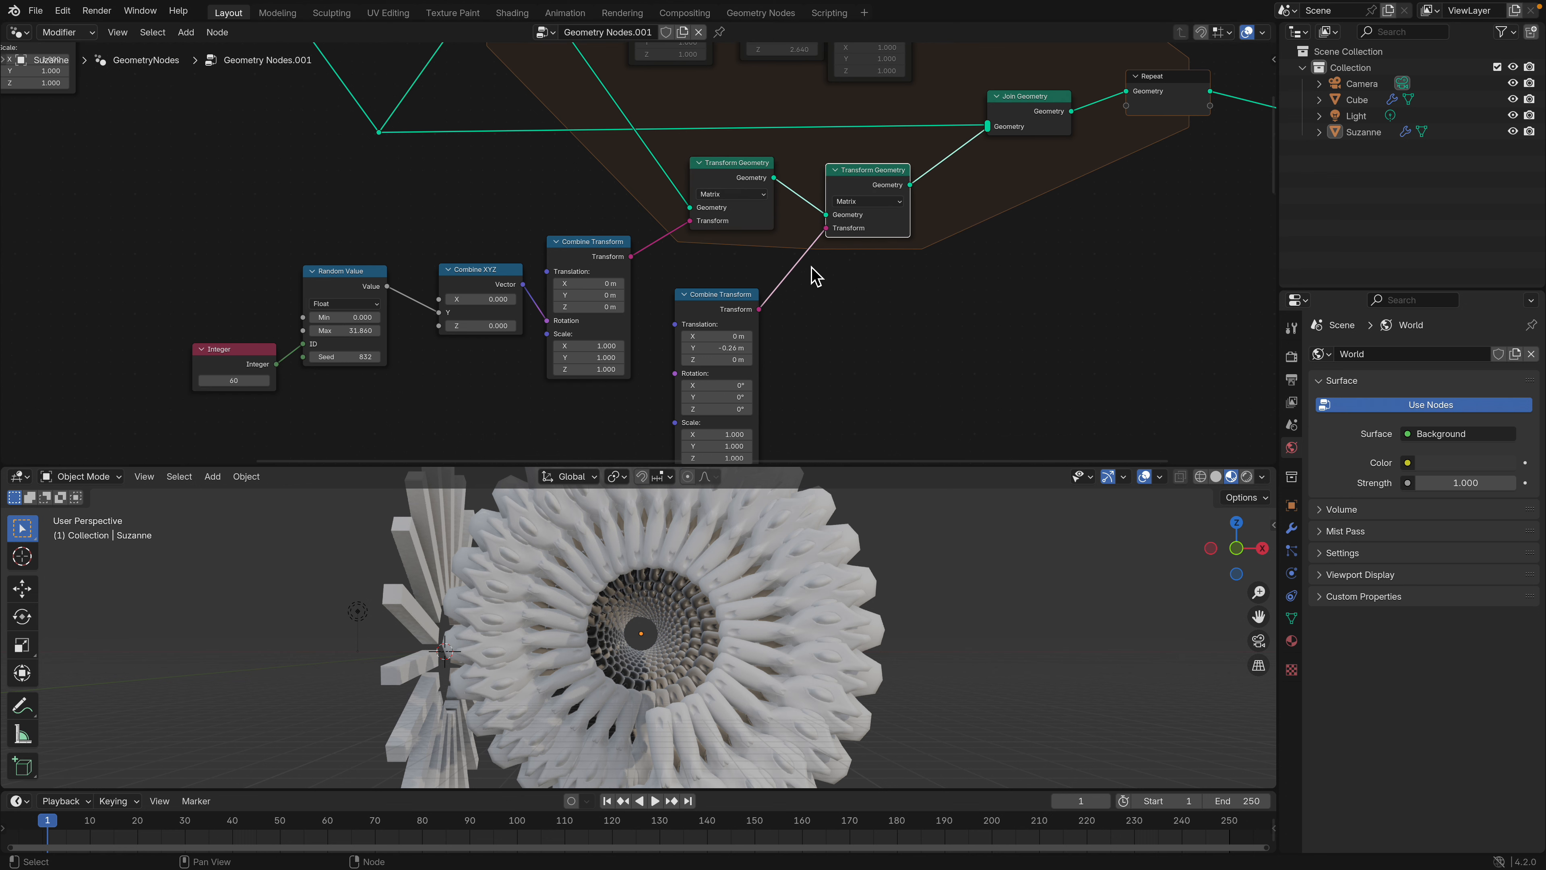
- Nudge the first matrix-mode Transform Geometry node slightly upward inside Suzanne's Repeat zone
{"action": "scroll", "coordinate": [780, 564], "scroll_direction": "down", "scroll_amount": 2}
{"action": "middle_click_drag", "start_coordinate": [781, 565], "coordinate": [789, 566]}
{"action": "scroll", "coordinate": [789, 565], "scroll_direction": "up", "scroll_amount": 1}
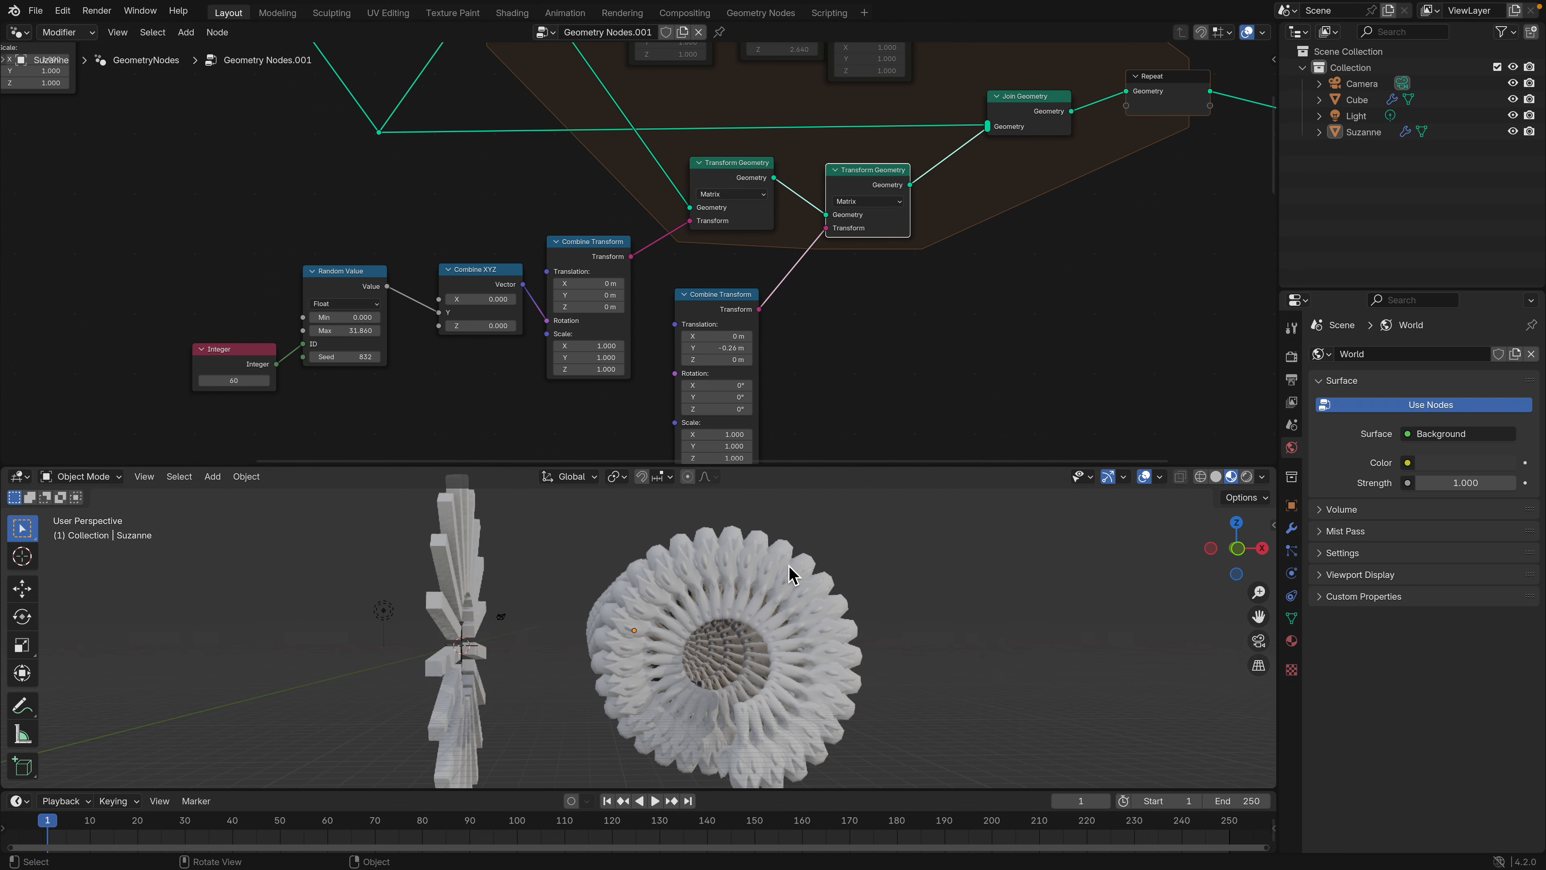
{"action": "left_click_drag", "start_coordinate": [729, 351], "coordinate": [700, 350]}
{"action": "middle_click_drag", "start_coordinate": [804, 404], "coordinate": [792, 375]}
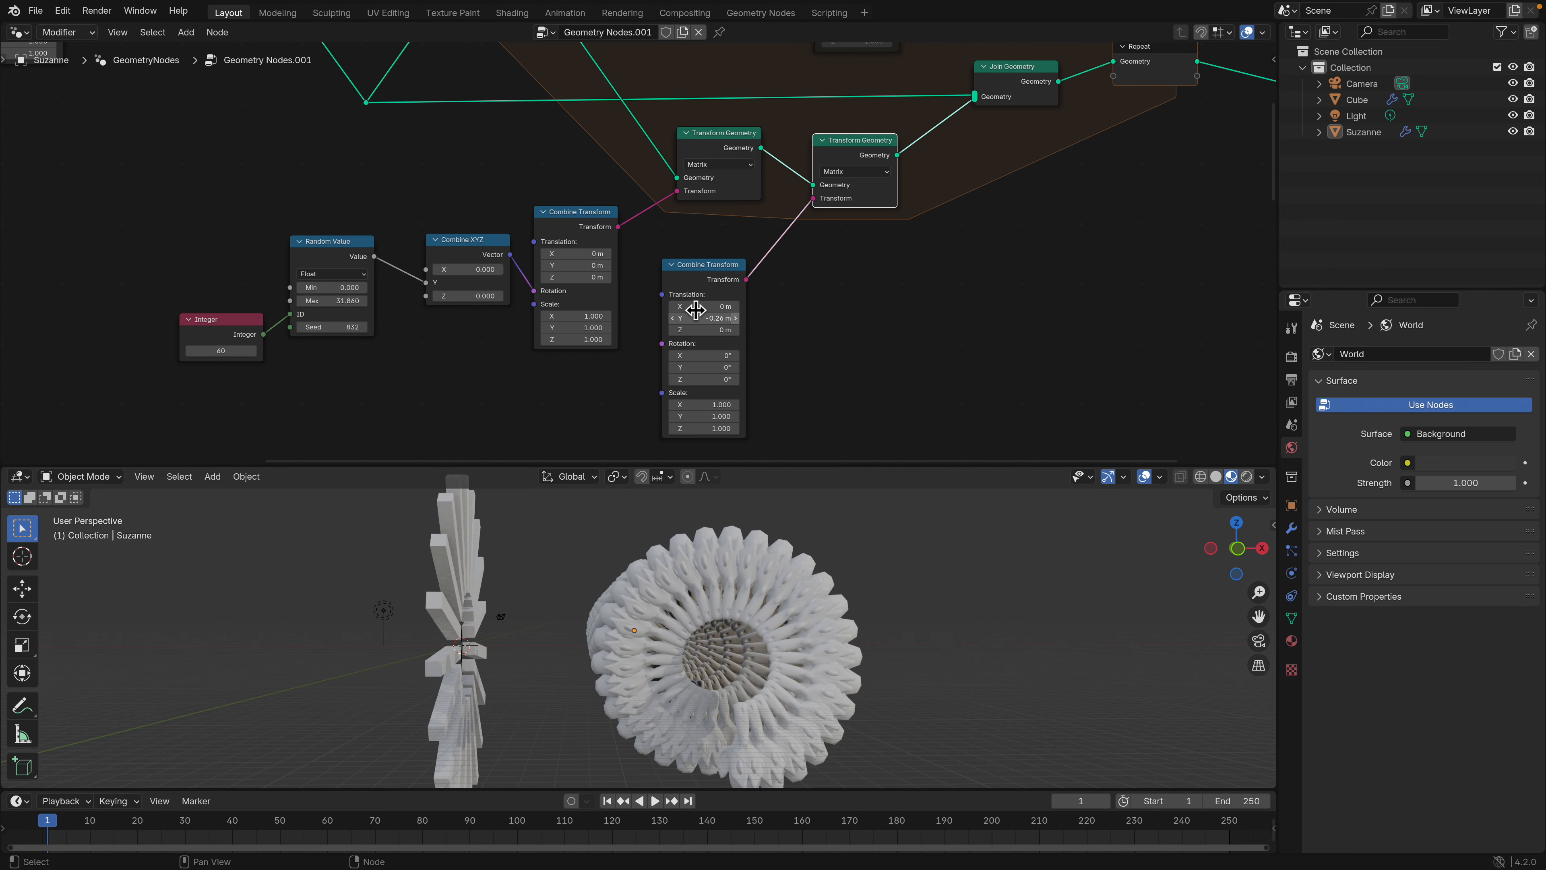
{"action": "middle_click_drag", "start_coordinate": [698, 223], "coordinate": [702, 268]}
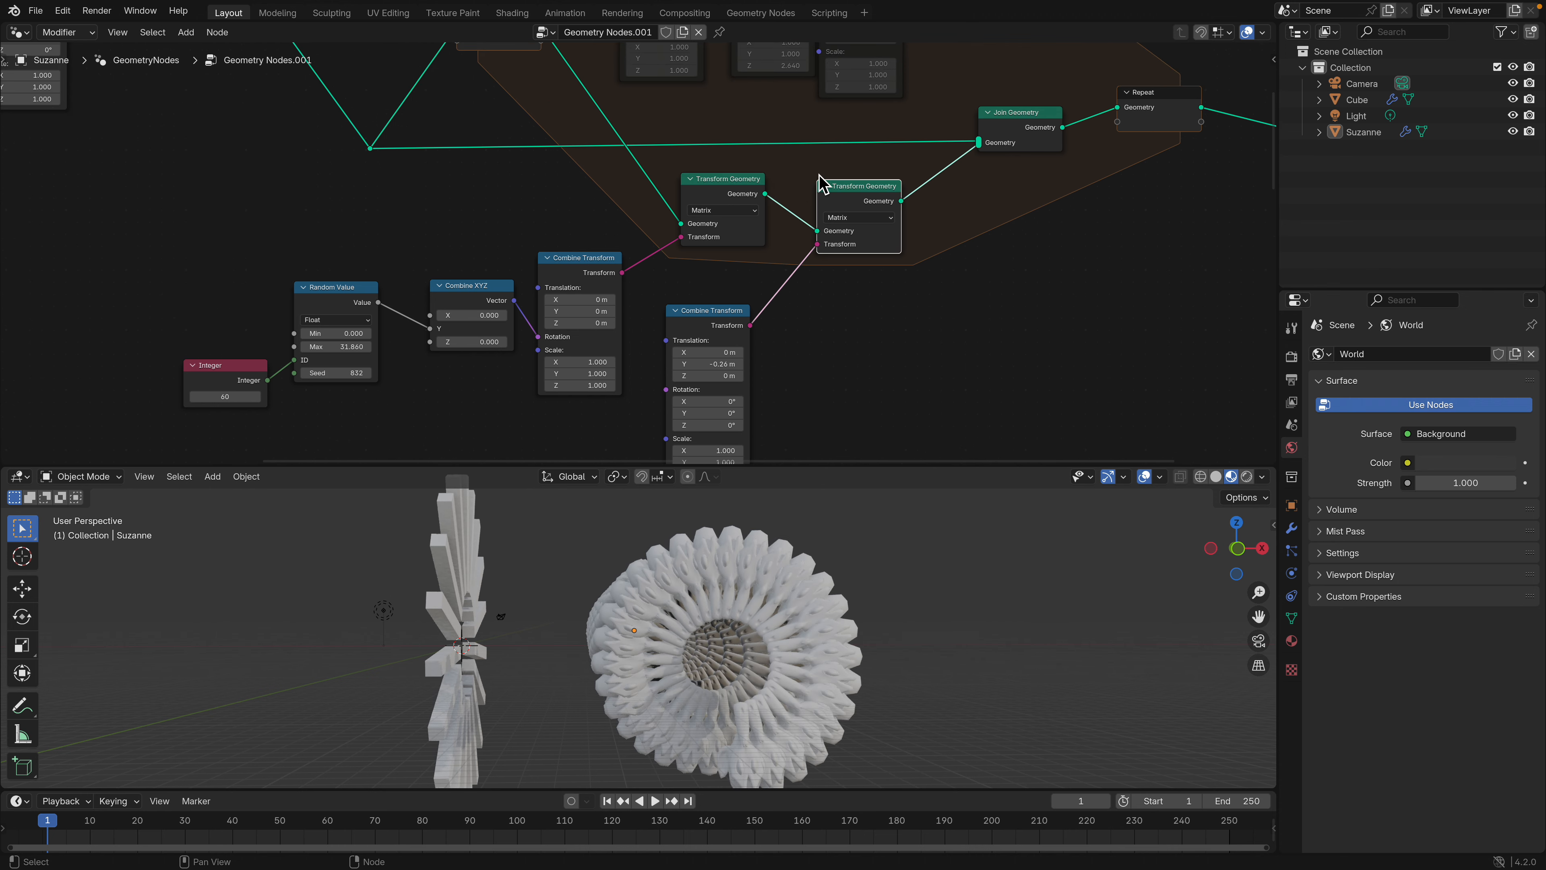
{"action": "left_click_drag", "start_coordinate": [821, 183], "coordinate": [735, 183]}
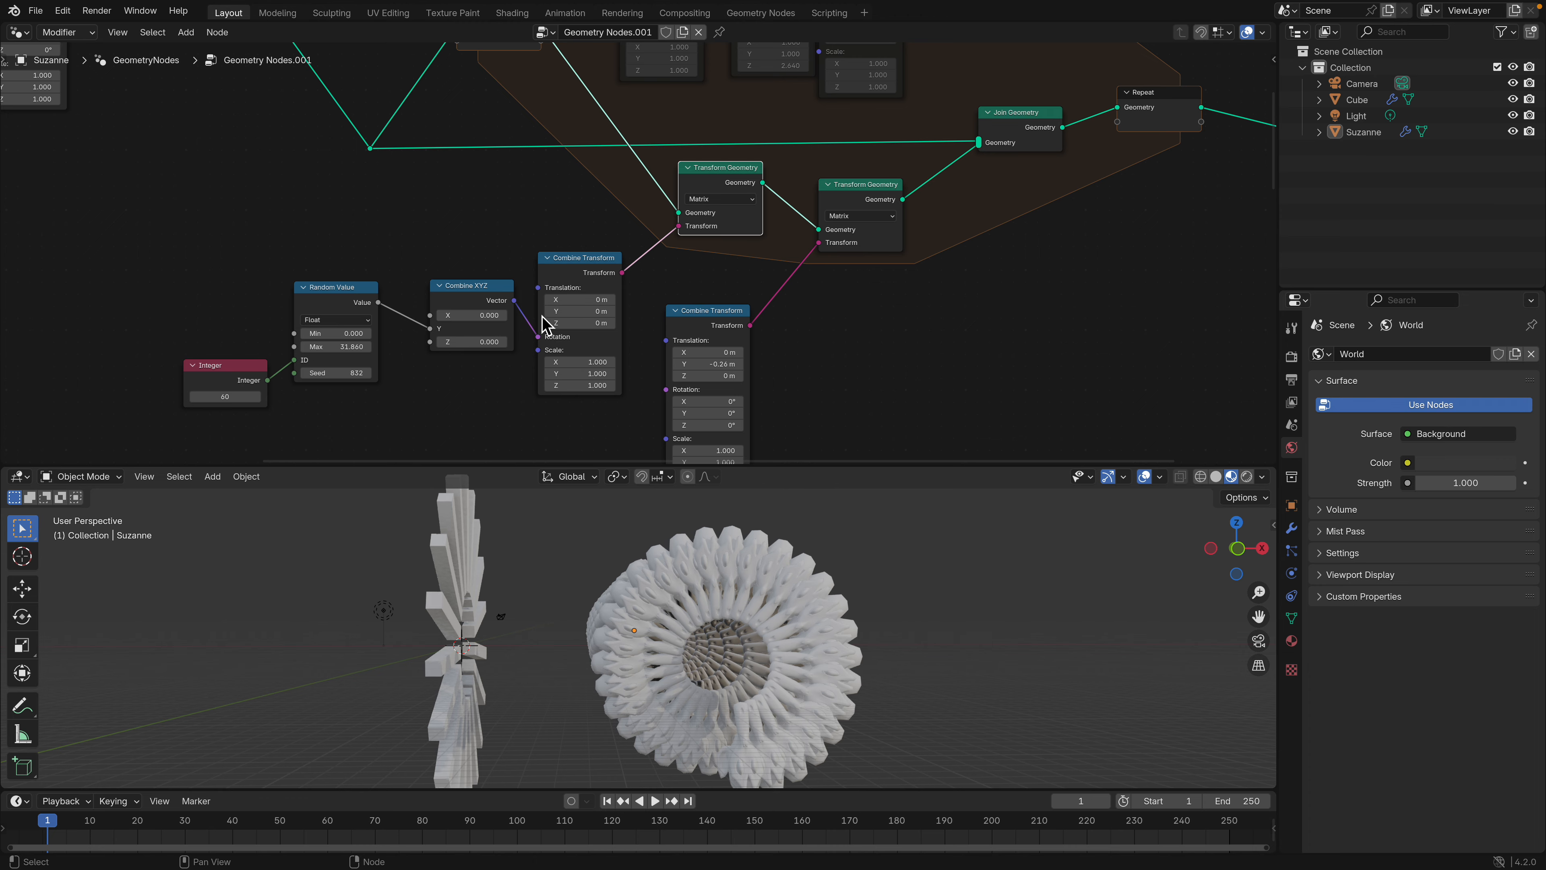
- Set the Random Value node's Max to 32.320 and try -0.18 m for the second Combine Transform's Y translation
{"action": "left_click_drag", "start_coordinate": [341, 346], "coordinate": [362, 345], "text": "shift"}
{"action": "middle_click_drag", "start_coordinate": [506, 385], "coordinate": [495, 382]}
{"action": "left_click_drag", "start_coordinate": [703, 360], "coordinate": [710, 360]}
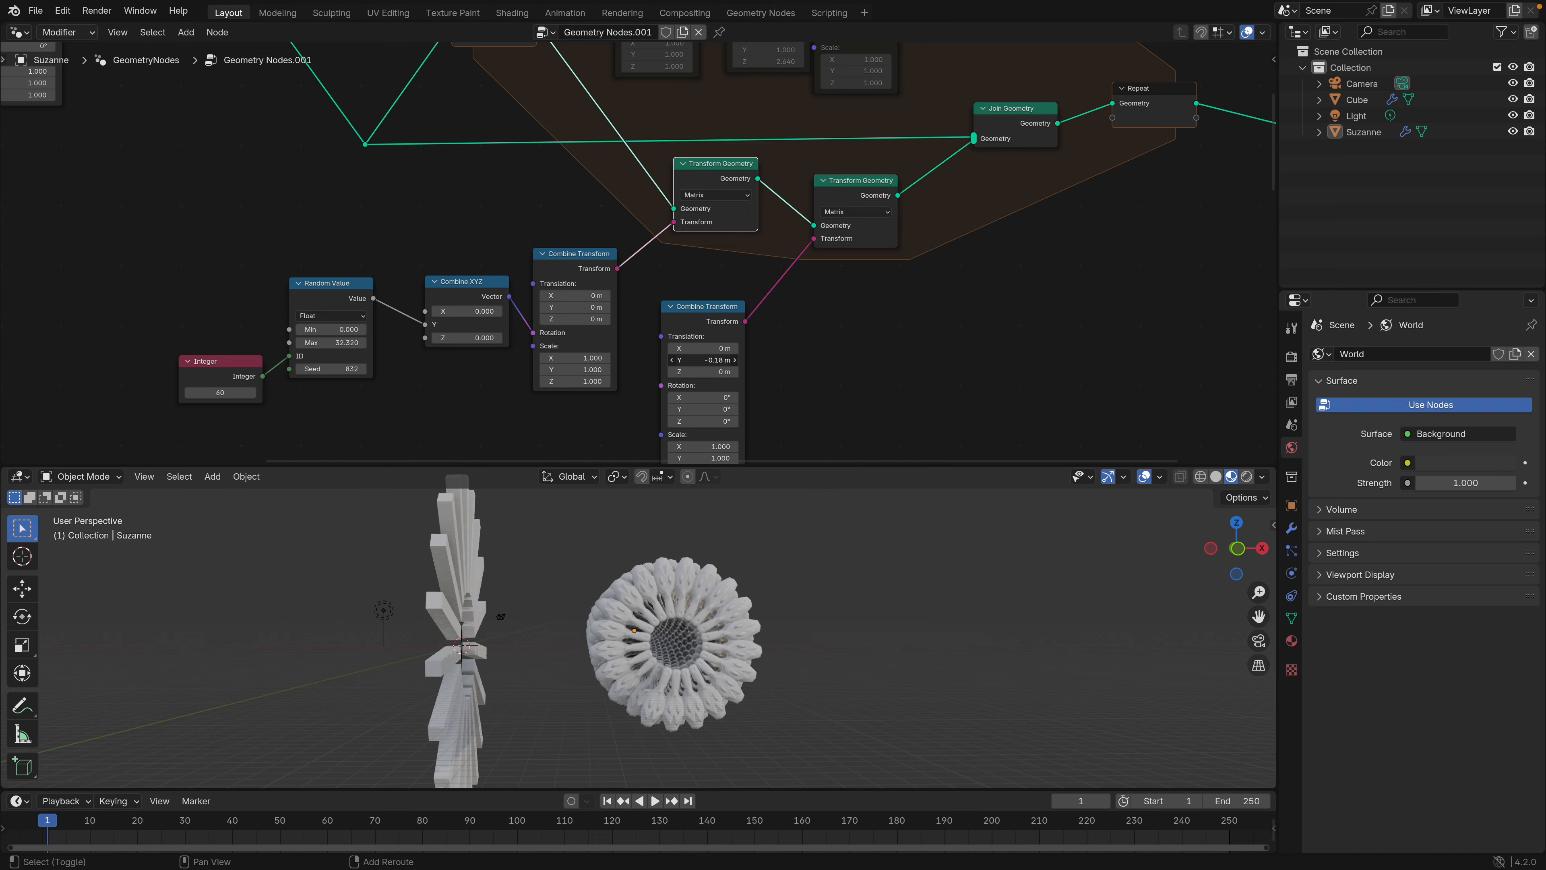
{"action": "middle_click_drag", "start_coordinate": [814, 613], "coordinate": [827, 614]}
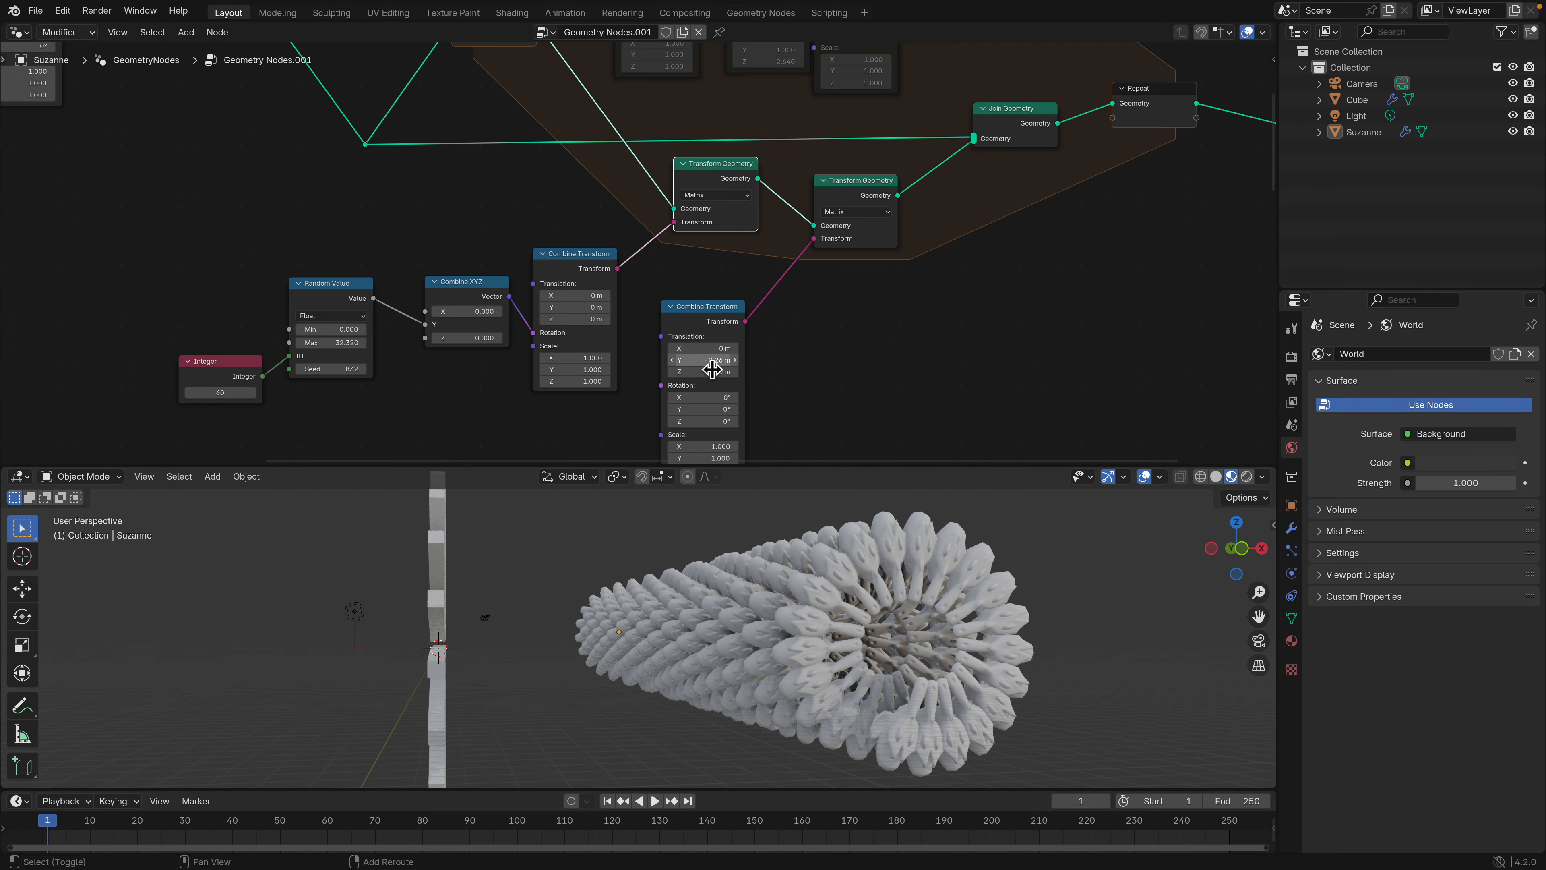
- Stretch Suzanne's pattern by trying Y translations of -1.28 m and -1.42 m on the second Combine Transform node
{"action": "left_click_drag", "start_coordinate": [712, 369], "coordinate": [618, 360]}
{"action": "middle_click_drag", "start_coordinate": [675, 634], "coordinate": [600, 603]}
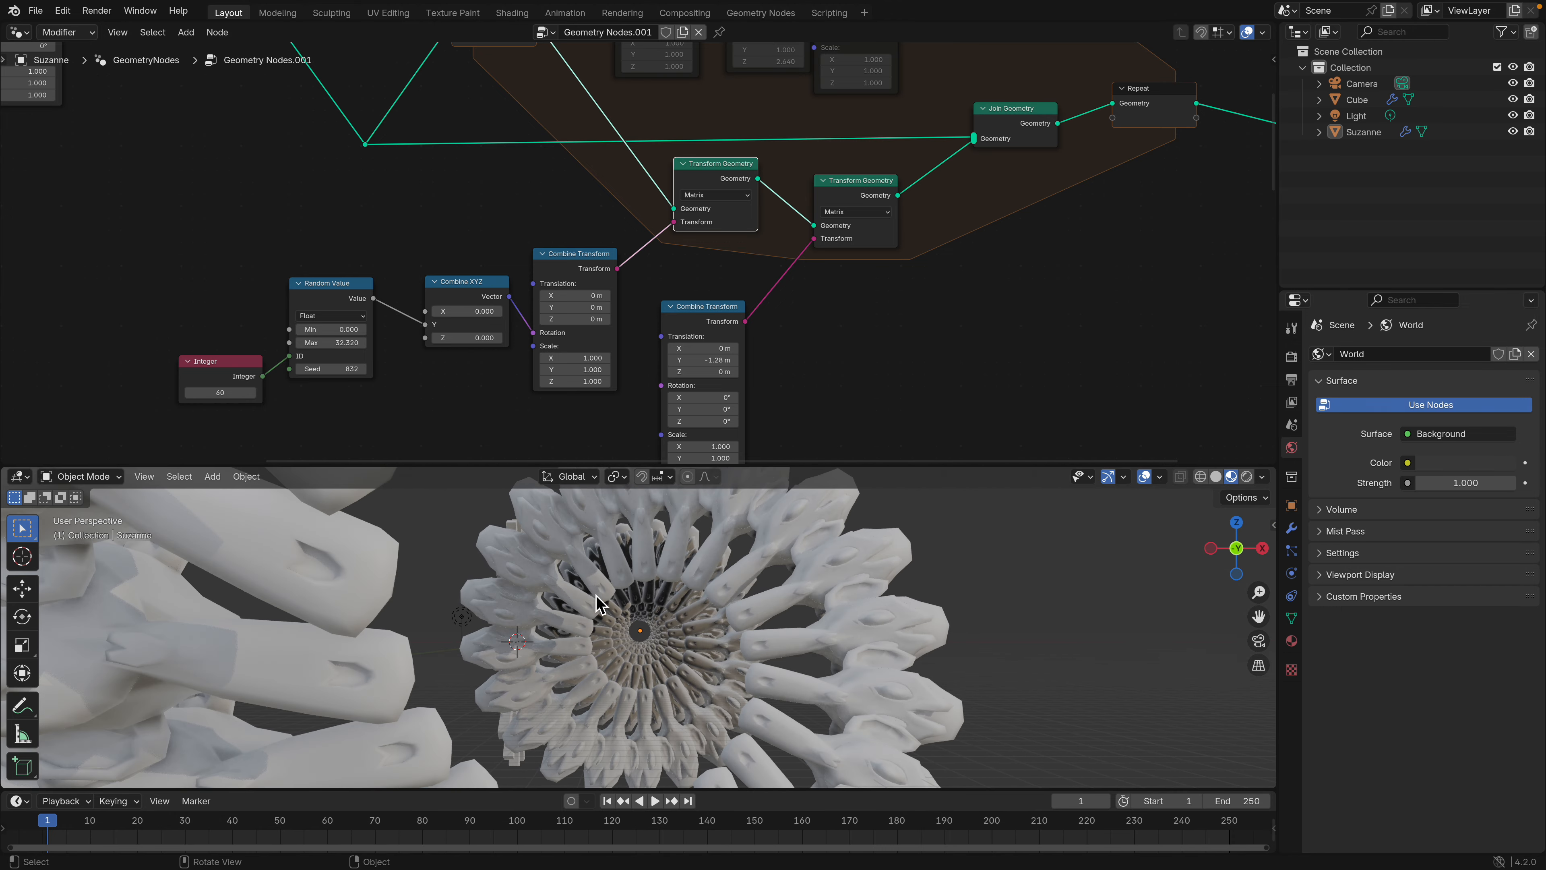
{"action": "scroll", "coordinate": [652, 631], "scroll_direction": "up", "scroll_amount": 4}
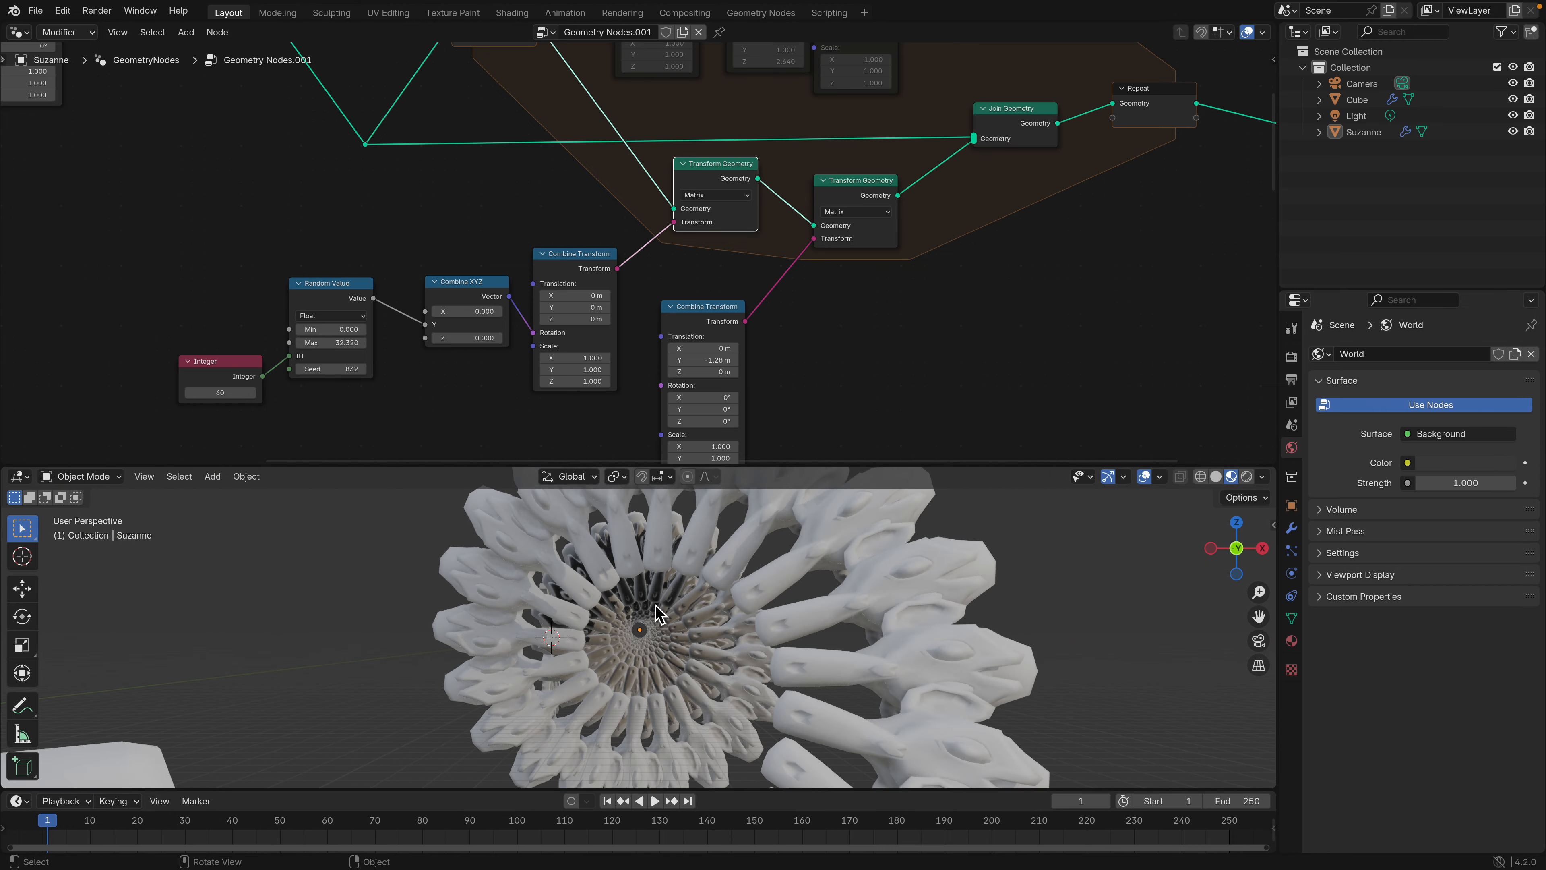
{"action": "left_click_drag", "start_coordinate": [707, 359], "coordinate": [664, 338]}
{"action": "scroll", "coordinate": [795, 370], "scroll_direction": "down", "scroll_amount": 1}
{"action": "scroll", "coordinate": [799, 377], "scroll_direction": "down", "scroll_amount": 2}
{"action": "middle_click_drag", "start_coordinate": [816, 560], "coordinate": [920, 673]}
- Set the second Combine Transform node's rotation to X -8.8°, Y 16.4° and Z -11.8°
{"action": "left_click_drag", "start_coordinate": [701, 338], "coordinate": [810, 350]}
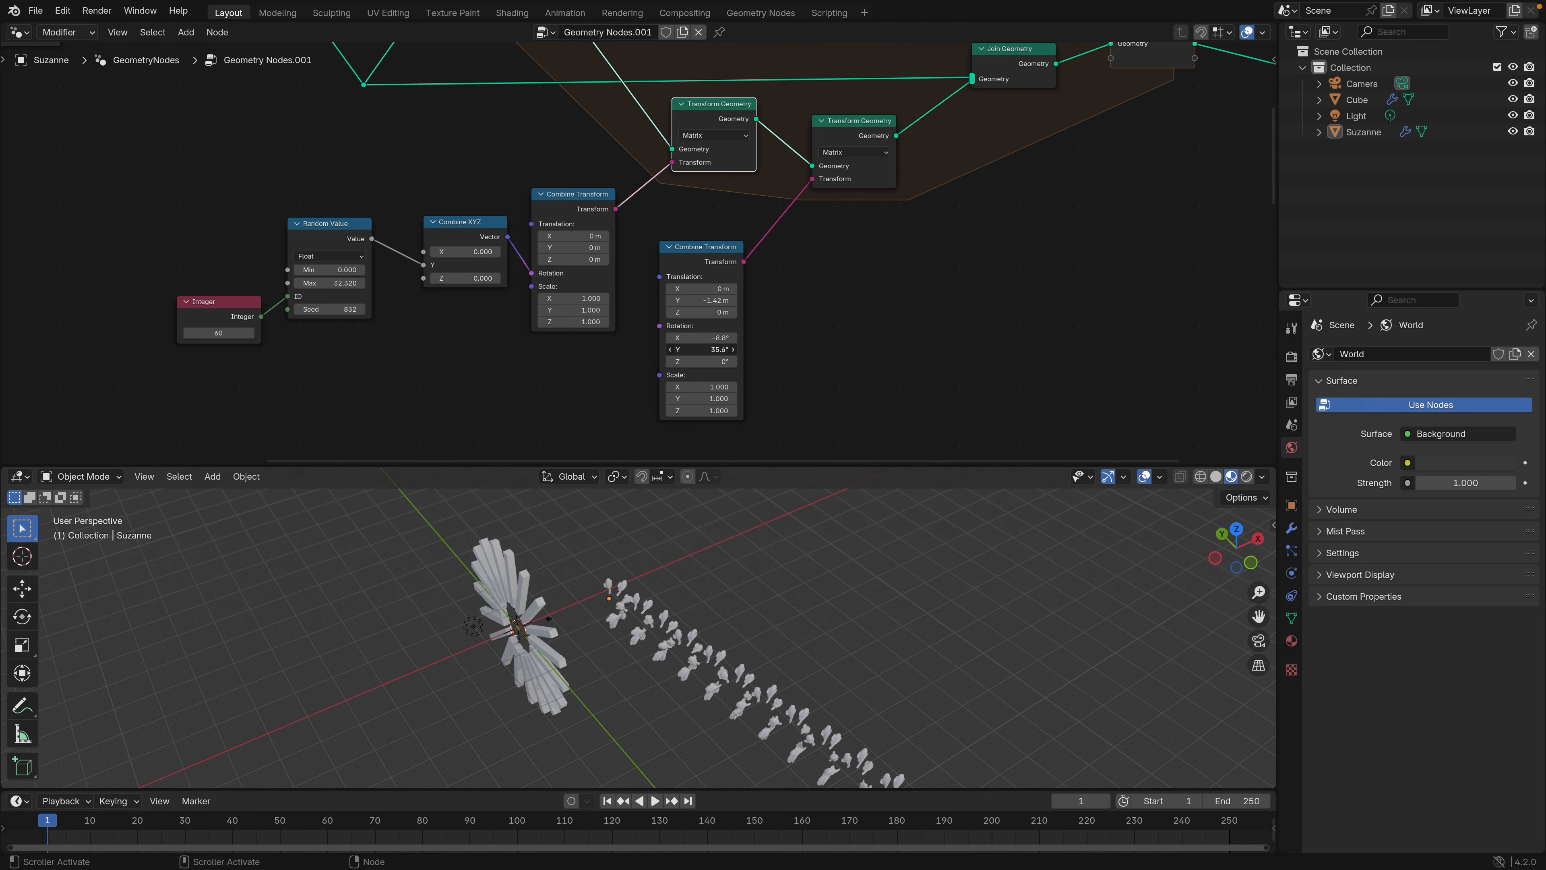
{"action": "left_click_drag", "start_coordinate": [713, 351], "coordinate": [660, 351]}
{"action": "mouse_move", "coordinate": [713, 362]}
{"action": "left_mouse_down"}
{"action": "mouse_move", "coordinate": [834, 361]}
{"action": "mouse_move", "coordinate": [691, 361]}
{"action": "left_mouse_up"}
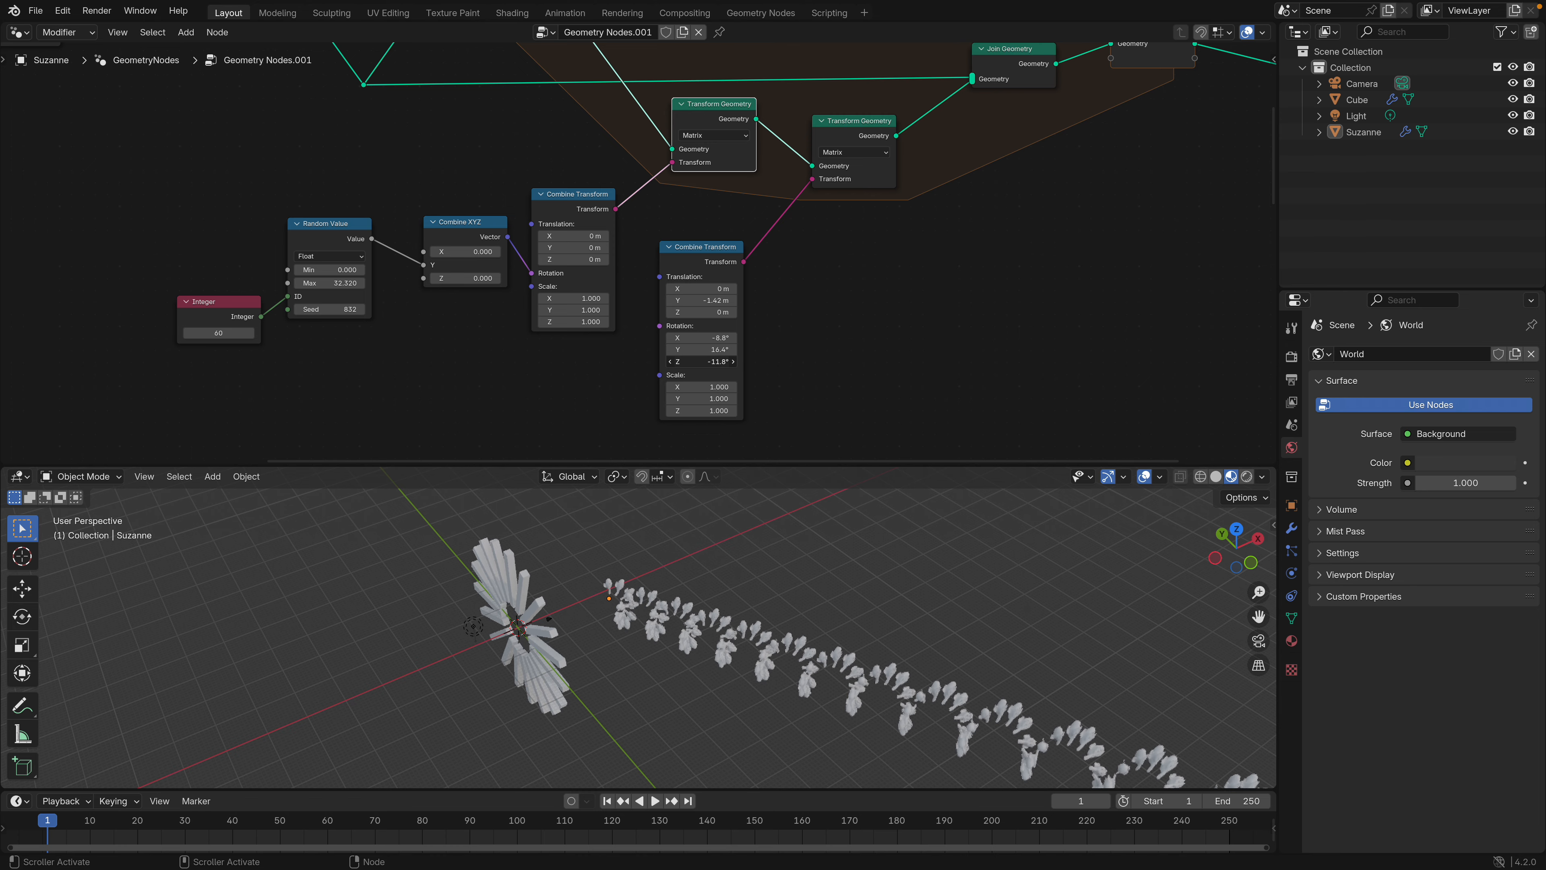
- Set the second Combine Transform's Y translation to -0.86 m and lower the Random Value Max to about 30
{"action": "left_click_drag", "start_coordinate": [709, 301], "coordinate": [742, 301]}
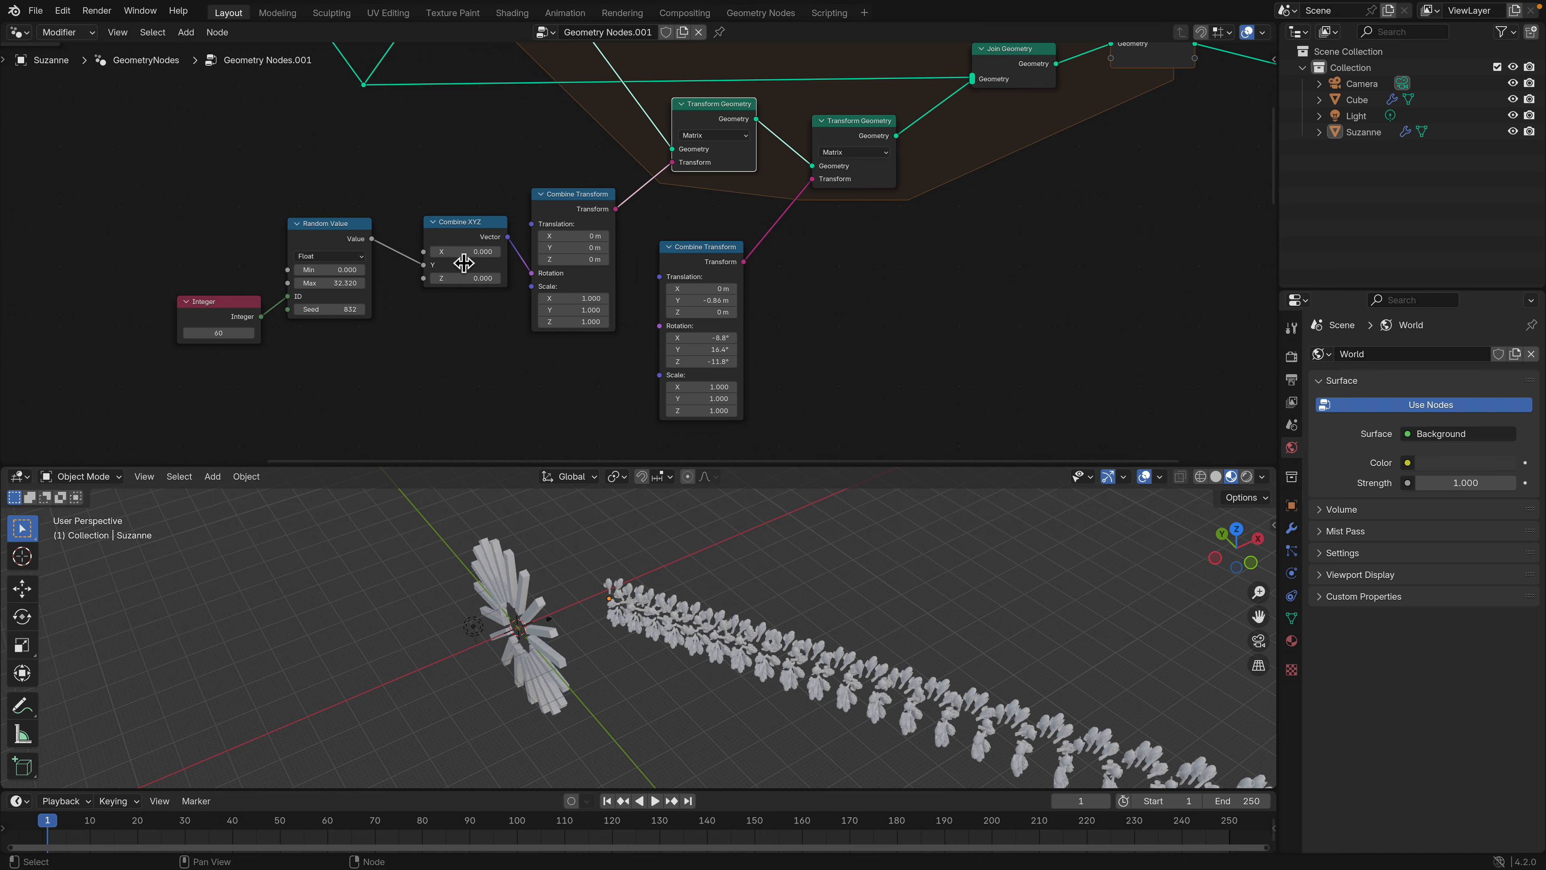
{"action": "mouse_move", "coordinate": [333, 282]}
{"action": "left_mouse_down"}
{"action": "mouse_move", "coordinate": [315, 282]}
{"action": "mouse_move", "coordinate": [359, 283]}
{"action": "mouse_move", "coordinate": [341, 282]}
{"action": "left_mouse_up"}
{"action": "scroll", "coordinate": [524, 234], "scroll_direction": "down", "scroll_amount": 4}
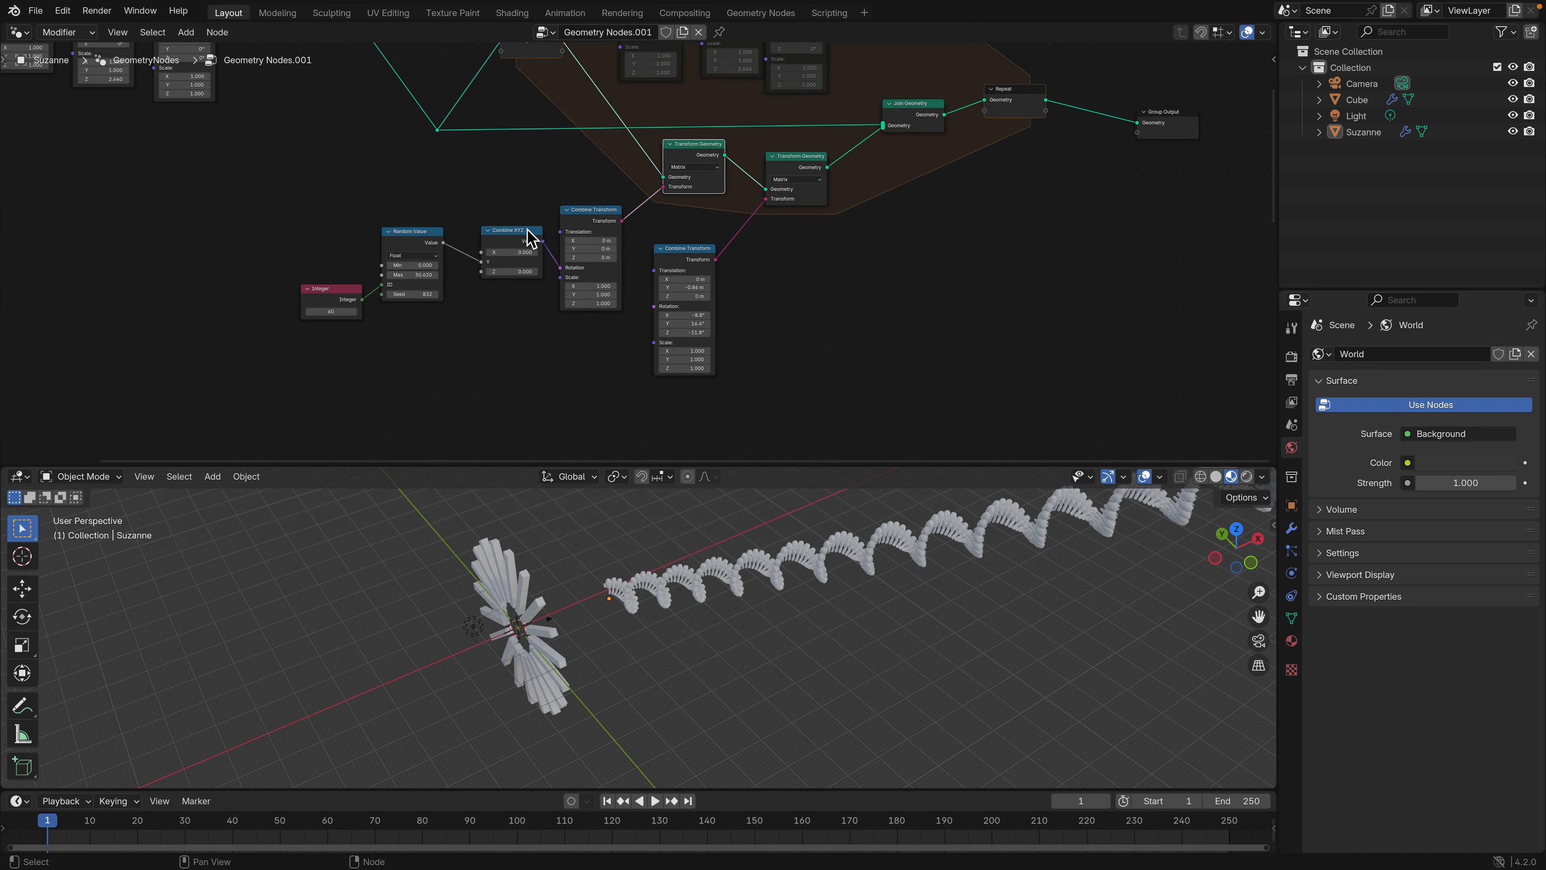
{"action": "middle_click_drag", "start_coordinate": [574, 237], "coordinate": [514, 266]}
- Open the recent file transform_and_matrix_003.blend and view the red Suzanne grid from above
{"action": "left_click", "coordinate": [36, 10]}
{"action": "mouse_move", "coordinate": [114, 60]}
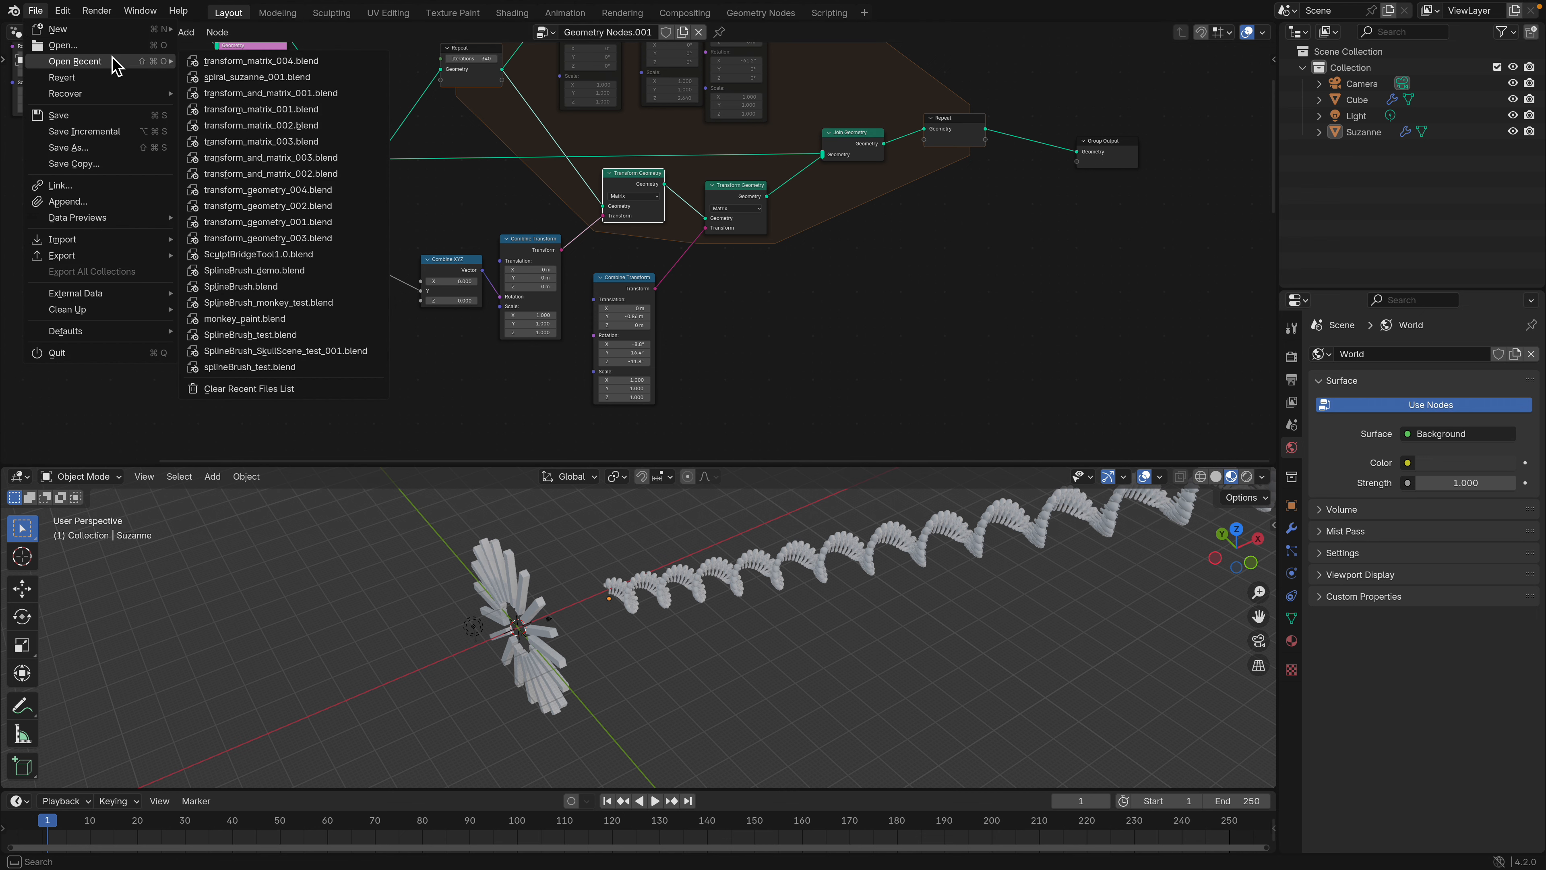
{"action": "left_click", "coordinate": [334, 157]}
{"action": "left_click", "coordinate": [707, 463]}
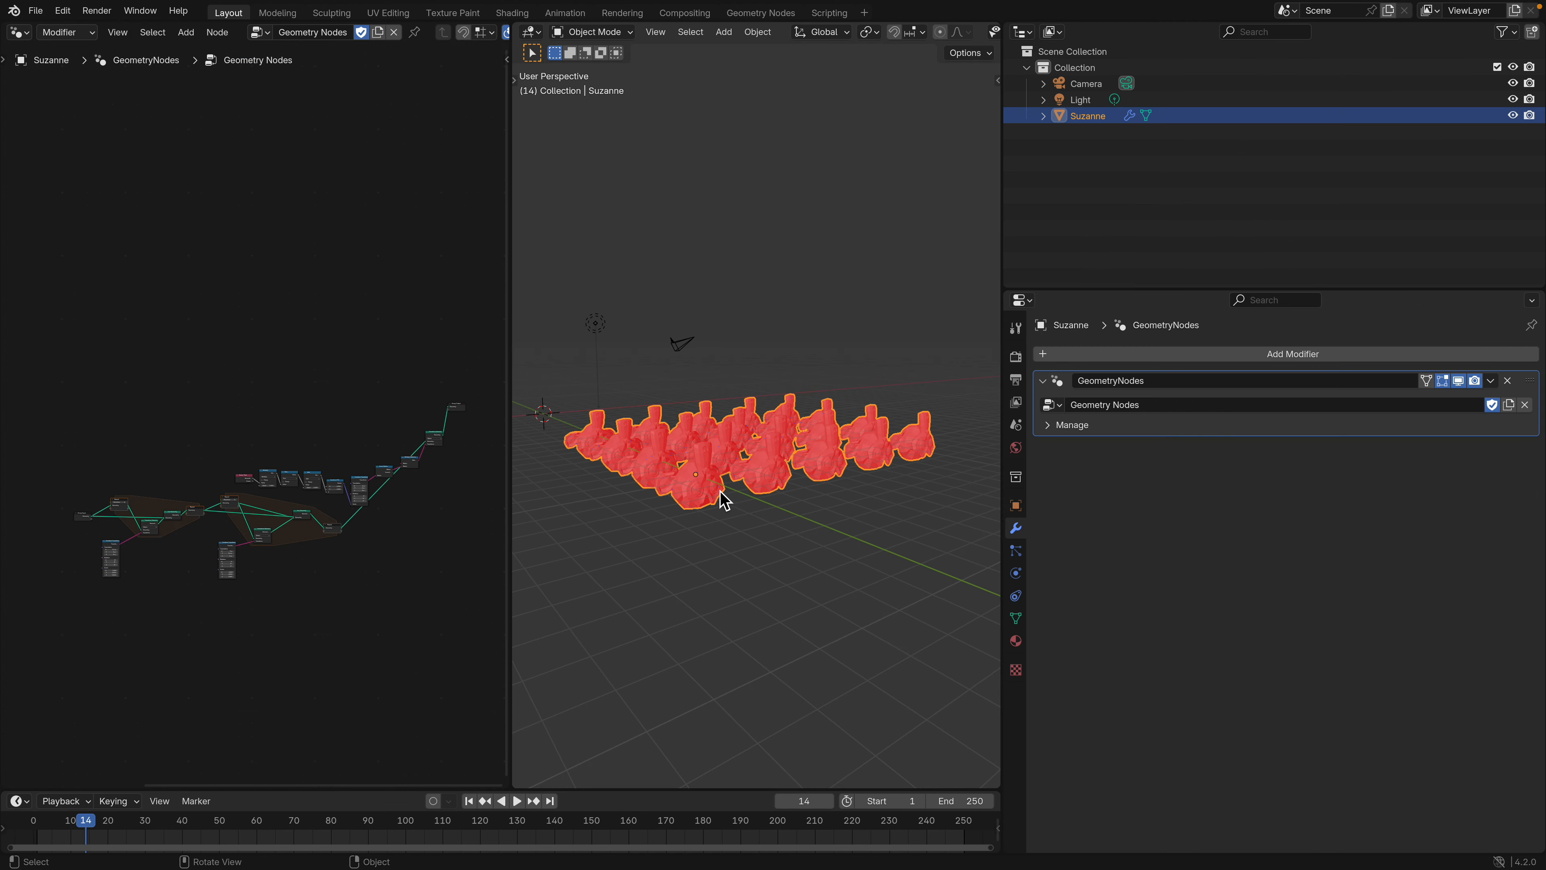
{"action": "middle_click_drag", "start_coordinate": [724, 500], "coordinate": [609, 426]}
- Look through the recent example files by opening transform_matrix_004.blend and transform_and_matrix_001.blend
{"action": "left_click", "coordinate": [36, 13]}
{"action": "mouse_move", "coordinate": [95, 62]}
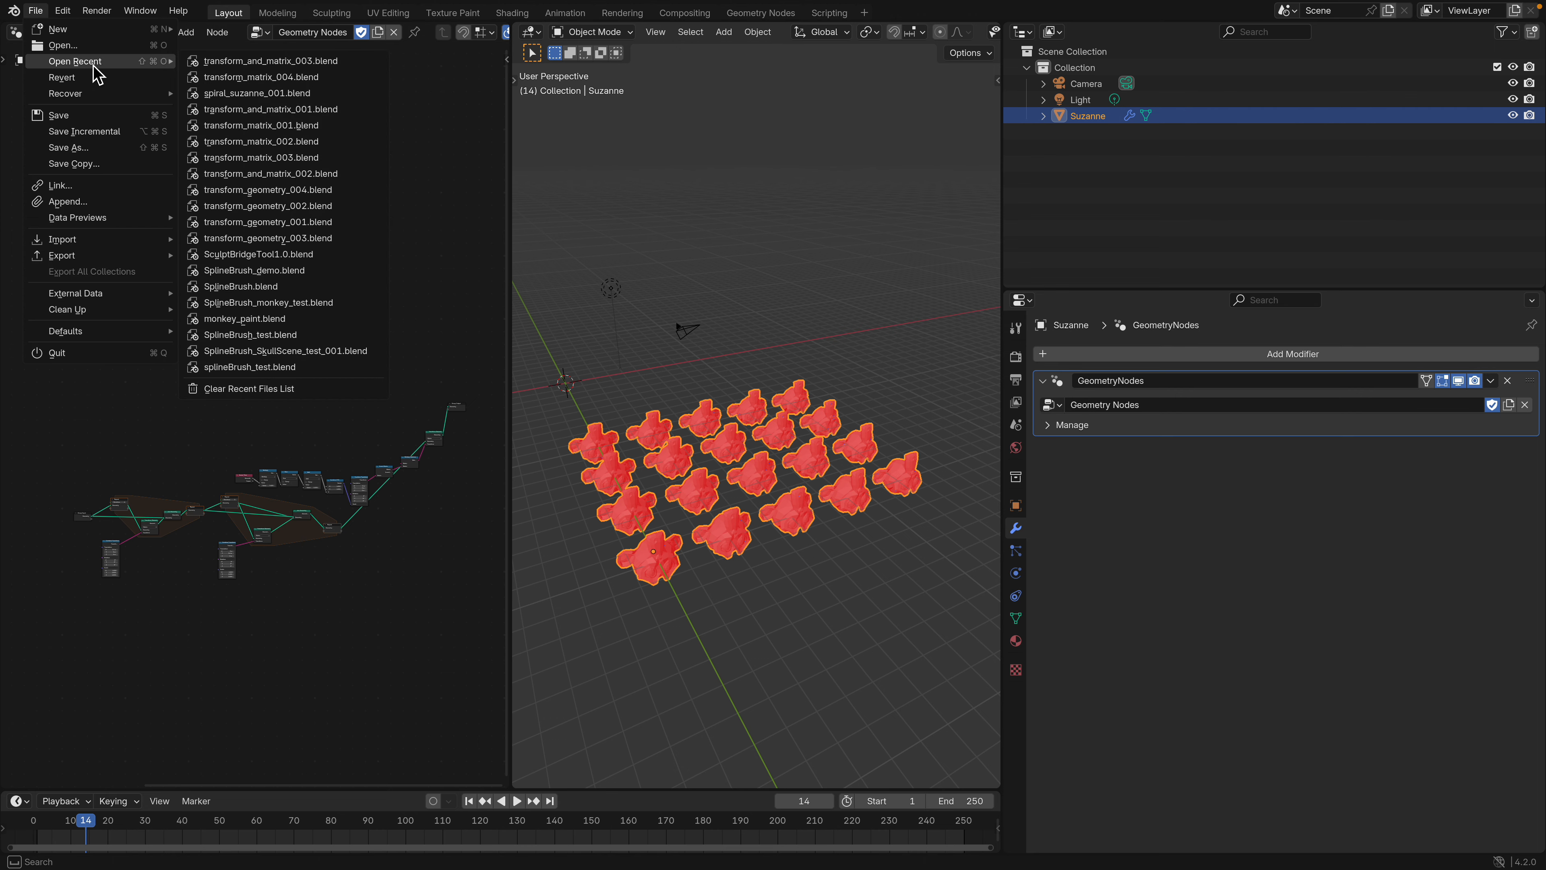
{"action": "left_click", "coordinate": [314, 95]}
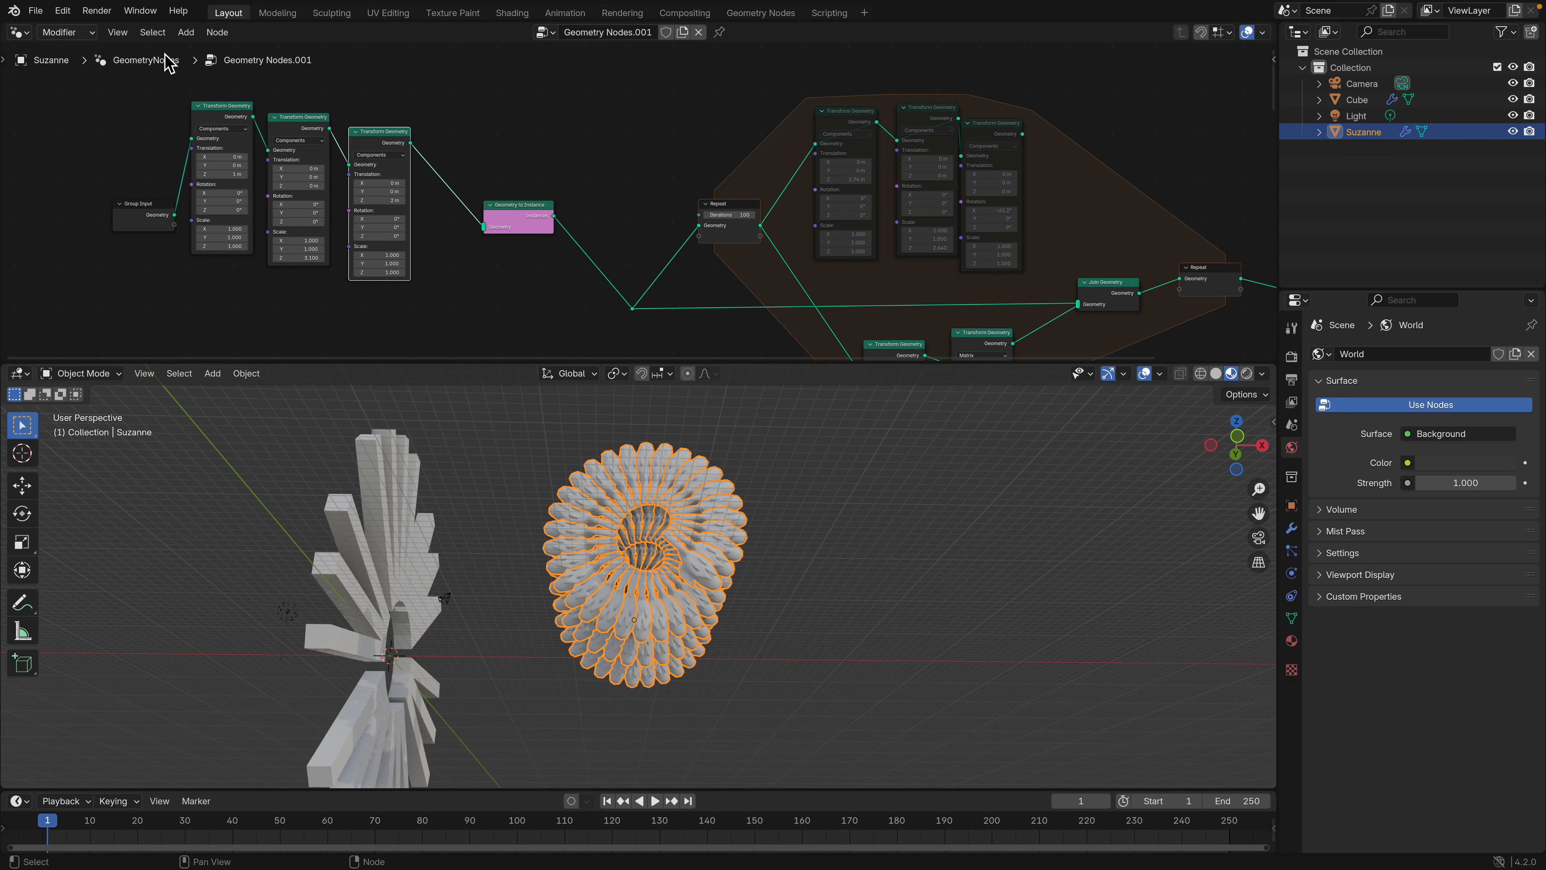
{"action": "left_click", "coordinate": [36, 13]}
{"action": "mouse_move", "coordinate": [67, 60]}
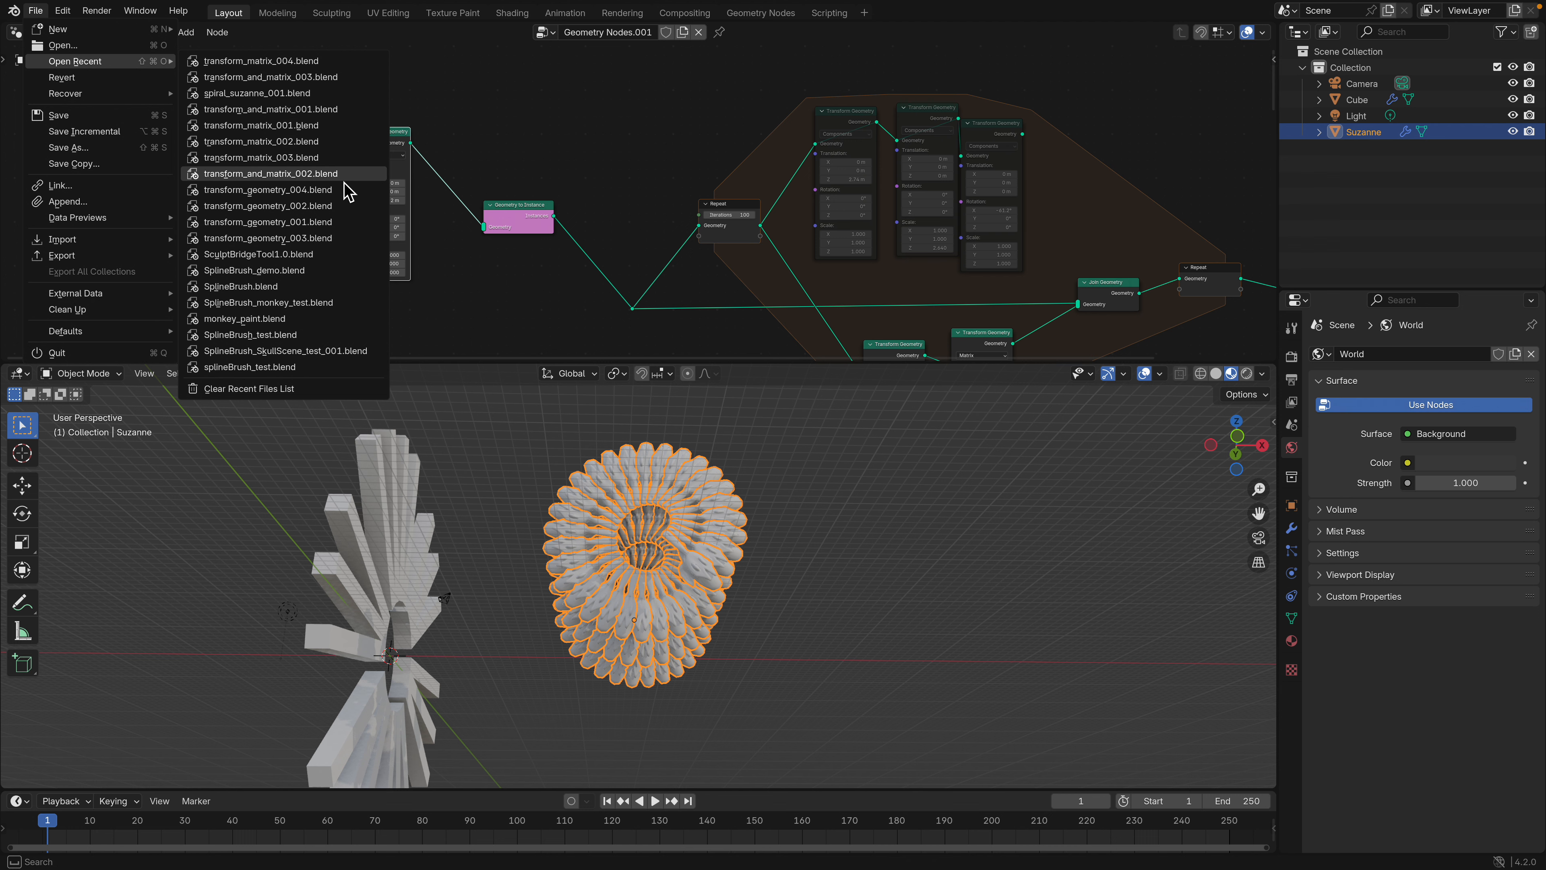
{"action": "left_click", "coordinate": [339, 125]}
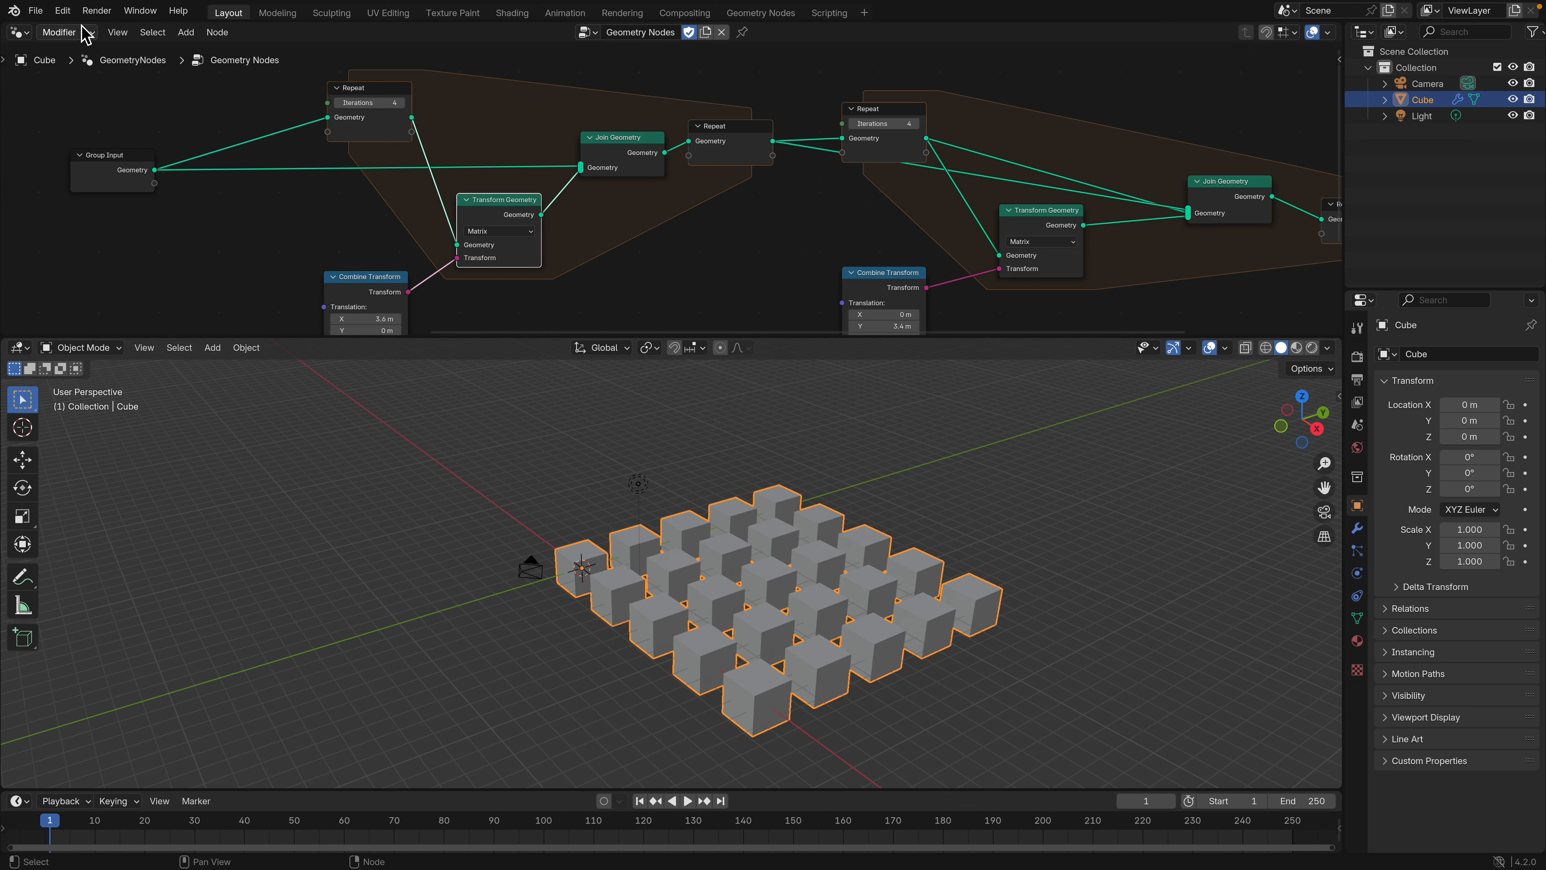
- Reopen transform_matrix_004.blend, followed by the example file transform_matrix_003.blend
{"action": "left_click", "coordinate": [35, 11]}
{"action": "mouse_move", "coordinate": [92, 61]}
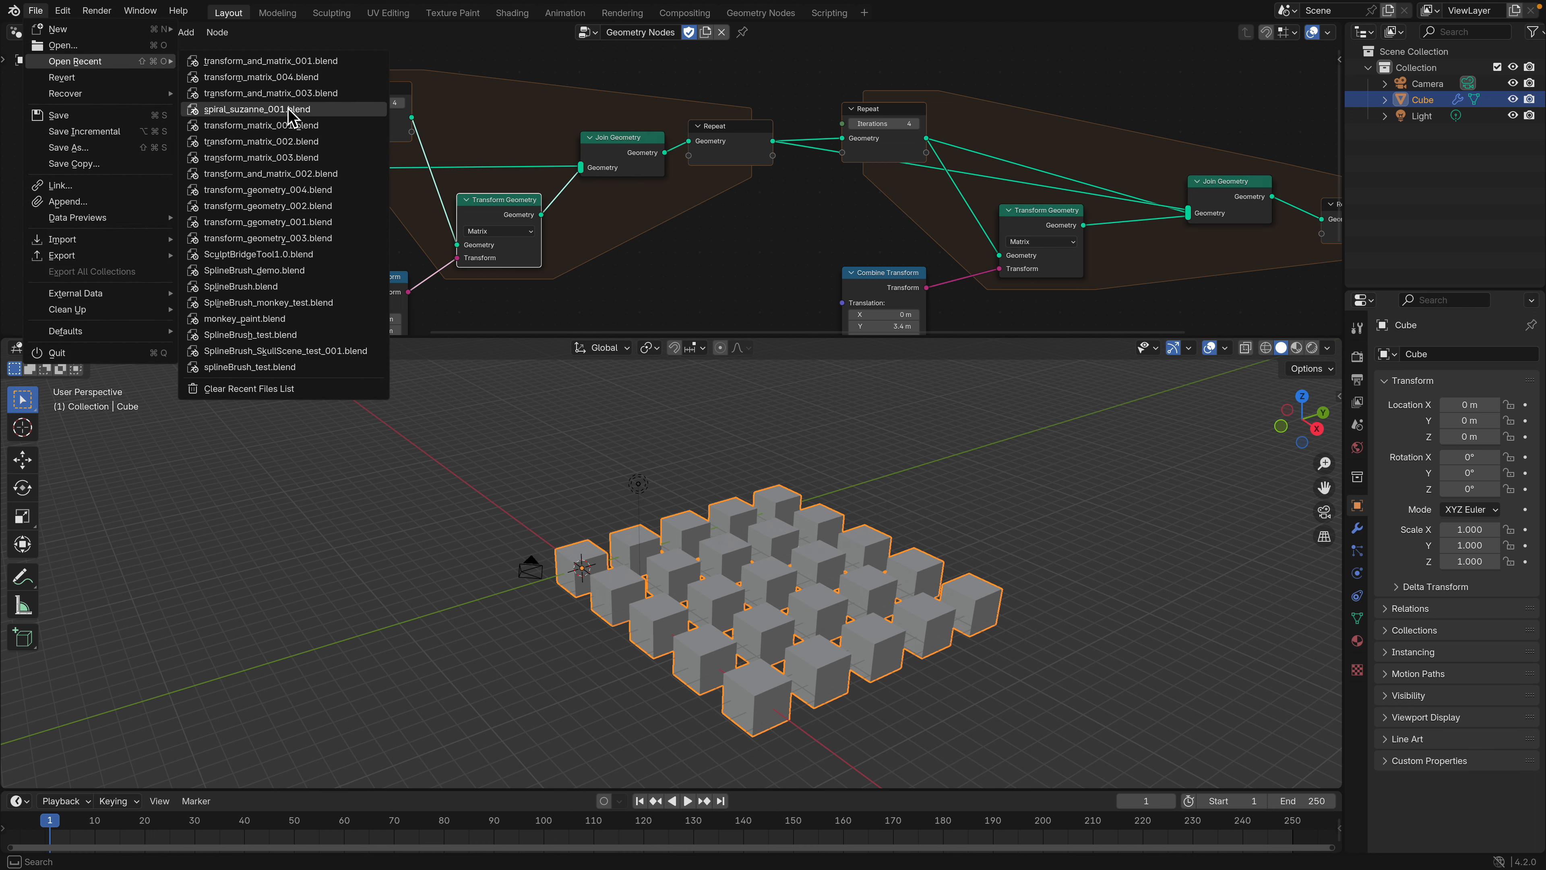
{"action": "left_click", "coordinate": [325, 91]}
{"action": "left_click", "coordinate": [37, 12]}
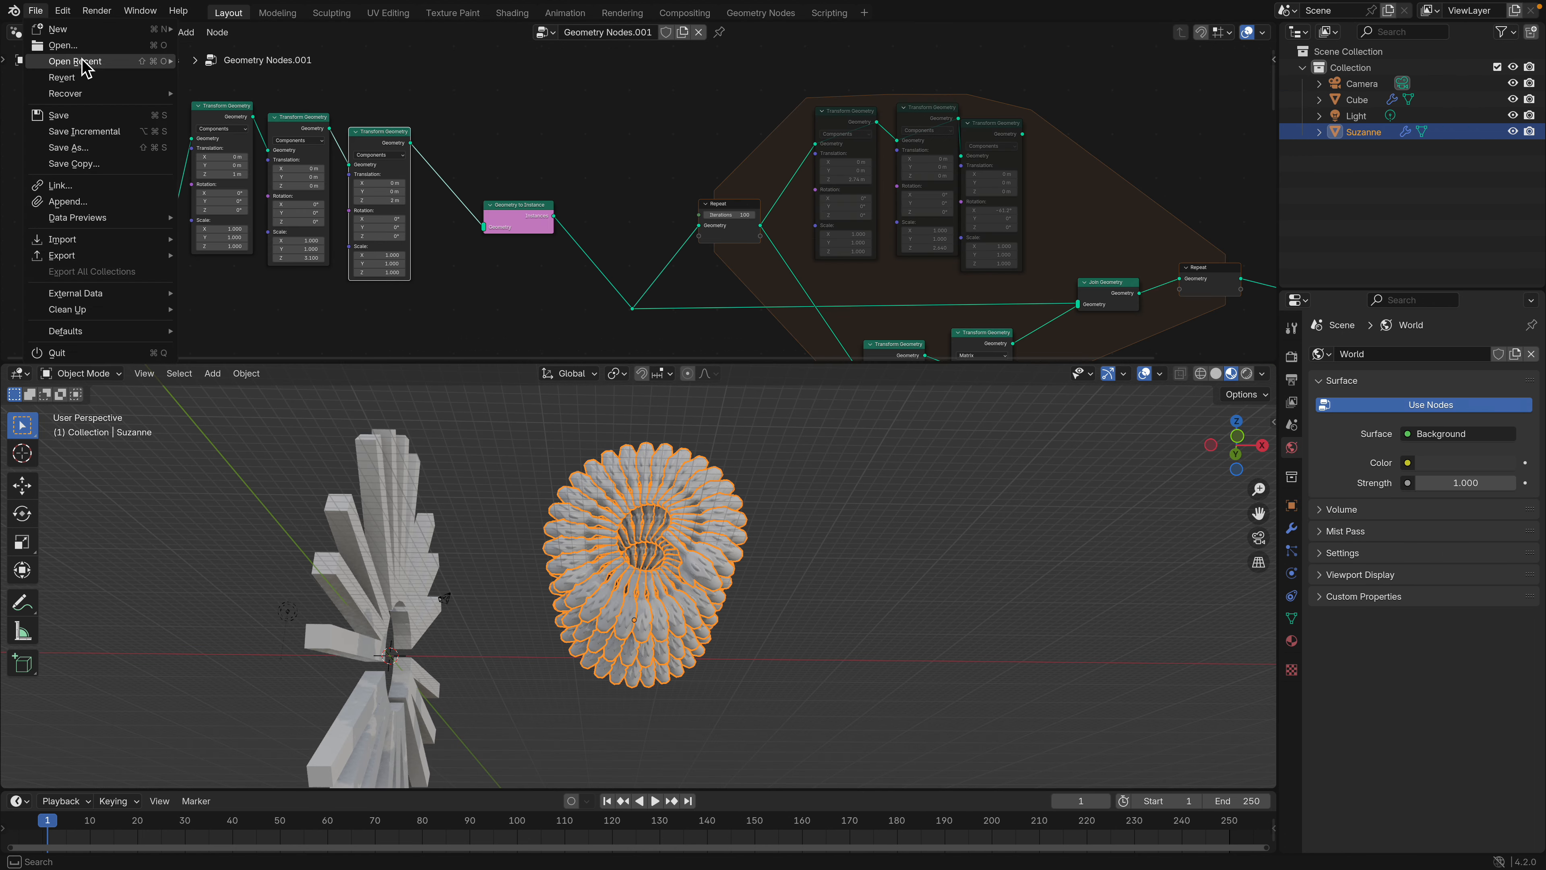
{"action": "mouse_move", "coordinate": [73, 61]}
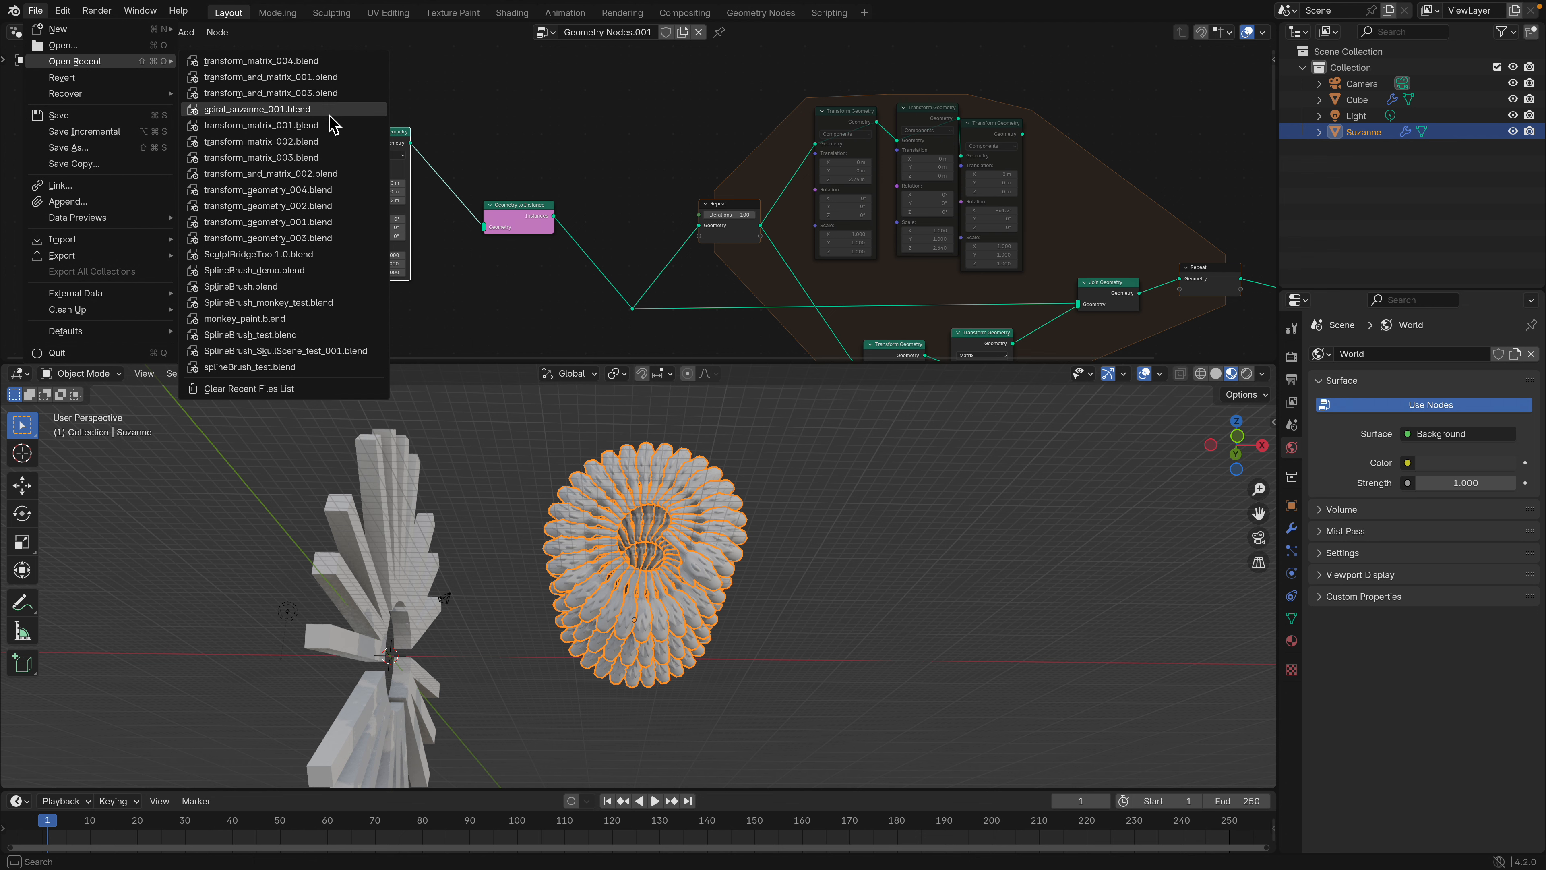
{"action": "left_click", "coordinate": [336, 160]}
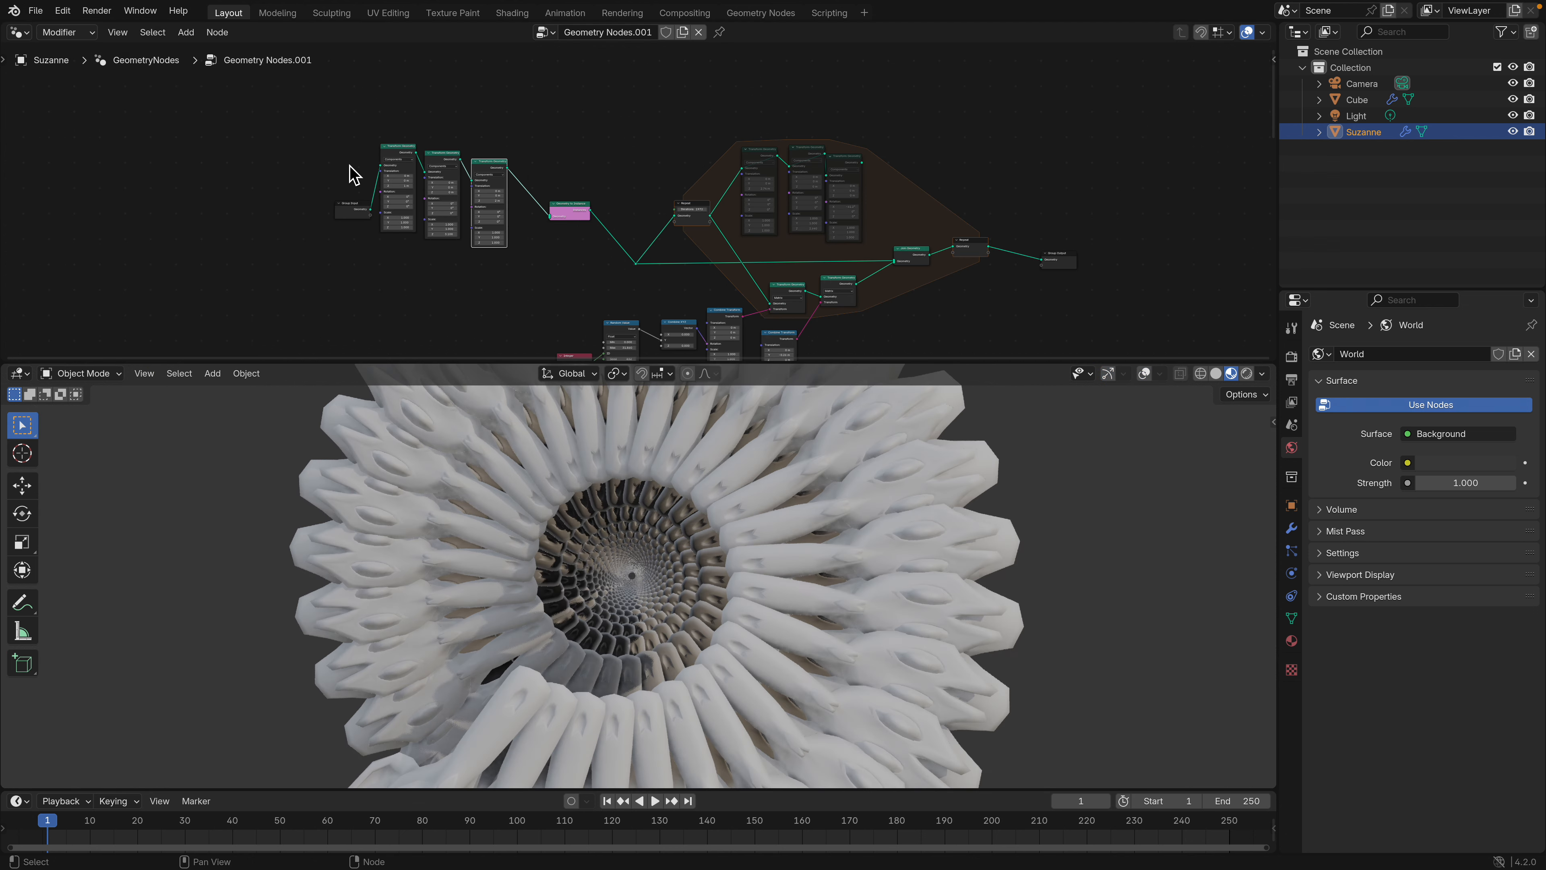
- Open transform_and_matrix_002.blend and view its blue cube and Suzanne grids from another angle
{"action": "left_click", "coordinate": [36, 11]}
{"action": "mouse_move", "coordinate": [91, 61]}
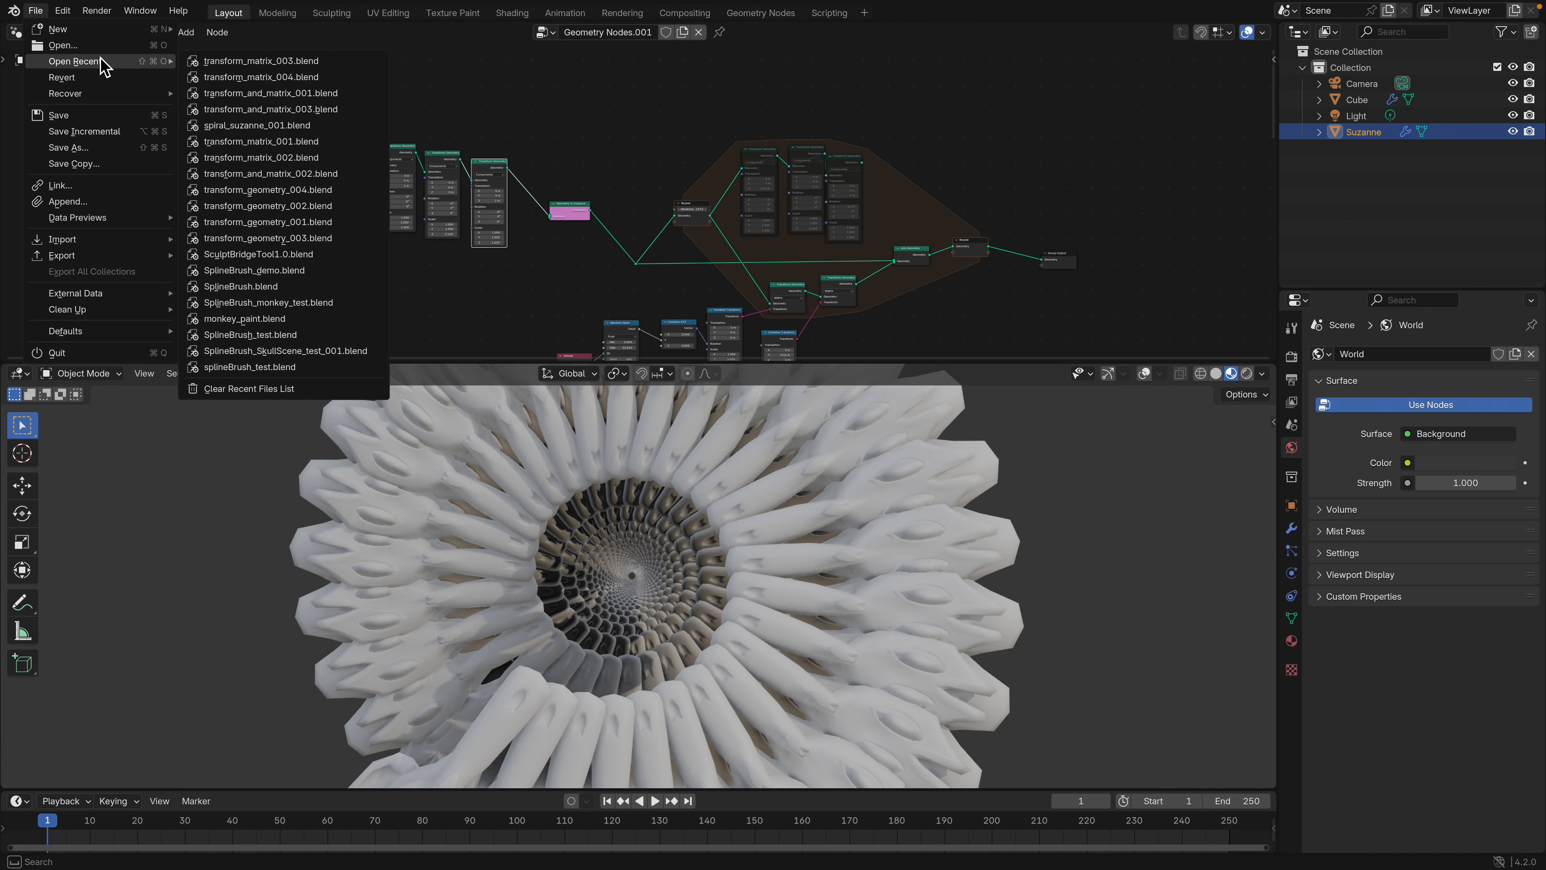
{"action": "left_click", "coordinate": [322, 174]}
{"action": "middle_click_drag", "start_coordinate": [585, 518], "coordinate": [487, 570]}
- Open transform_matrix_001.blend and enlarge the 3D viewport to show the cube spiral
{"action": "left_click", "coordinate": [35, 12]}
{"action": "mouse_move", "coordinate": [88, 61]}
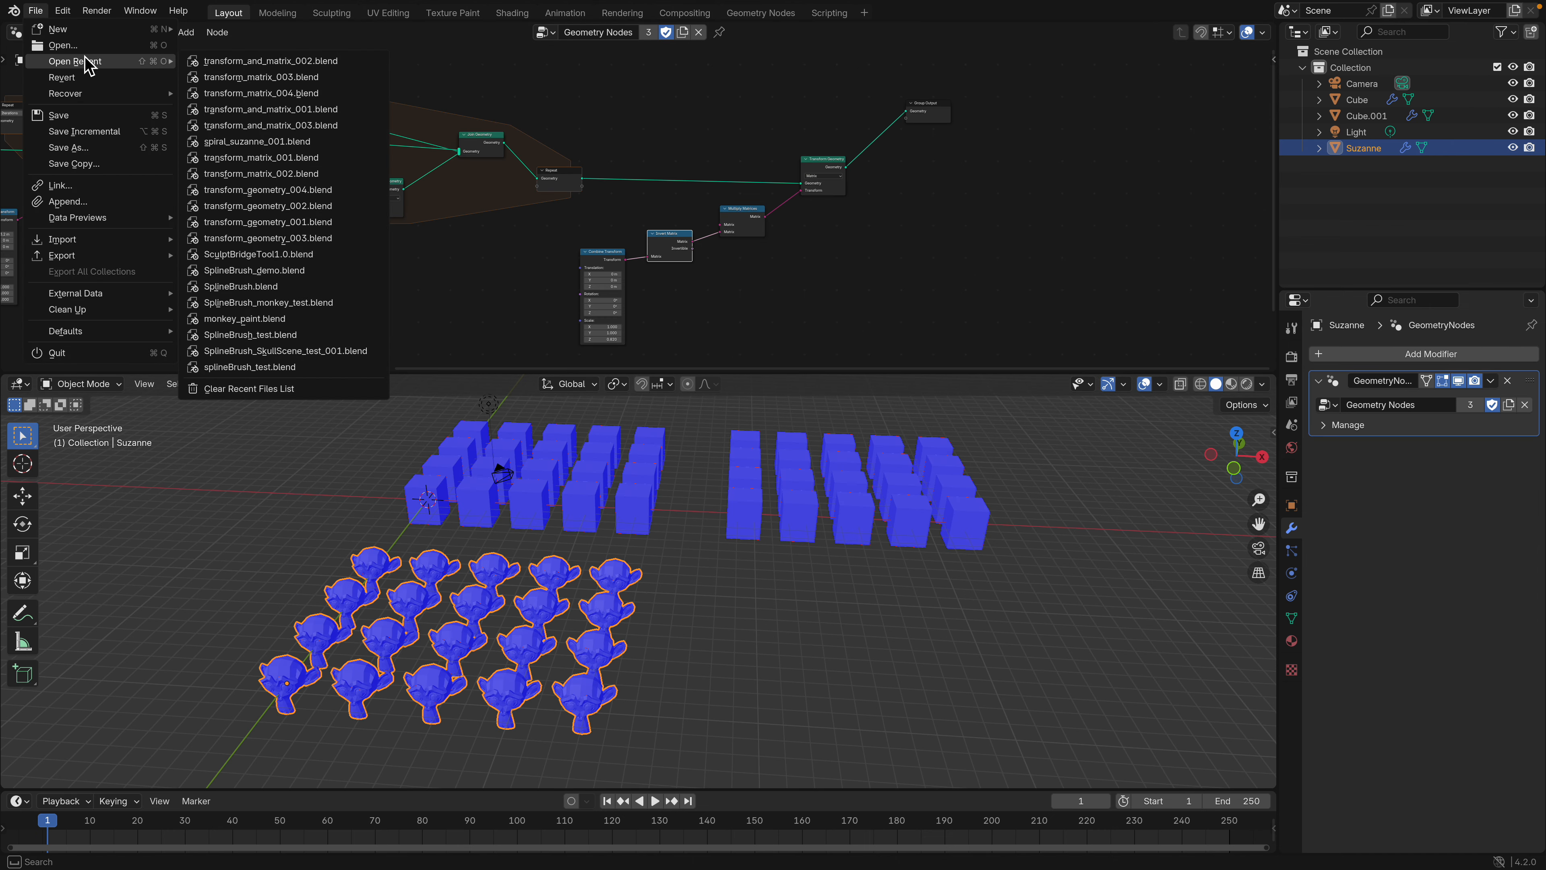
{"action": "left_click", "coordinate": [311, 158]}
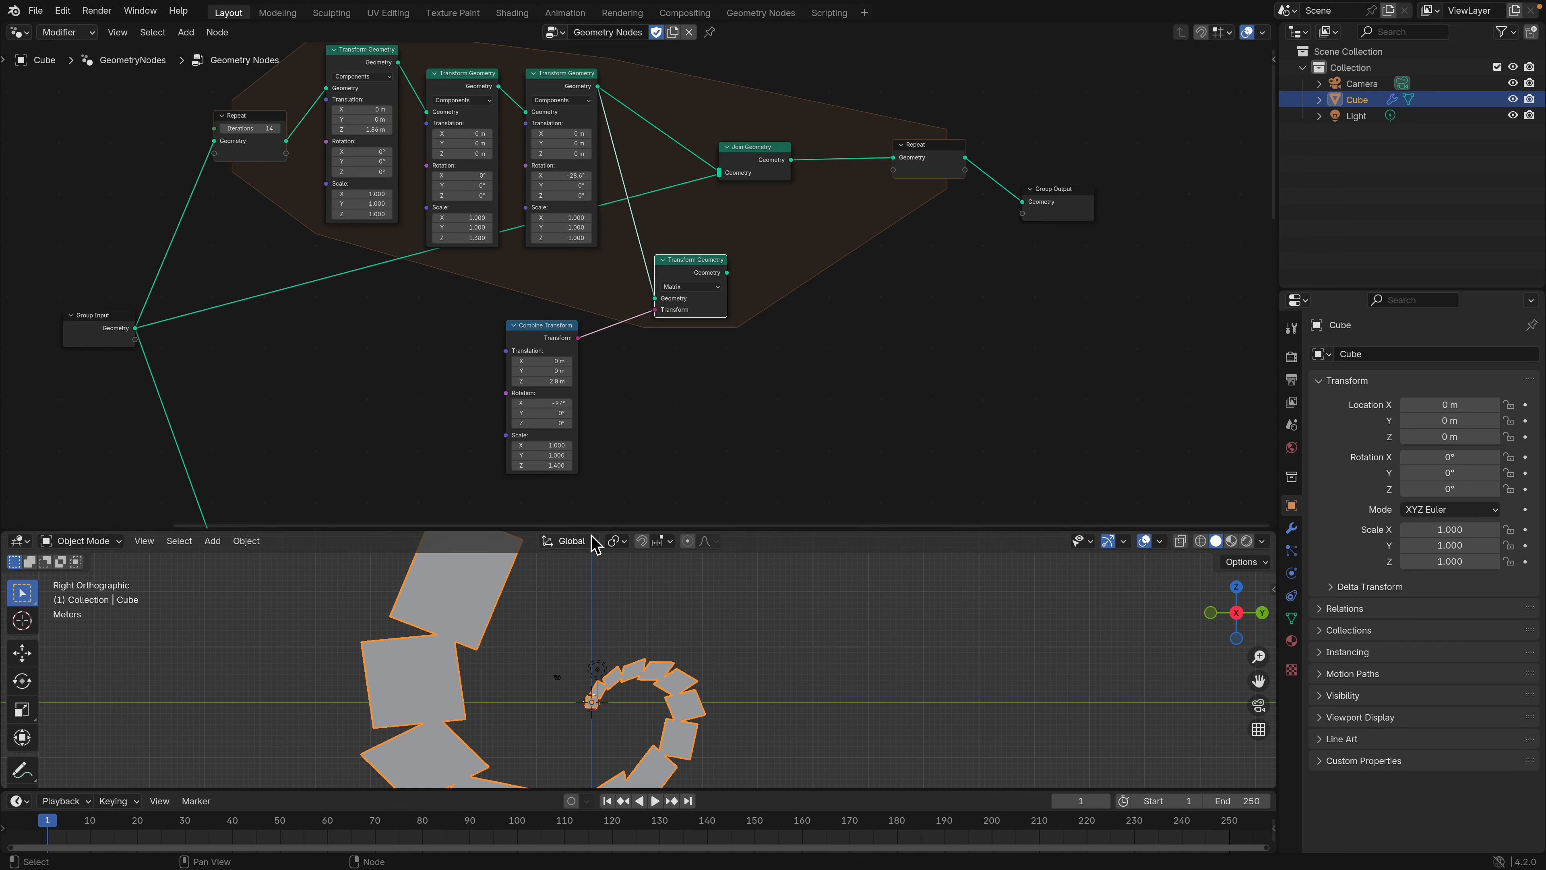
{"action": "scroll", "coordinate": [621, 355], "scroll_direction": "up", "scroll_amount": 1}
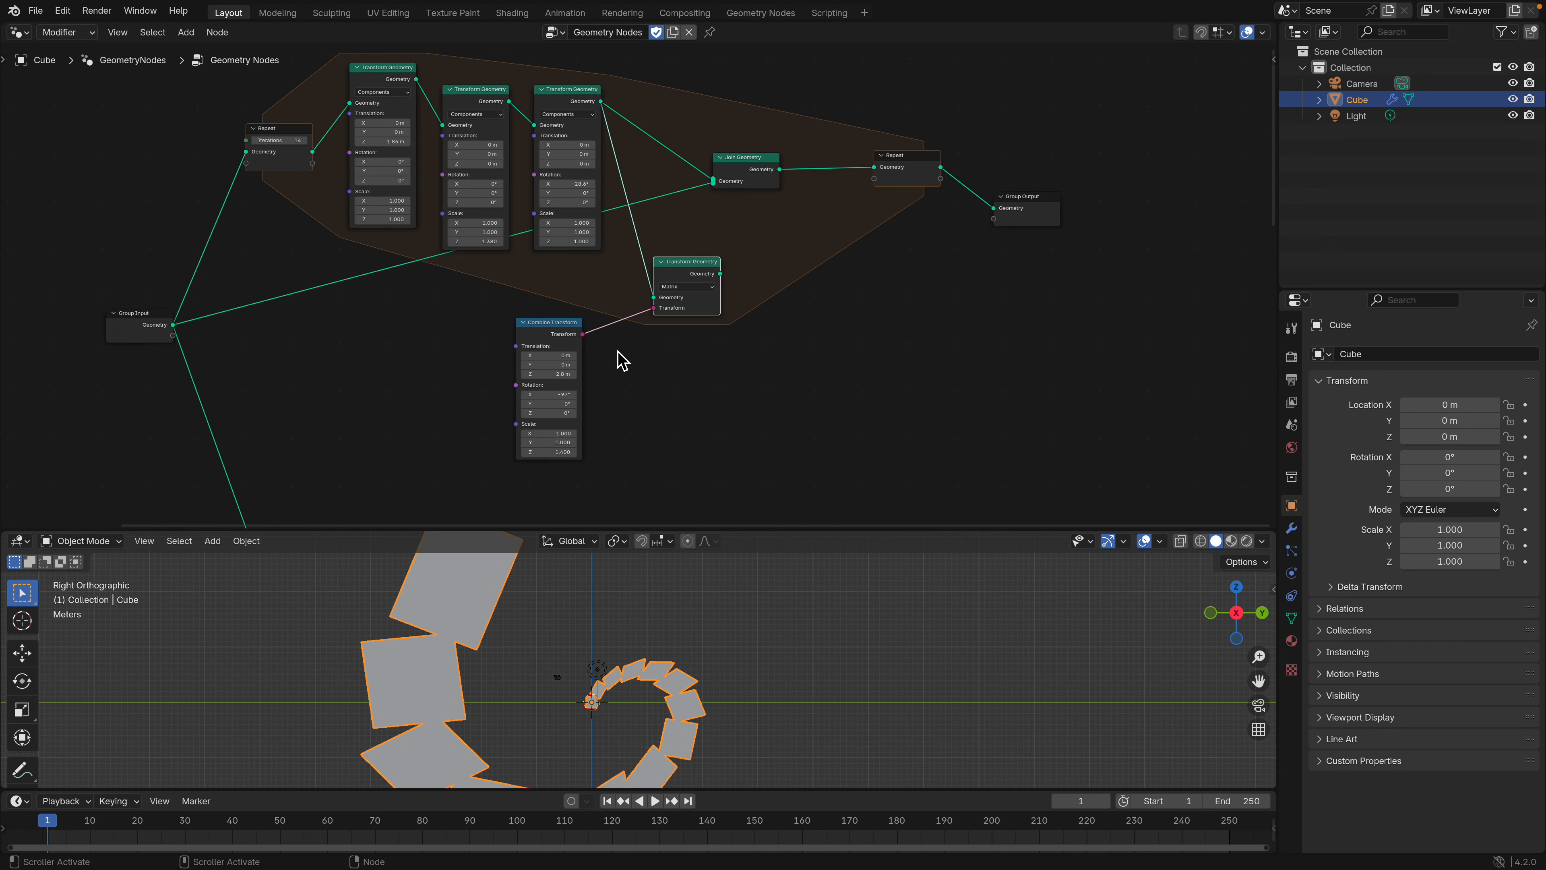
{"action": "left_click_drag", "start_coordinate": [774, 536], "coordinate": [763, 414]}
{"action": "middle_click_drag", "start_coordinate": [657, 588], "coordinate": [751, 593], "text": "shift"}
- Set the first Transform Geometry node's Z translation to 2.44 m and the second one's Z scale to 1.140
{"action": "middle_click_drag", "start_coordinate": [469, 251], "coordinate": [477, 268]}
{"action": "middle_click_drag", "start_coordinate": [419, 200], "coordinate": [438, 247]}
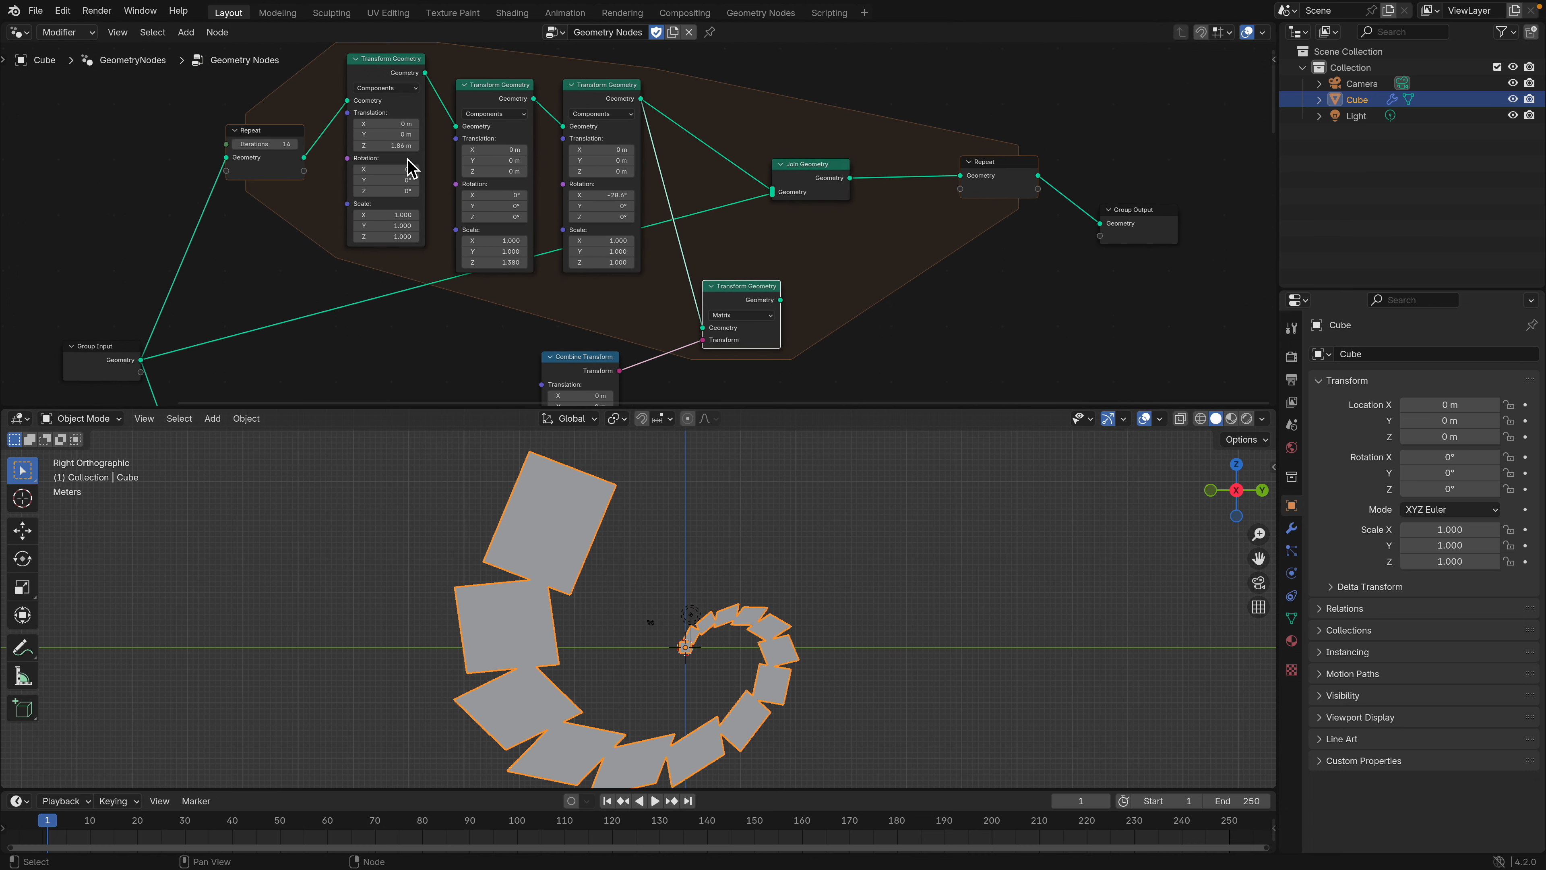
{"action": "left_click_drag", "start_coordinate": [385, 146], "coordinate": [453, 146]}
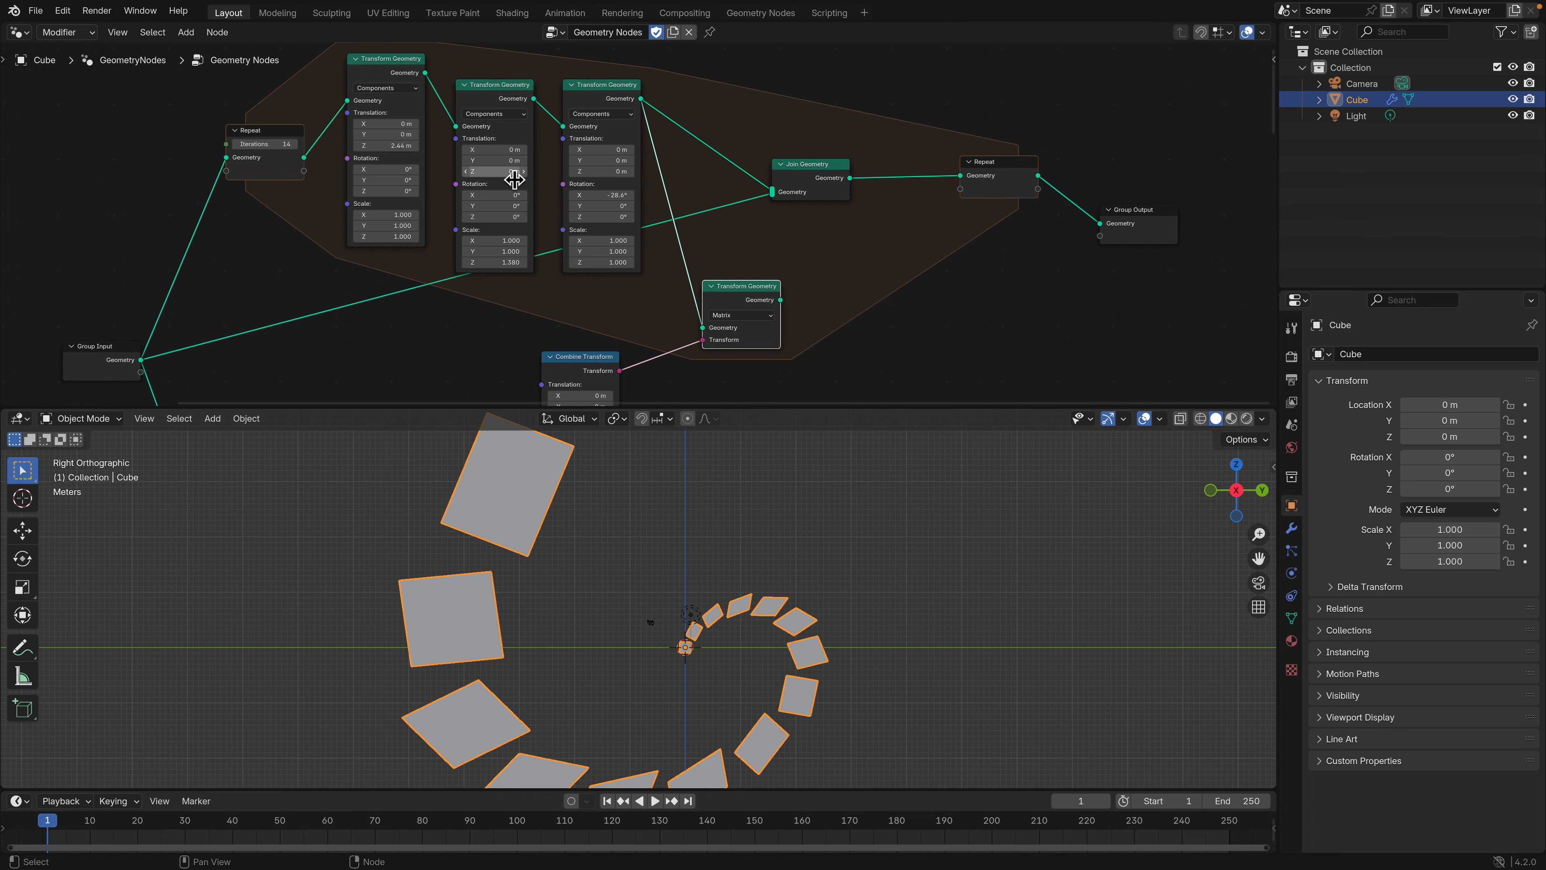
{"action": "left_click_drag", "start_coordinate": [518, 261], "coordinate": [535, 262]}
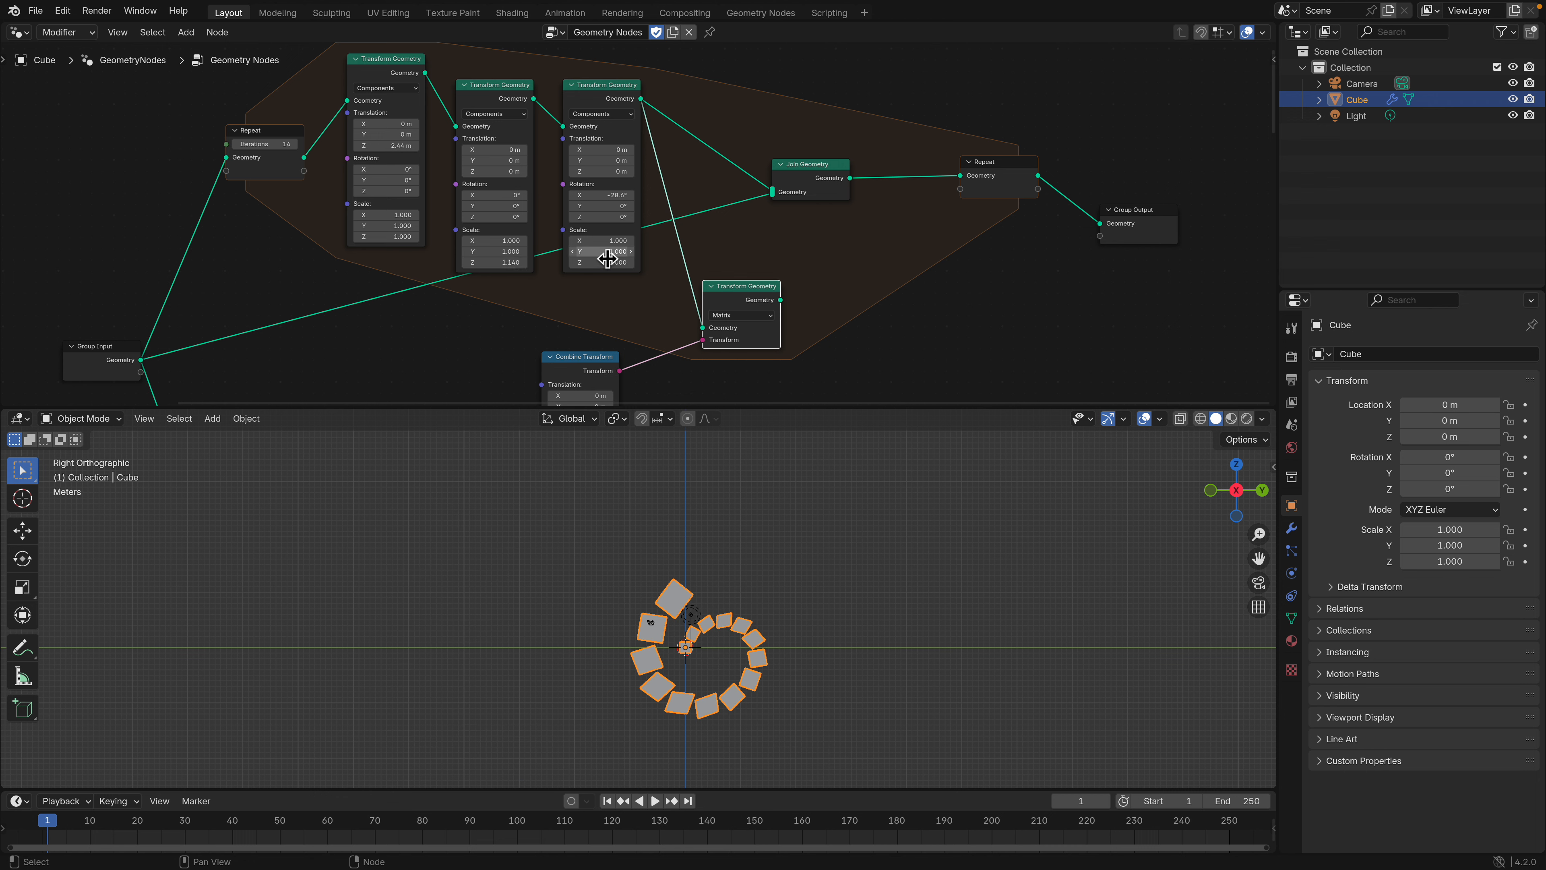